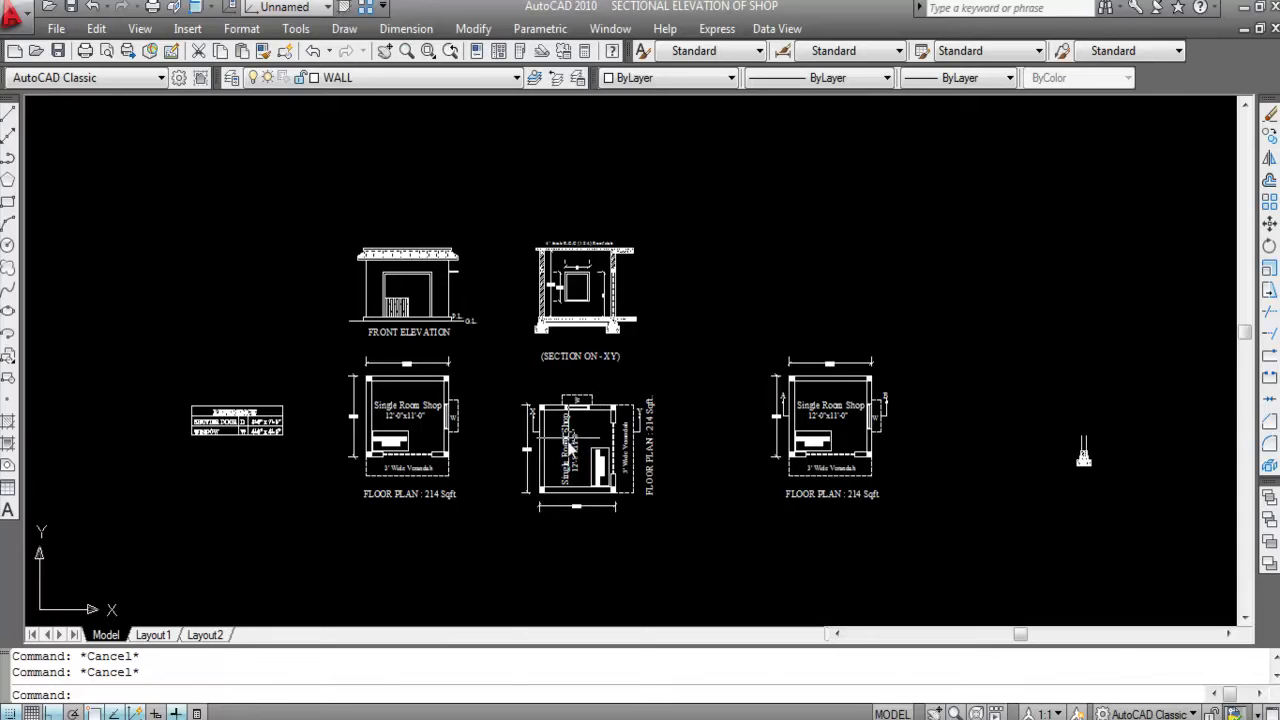
# Step: Examine the existing front elevation, section XY, the floor plans with their X-Y and A-B section marks, and the footing detail
pyautogui.scroll(2, 570, 438)
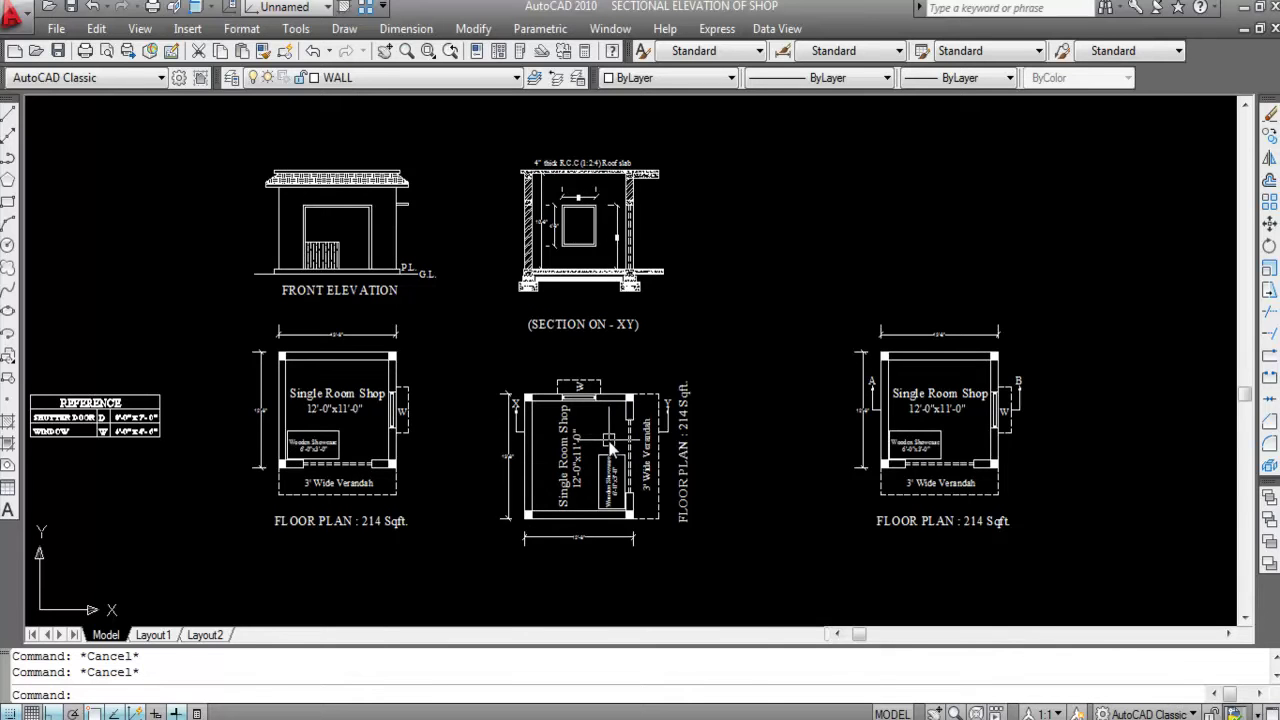
pyautogui.scroll(-2, 537, 424)
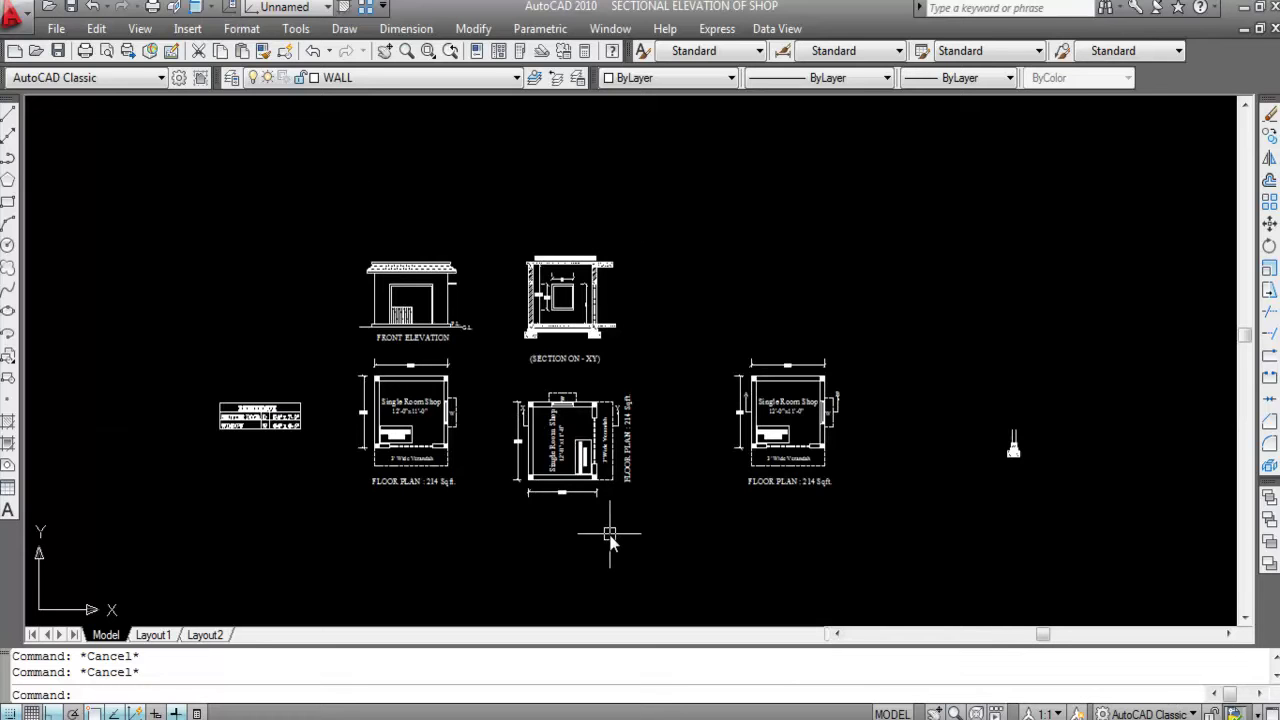
pyautogui.scroll(2, 900, 430)
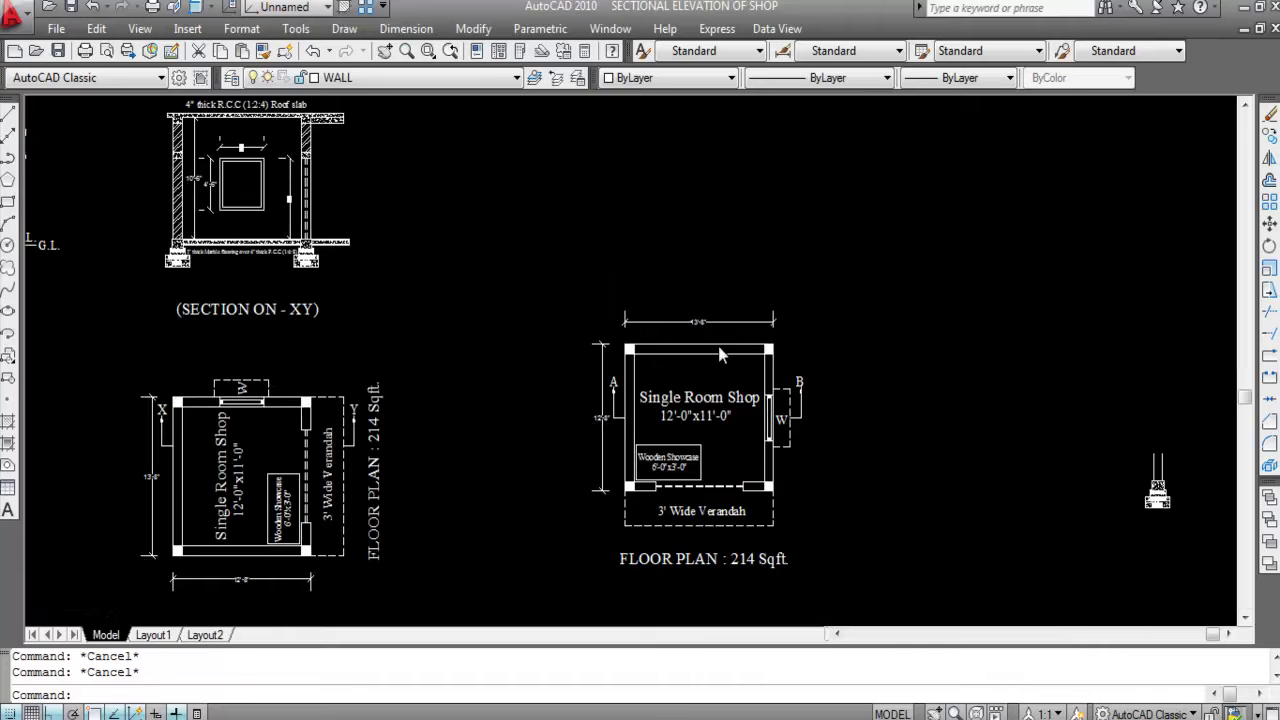
pyautogui.scroll(-2, 718, 350)
pyautogui.scroll(2, 1072, 440)
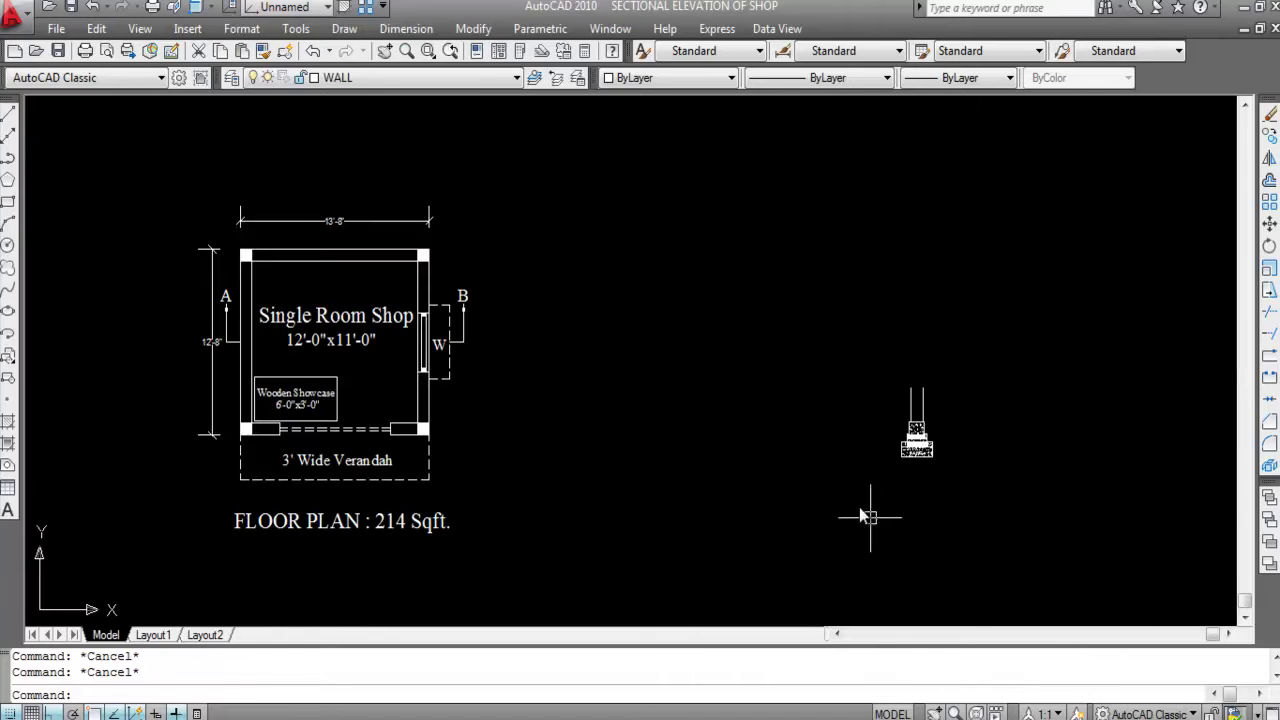
pyautogui.scroll(-2, 1075, 437)
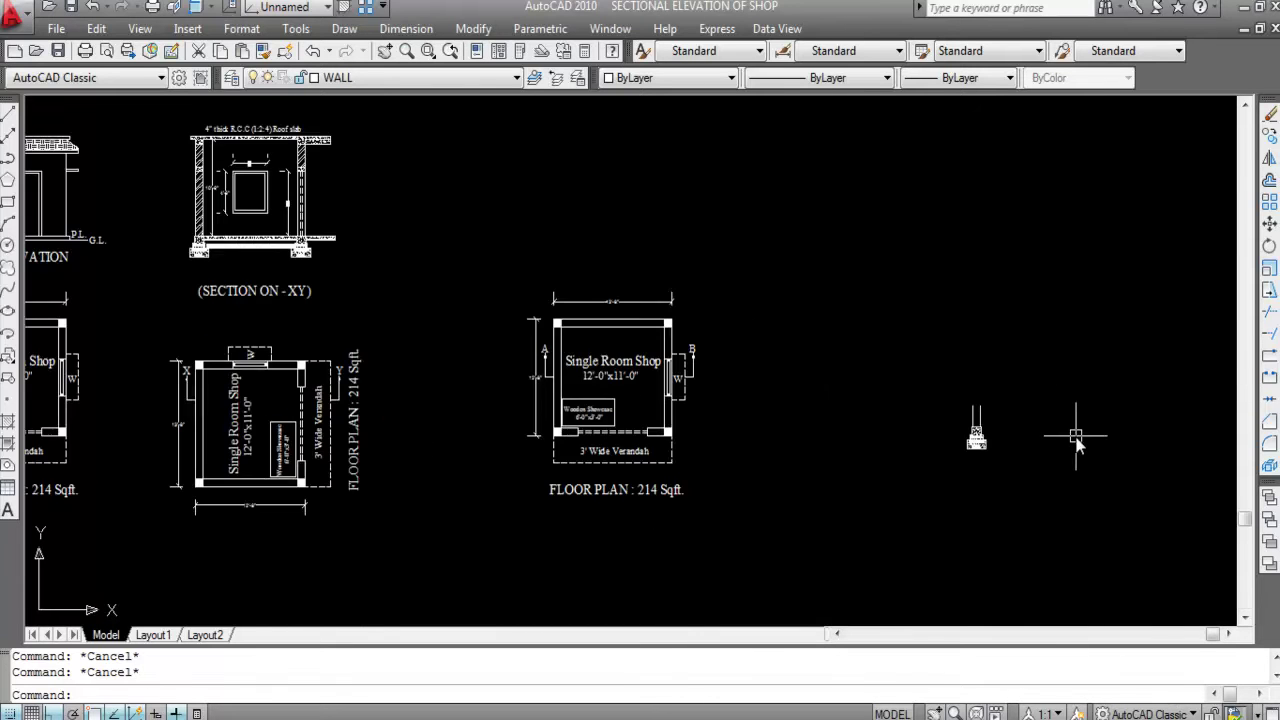
pyautogui.scroll(-2, 893, 505)
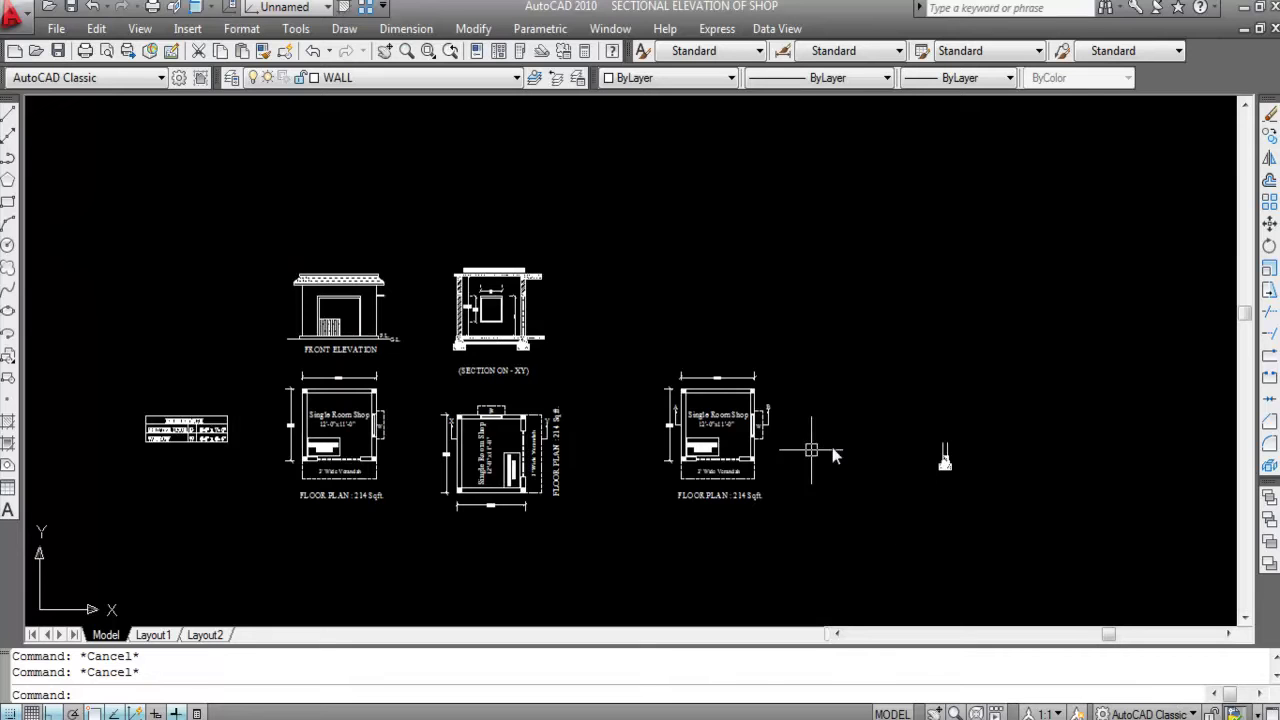
pyautogui.scroll(2, 770, 450)
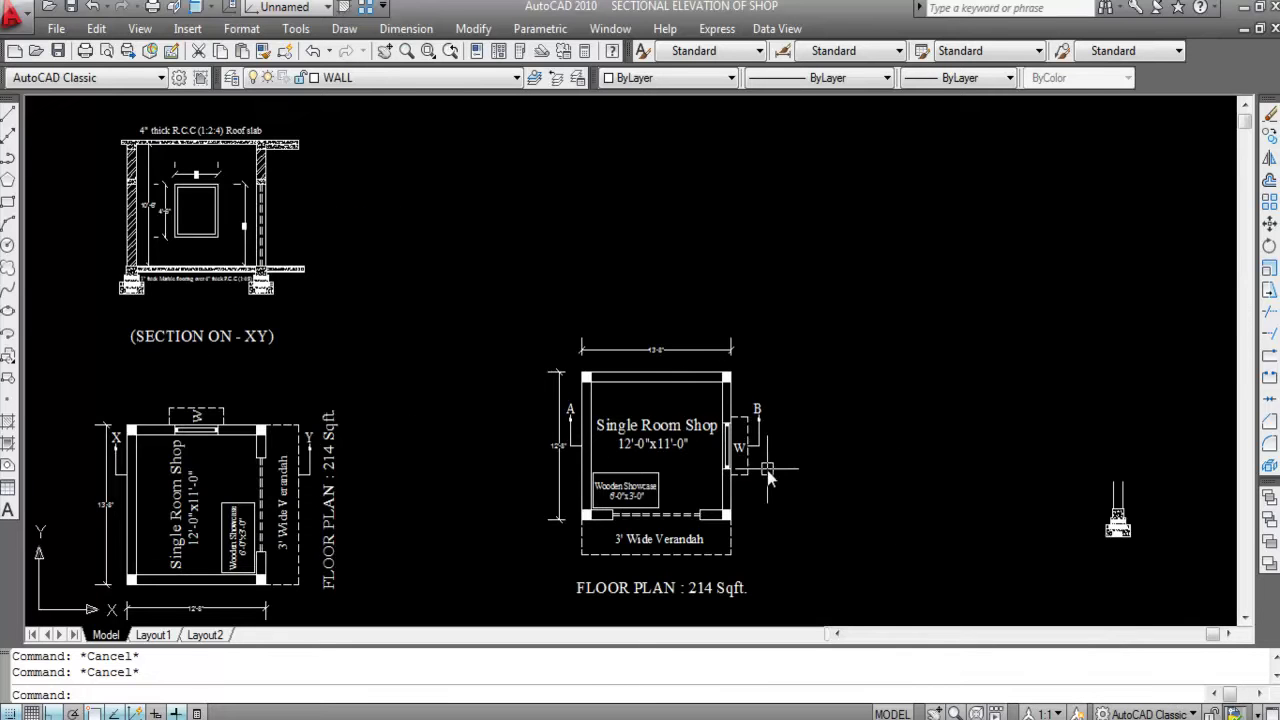
pyautogui.scroll(-2, 650, 380)
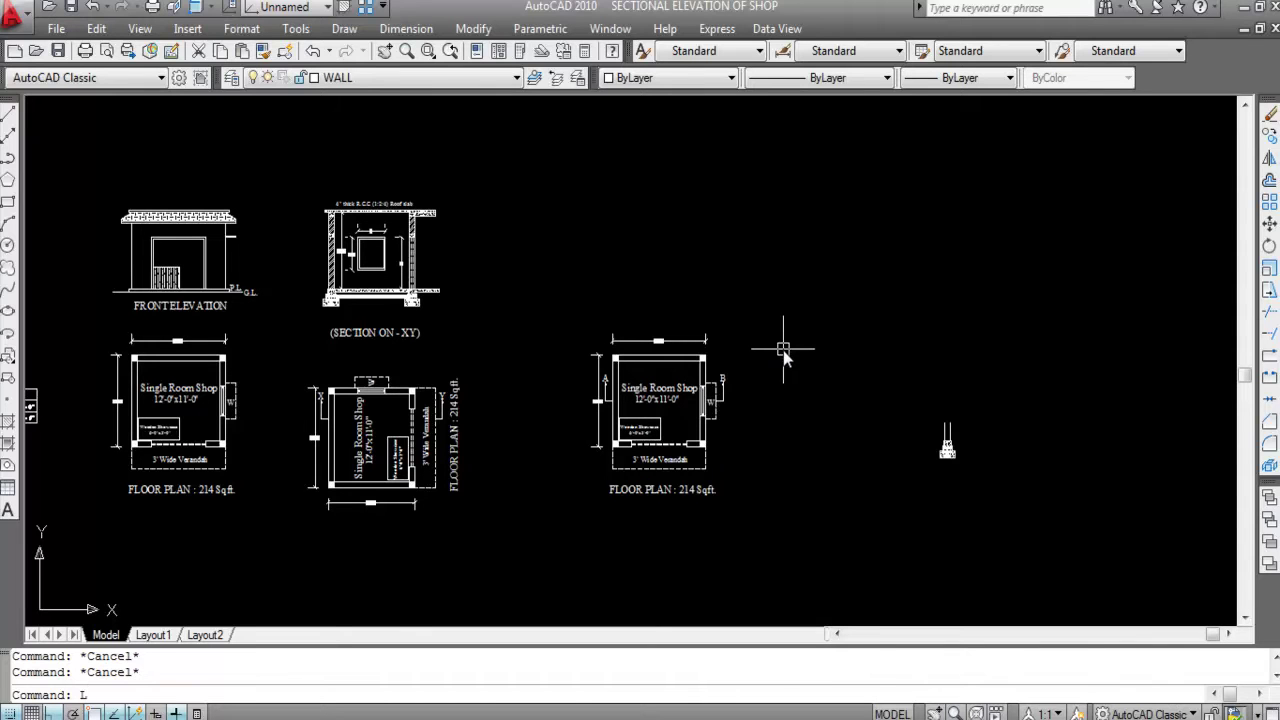
# Step: Draw a horizontal line about 29'-6" long above the floor plan marked with section A-B
pyautogui.press('Return')
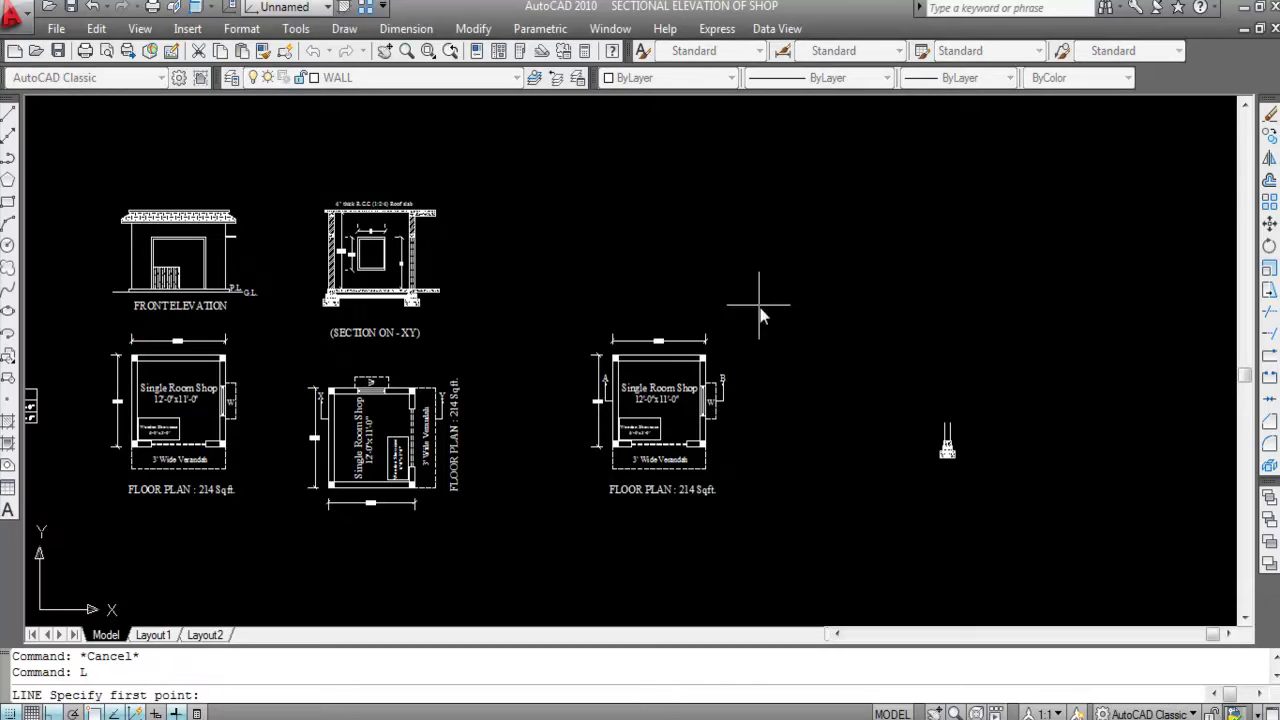
pyautogui.click(555, 284)
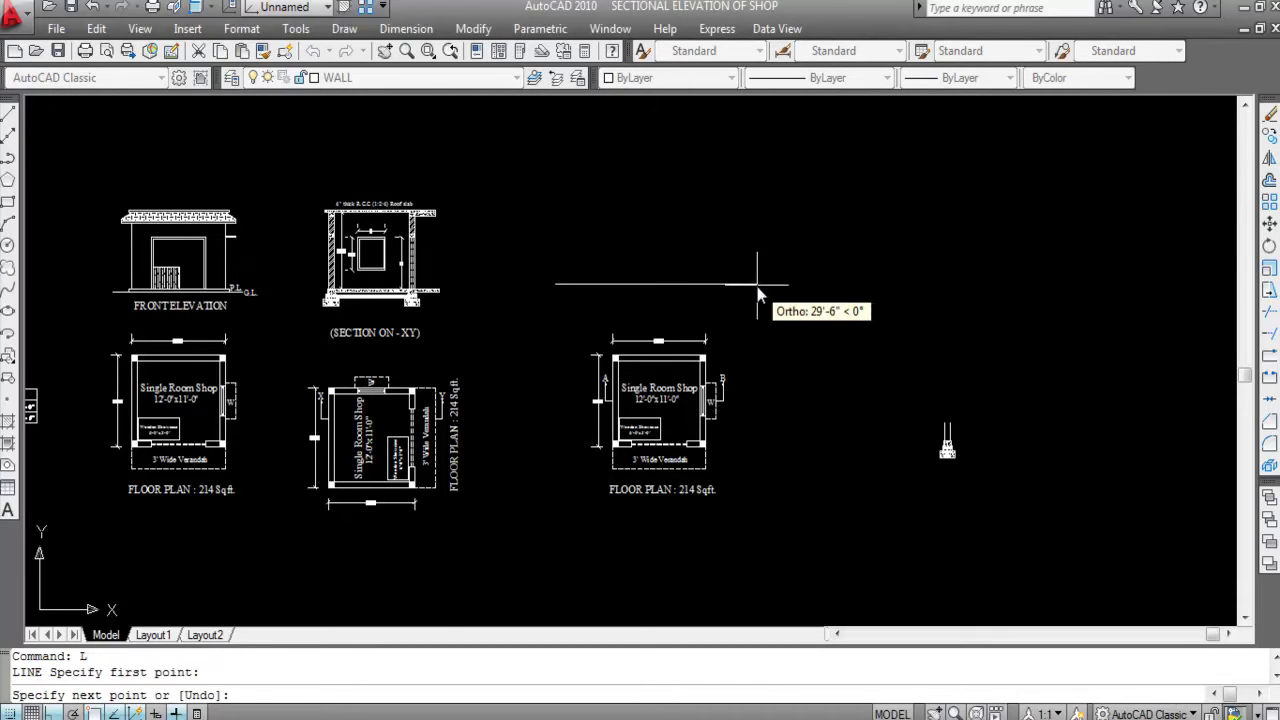
pyautogui.click(757, 284)
pyautogui.press('Escape')
# Step: Offset the new horizontal line upward by 6" to form a parallel pair above the A-B floor plan
pyautogui.scroll(1, 637, 250)
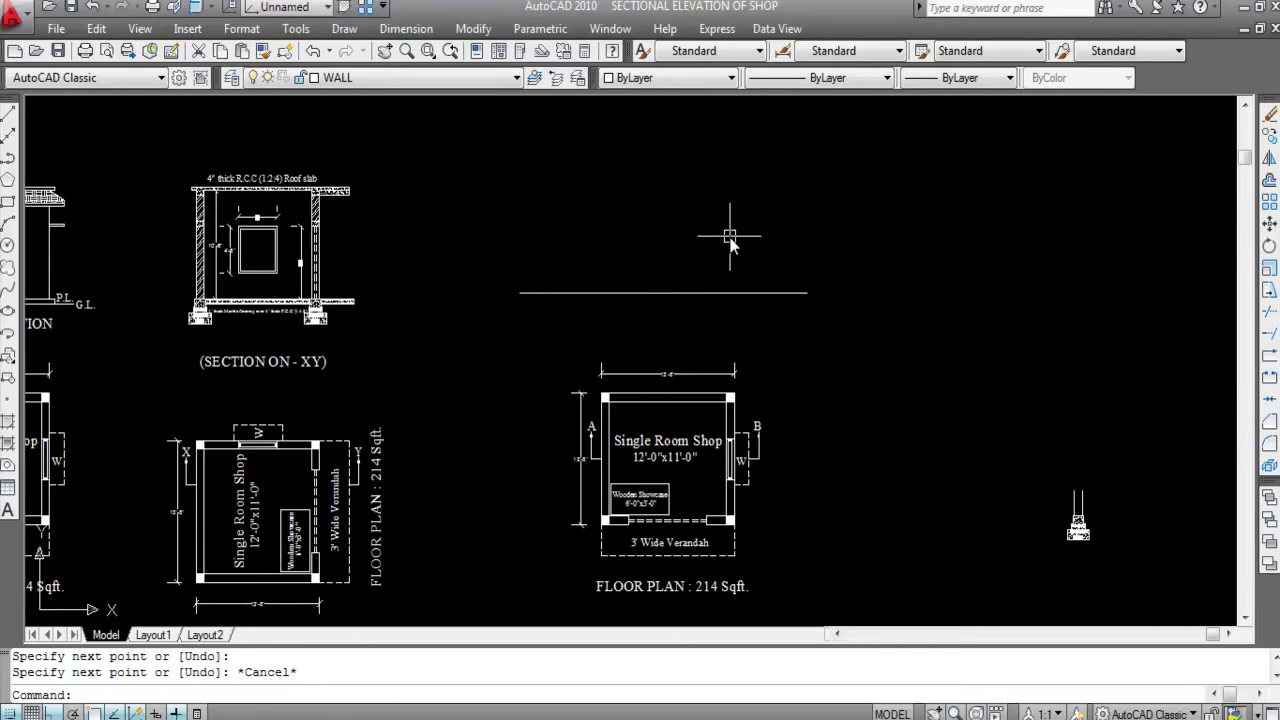
pyautogui.scroll(-1, 733, 227)
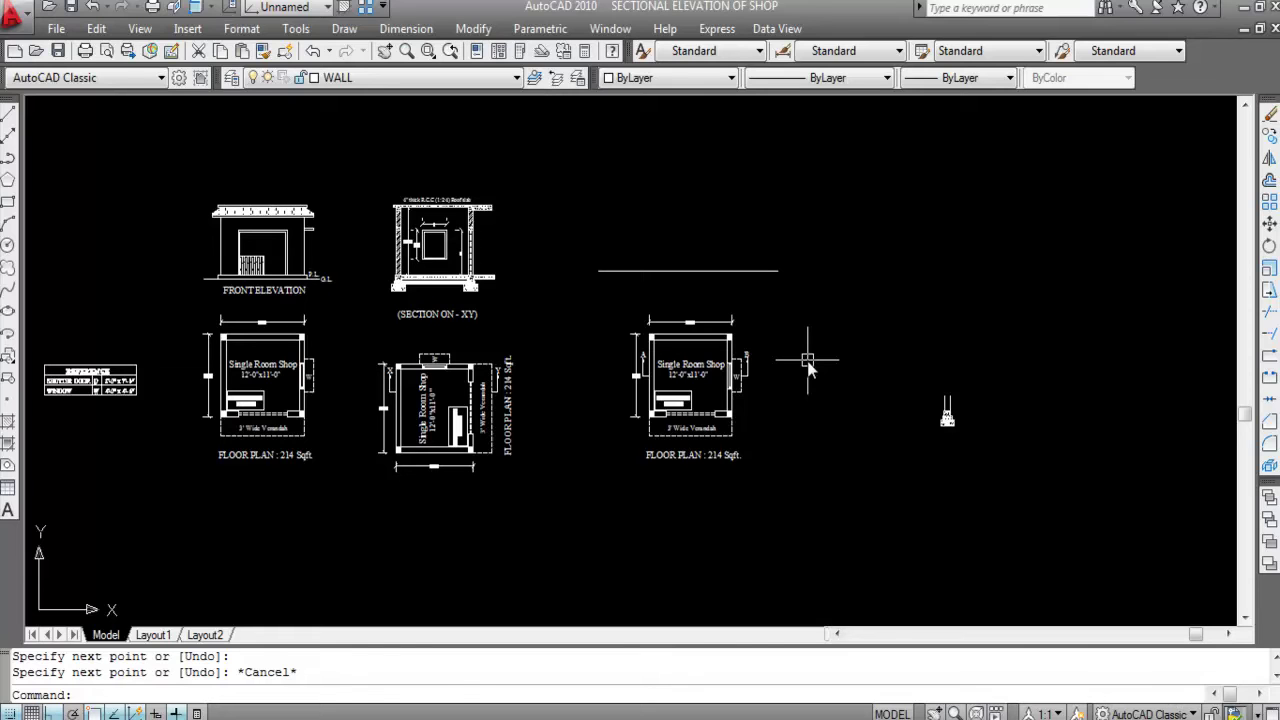
pyautogui.press('Return')
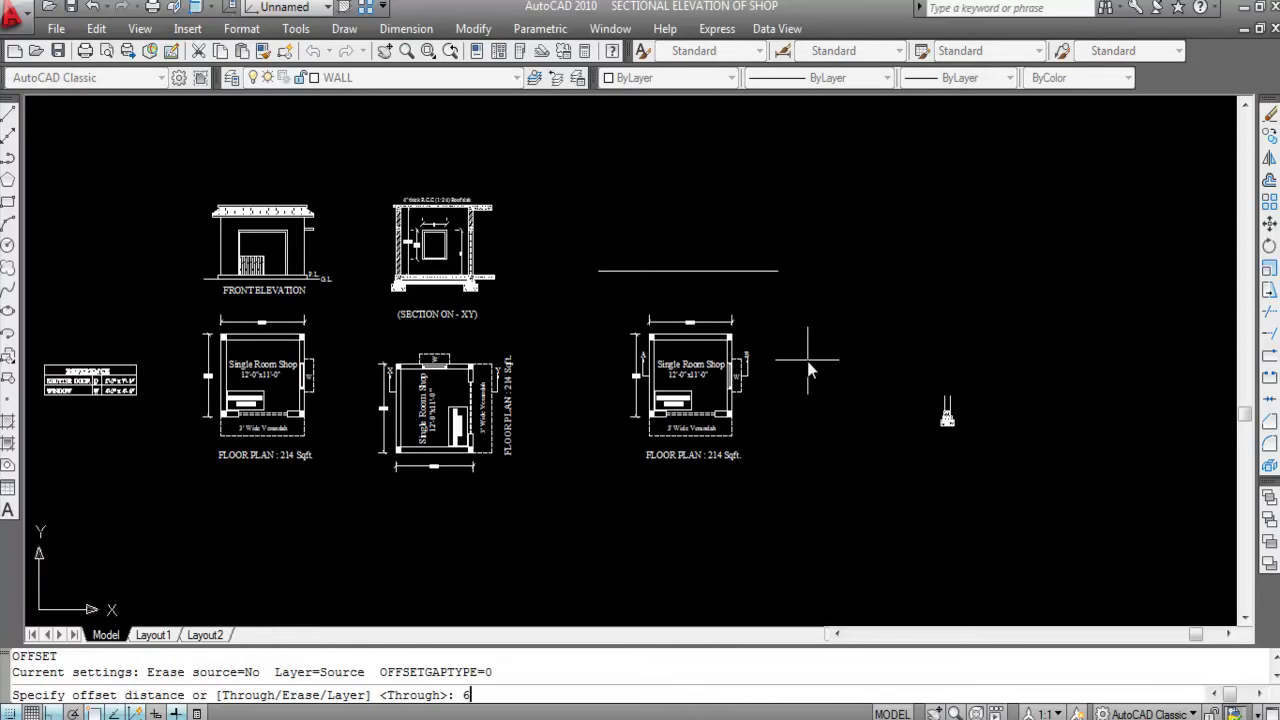
pyautogui.write('6')
pyautogui.press('Return')
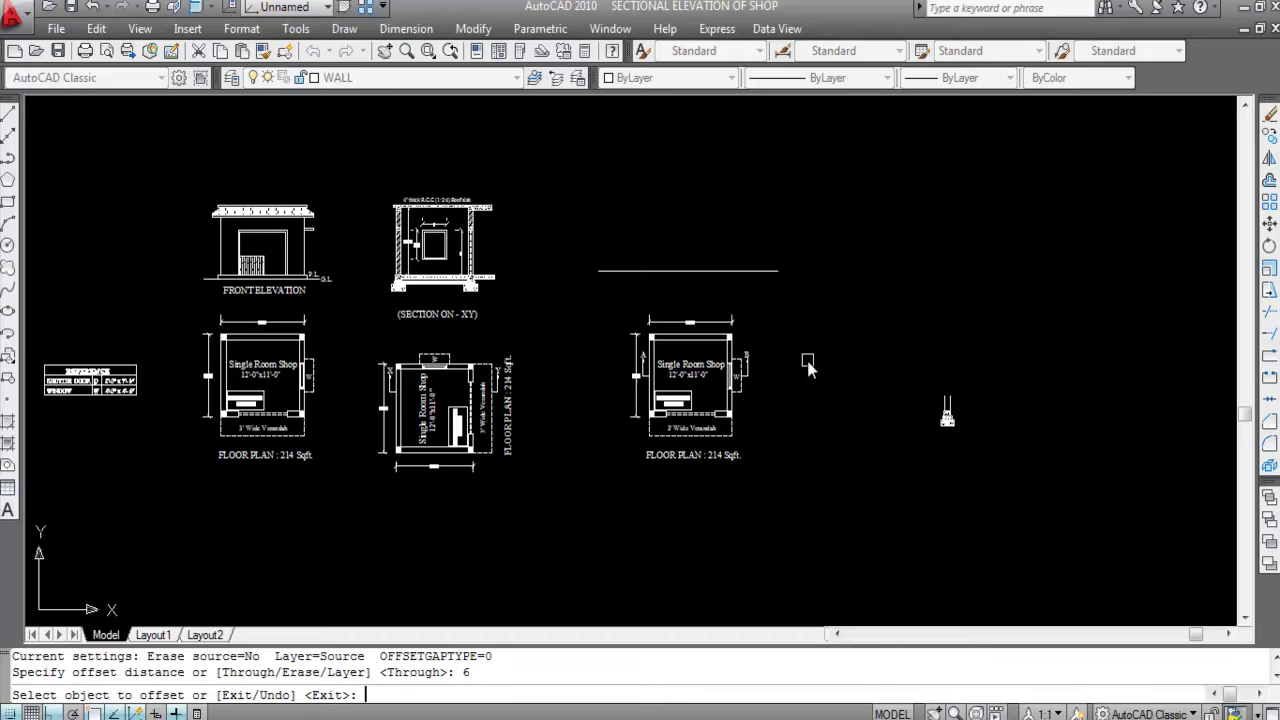
pyautogui.click(658, 270)
pyautogui.click(752, 186)
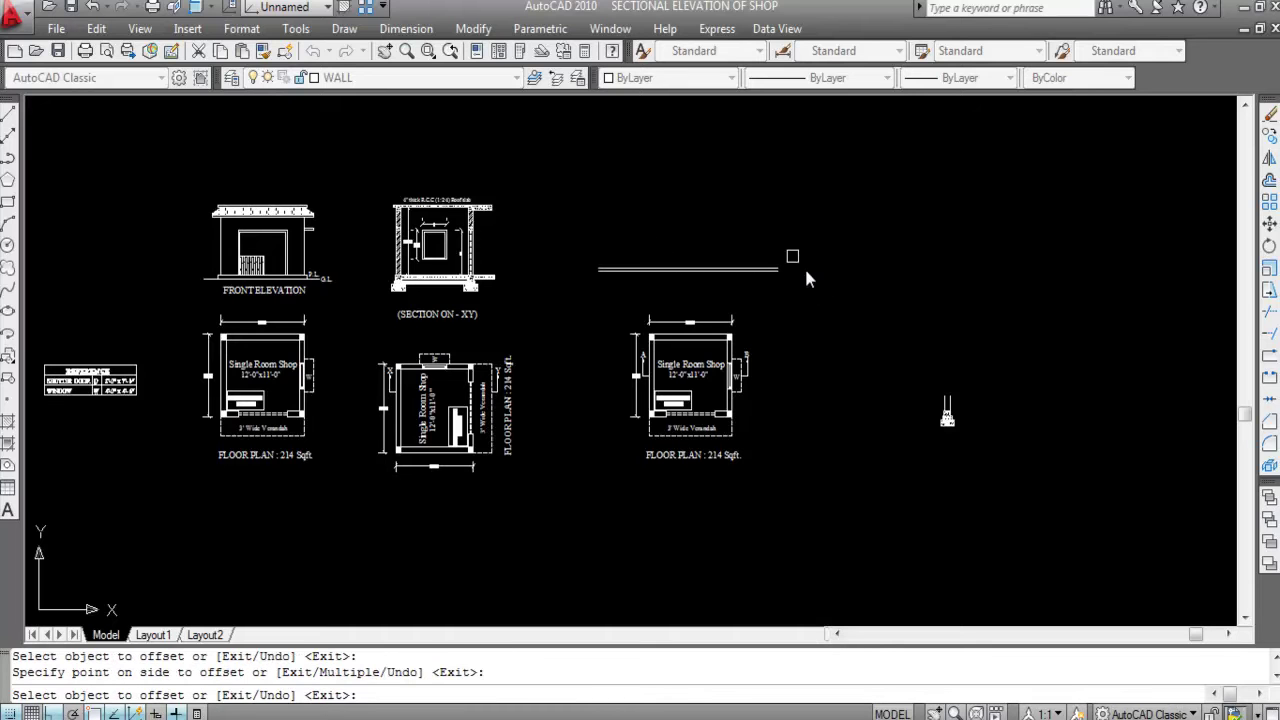
pyautogui.press('Escape')
# Step: Examine where the A-B section line cuts through the walls and window of the floor plan
pyautogui.scroll(3, 700, 293)
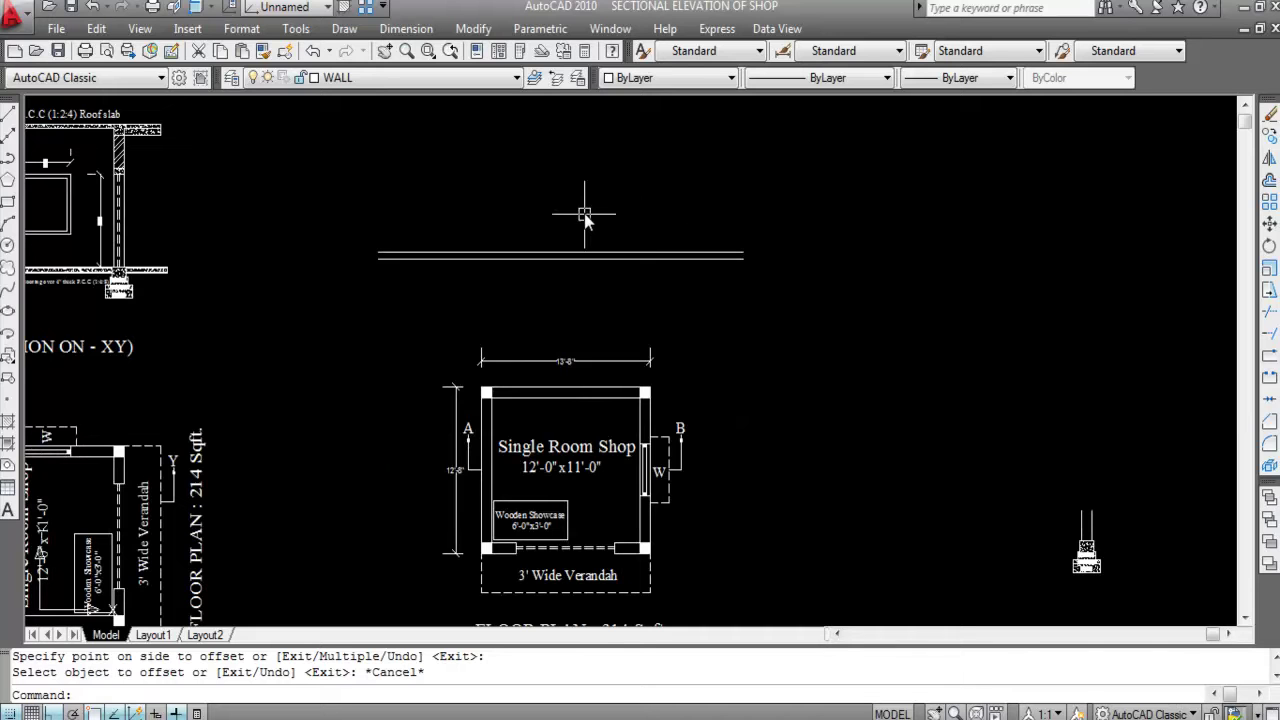
pyautogui.scroll(-2, 651, 201)
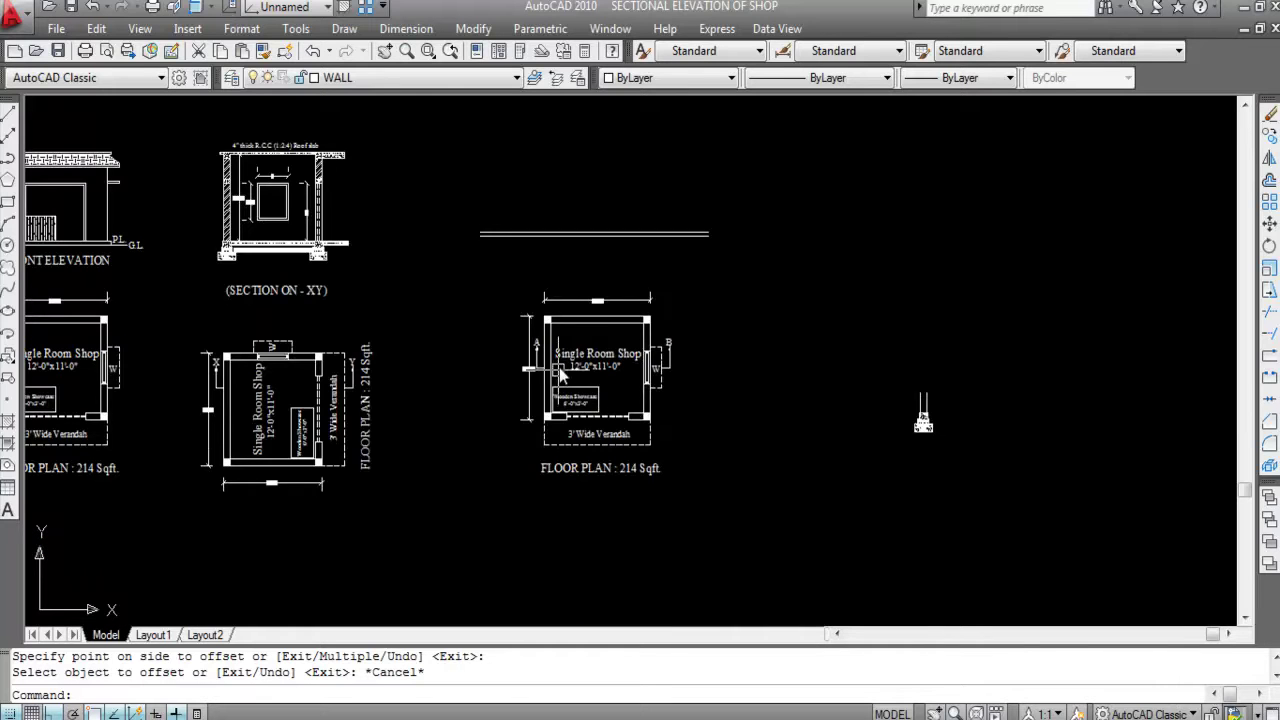
pyautogui.scroll(3, 525, 375)
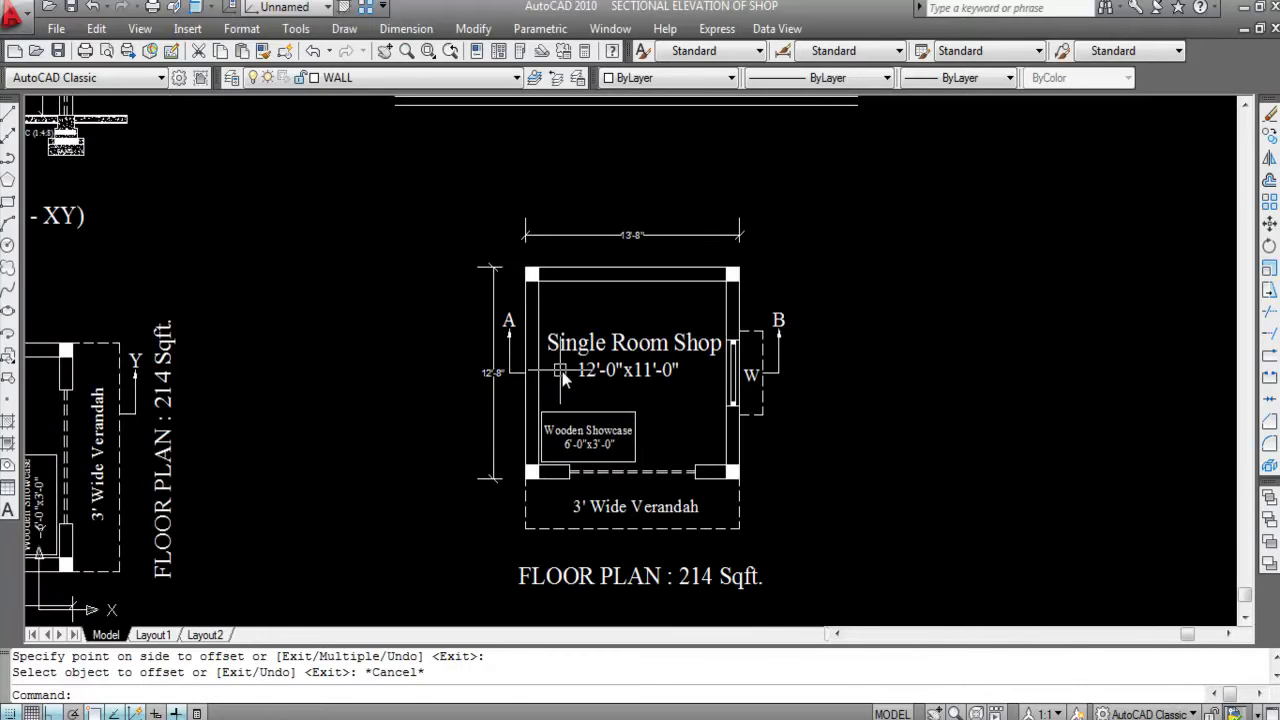
pyautogui.scroll(2, 508, 343)
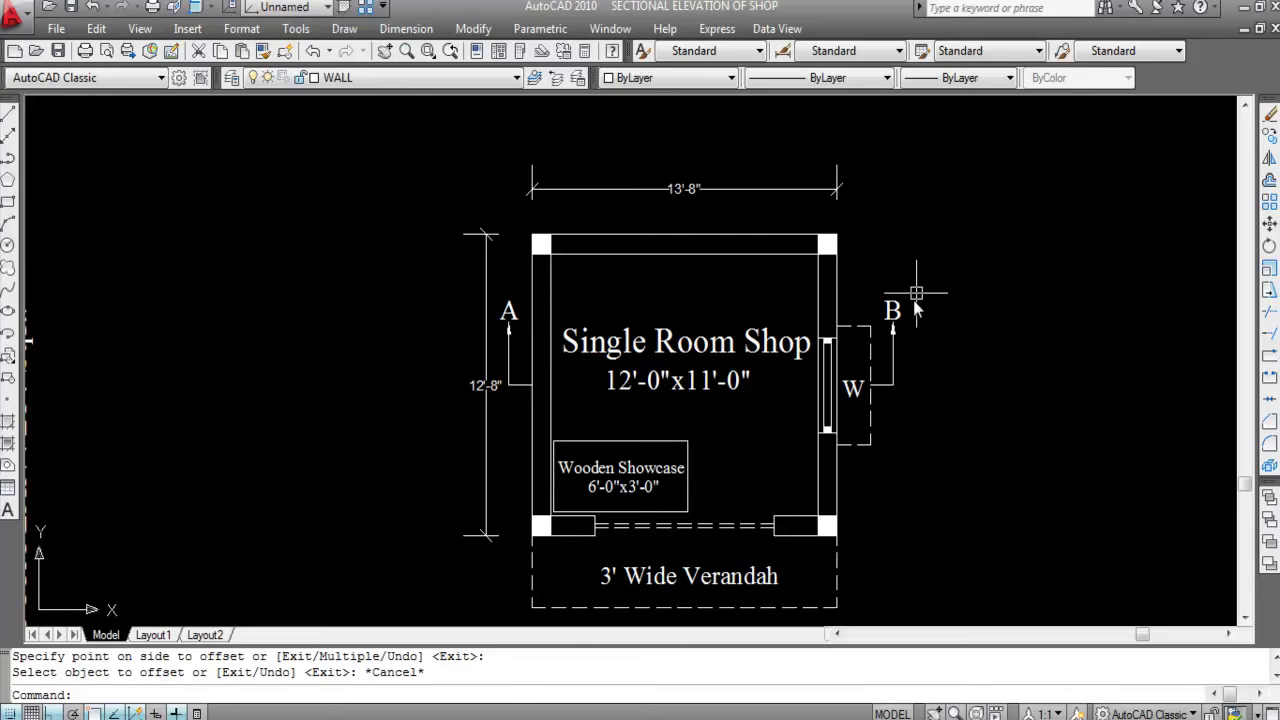
pyautogui.scroll(-2, 678, 304)
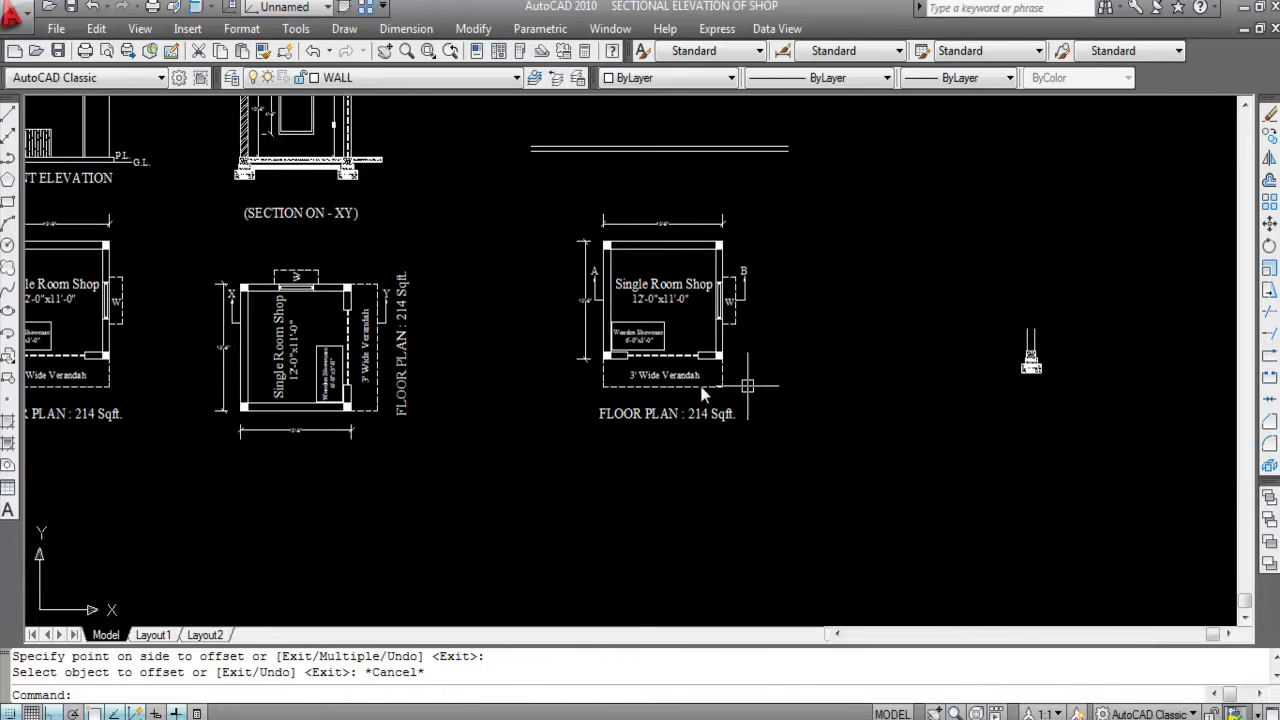
pyautogui.scroll(3, 684, 270)
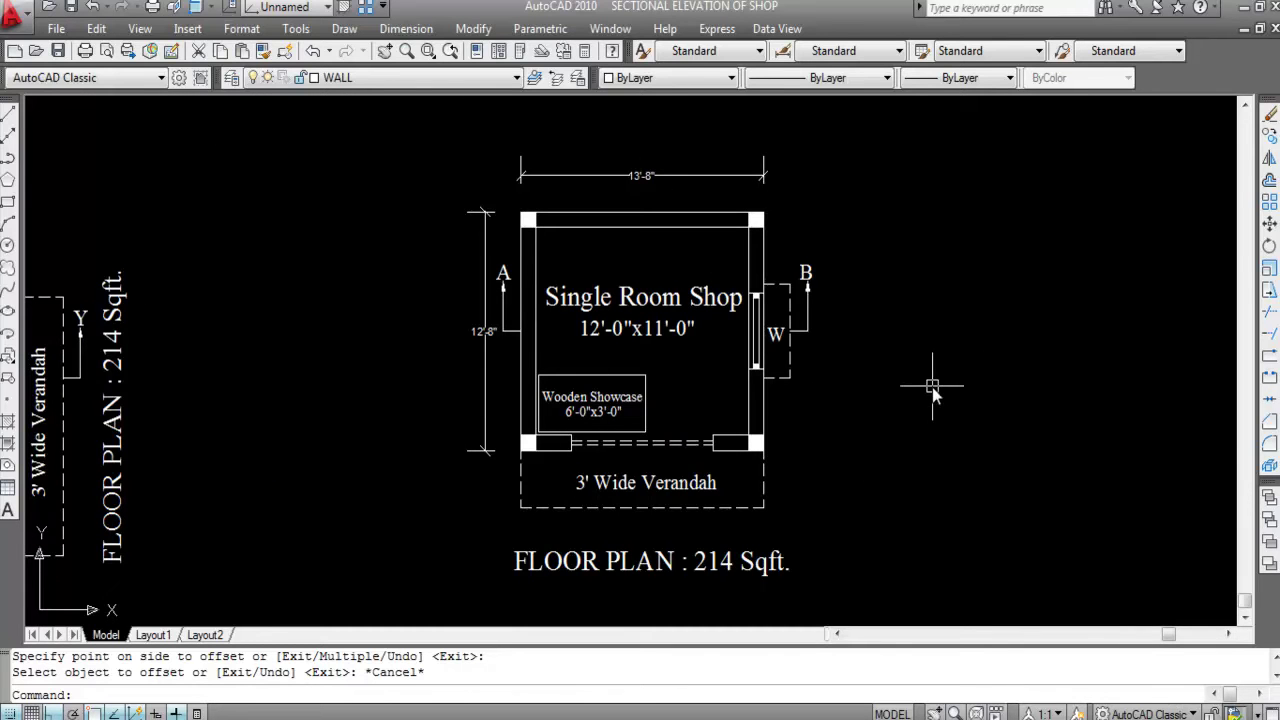
pyautogui.scroll(-3, 829, 471)
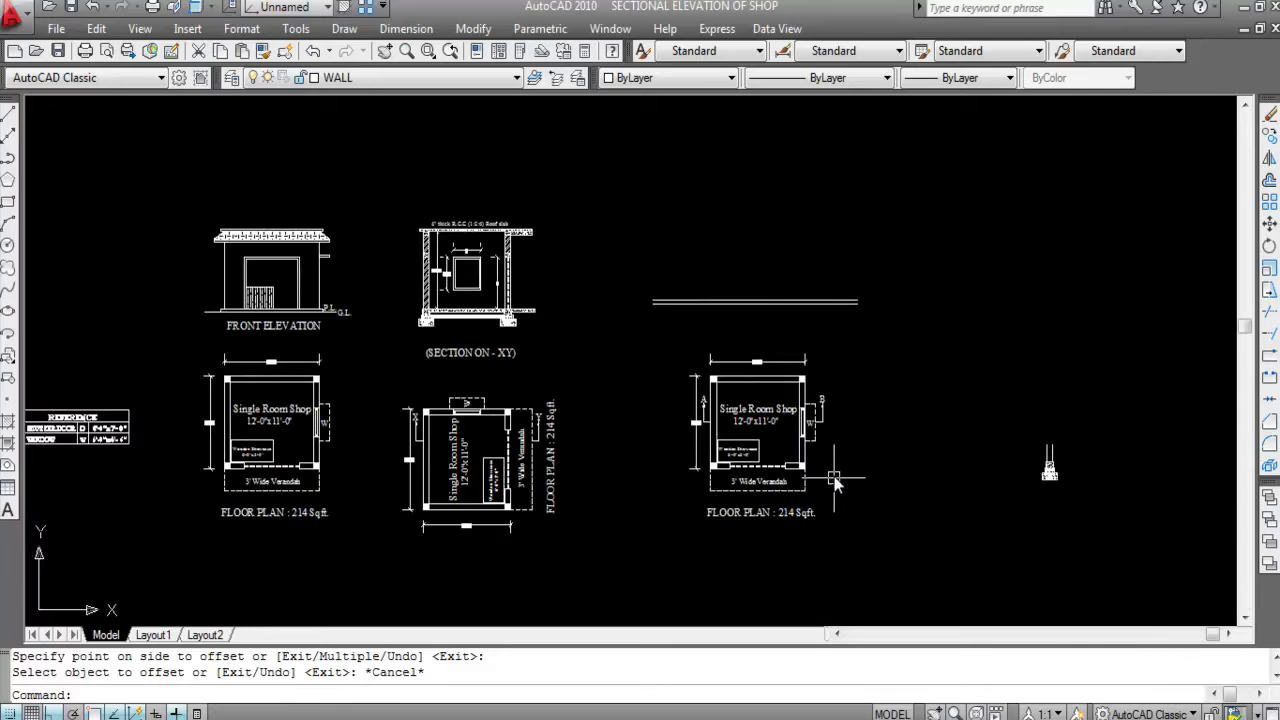
# Step: Draw a horizontal construction line along section A-B, through the midpoint of the floor plan's left outer wall line
pyautogui.scroll(2, 837, 470)
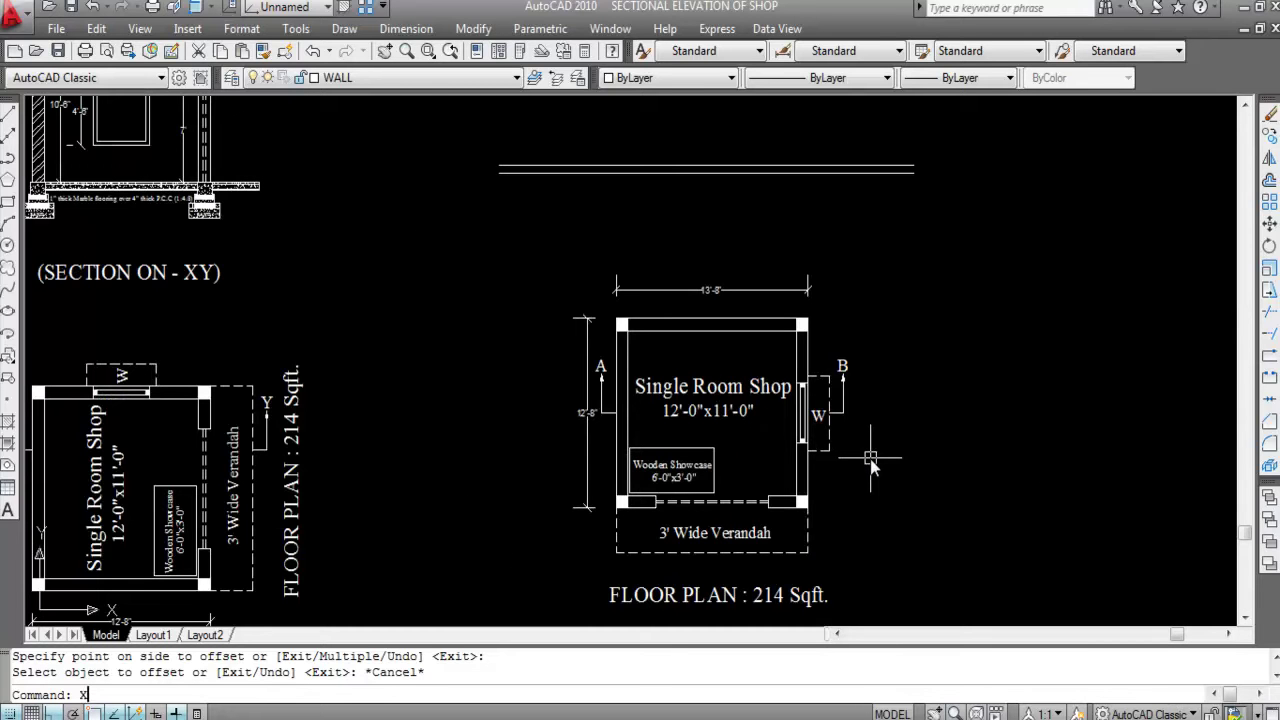
pyautogui.write('L')
pyautogui.press('Return')
pyautogui.write('H')
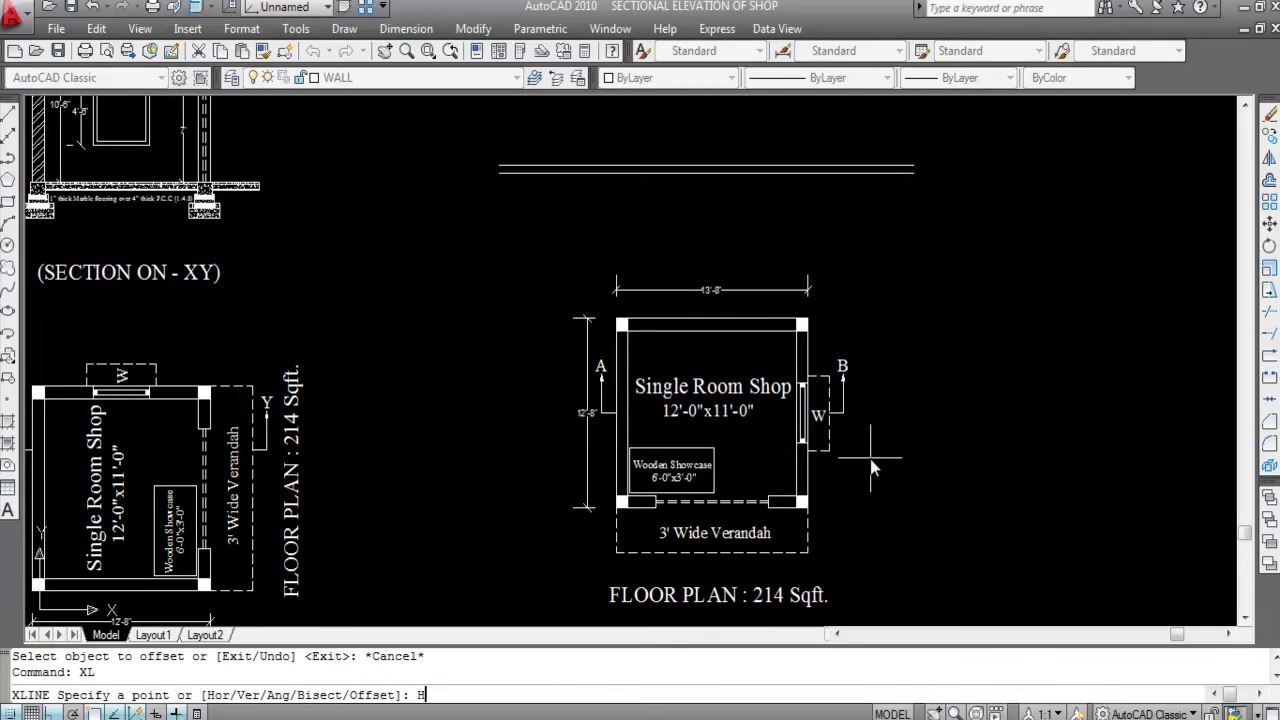
pyautogui.press('Return')
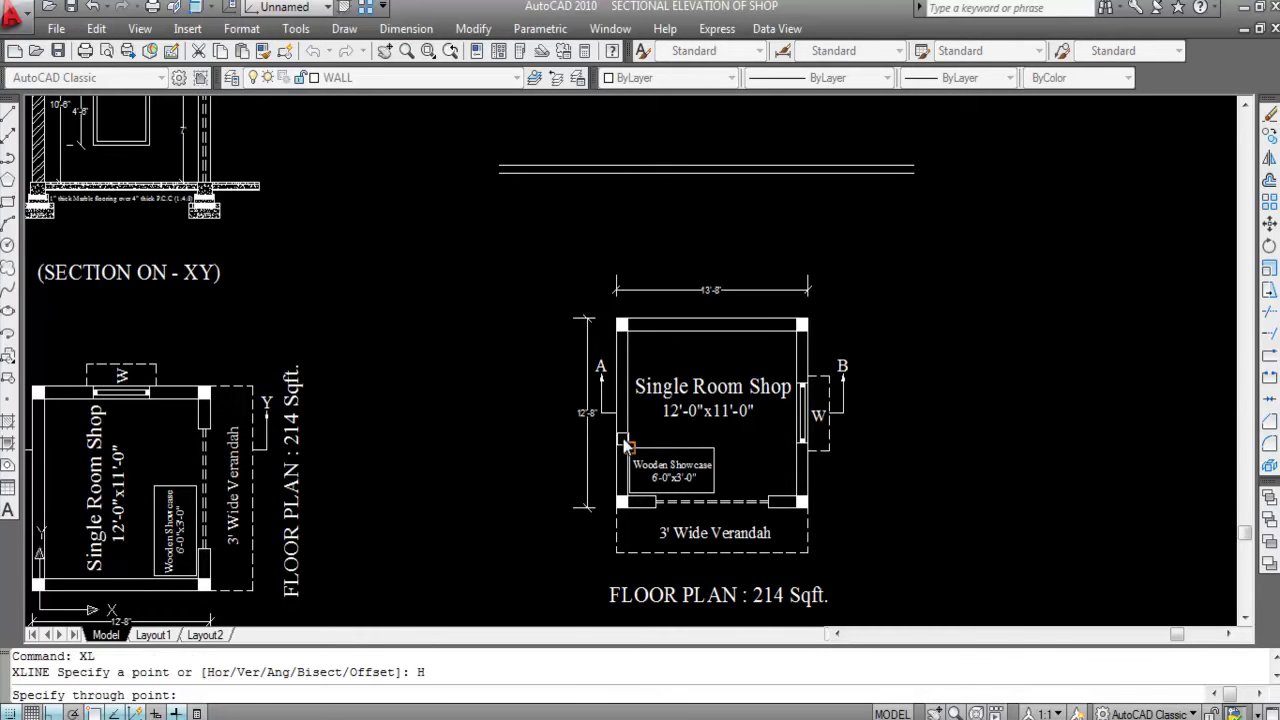
pyautogui.scroll(3, 620, 435)
pyautogui.click(610, 395)
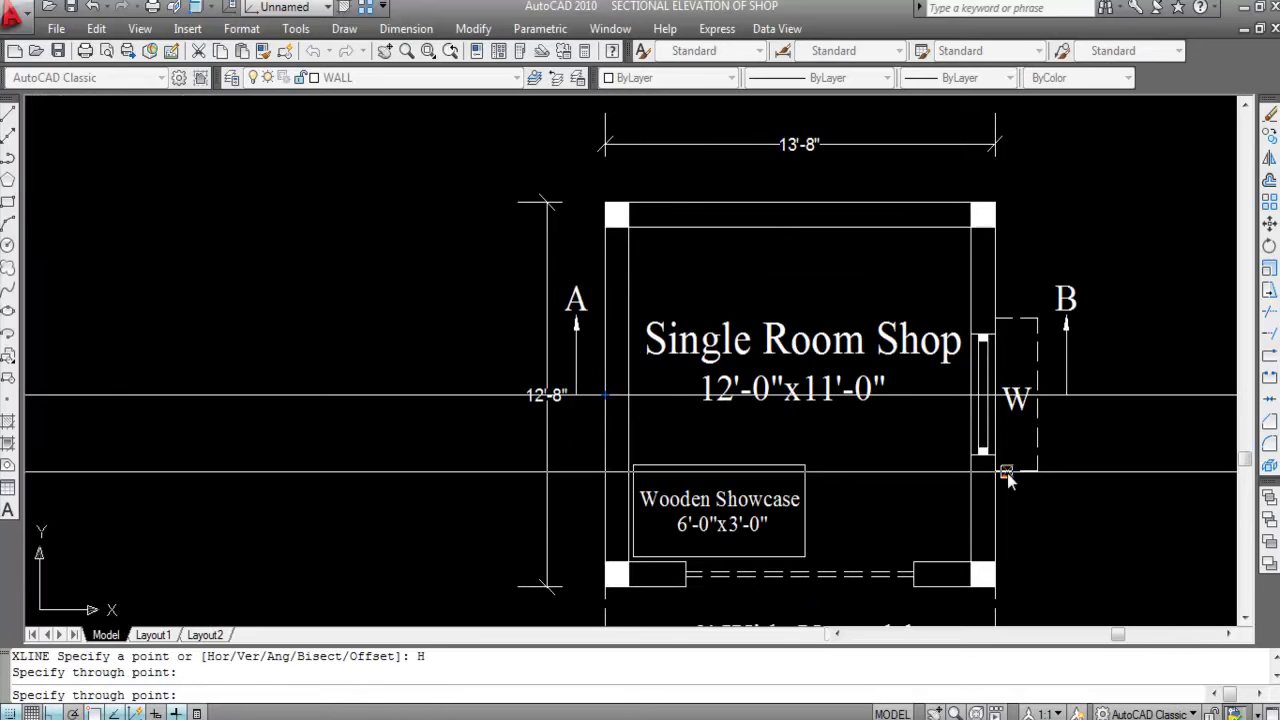
pyautogui.press('Escape')
pyautogui.scroll(-5, 722, 418)
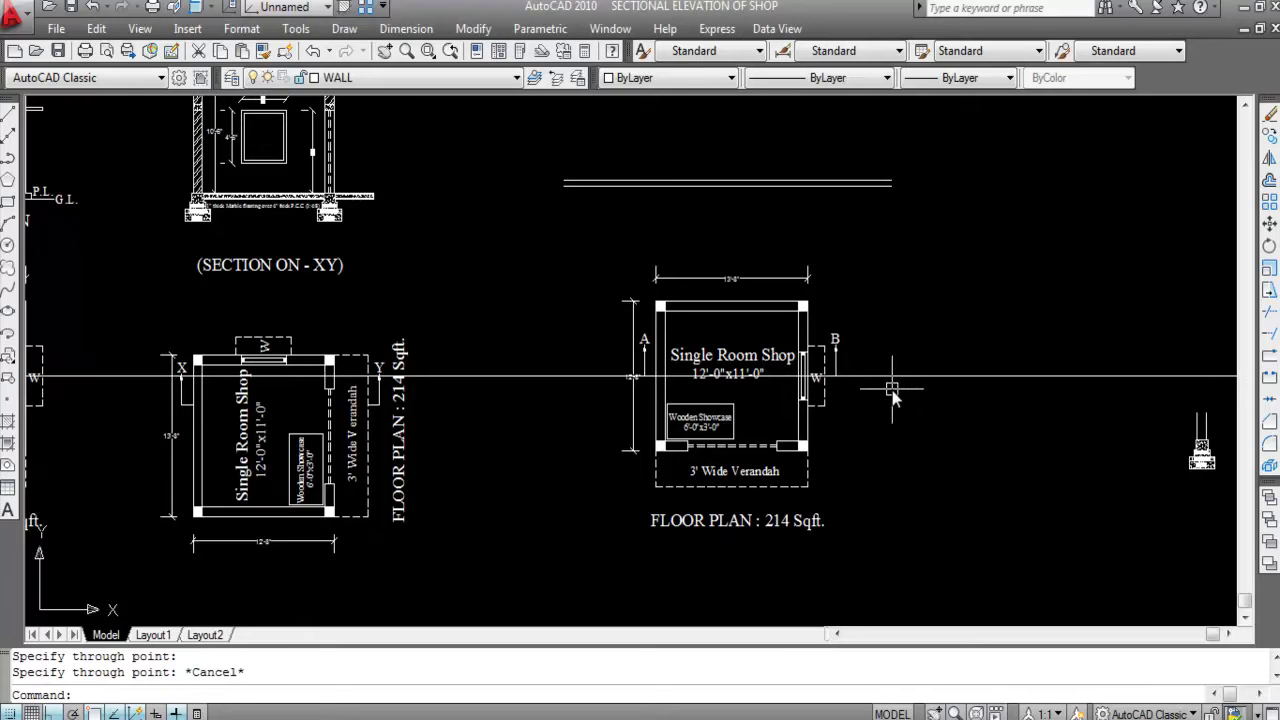
# Step: Draw vertical construction lines through both faces of the left and right walls where section A-B cuts the floor plan
pyautogui.press('Return')
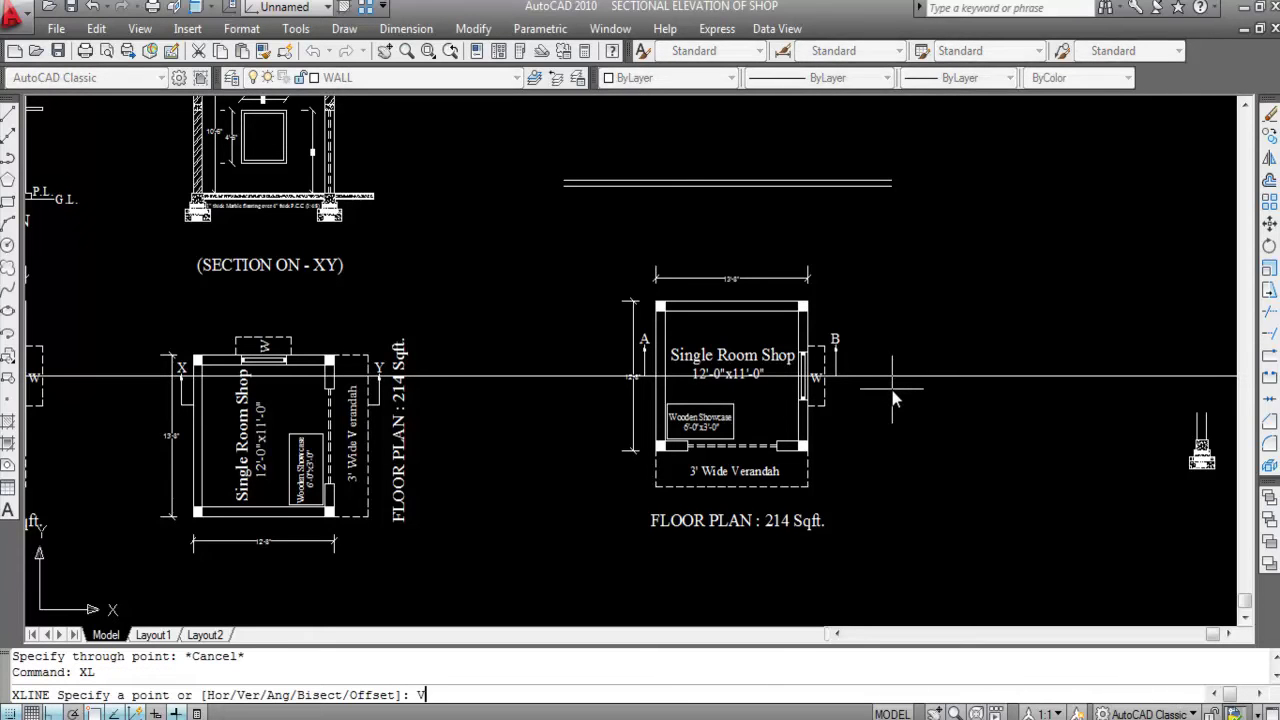
pyautogui.write('V')
pyautogui.press('Return')
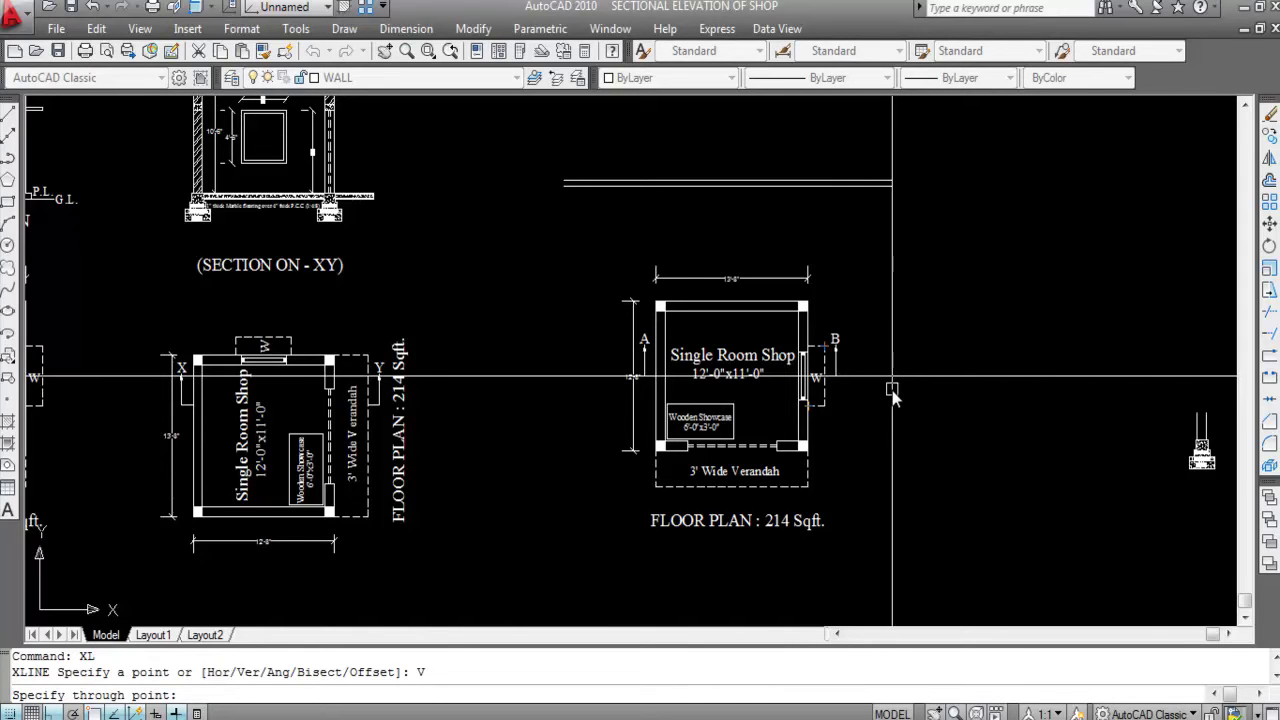
pyautogui.scroll(2, 656, 377)
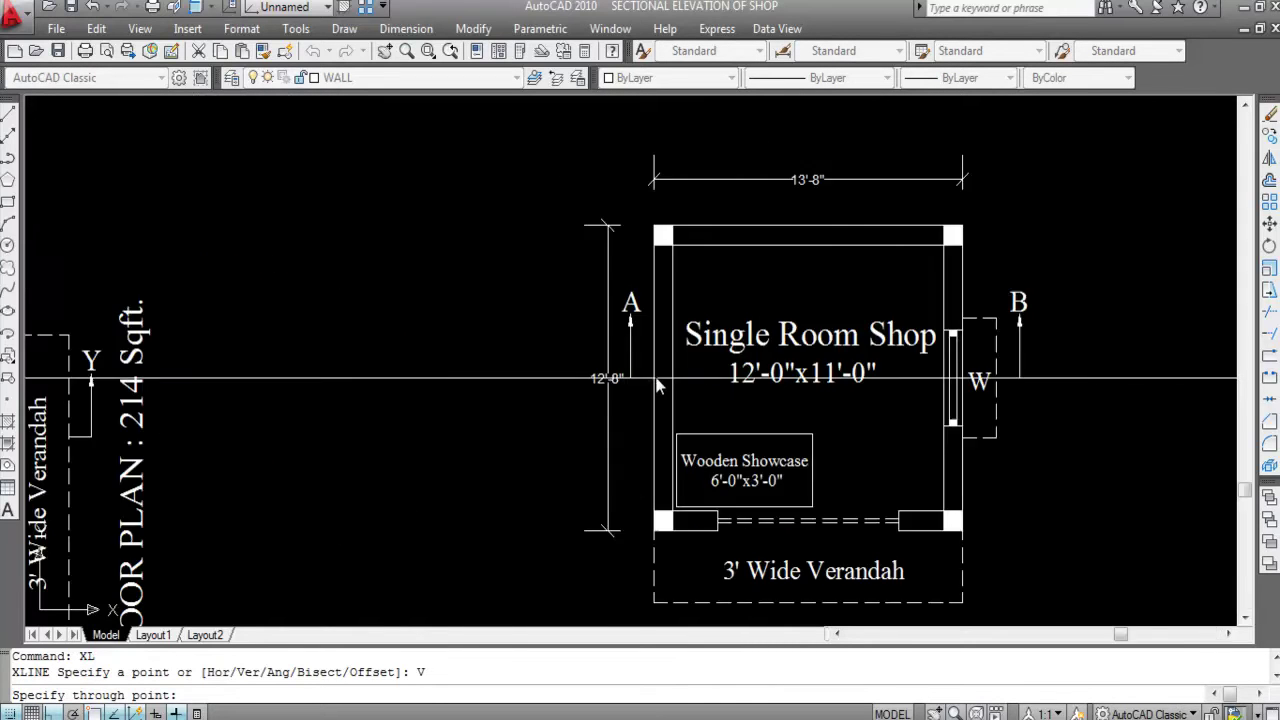
pyautogui.scroll(-2, 632, 285)
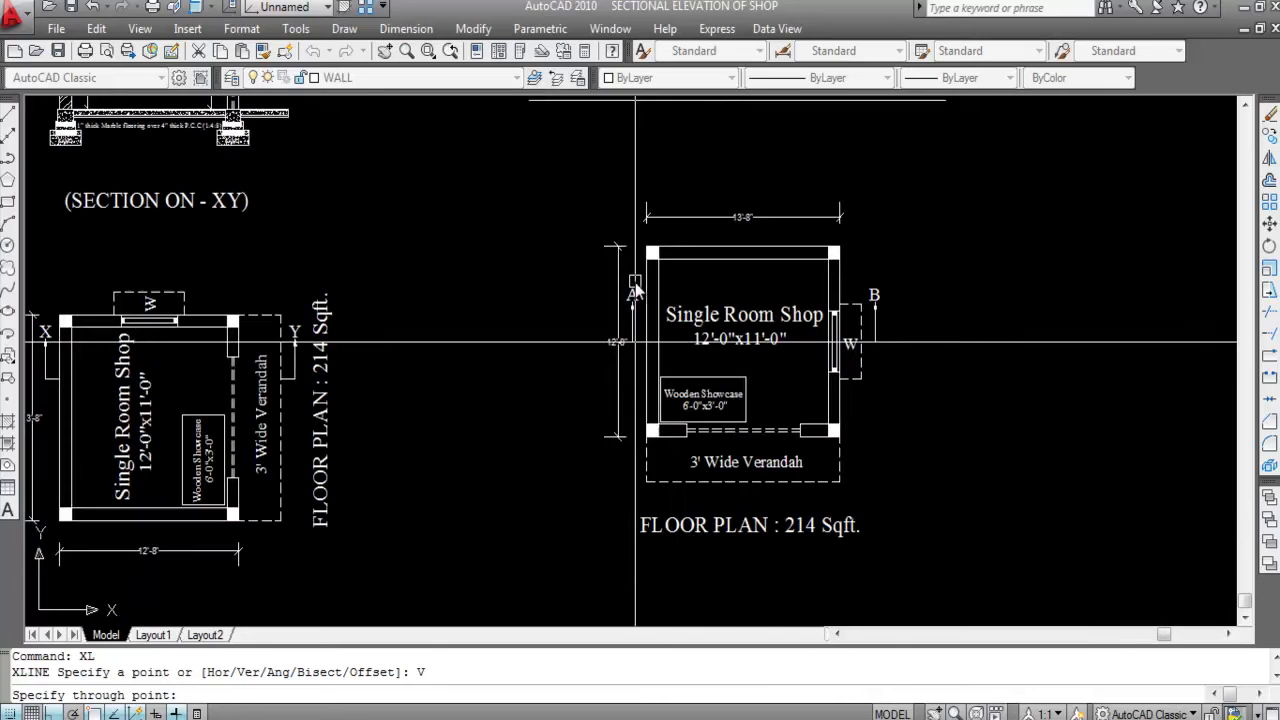
pyautogui.scroll(2, 658, 344)
pyautogui.click(632, 344)
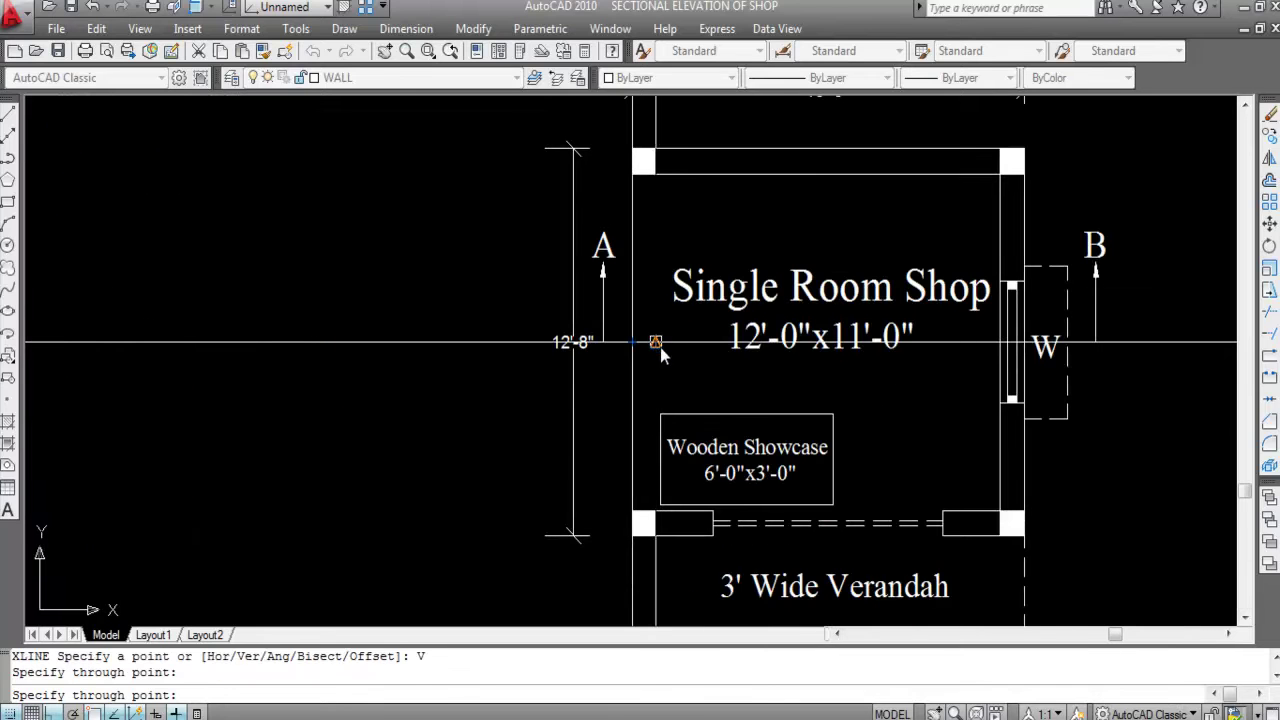
pyautogui.click(657, 344)
pyautogui.scroll(-2, 540, 348)
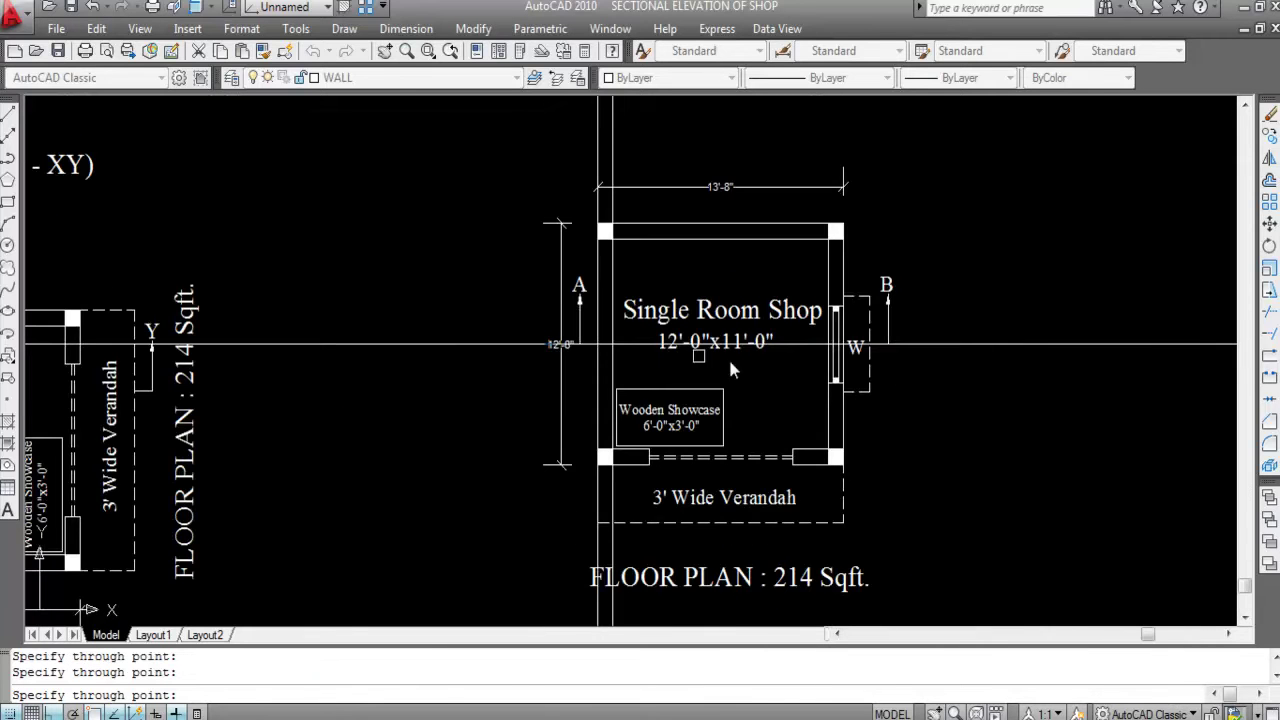
pyautogui.scroll(2, 855, 356)
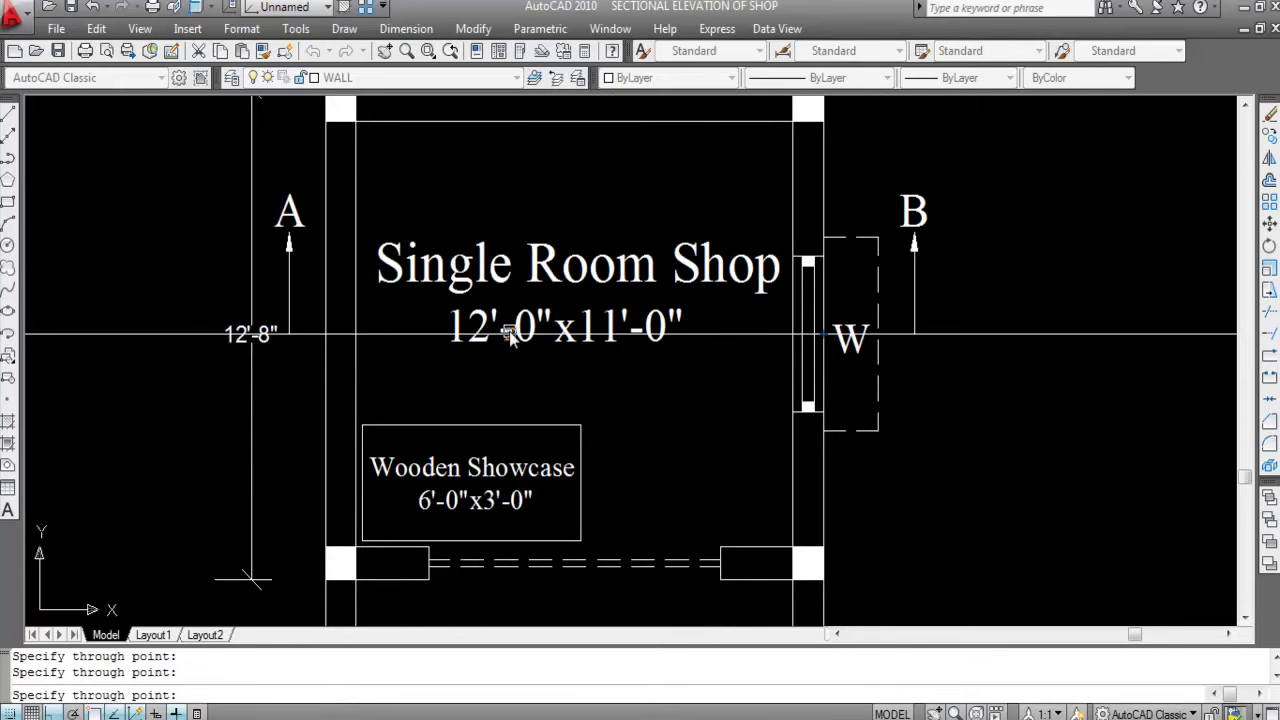
pyautogui.scroll(-3, 782, 376)
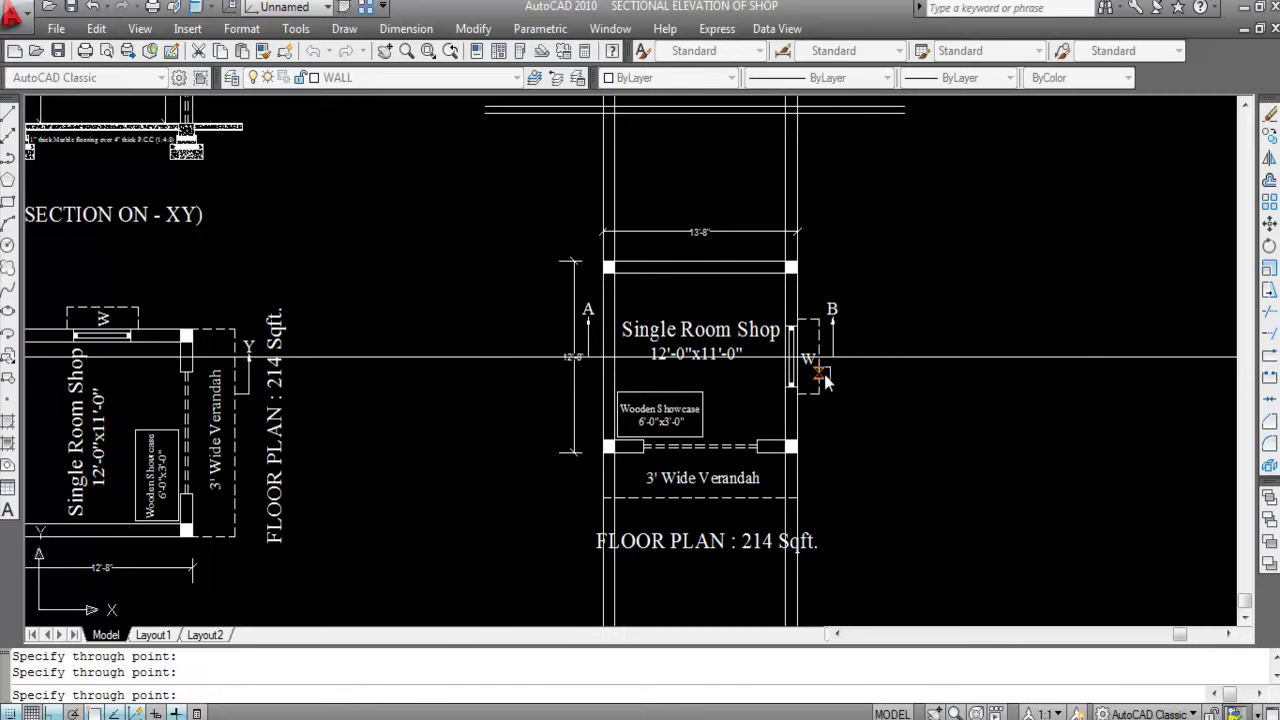
pyautogui.press('Escape')
# Step: Trim the four vertical construction lines below the lower of the two horizontal lines above the A-B floor plan
pyautogui.scroll(-2, 841, 464)
pyautogui.scroll(-2, 841, 473)
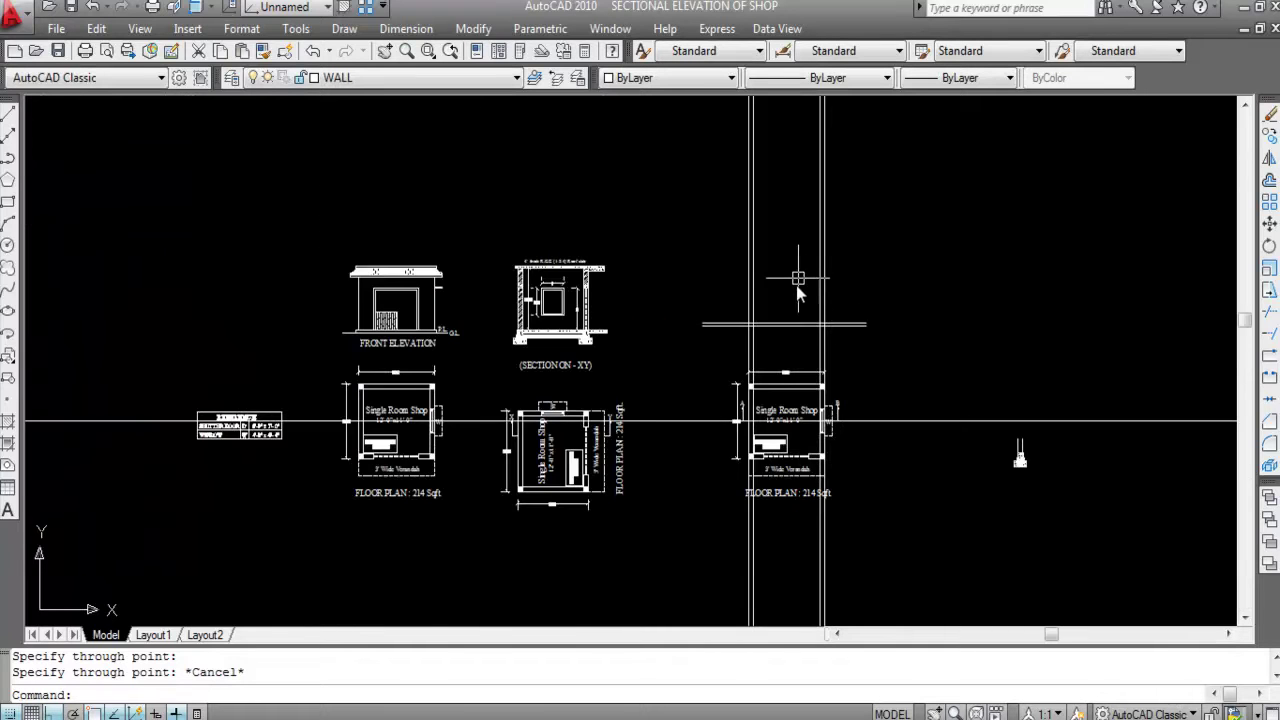
pyautogui.scroll(3, 796, 285)
pyautogui.scroll(-2, 795, 303)
pyautogui.scroll(3, 849, 455)
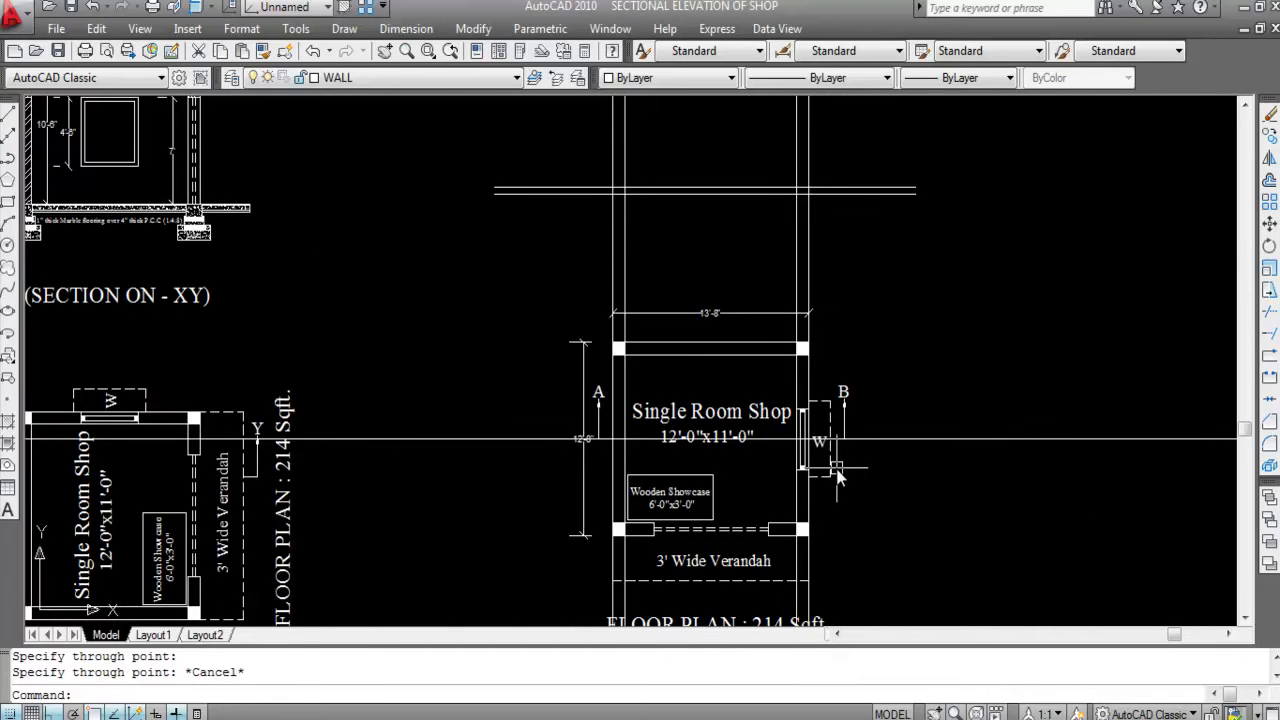
pyautogui.scroll(-2, 838, 478)
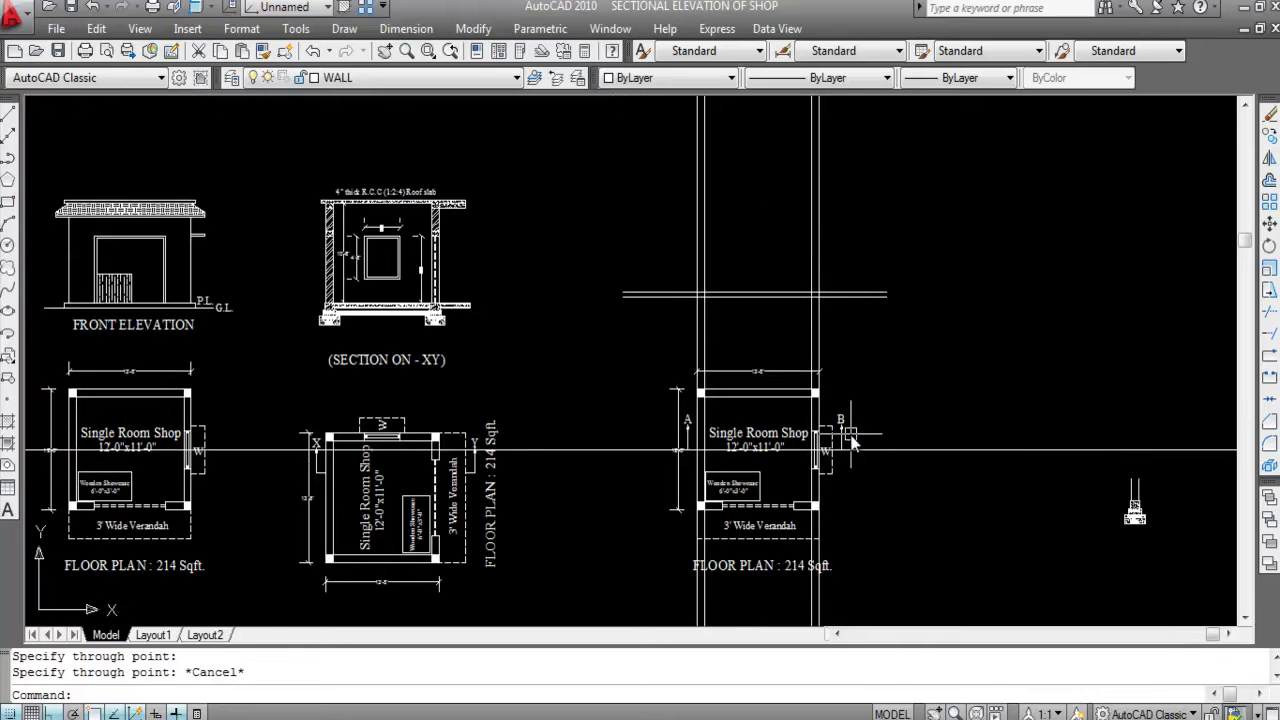
pyautogui.scroll(2, 806, 207)
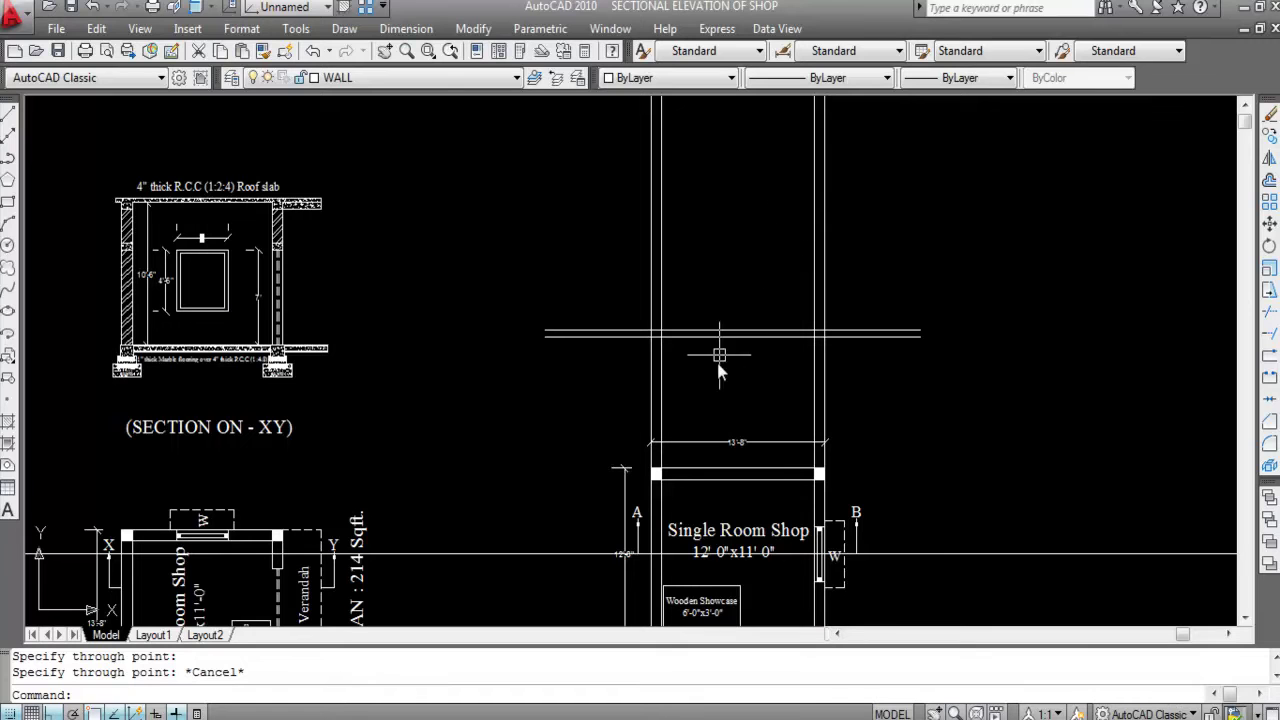
pyautogui.write('R')
pyautogui.press('Return')
pyautogui.click(741, 338)
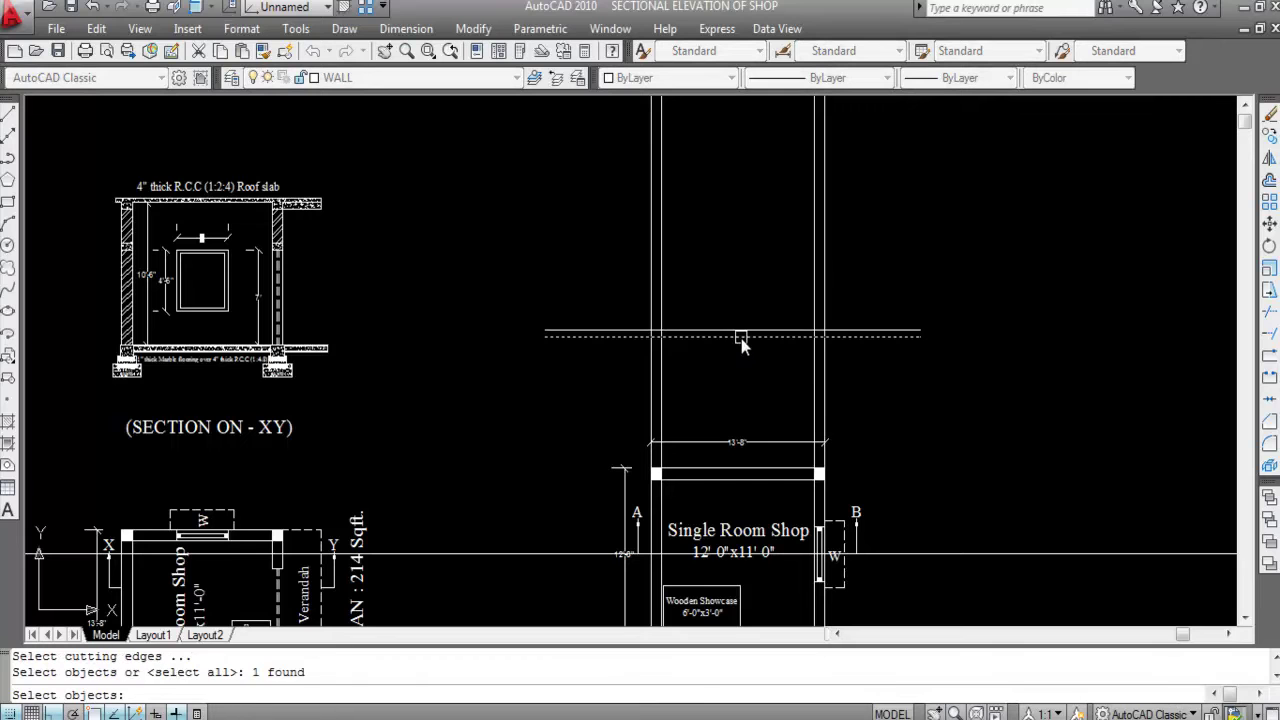
pyautogui.press('Return')
pyautogui.click(885, 382)
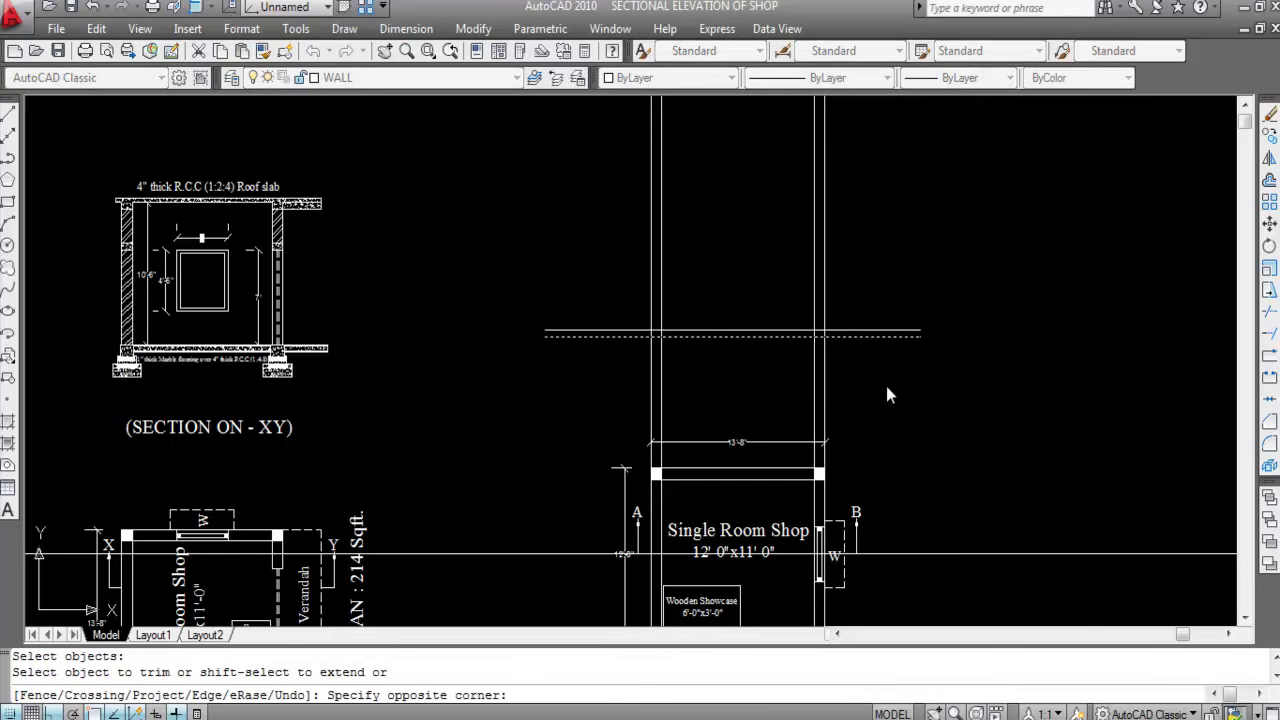
pyautogui.click(628, 367)
pyautogui.press('Escape')
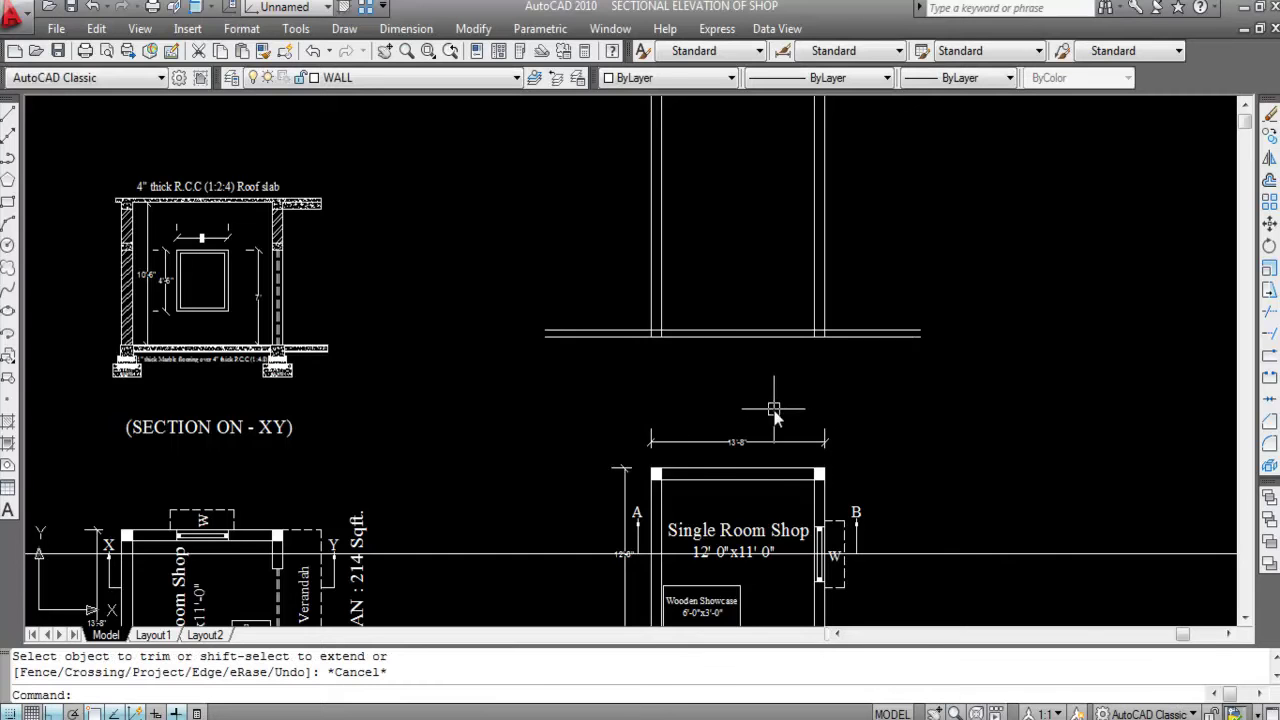
# Step: Offset the upper line of the horizontal base pair upward by 10'6" to mark the underside of the roof slab
pyautogui.scroll(-3, 771, 410)
pyautogui.scroll(2, 770, 300)
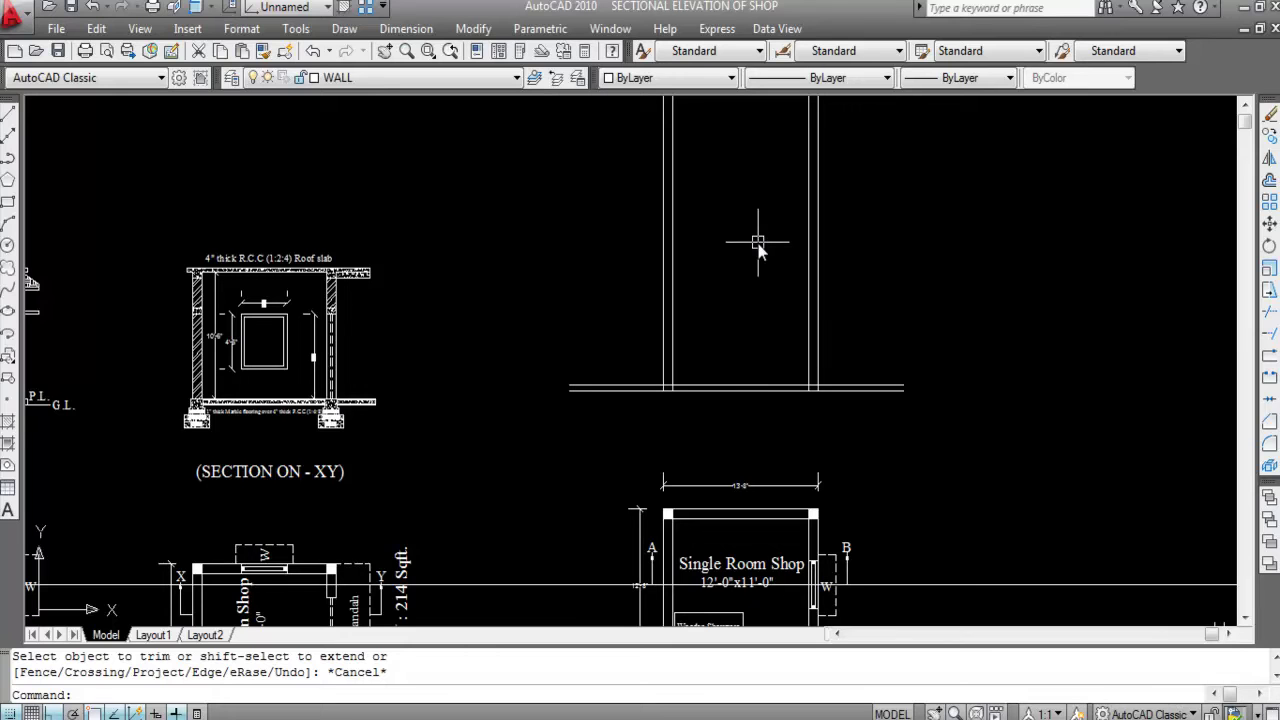
pyautogui.press('Return')
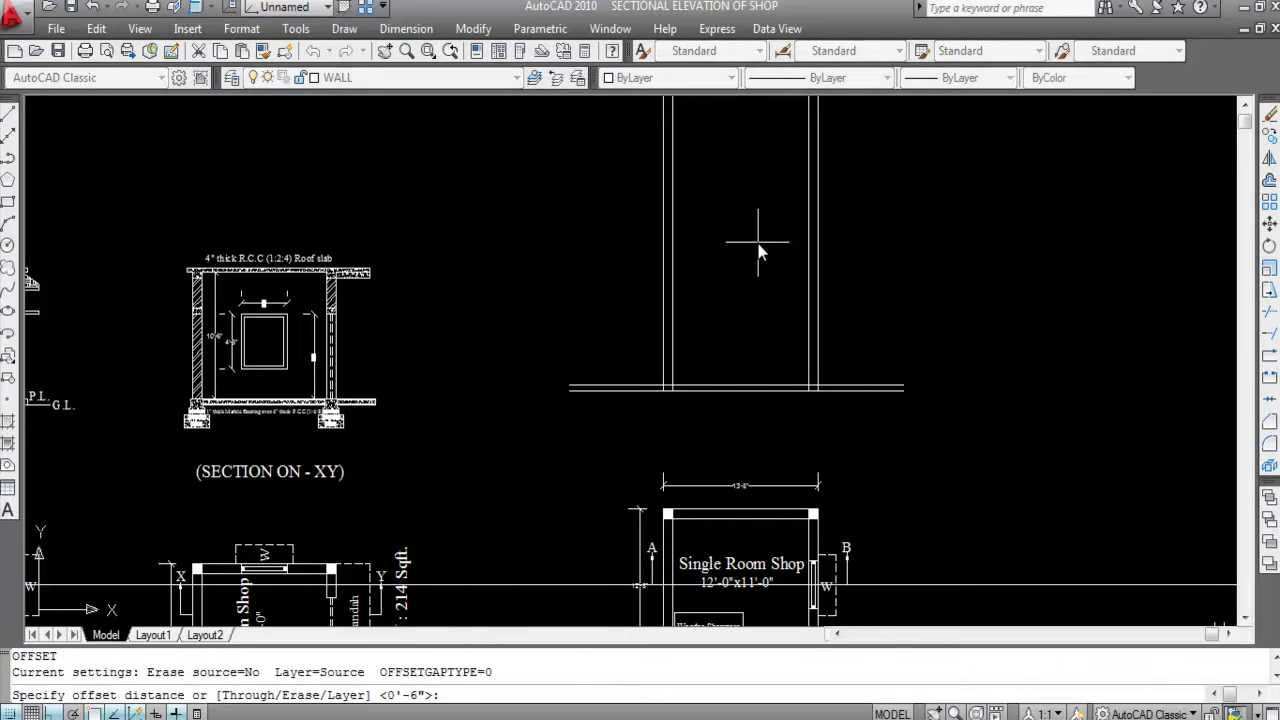
pyautogui.write("10'6")
pyautogui.press('Return')
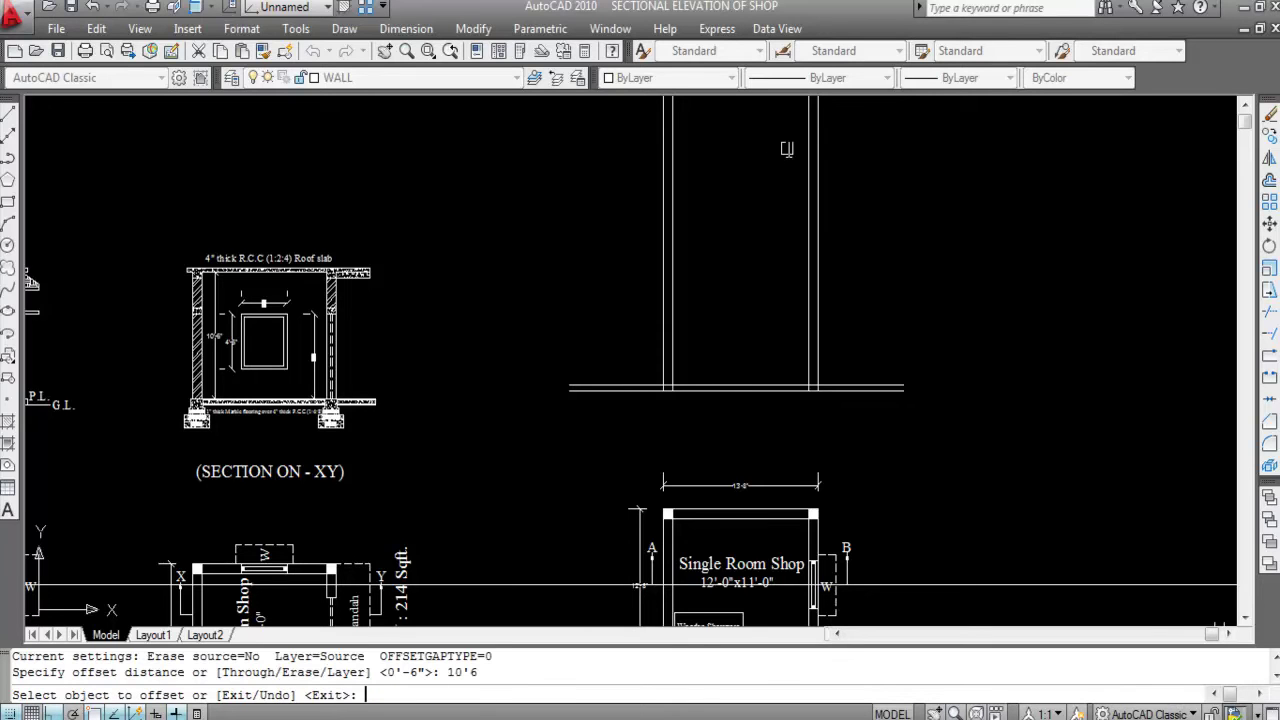
pyautogui.scroll(3, 740, 385)
pyautogui.click(732, 397)
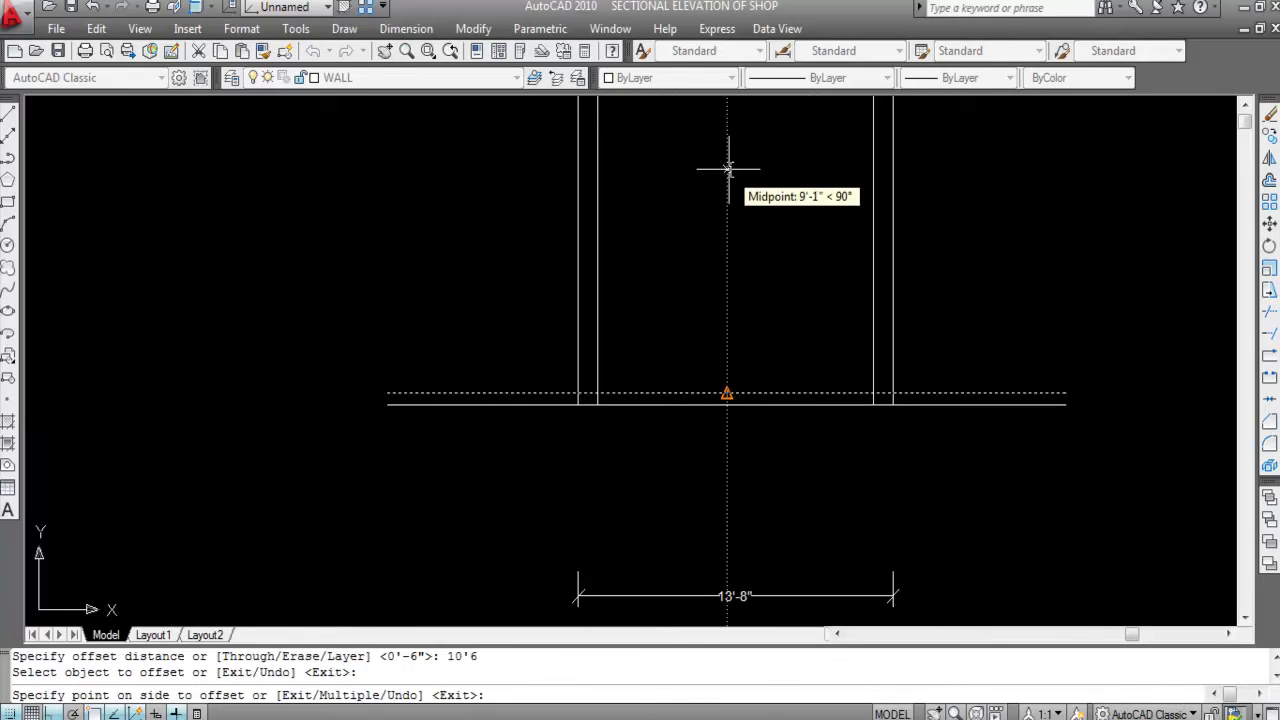
pyautogui.click(831, 132)
pyautogui.scroll(-4, 815, 401)
pyautogui.scroll(2, 814, 223)
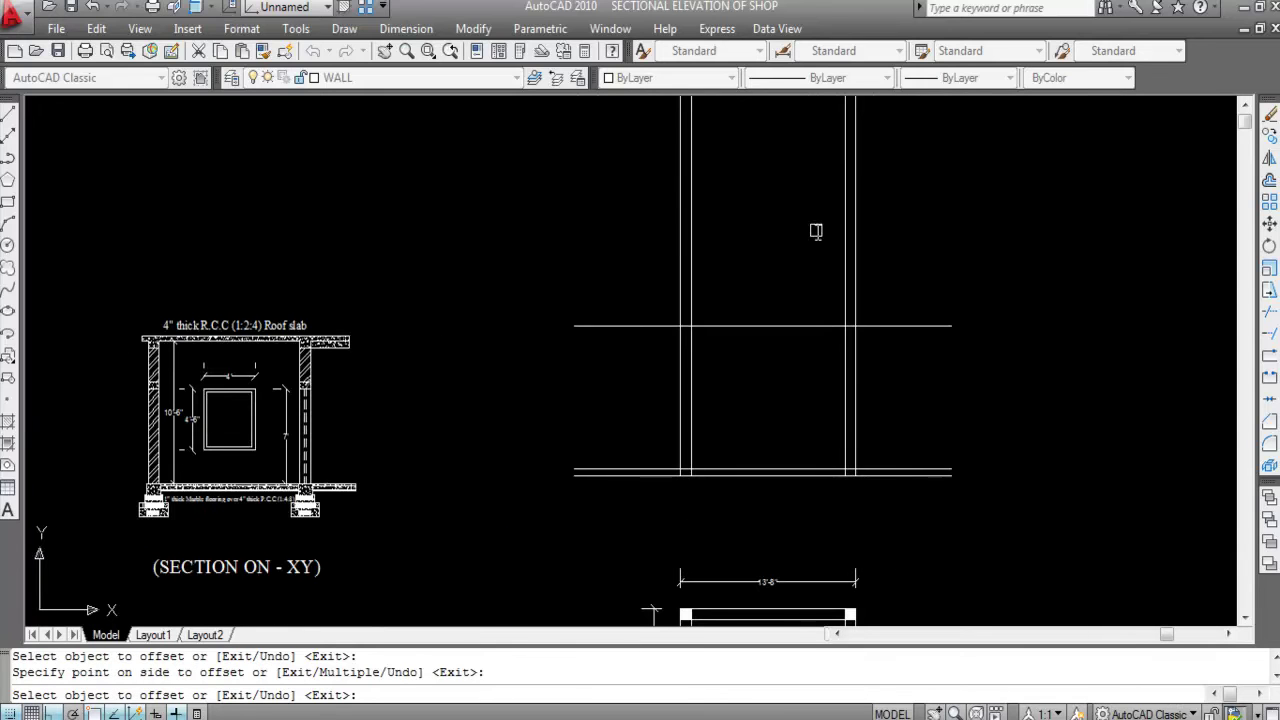
pyautogui.press('Escape')
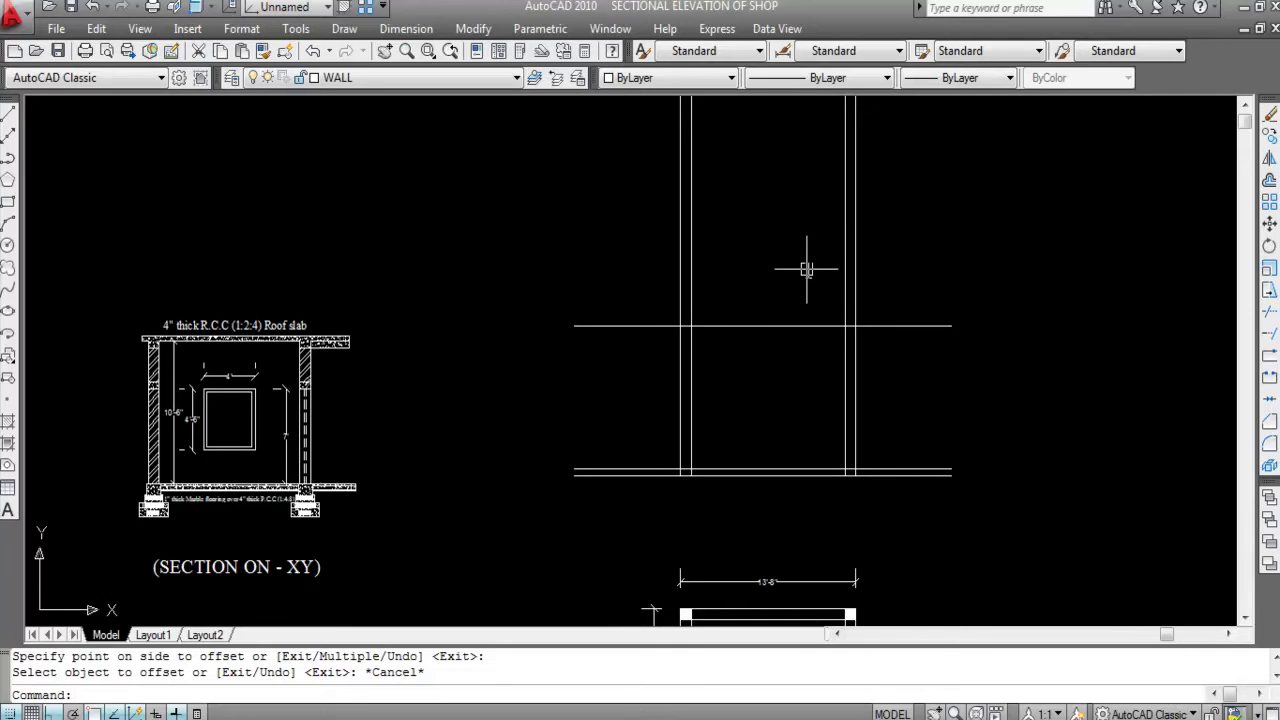
# Step: Offset the roof slab's underside line upward by 4" to form the slab thickness
pyautogui.write('o')
pyautogui.press('Return')
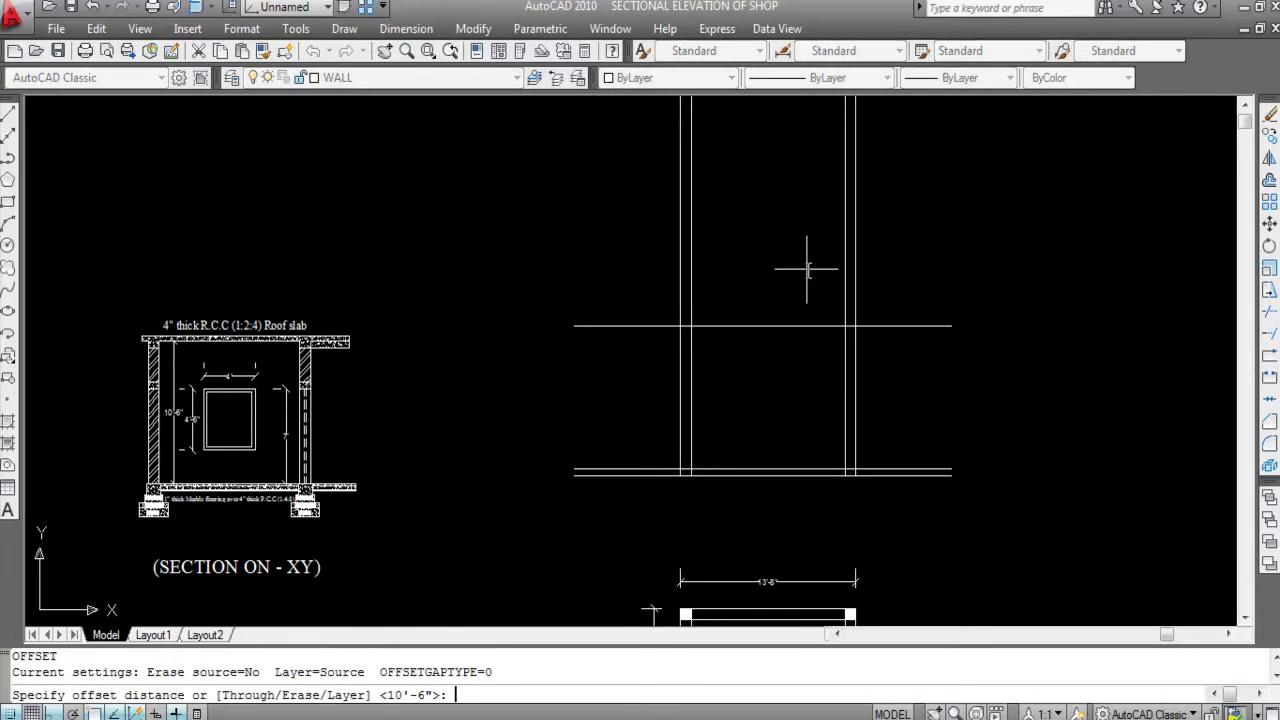
pyautogui.write('4')
pyautogui.press('Return')
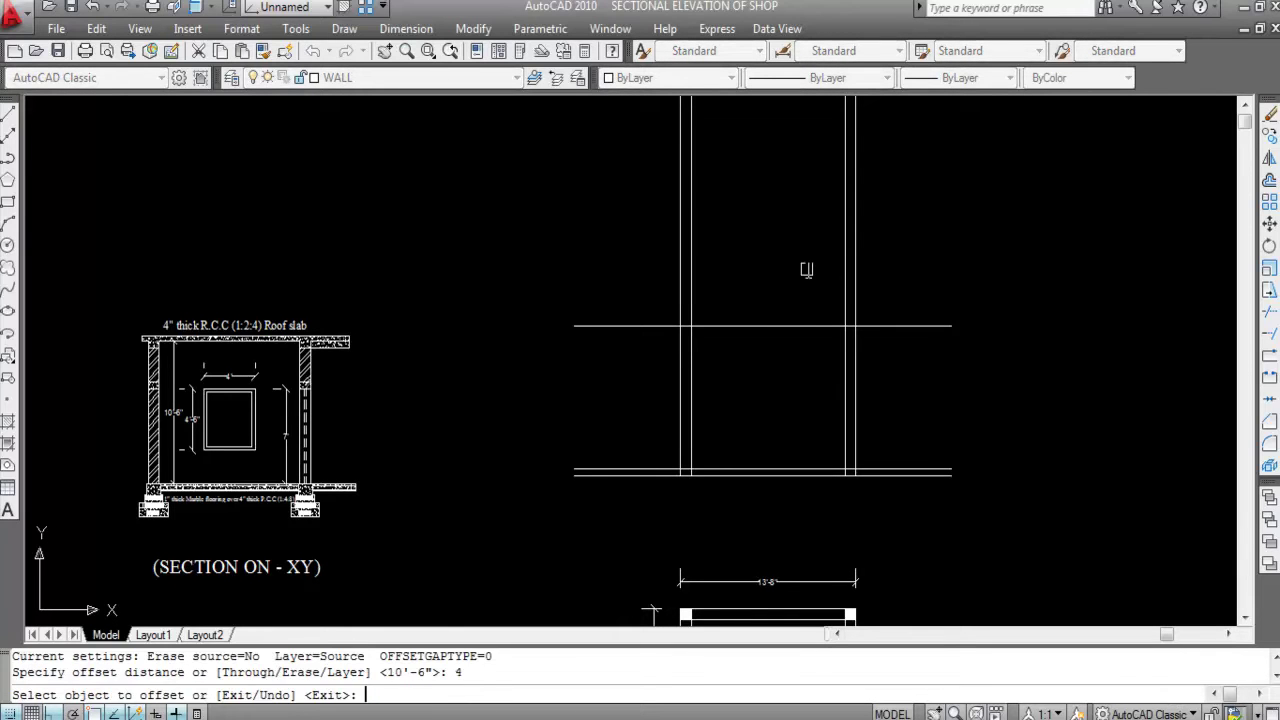
pyautogui.click(789, 326)
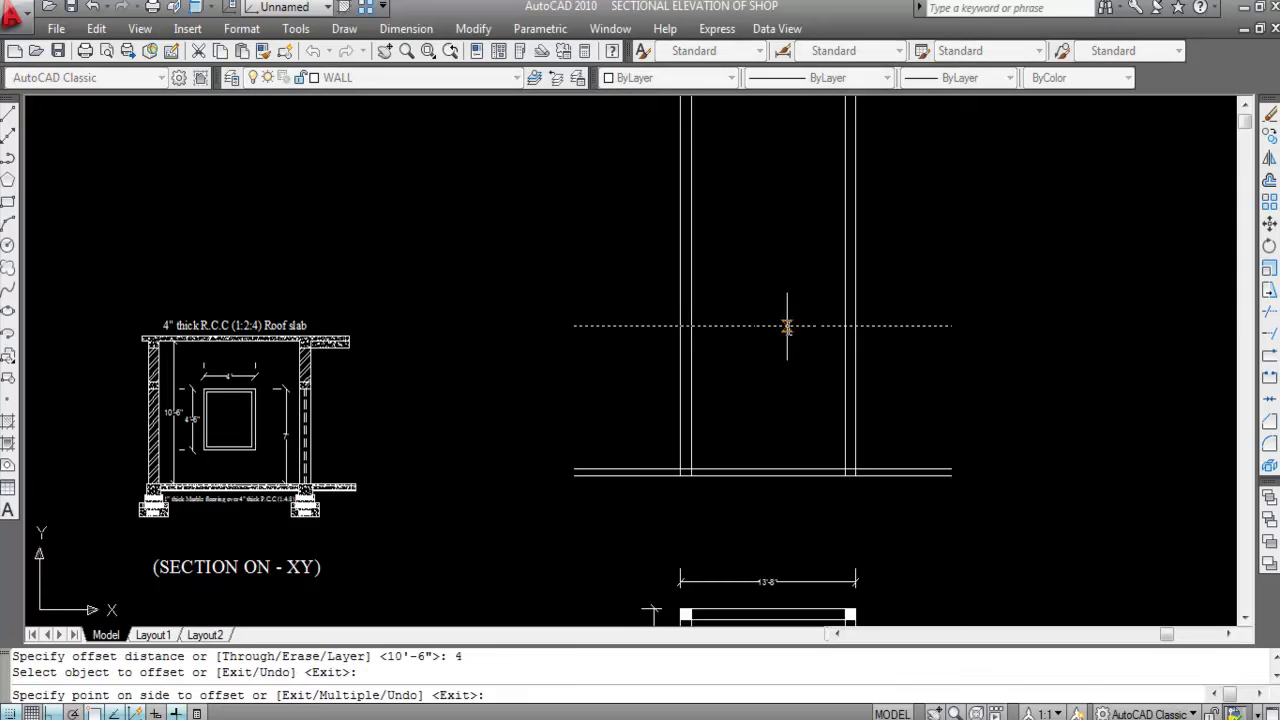
pyautogui.click(788, 211)
pyautogui.press('Escape')
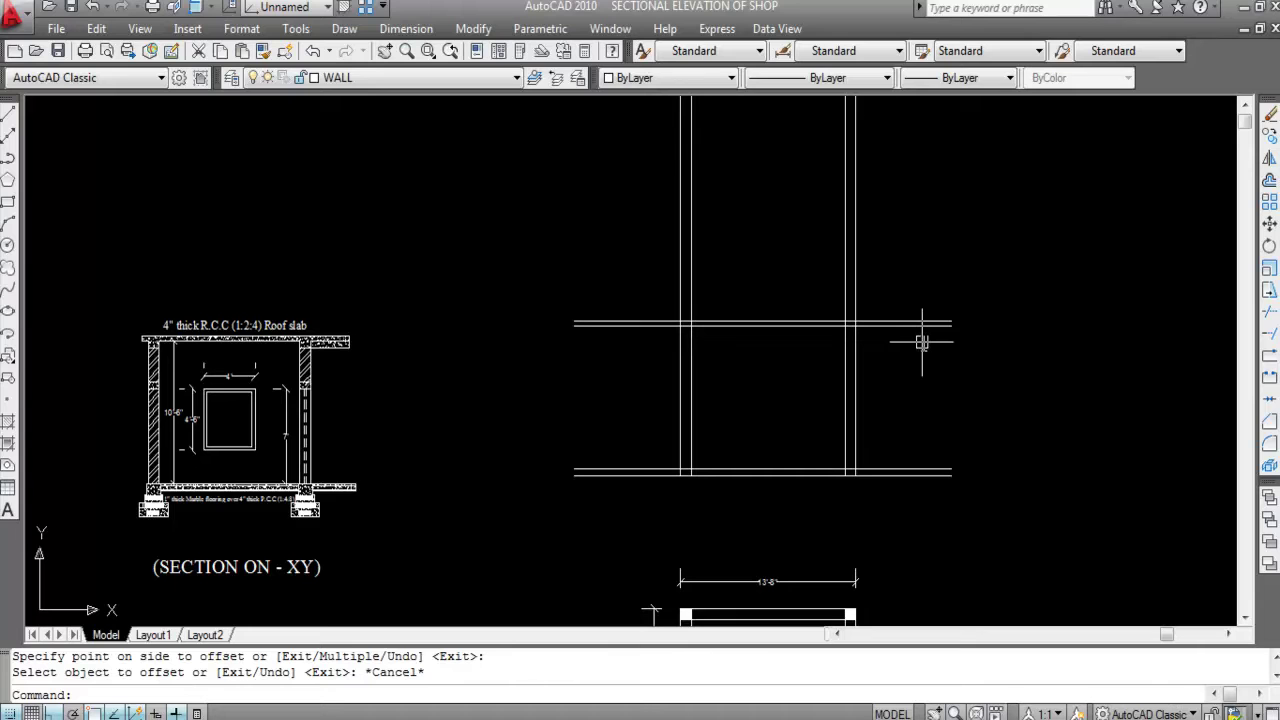
# Step: Offset the outer face lines of the left and right walls outward by 6" for the roof slab projections
pyautogui.press('Return')
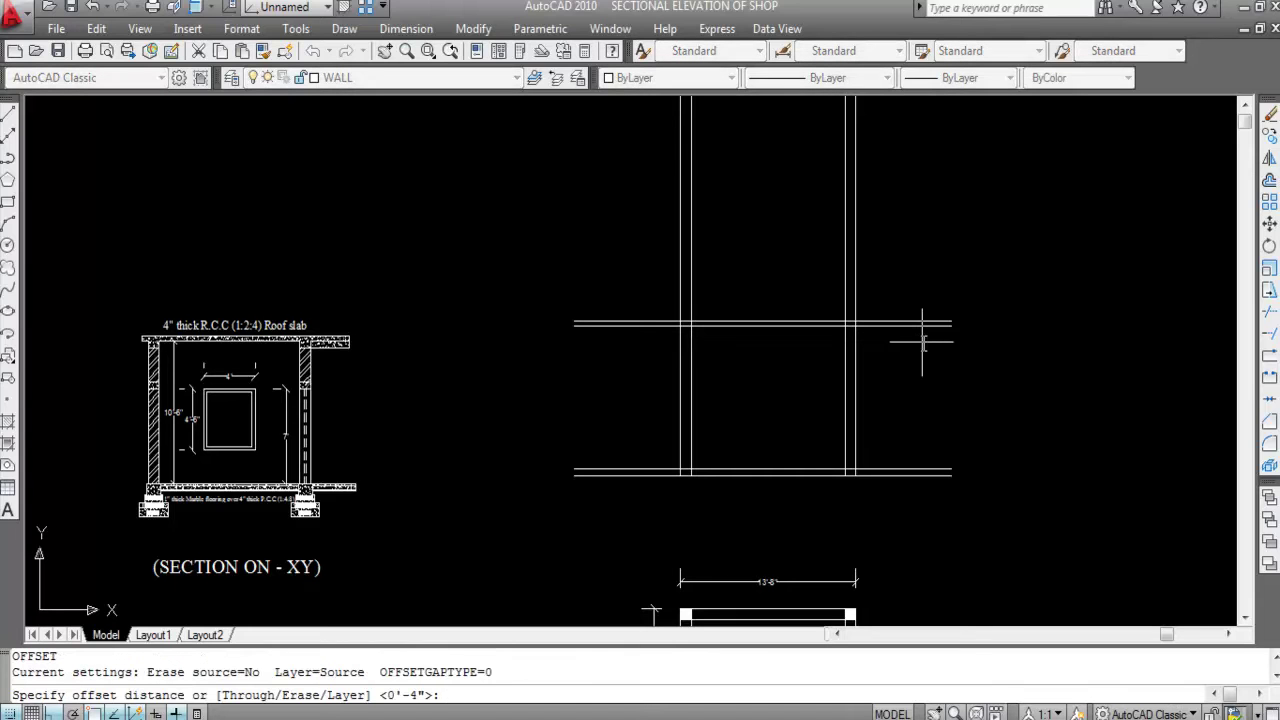
pyautogui.write('6')
pyautogui.press('Return')
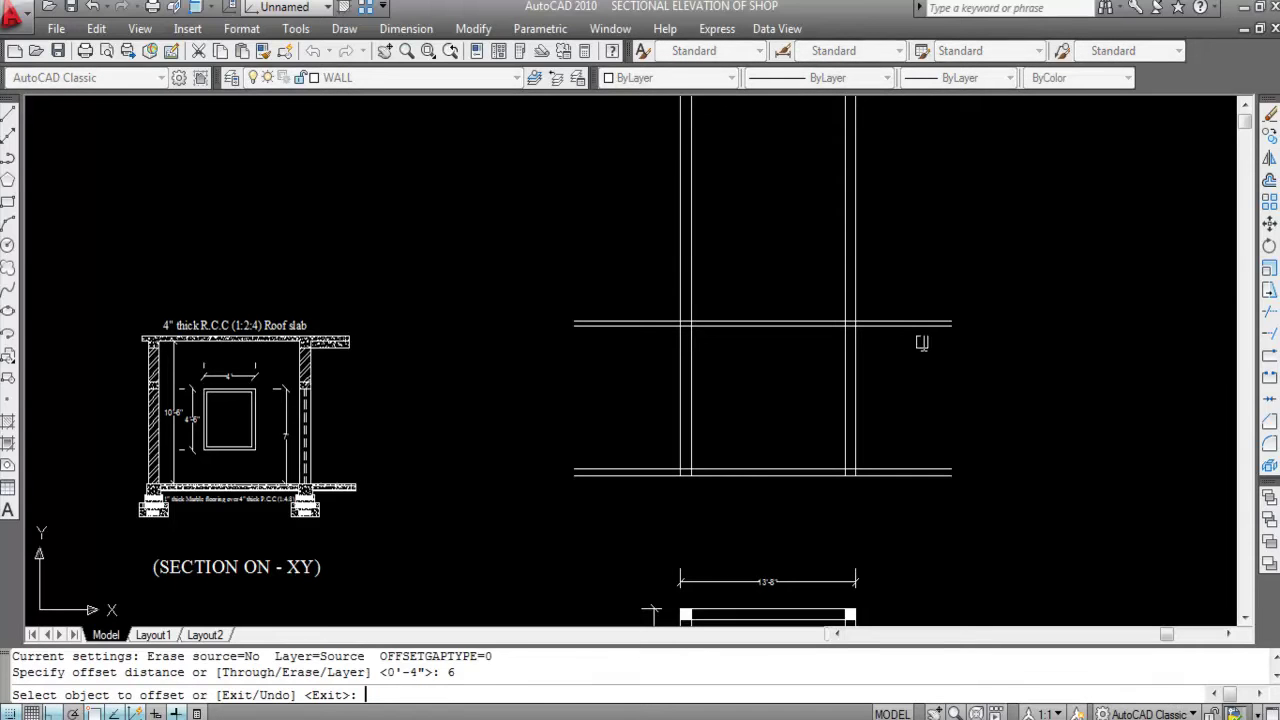
pyautogui.click(855, 302)
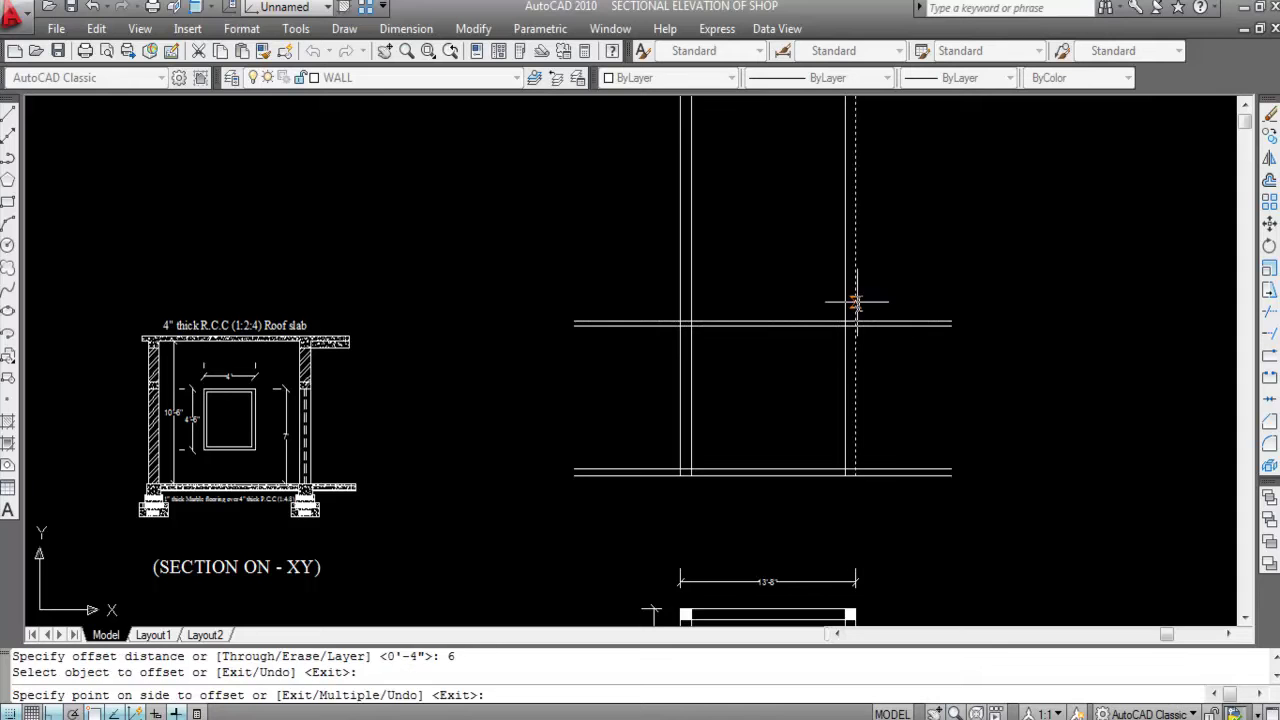
pyautogui.click(1075, 226)
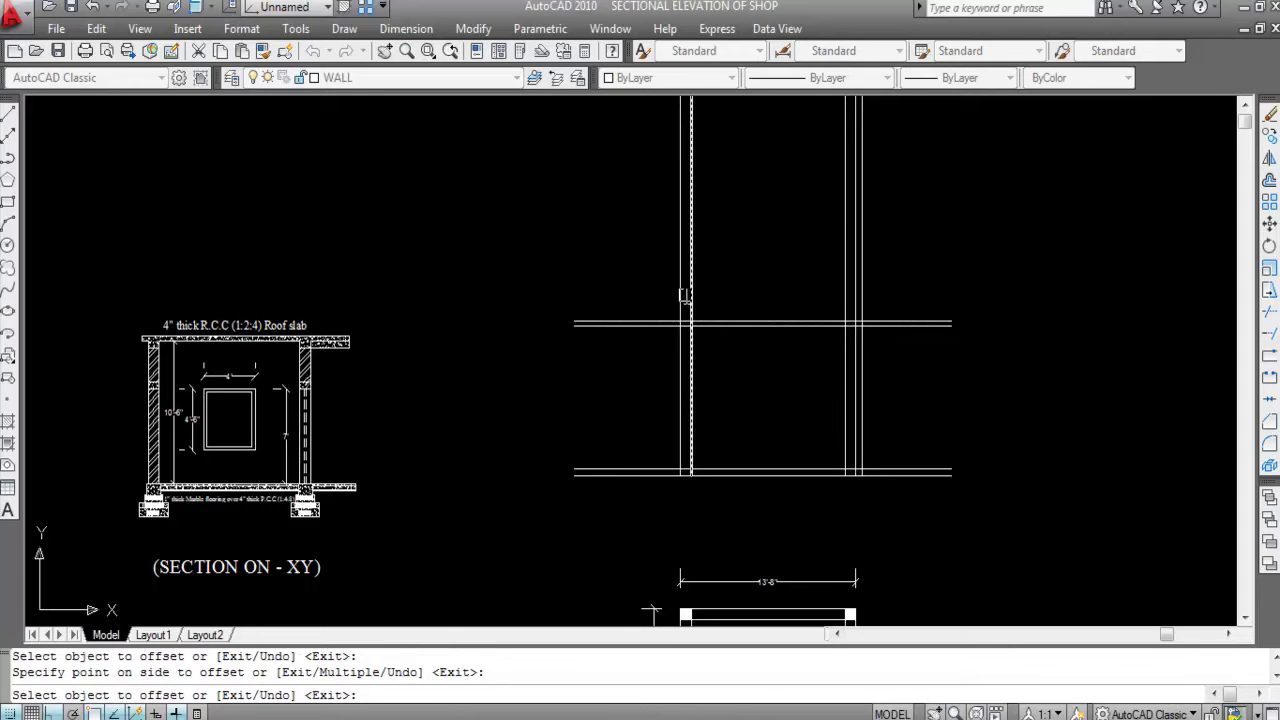
pyautogui.click(682, 292)
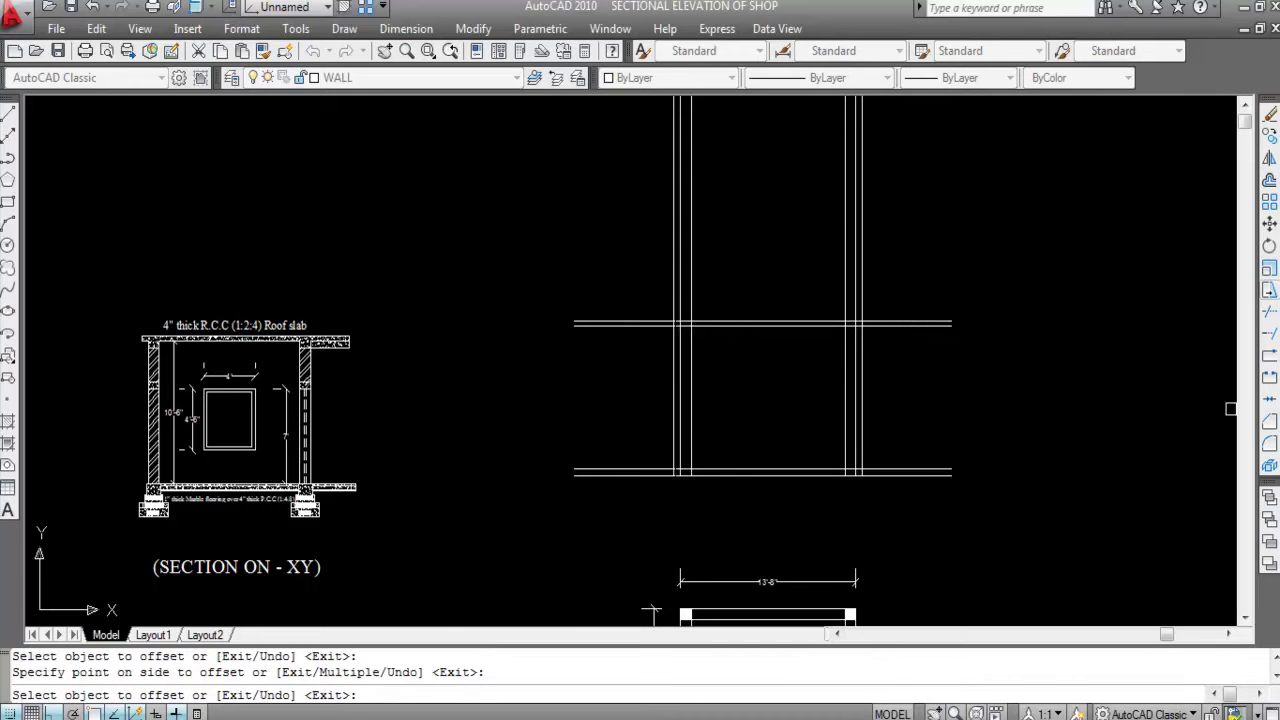
pyautogui.press('Escape')
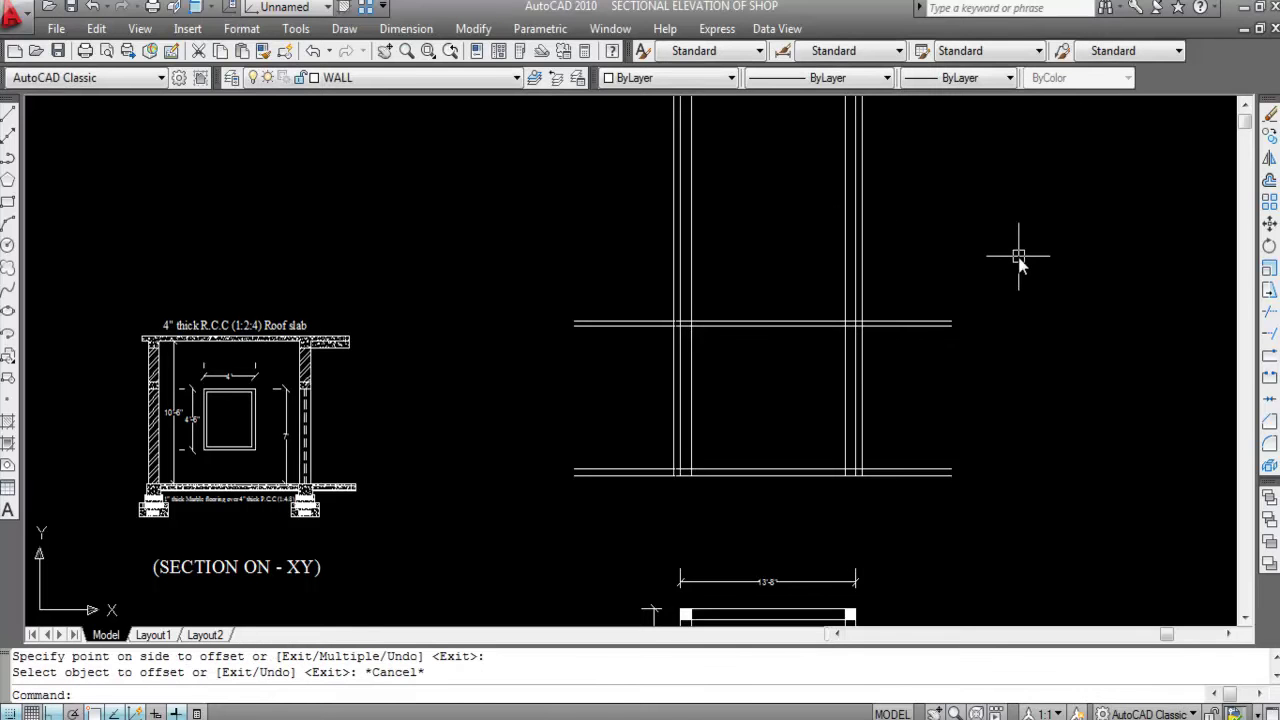
# Step: Trim the two roof slab lines and the left projection line to close the slab's left end, using them and the right projection line as cutting edges
pyautogui.write('TR')
pyautogui.press('Return')
pyautogui.click(853, 263)
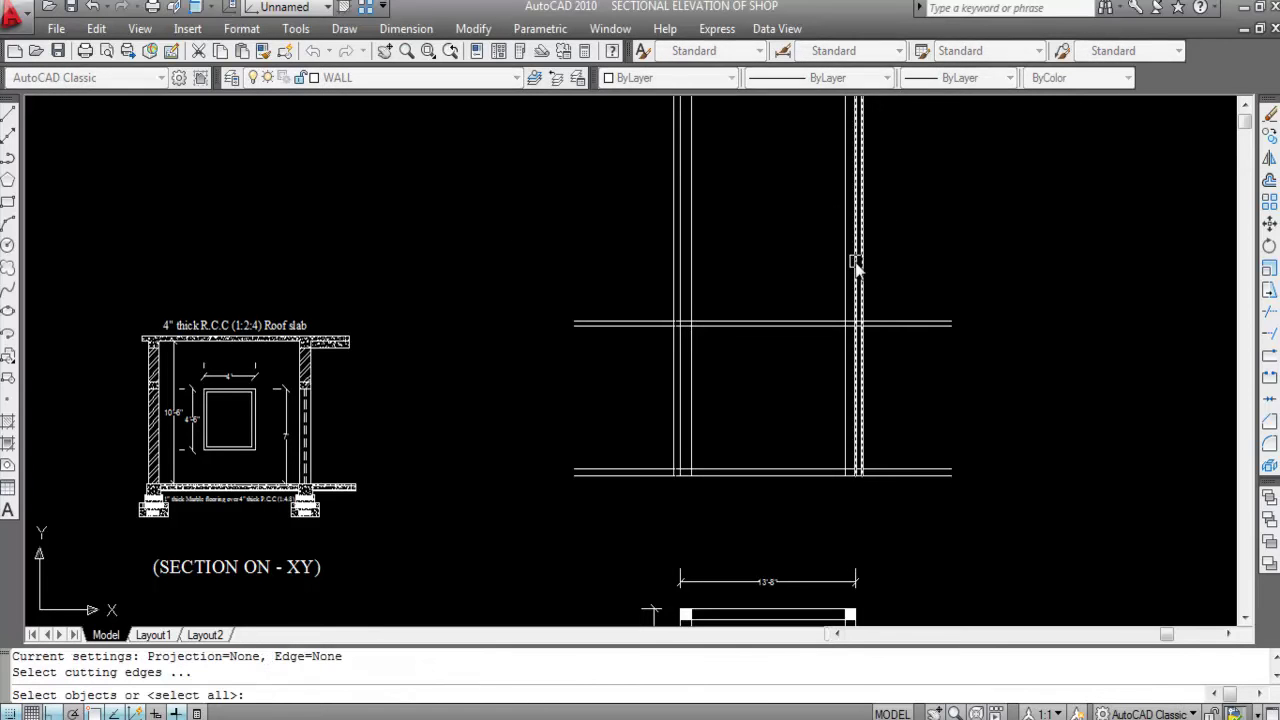
pyautogui.scroll(4, 852, 279)
pyautogui.click(863, 333)
pyautogui.click(950, 412)
pyautogui.click(876, 290)
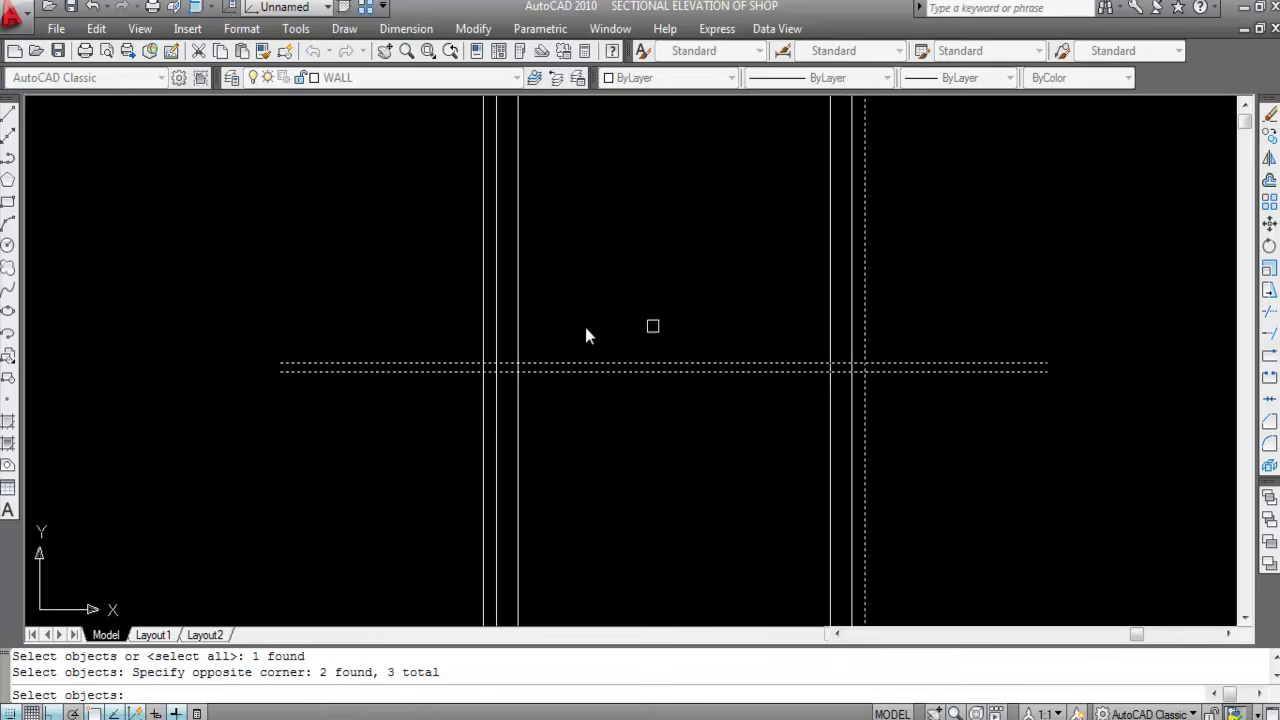
pyautogui.click(478, 350)
pyautogui.click(486, 344)
pyautogui.click(486, 345)
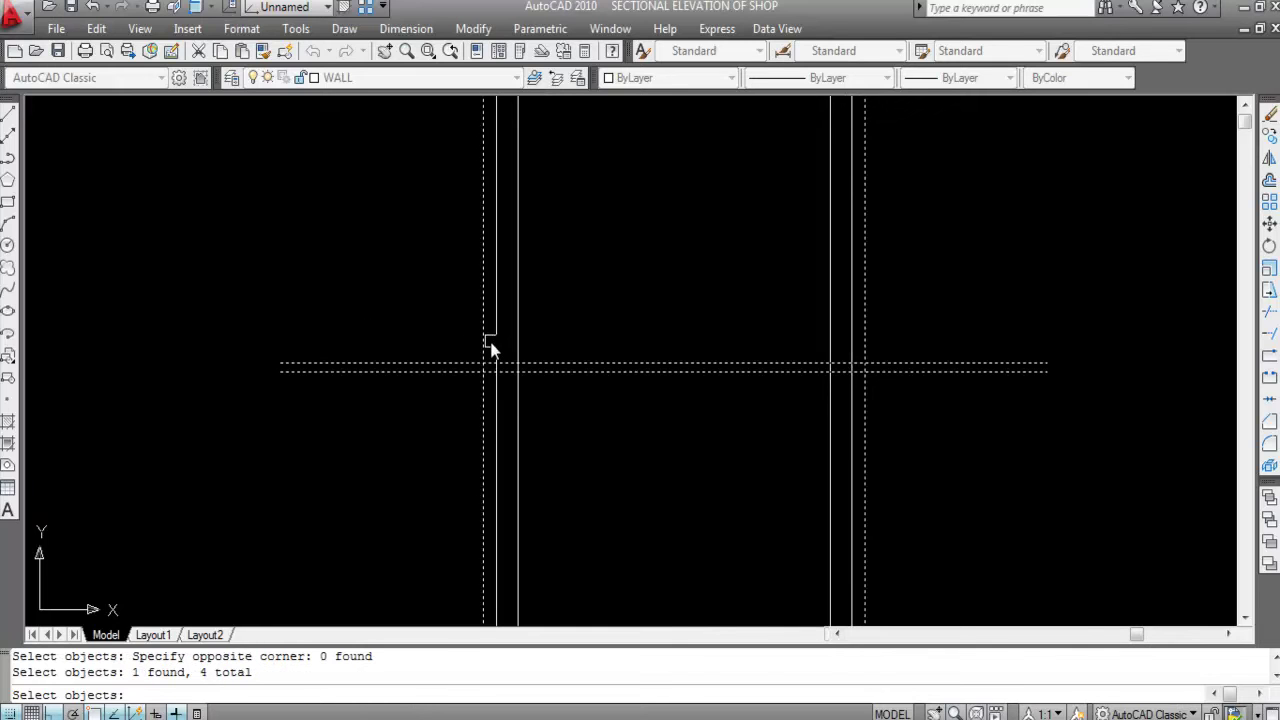
pyautogui.press('Return')
pyautogui.click(431, 320)
pyautogui.click(475, 380)
pyautogui.click(483, 330)
pyautogui.click(486, 414)
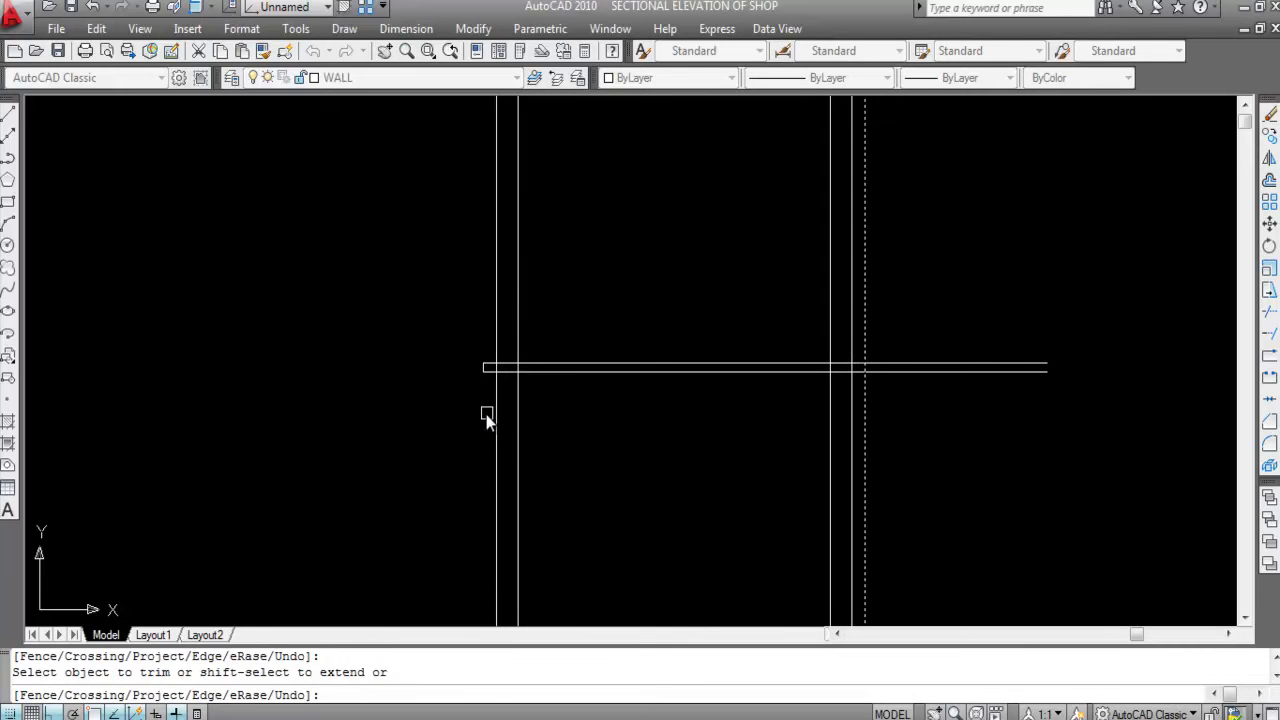
# Step: Trim the slab lines beyond the right projection line and that line above and below the slab
pyautogui.click(1017, 400)
pyautogui.click(941, 252)
pyautogui.click(866, 297)
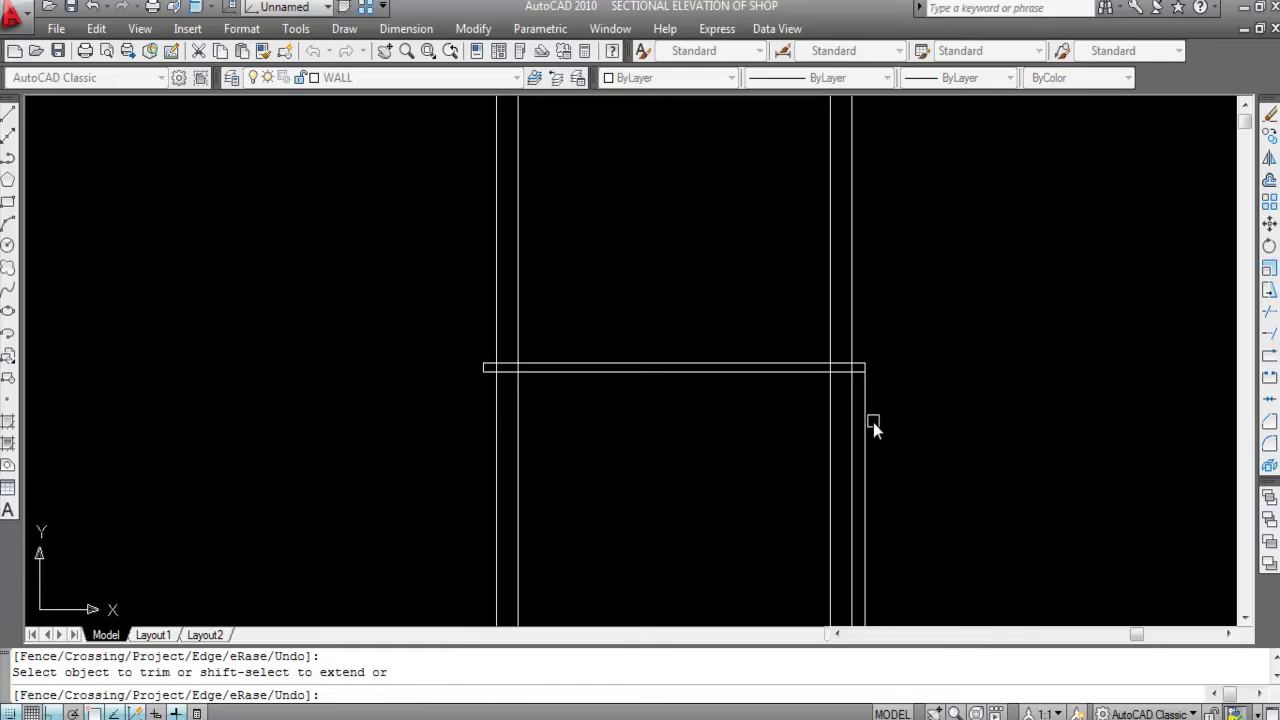
pyautogui.click(871, 422)
pyautogui.press('Escape')
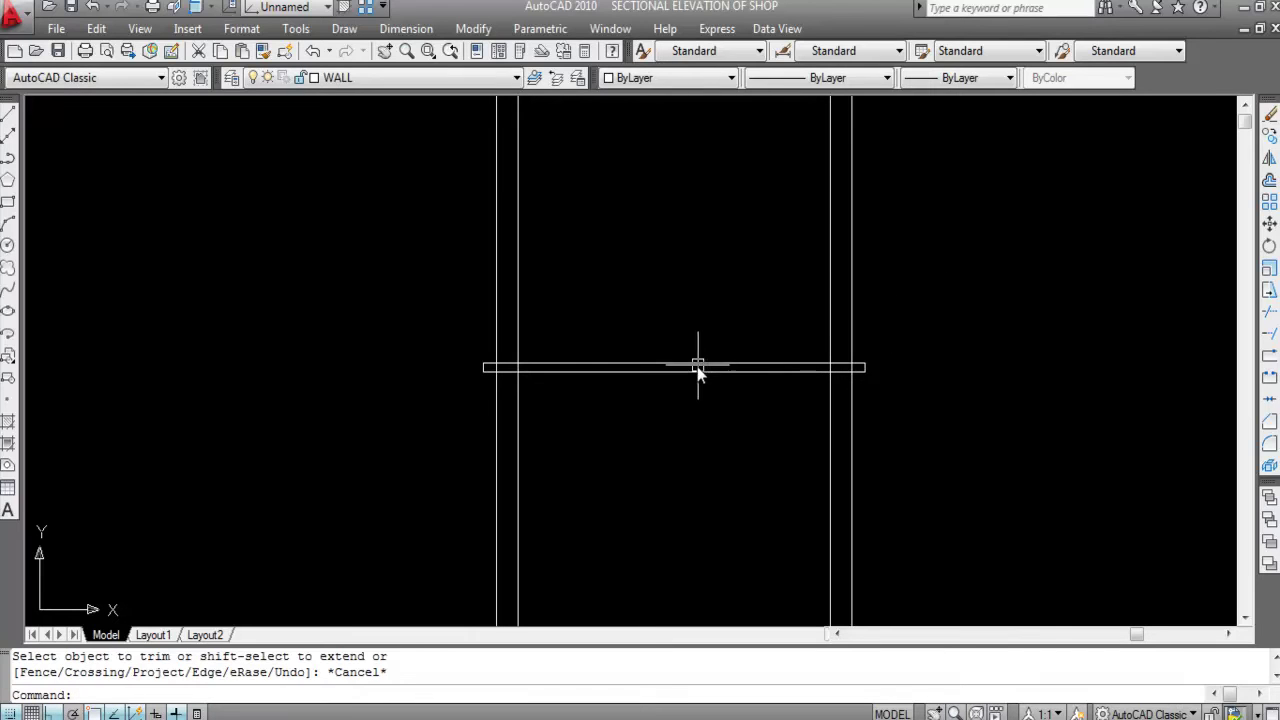
# Step: Trim the four vertical wall lines above the roof slab's underside
pyautogui.write('tr')
pyautogui.press('Return')
pyautogui.click(697, 369)
pyautogui.press('Return')
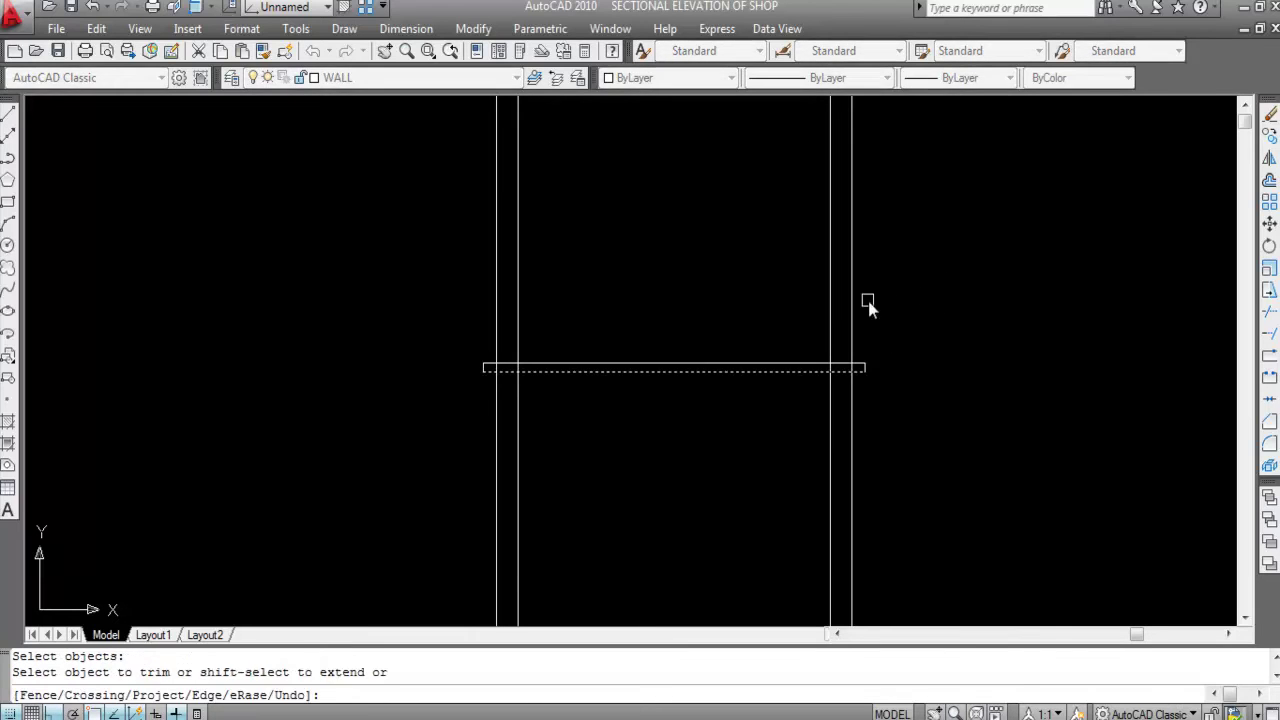
pyautogui.click(952, 302)
pyautogui.click(398, 182)
pyautogui.press('Escape')
pyautogui.scroll(-3, 594, 197)
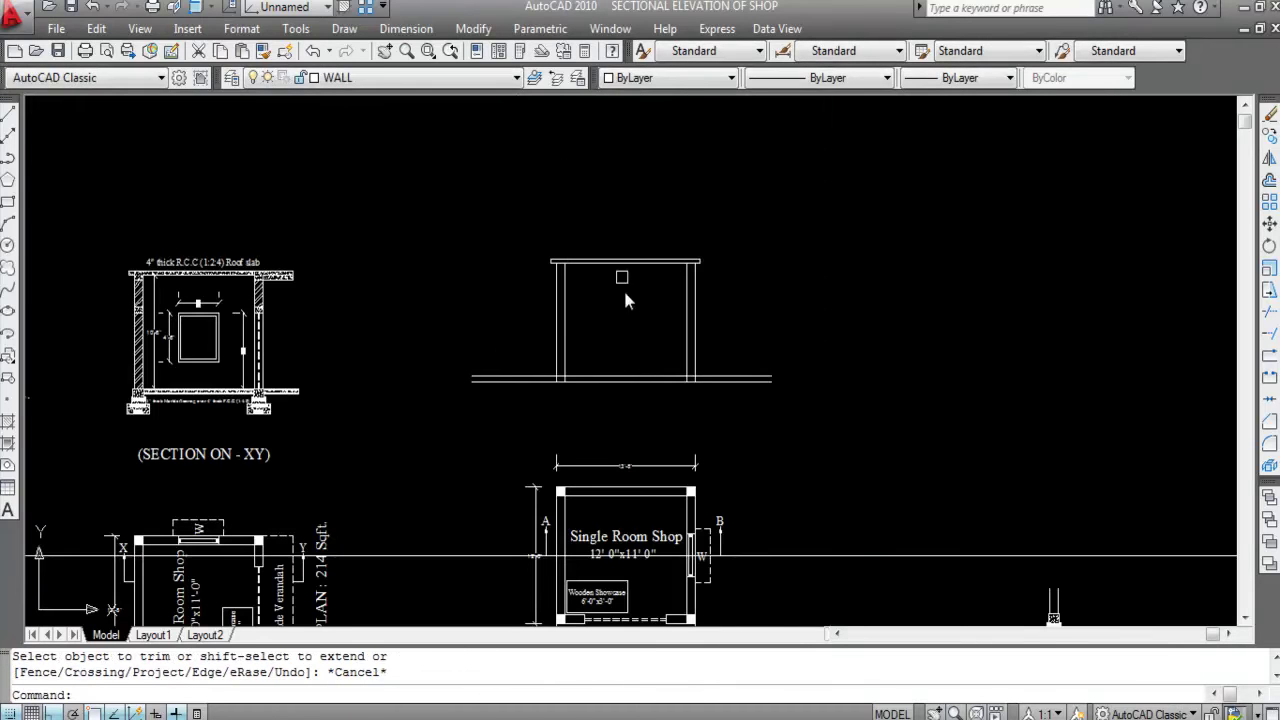
pyautogui.scroll(2, 562, 272)
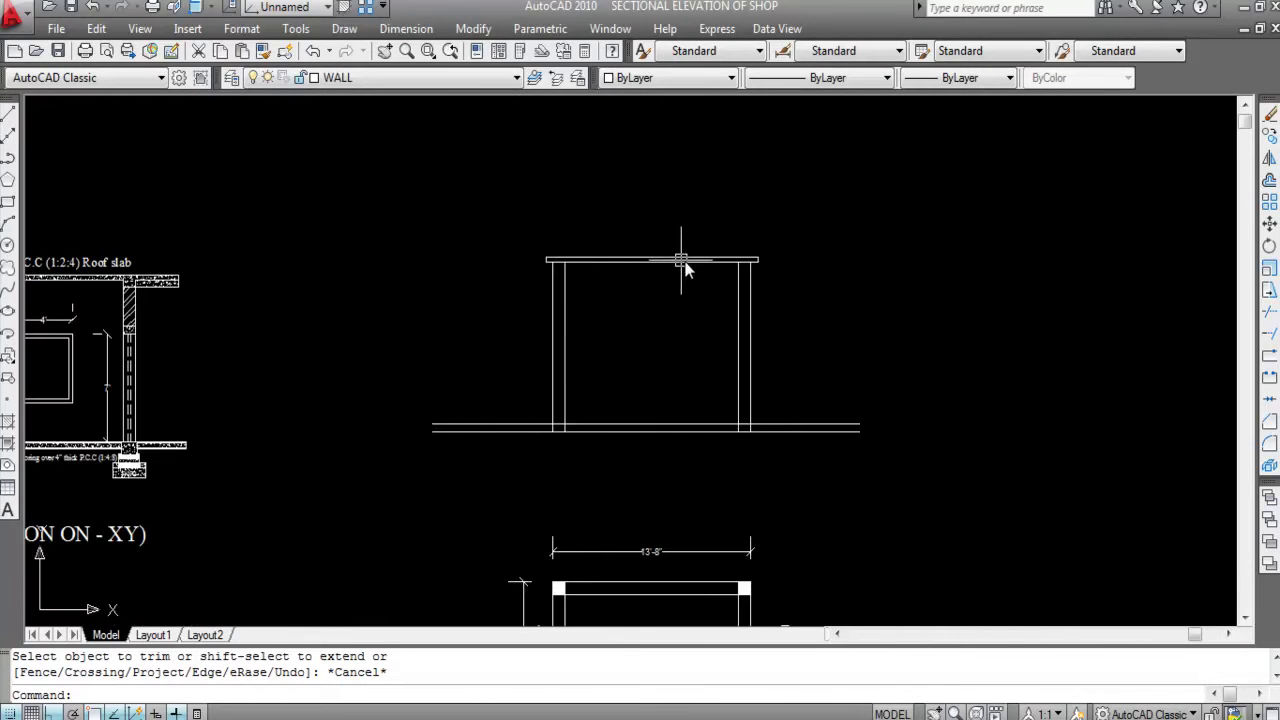
# Step: Measure the roof slab's thickness with a linear dimension, without placing it
pyautogui.click(382, 7)
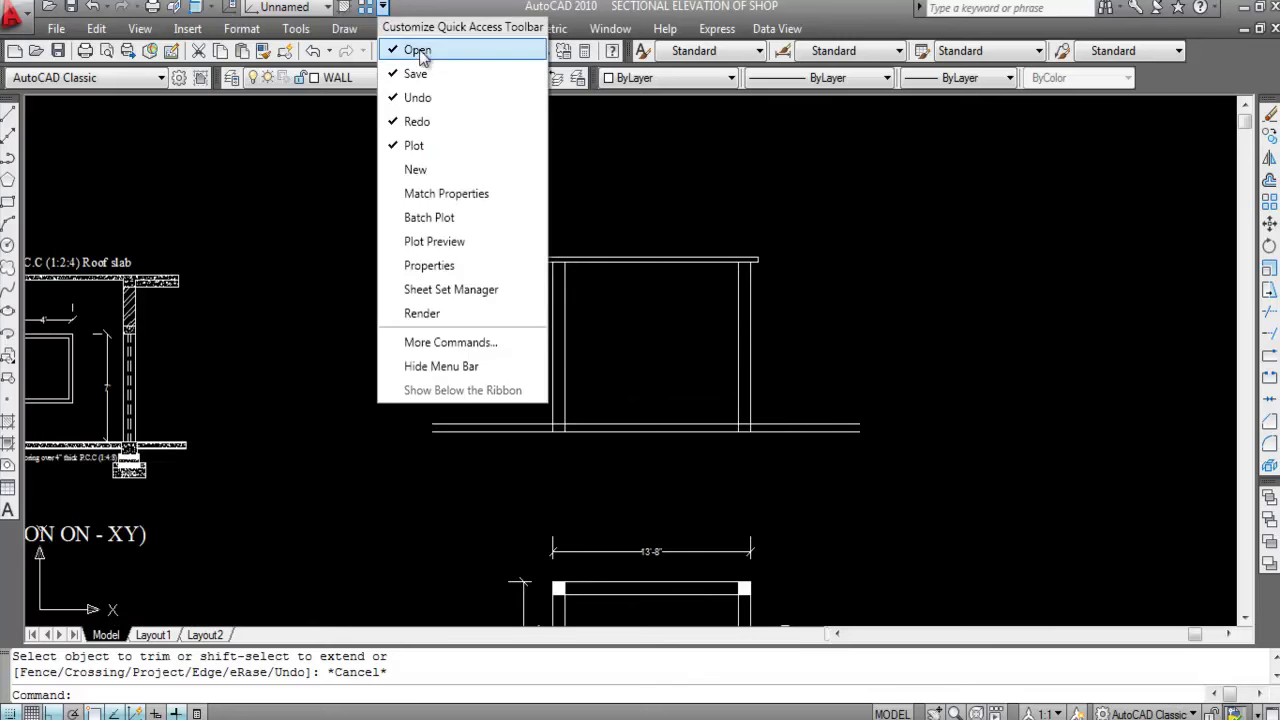
pyautogui.click(424, 7)
pyautogui.click(406, 28)
pyautogui.click(455, 83)
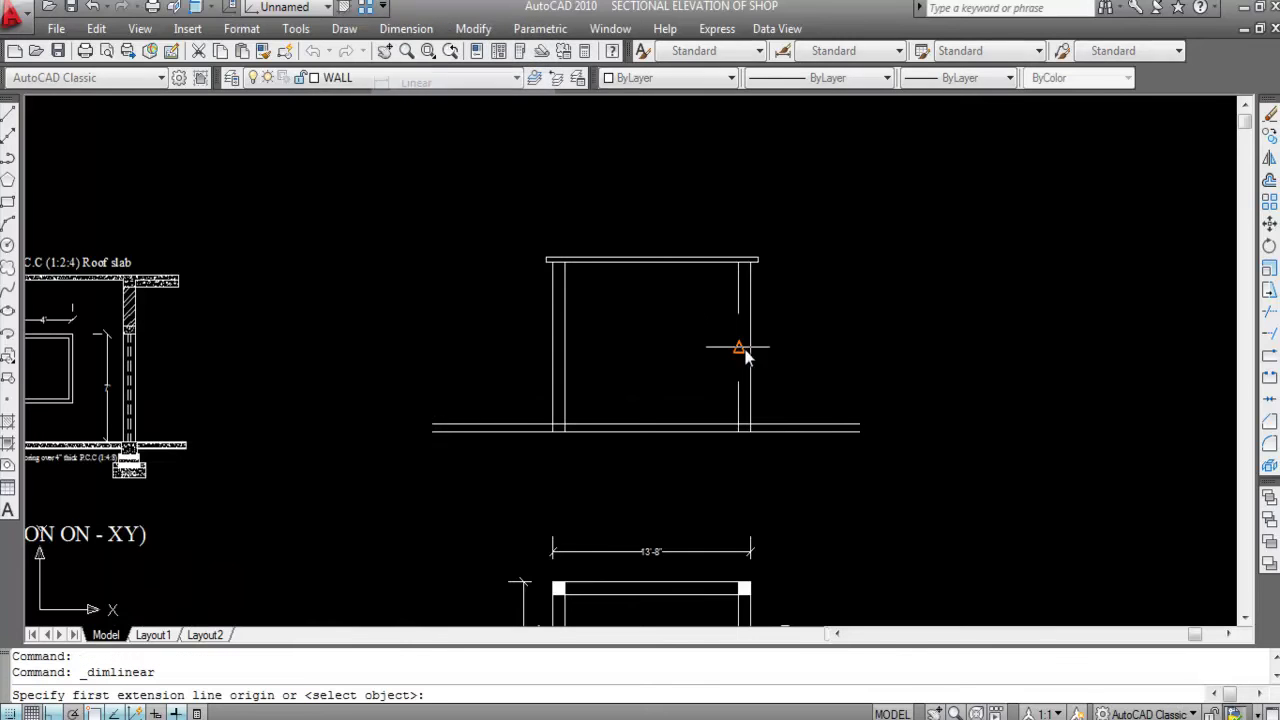
pyautogui.scroll(2, 680, 266)
pyautogui.click(664, 254)
pyautogui.click(665, 264)
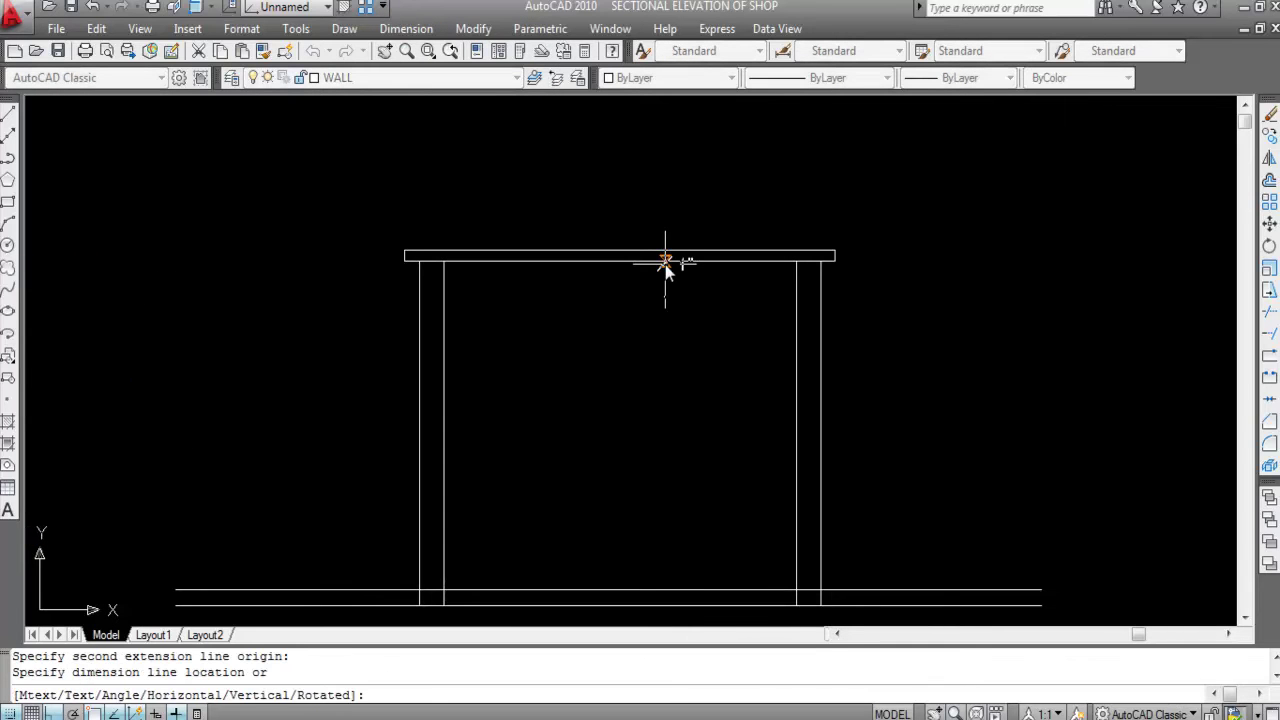
pyautogui.scroll(4, 668, 262)
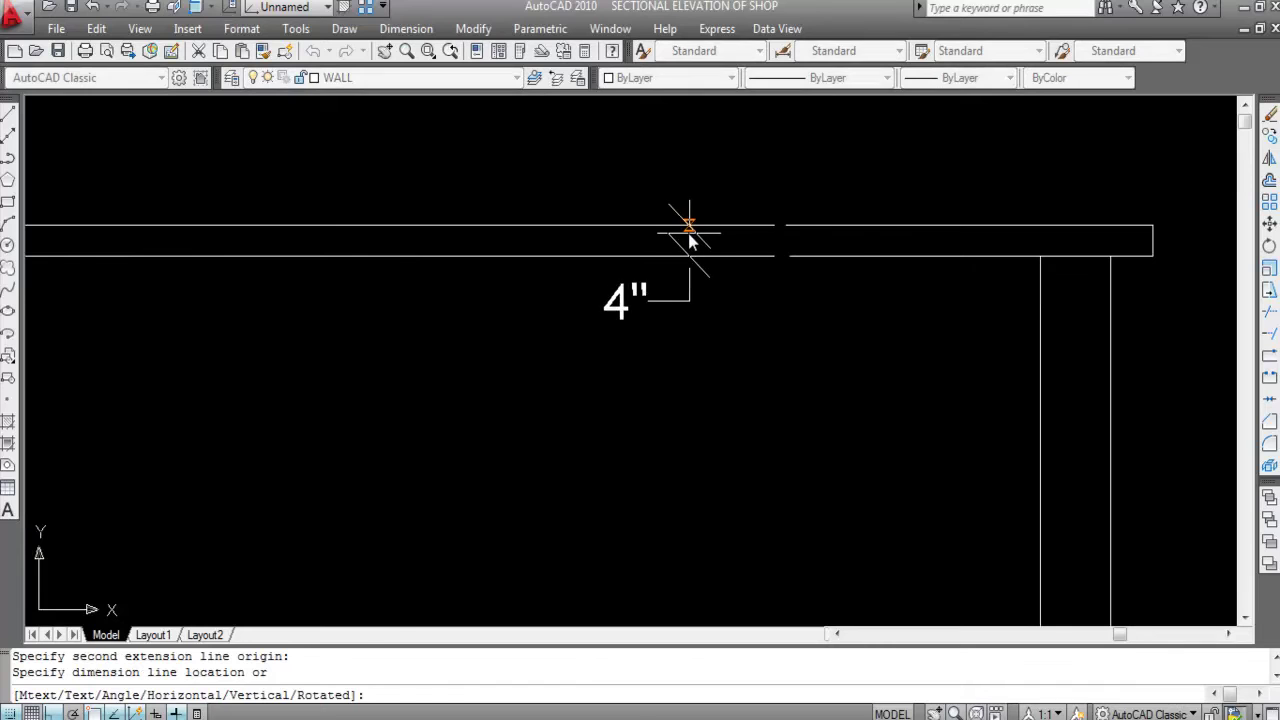
pyautogui.press('Escape')
# Step: Measure the clear height from the slab's underside to the upper base line with a linear dimension, without placing it
pyautogui.press('Return')
pyautogui.scroll(-4, 688, 232)
pyautogui.click(675, 242)
pyautogui.scroll(-2, 695, 350)
pyautogui.scroll(-2, 666, 413)
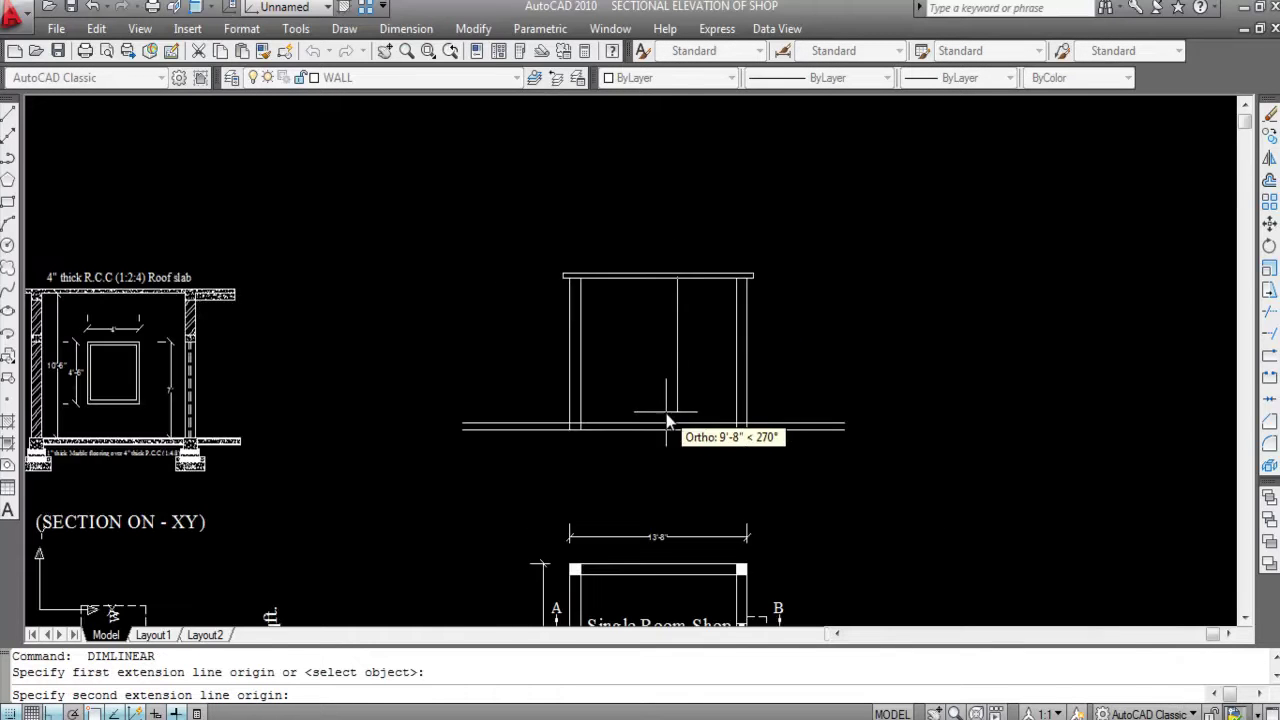
pyautogui.scroll(4, 678, 440)
pyautogui.click(689, 443)
pyautogui.scroll(-2, 666, 280)
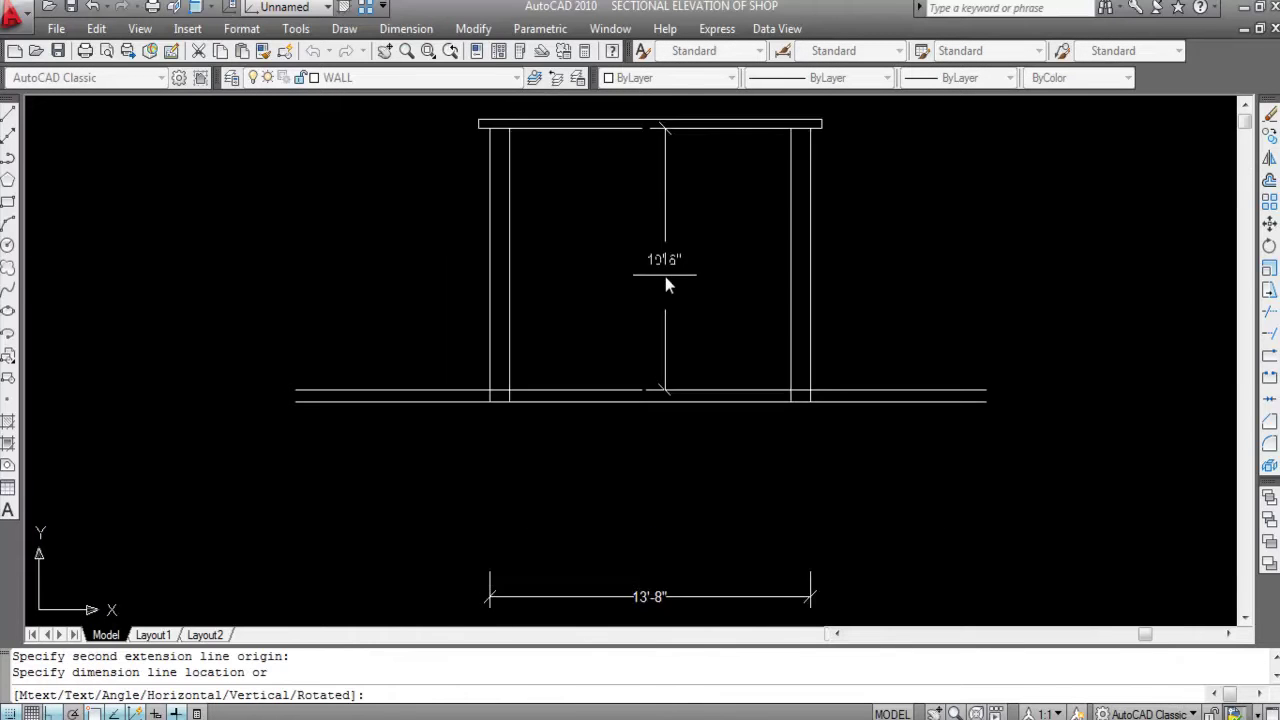
pyautogui.scroll(4, 665, 276)
pyautogui.press('Escape')
# Step: Offset the upper line of the horizontal base pair upward by 7'
pyautogui.scroll(-2, 670, 280)
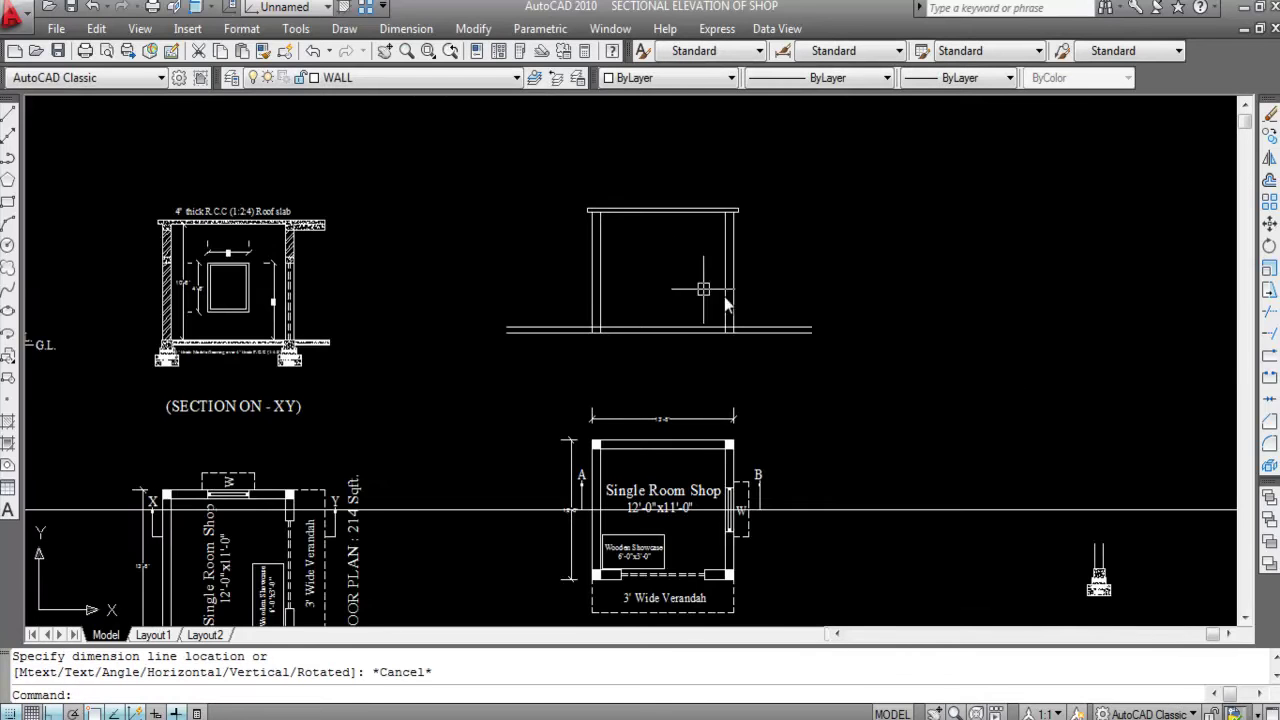
pyautogui.scroll(4, 665, 216)
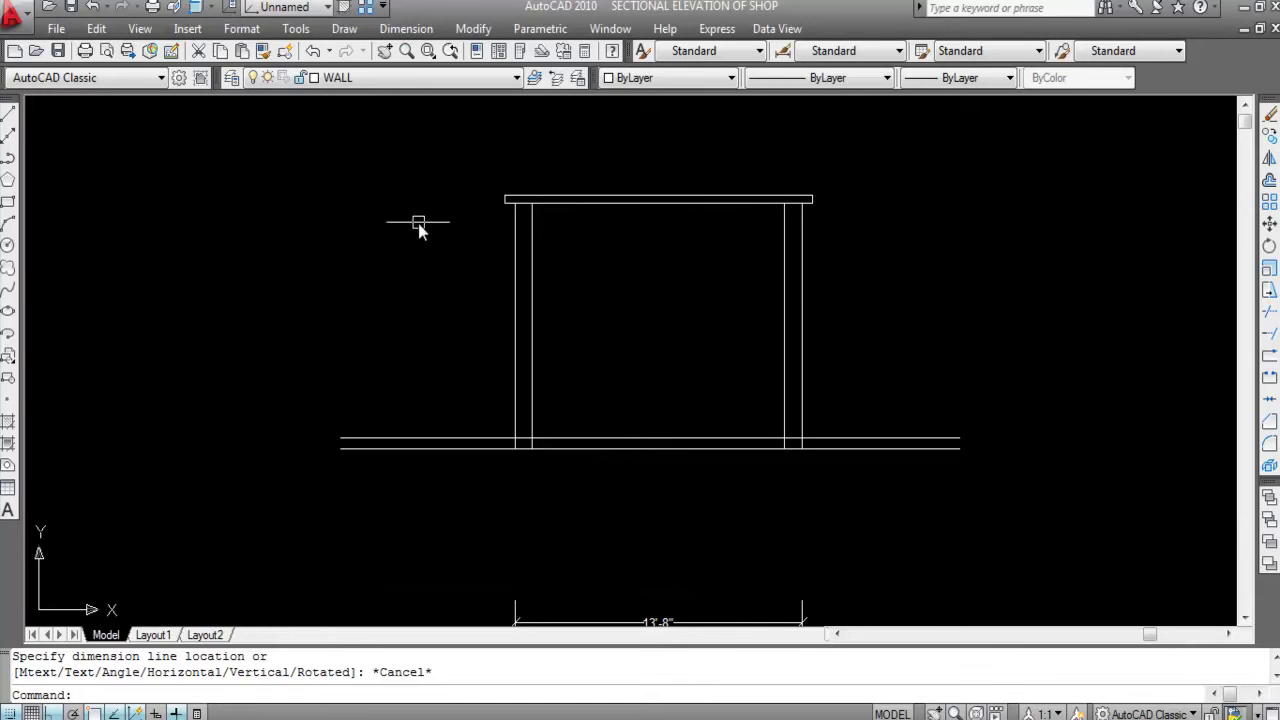
pyautogui.scroll(-1, 684, 210)
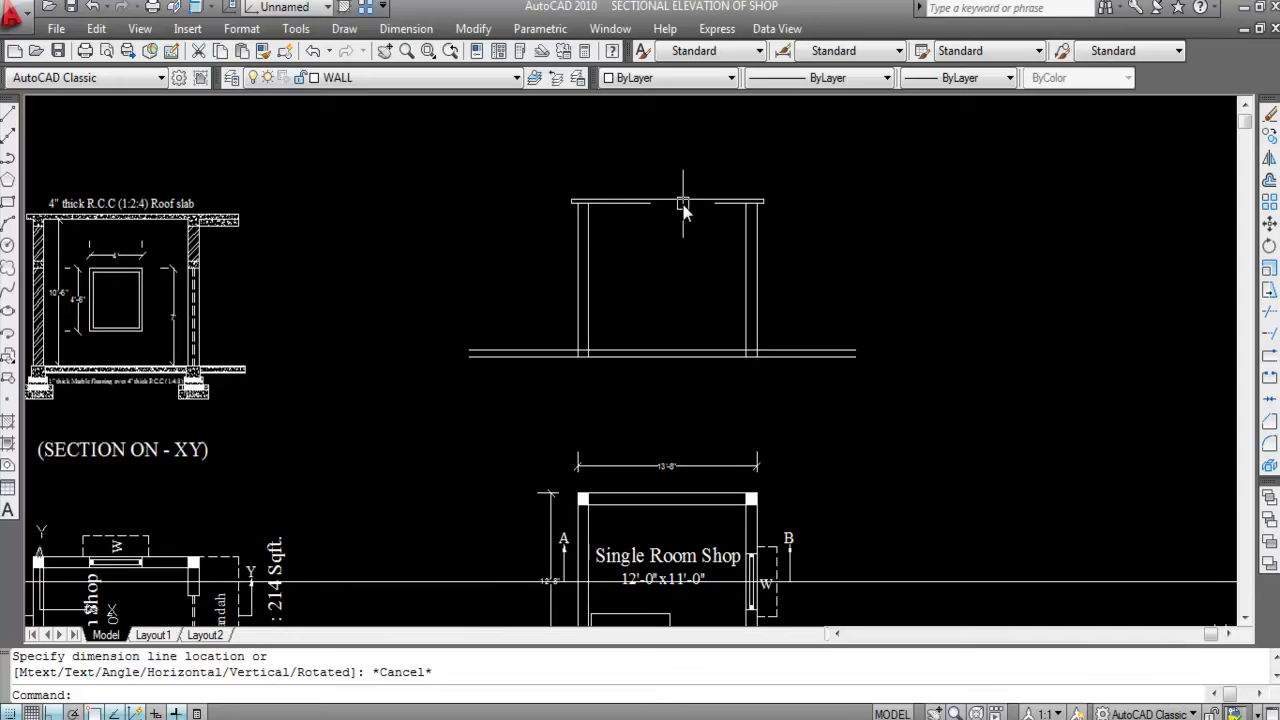
pyautogui.scroll(-2, 674, 251)
pyautogui.scroll(1, 651, 229)
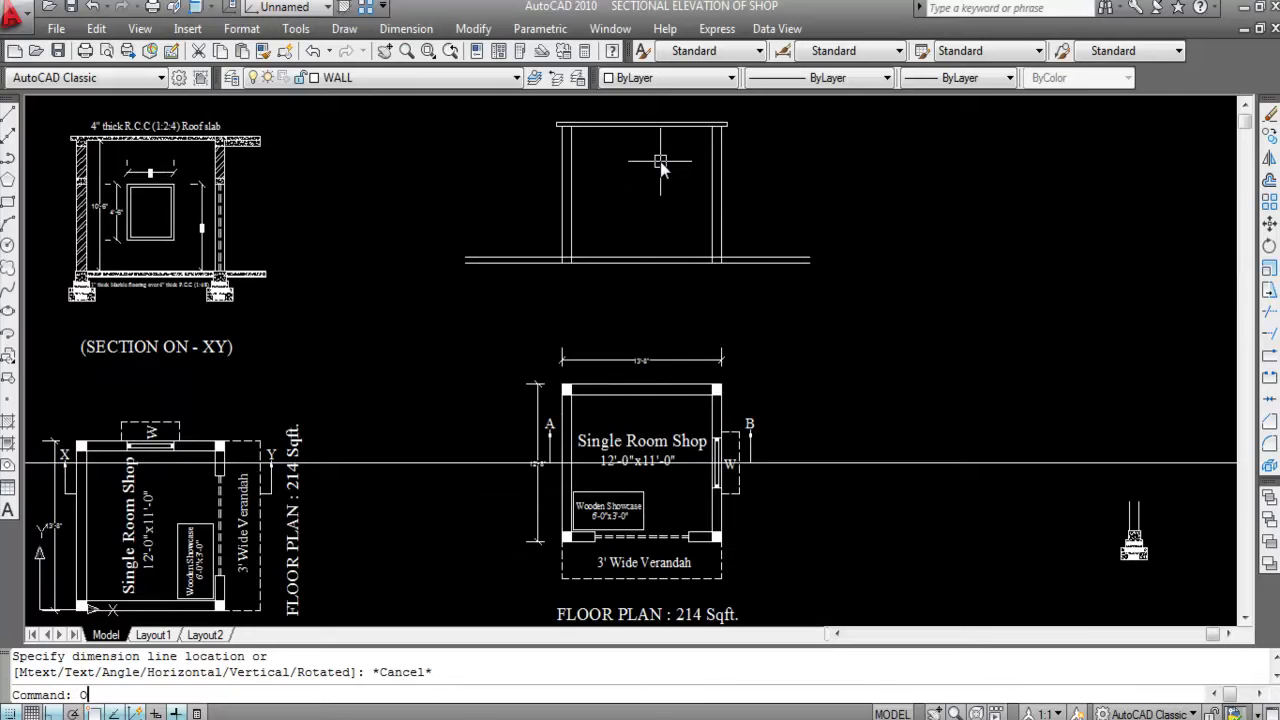
pyautogui.press('Return')
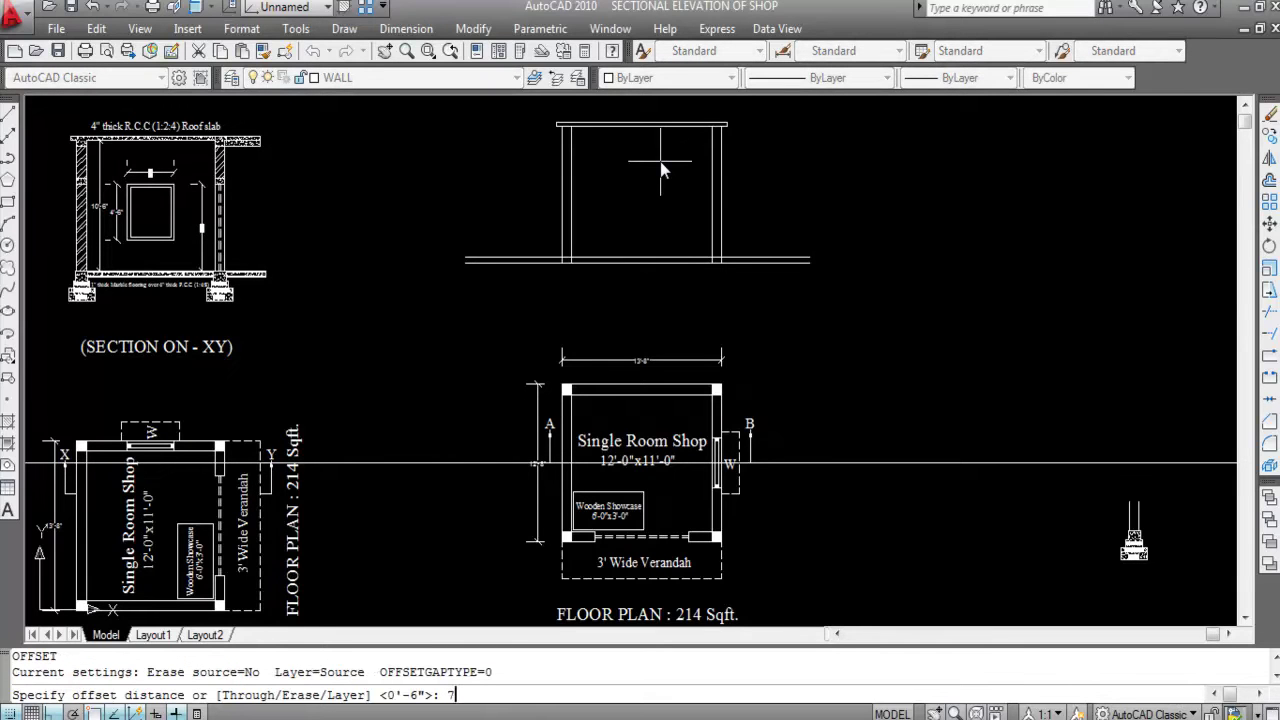
pyautogui.write("7'")
pyautogui.press('Return')
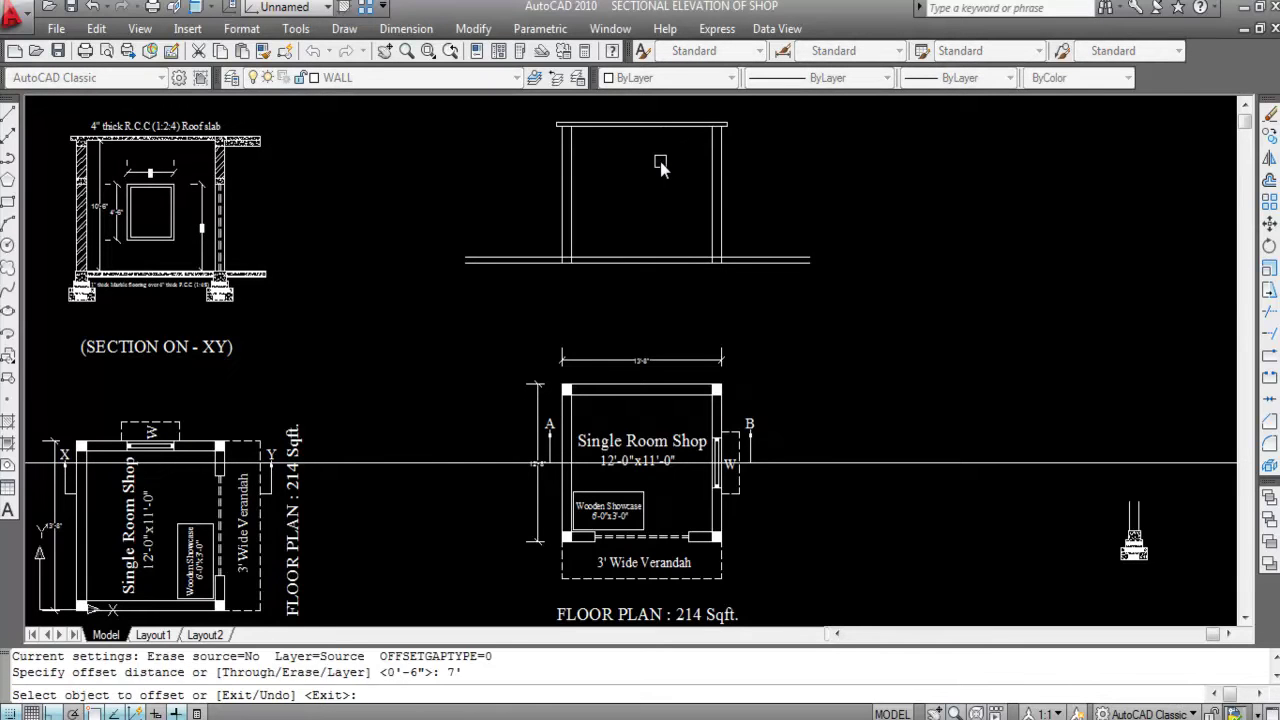
pyautogui.scroll(2, 618, 264)
pyautogui.click(626, 260)
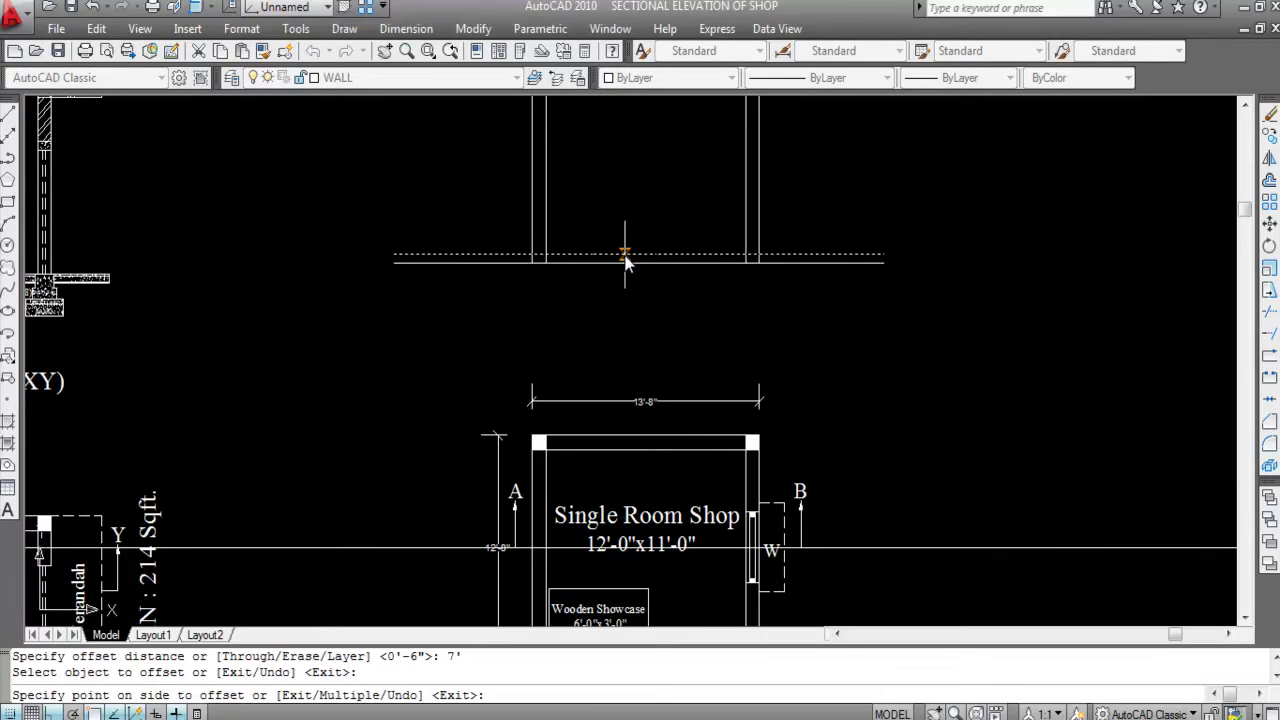
pyautogui.click(622, 150)
pyautogui.press('Return')
# Step: Offset the horizontal line crossing the walls midway up the elevation upward by 3"
pyautogui.press('Return')
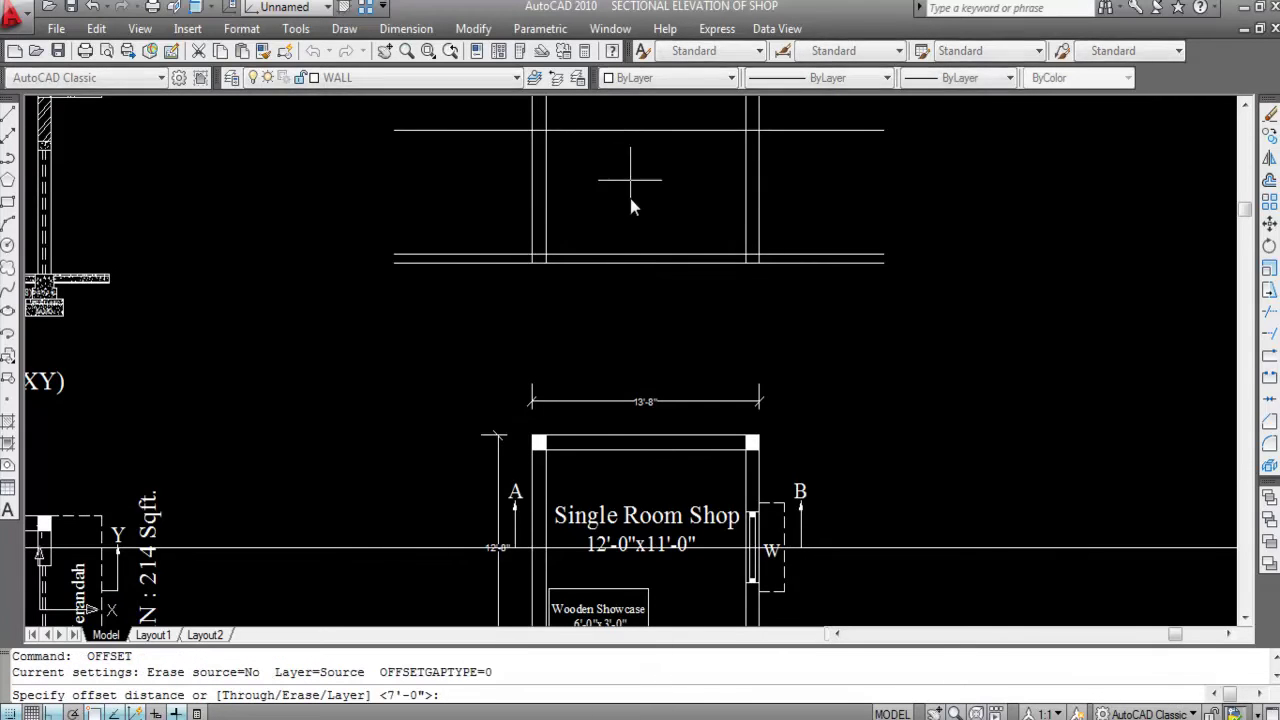
pyautogui.scroll(-4, 630, 198)
pyautogui.scroll(5, 598, 259)
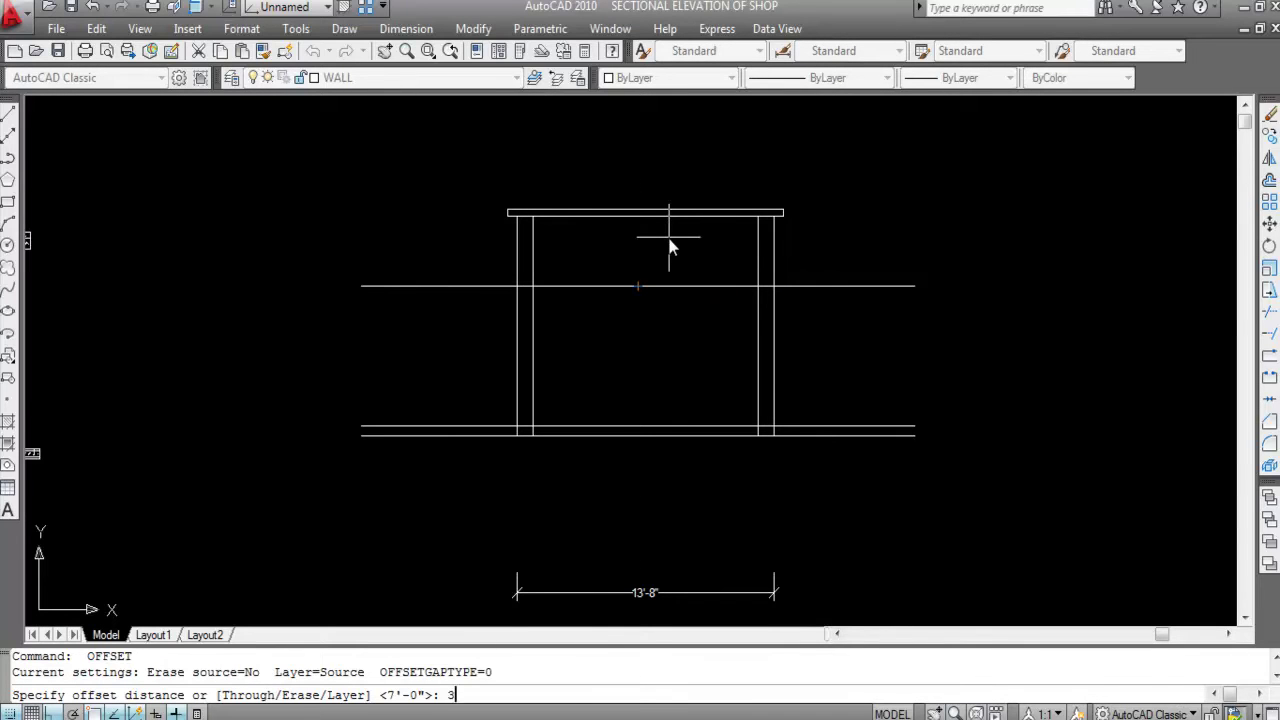
pyautogui.write('3')
pyautogui.press('Return')
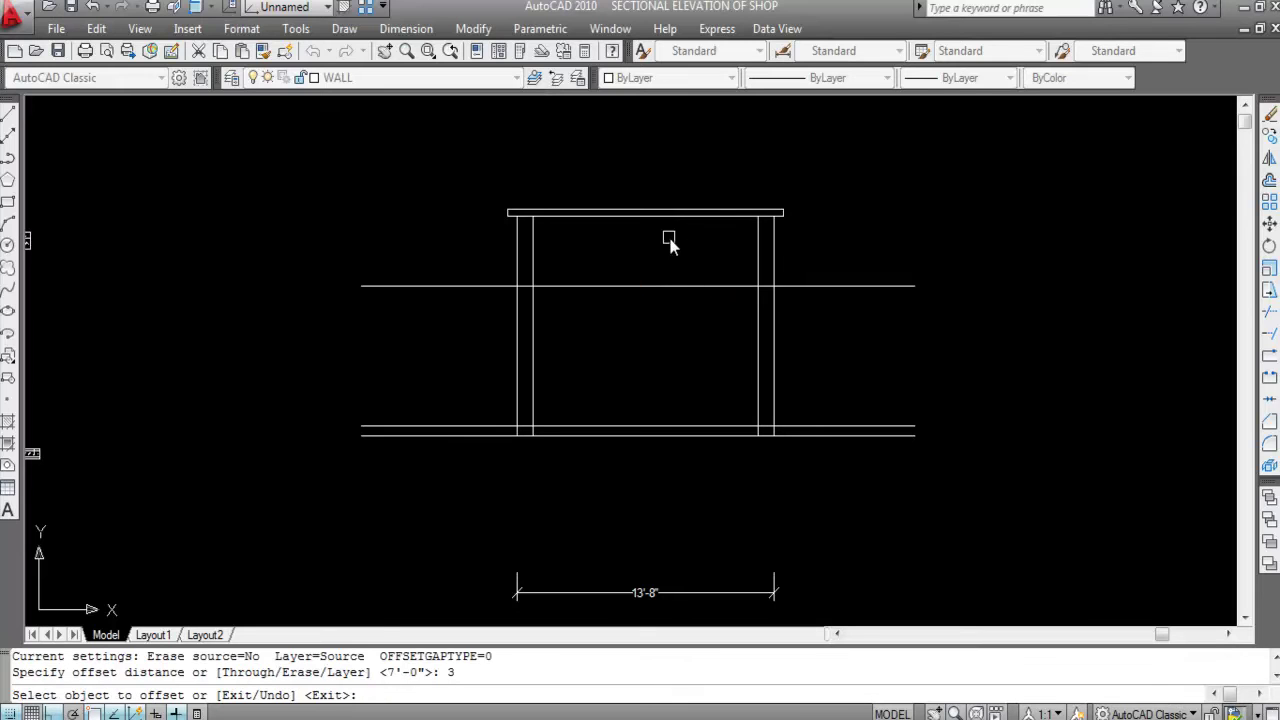
pyautogui.click(638, 286)
pyautogui.click(703, 138)
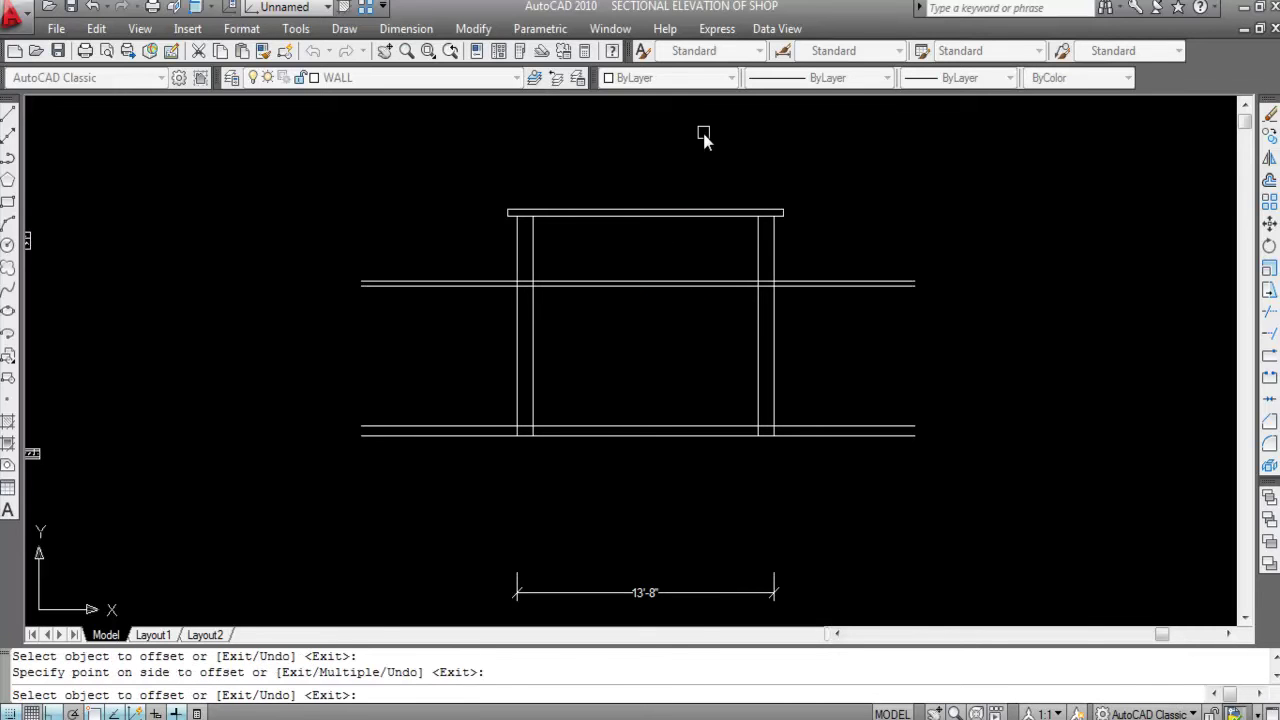
pyautogui.press('Escape')
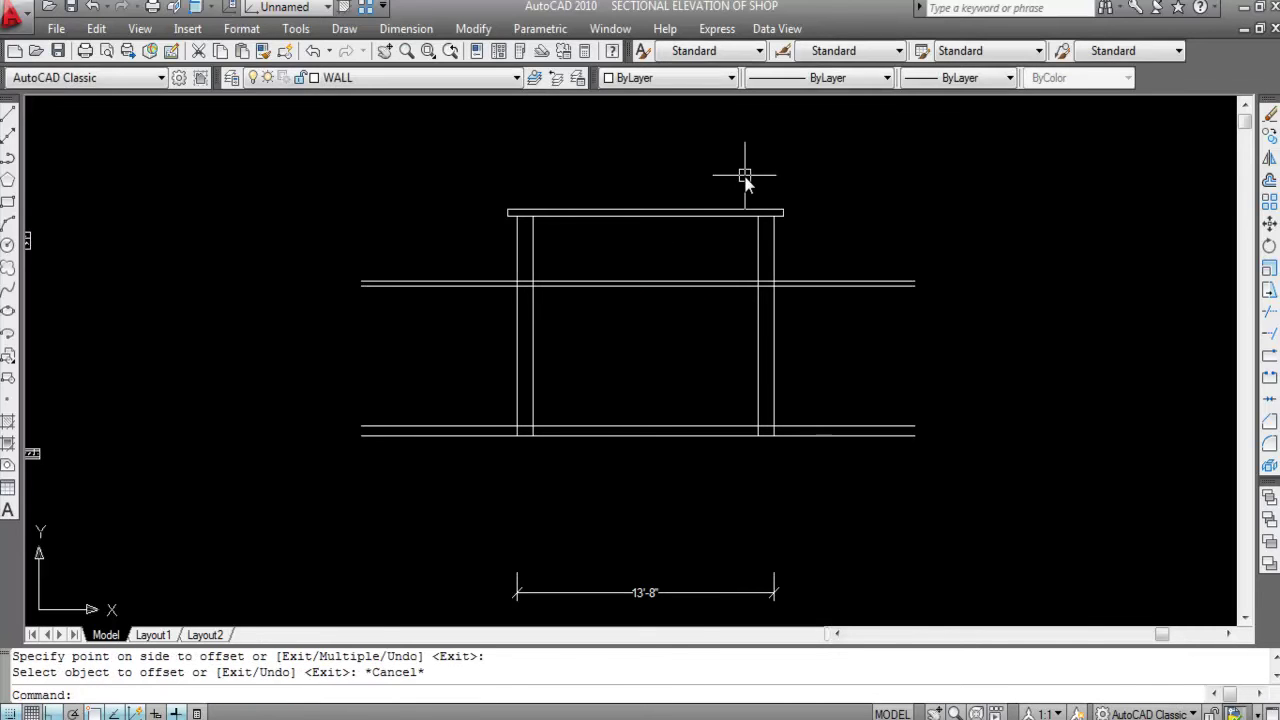
# Step: Draw vertical construction lines through both faces of the window W frame and the outer edge of its dashed projection in the A-B floor plan
pyautogui.scroll(-2, 745, 176)
pyautogui.scroll(3, 745, 176)
pyautogui.press('Escape')
pyautogui.press('Escape')
pyautogui.scroll(-1, 947, 293)
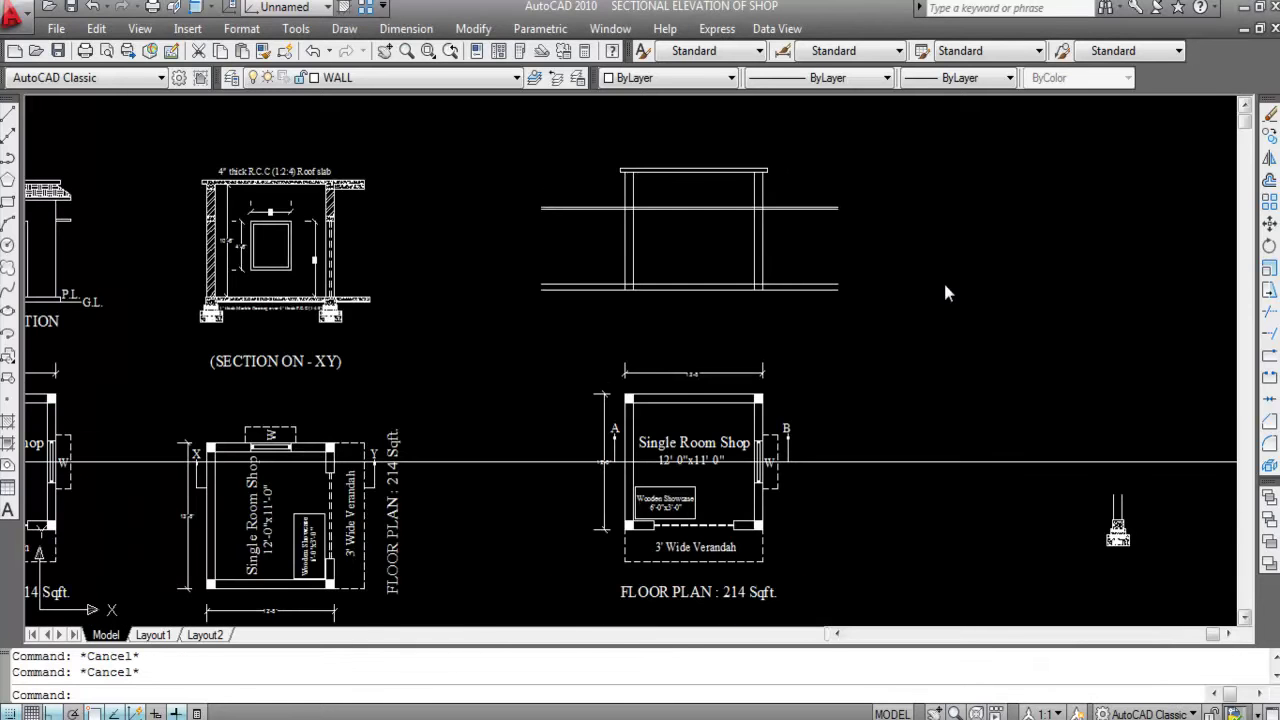
pyautogui.scroll(3, 730, 440)
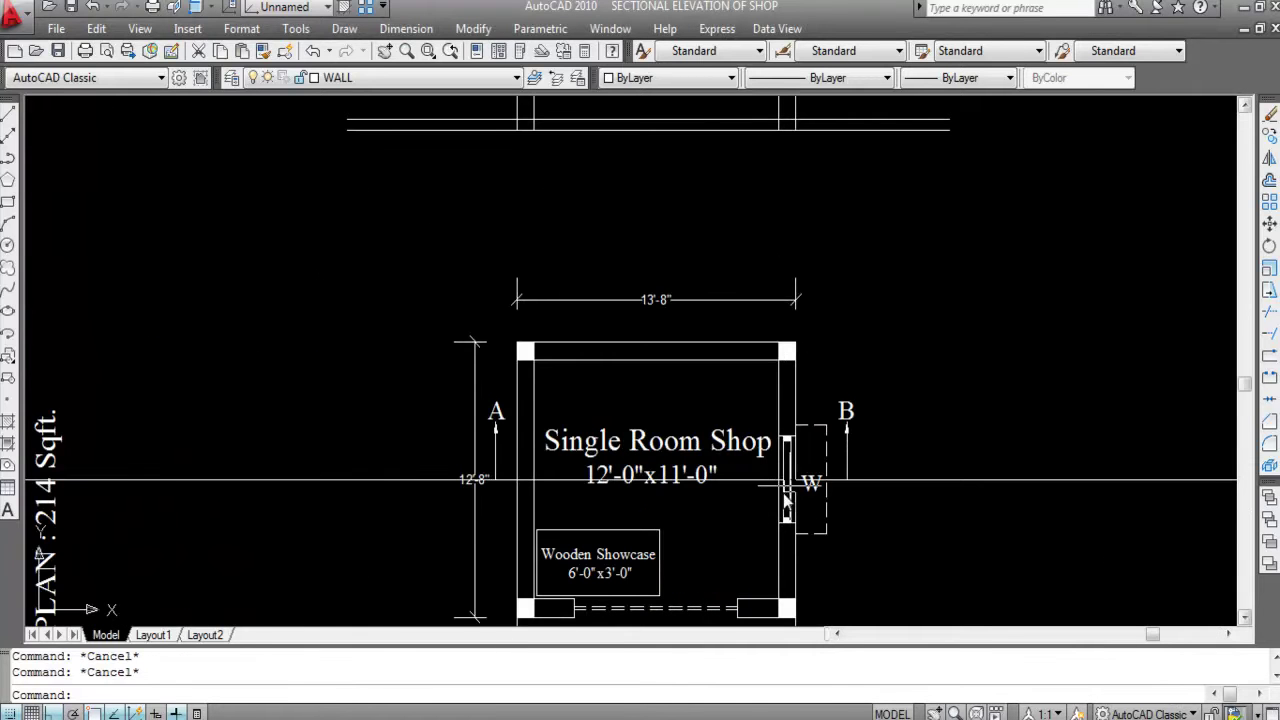
pyautogui.write('X')
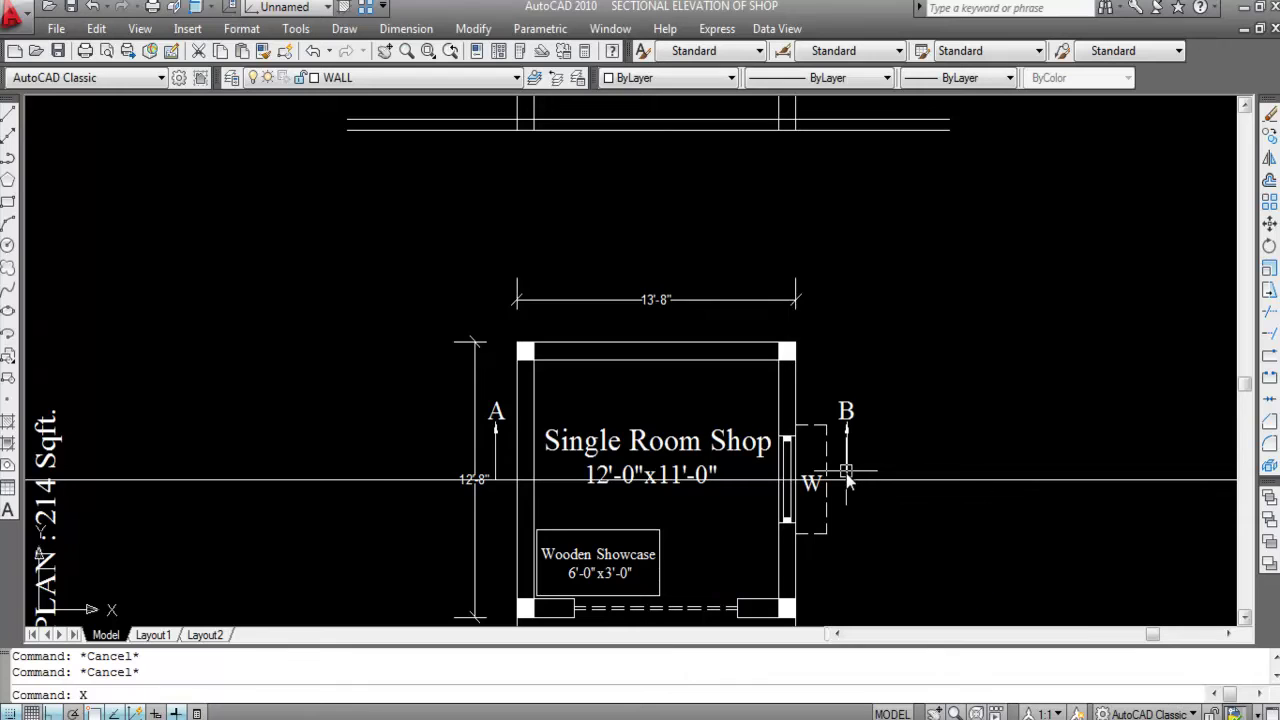
pyautogui.write('L')
pyautogui.press('Return')
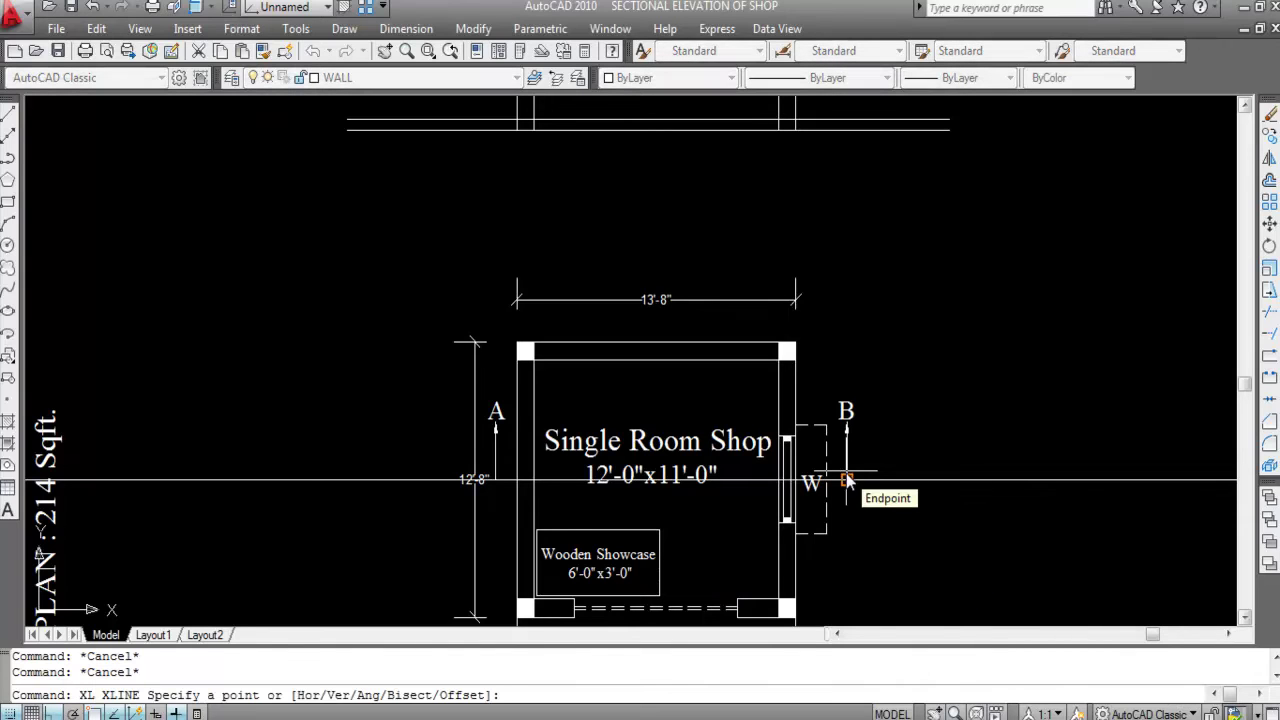
pyautogui.write('V')
pyautogui.press('Return')
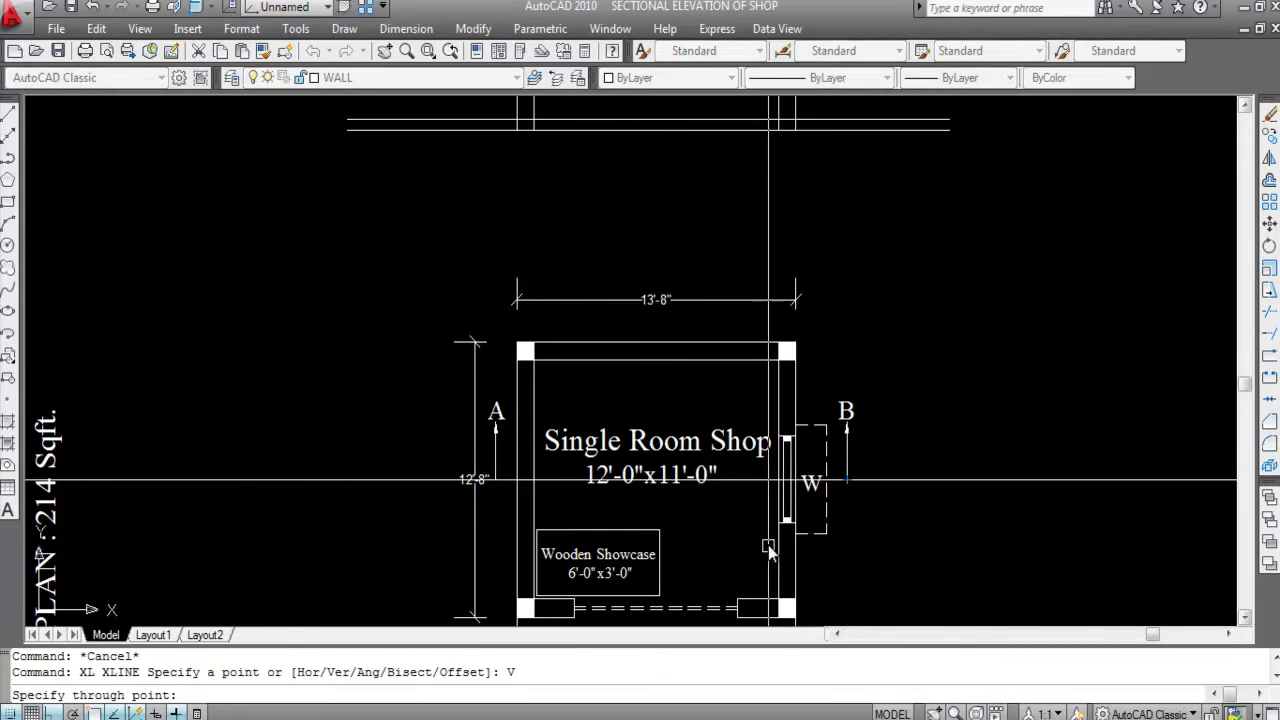
pyautogui.scroll(5, 770, 550)
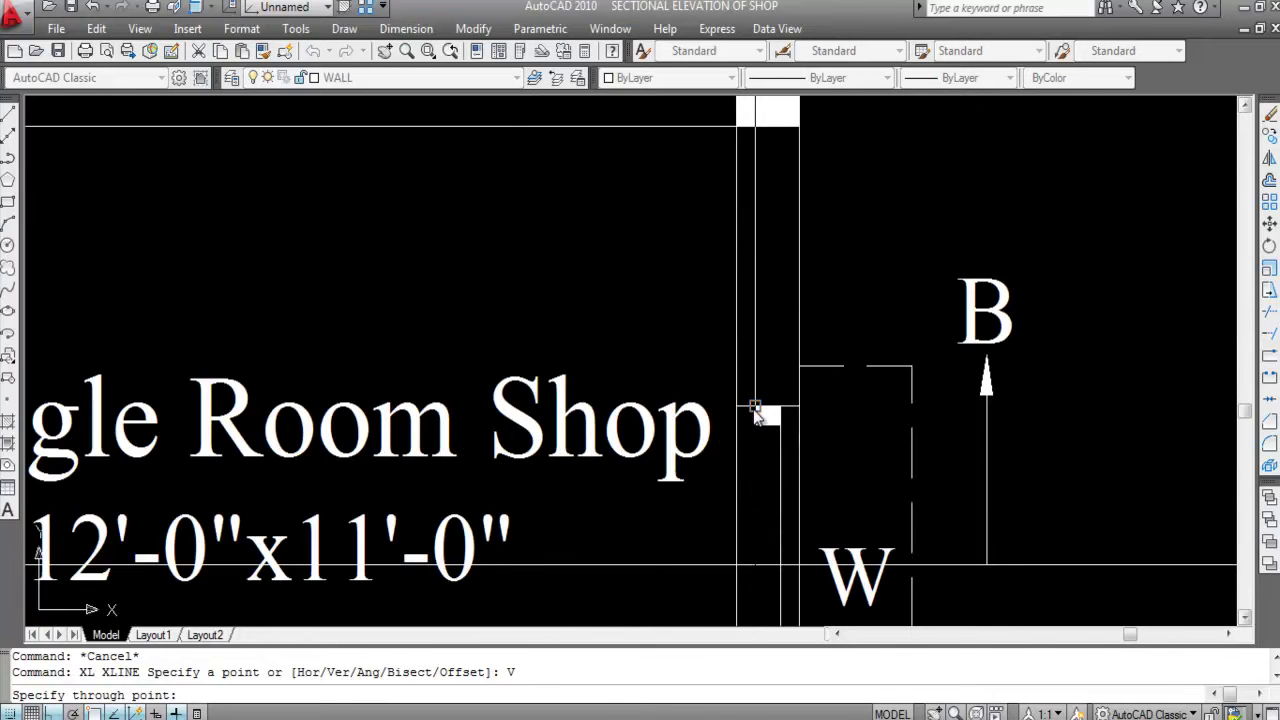
pyautogui.click(788, 420)
pyautogui.click(777, 411)
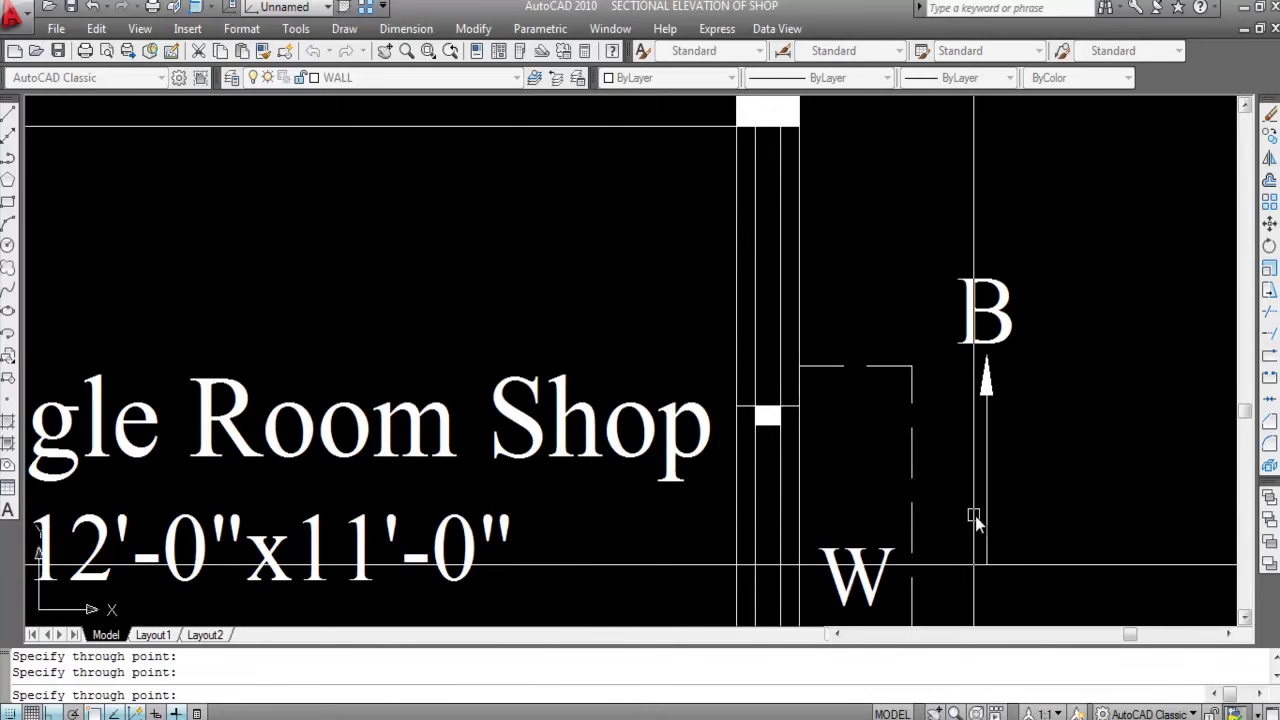
pyautogui.scroll(-2, 850, 380)
pyautogui.click(887, 367)
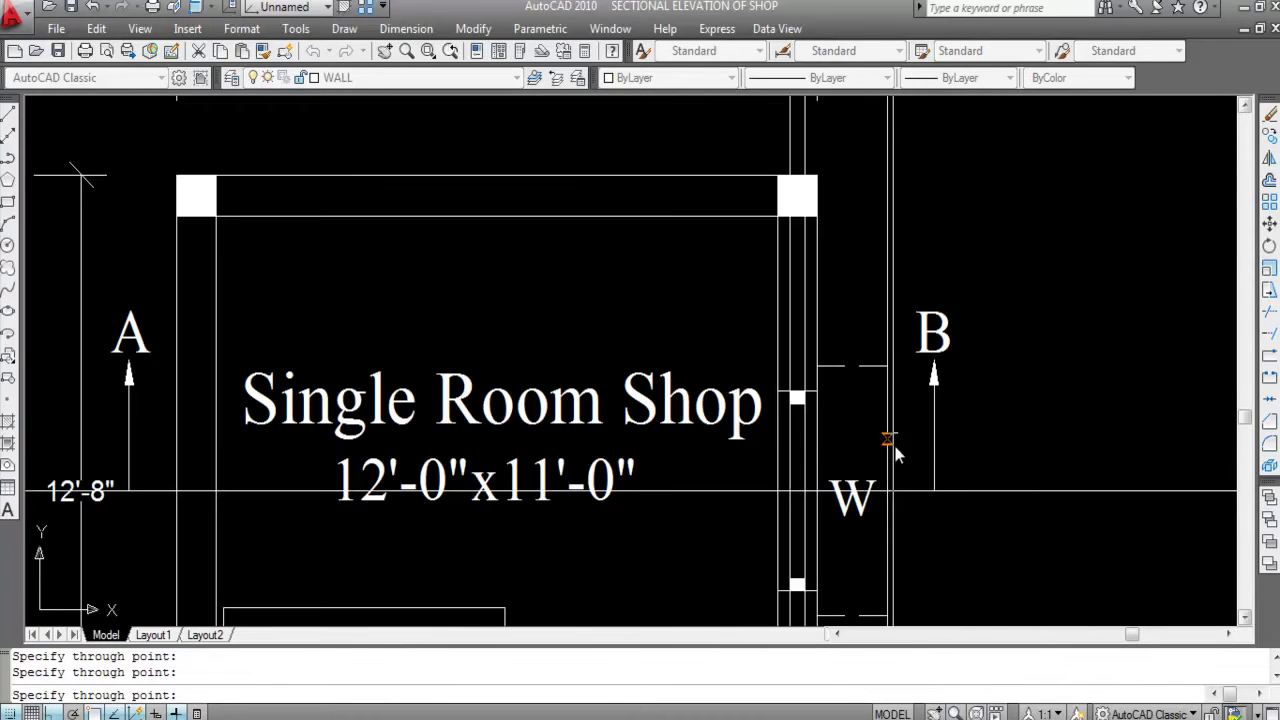
# Step: Look up the size of window W in the REFERENCE table
pyautogui.press('Escape')
pyautogui.scroll(-4, 931, 496)
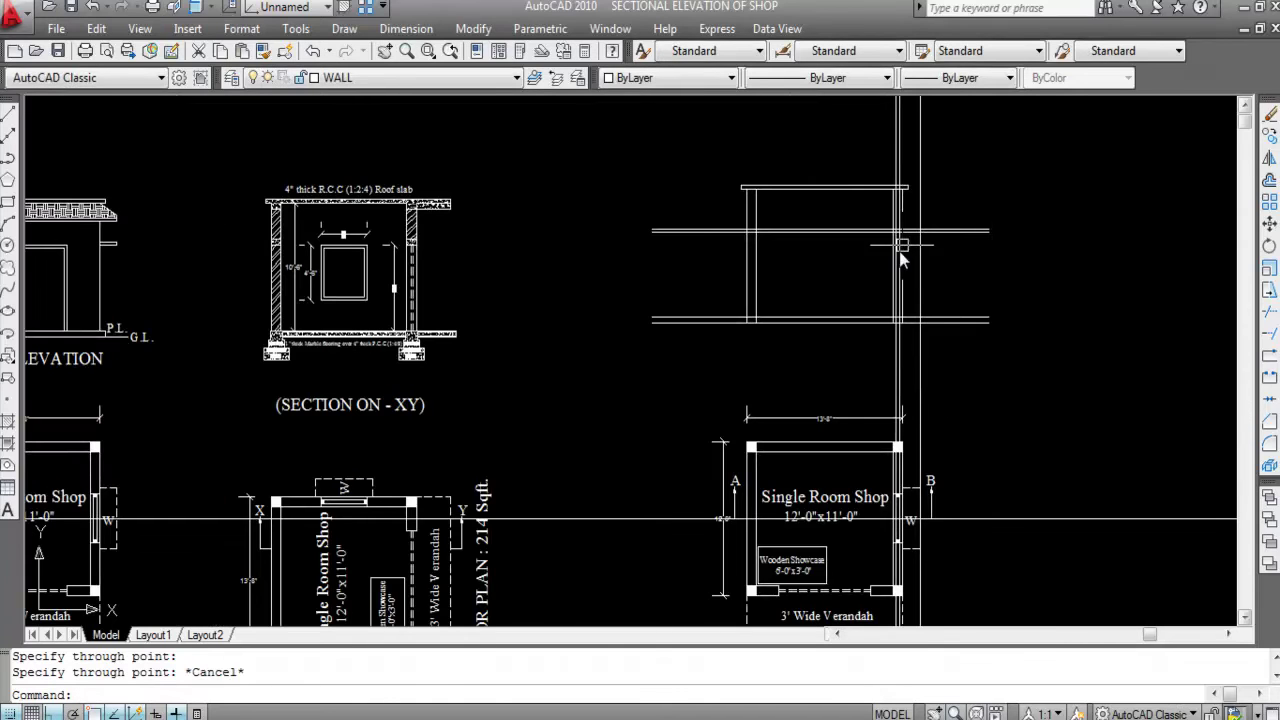
pyautogui.scroll(4, 900, 258)
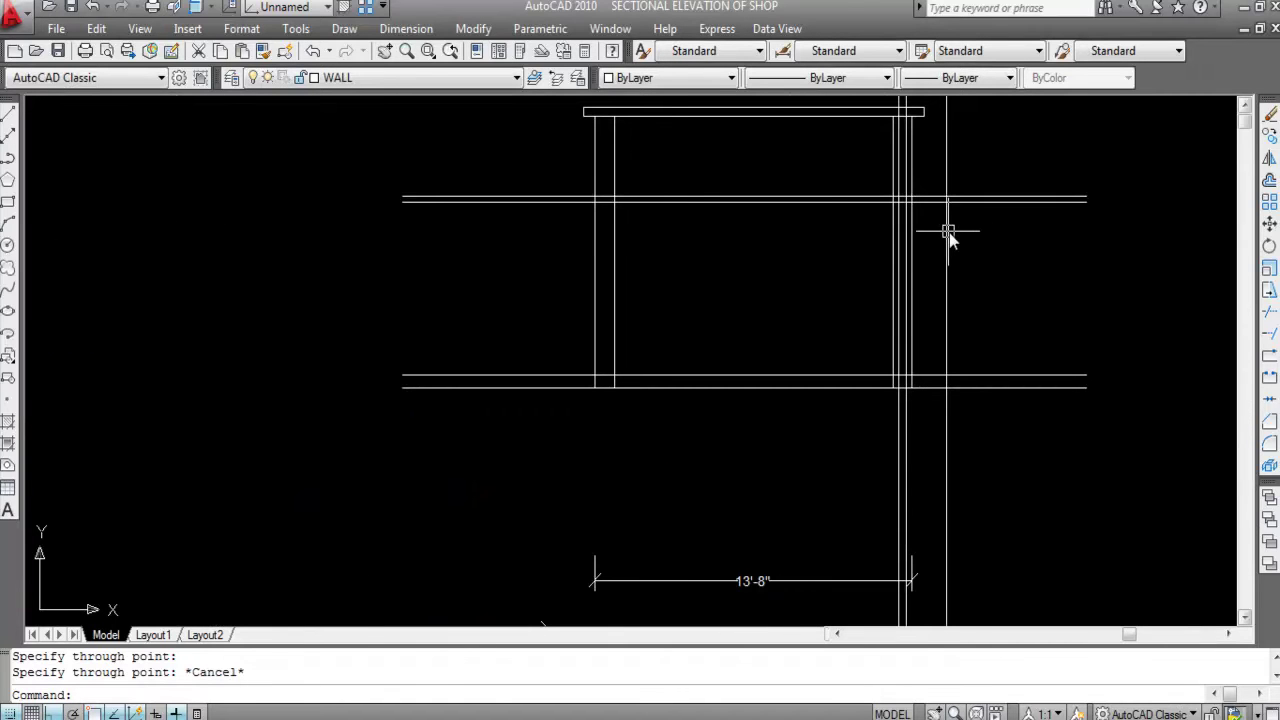
pyautogui.scroll(-8, 949, 232)
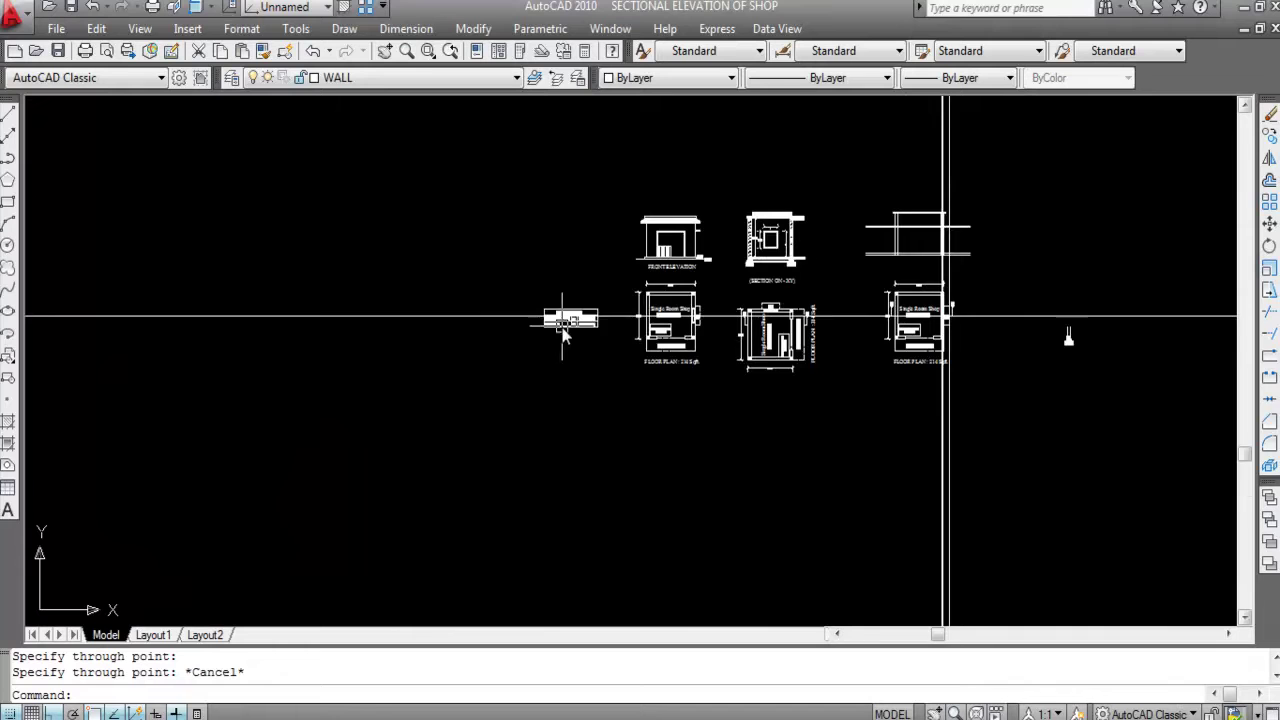
pyautogui.scroll(10, 563, 328)
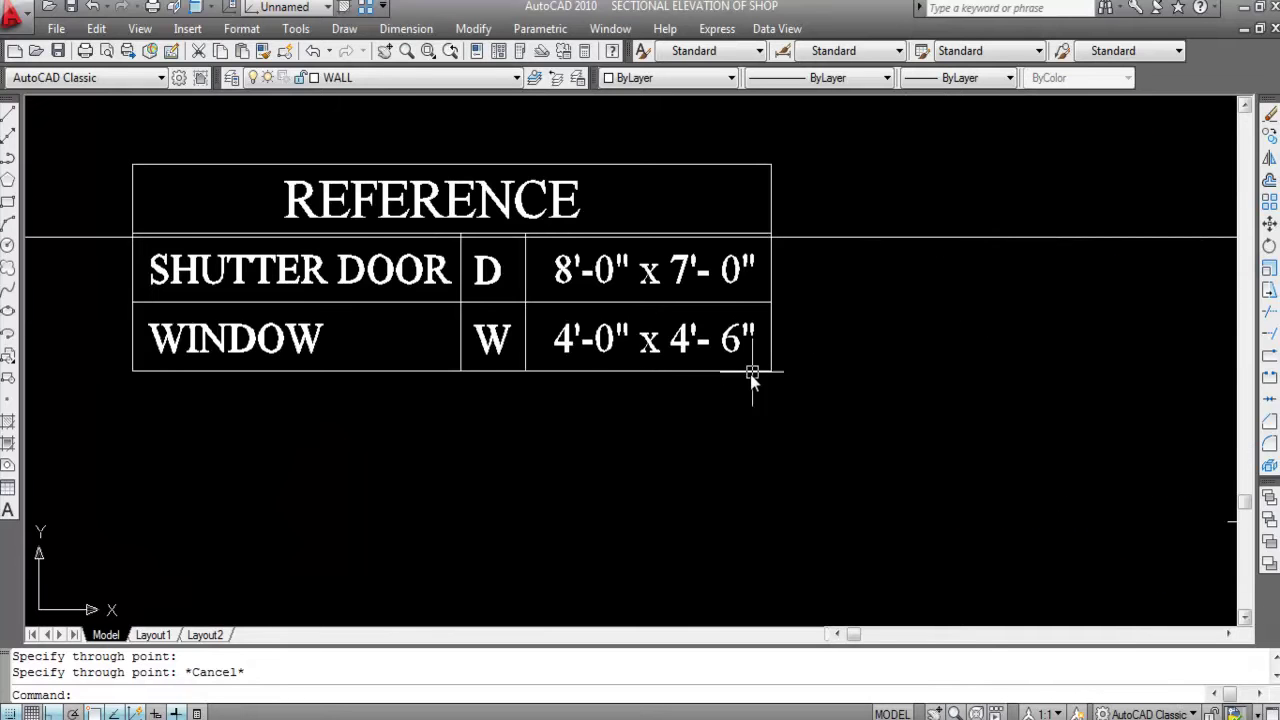
pyautogui.scroll(-6, 636, 365)
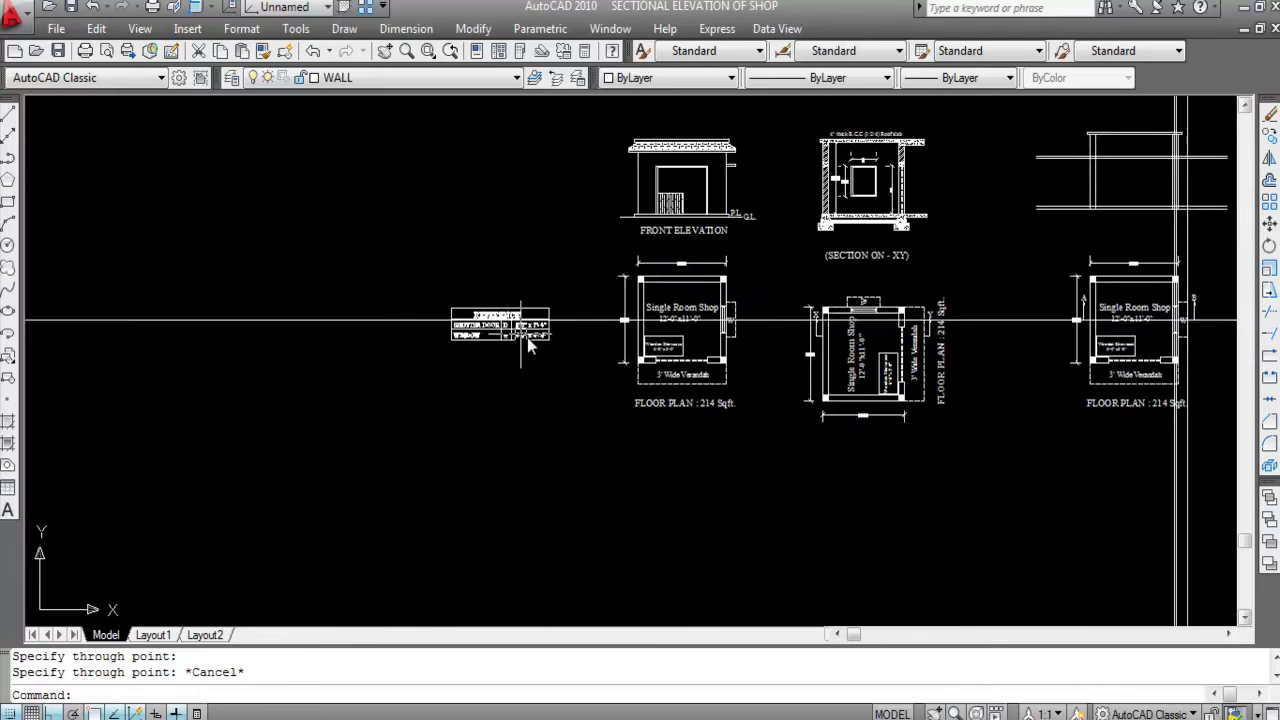
# Step: Offset the lower line of the lintel pair downward by 4'6" for the window sill
pyautogui.scroll(3, 1145, 253)
pyautogui.scroll(3, 1143, 249)
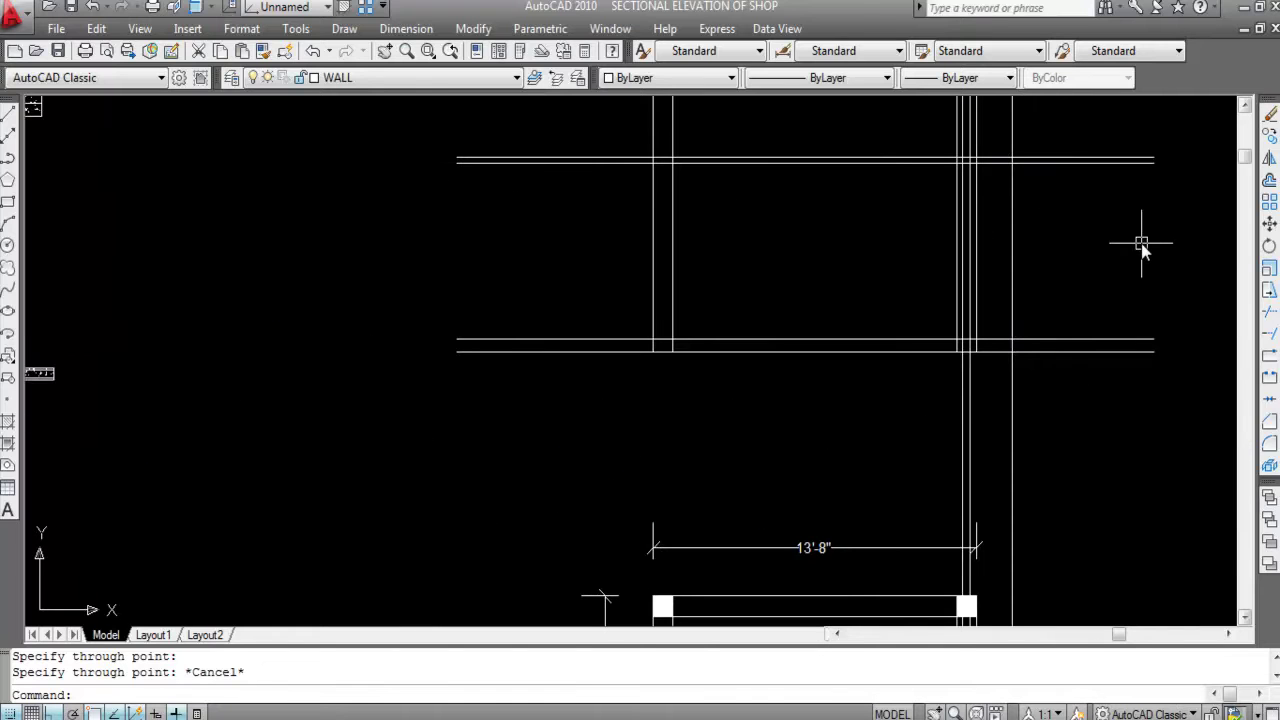
pyautogui.write('o')
pyautogui.press('Return')
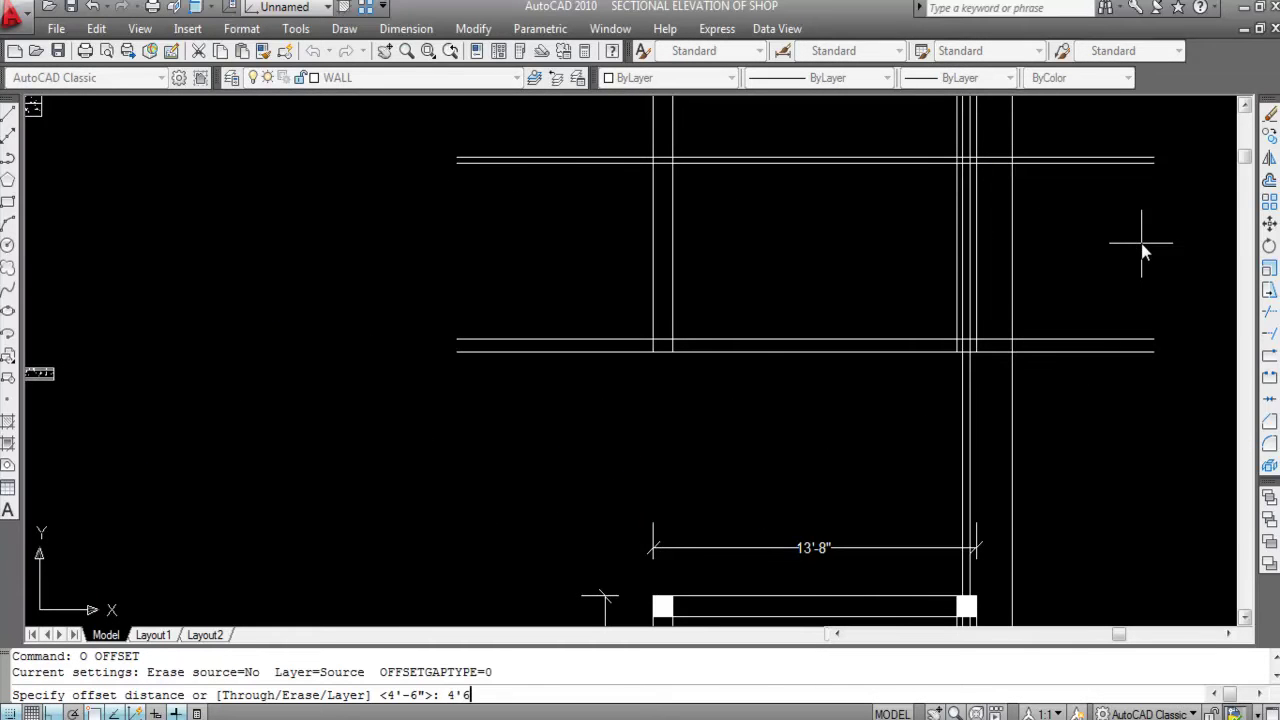
pyautogui.write("4'6")
pyautogui.press('Return')
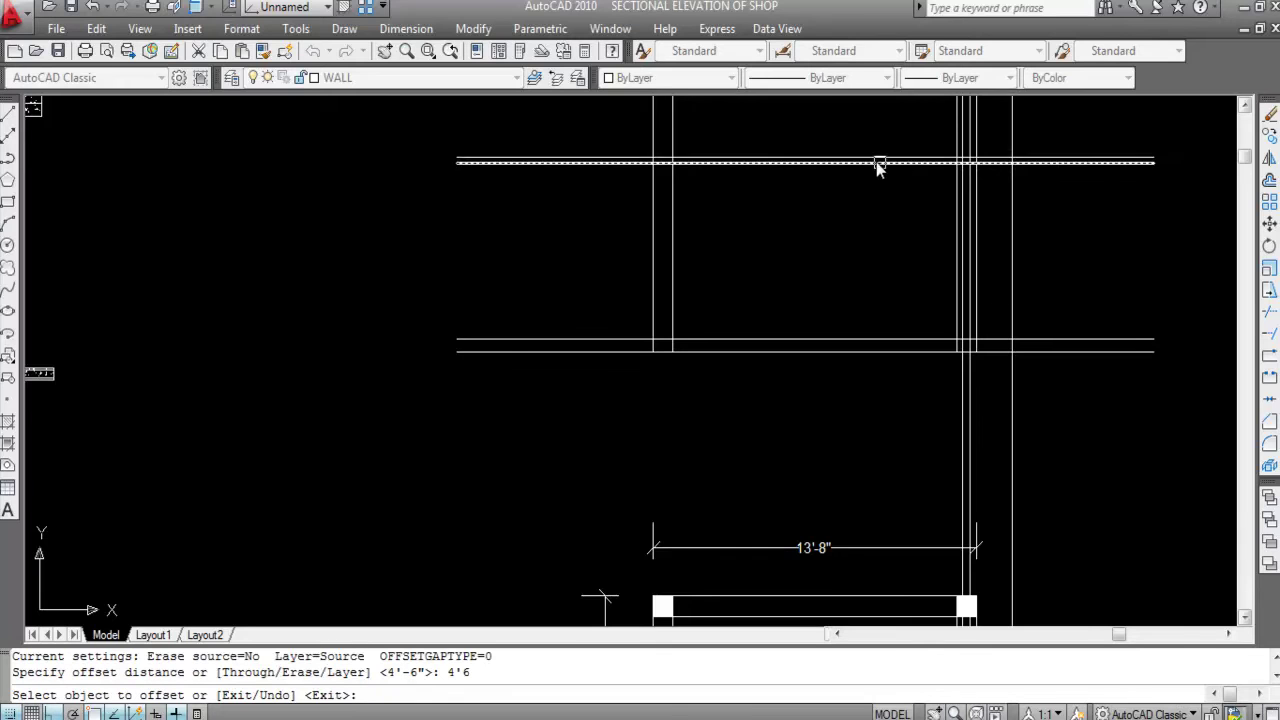
pyautogui.scroll(3, 920, 172)
pyautogui.click(927, 167)
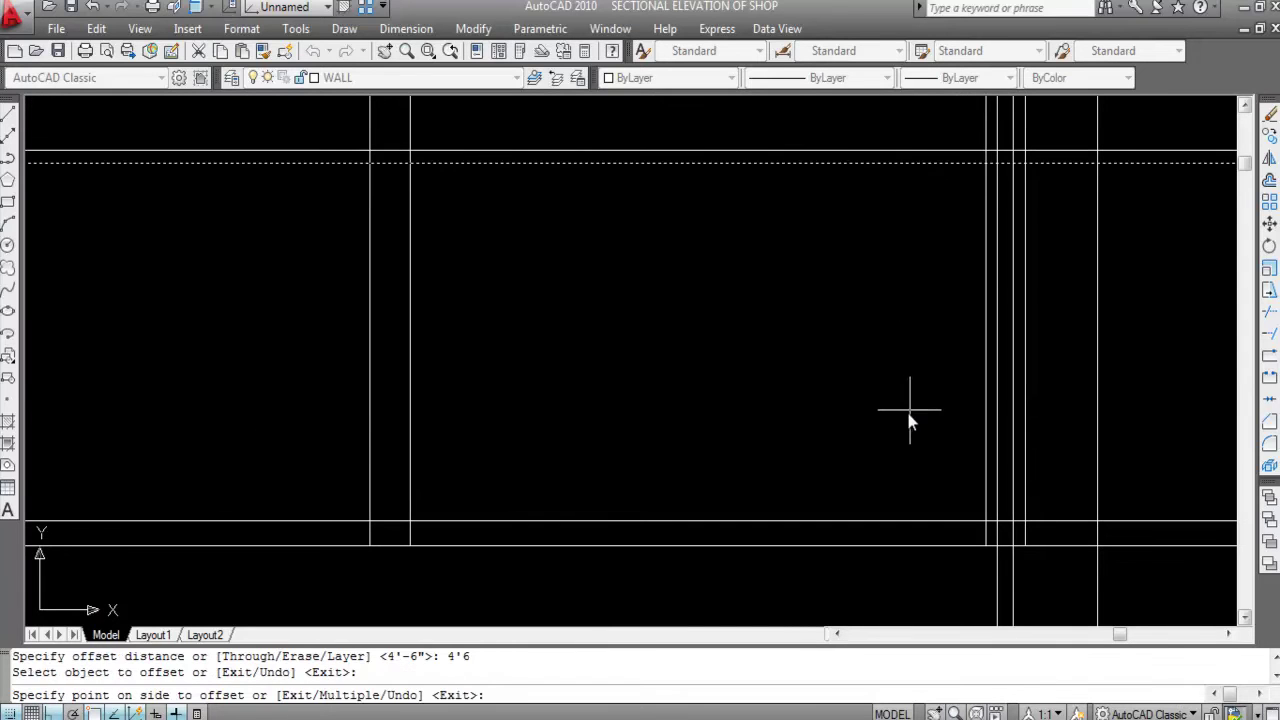
pyautogui.click(905, 420)
pyautogui.scroll(-2, 783, 303)
pyautogui.press('Escape')
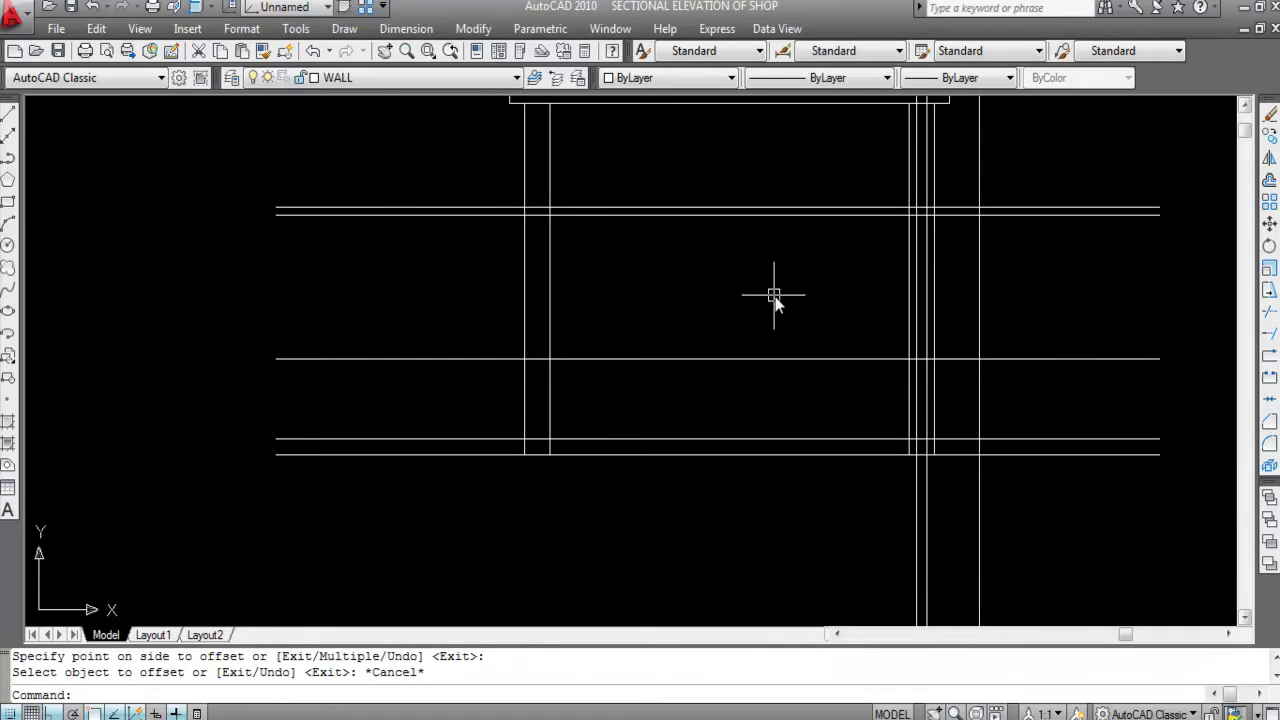
# Step: Trim the two window-face construction lines outside window W's jambs up to the elevation's sill line, with the lintel underside, sill and jamb lines as cutting edges
pyautogui.scroll(-2, 858, 225)
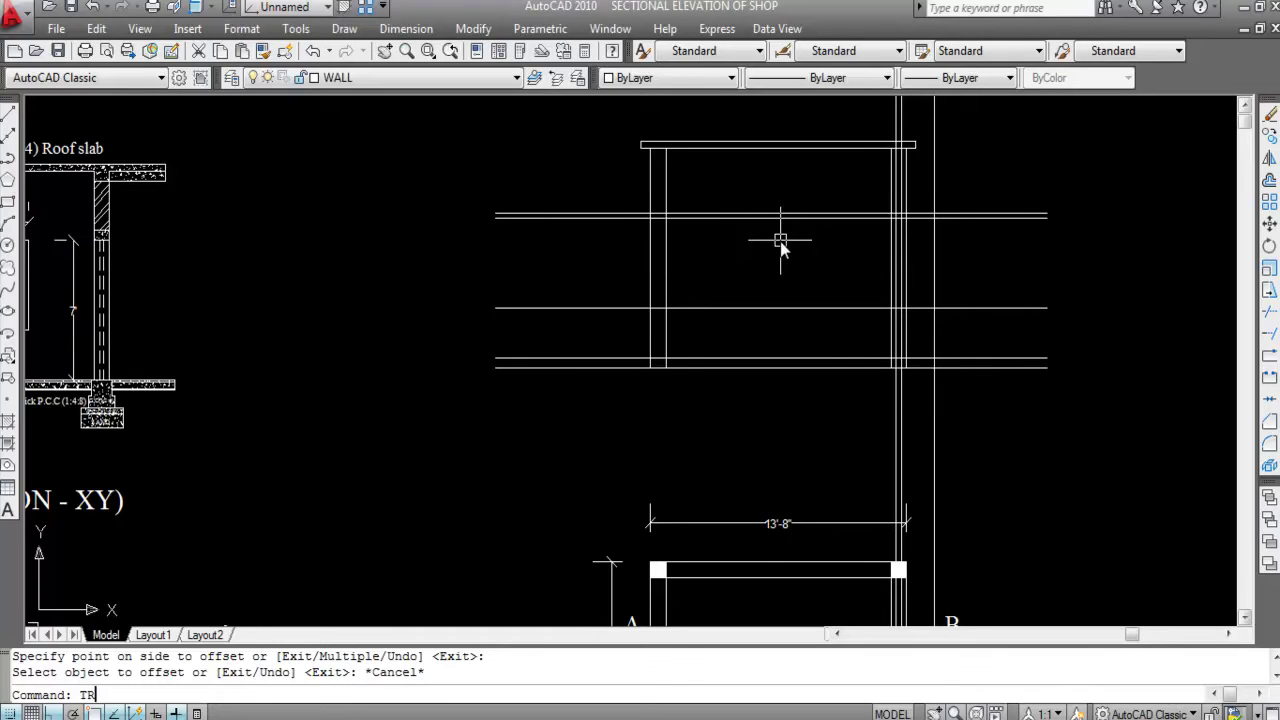
pyautogui.write('TR')
pyautogui.press('Return')
pyautogui.scroll(4, 877, 197)
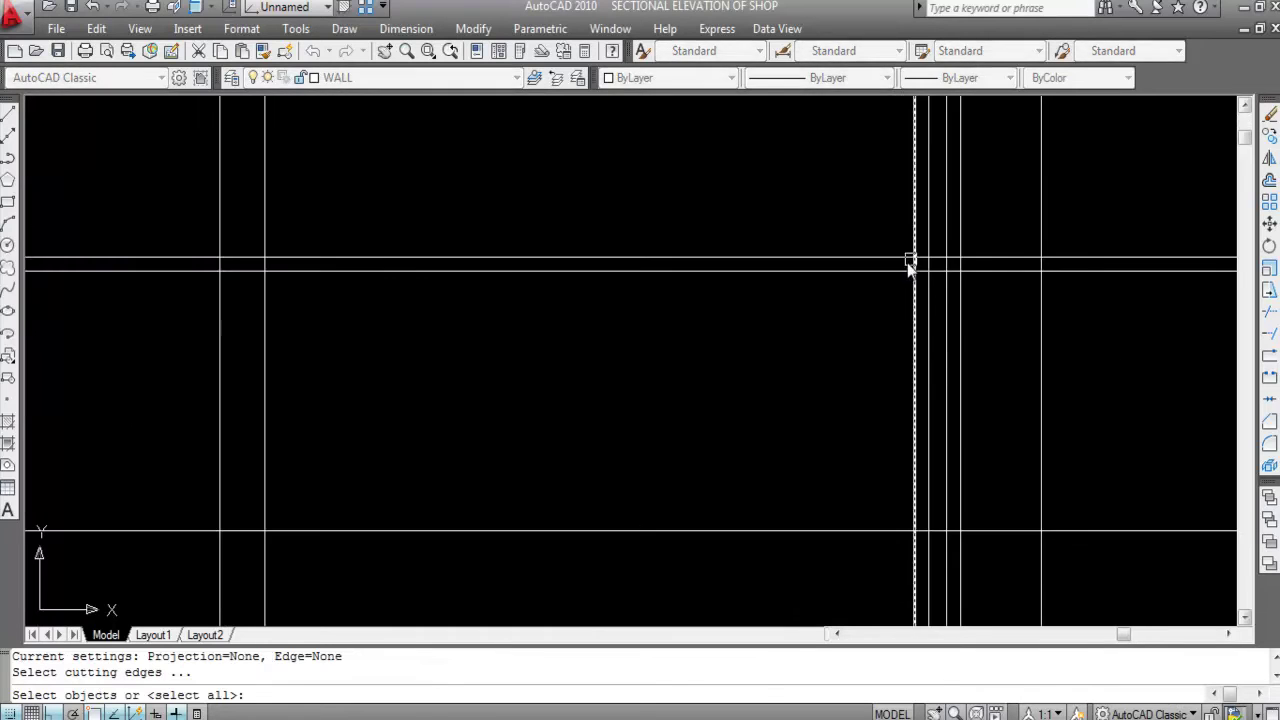
pyautogui.click(900, 271)
pyautogui.scroll(-4, 843, 177)
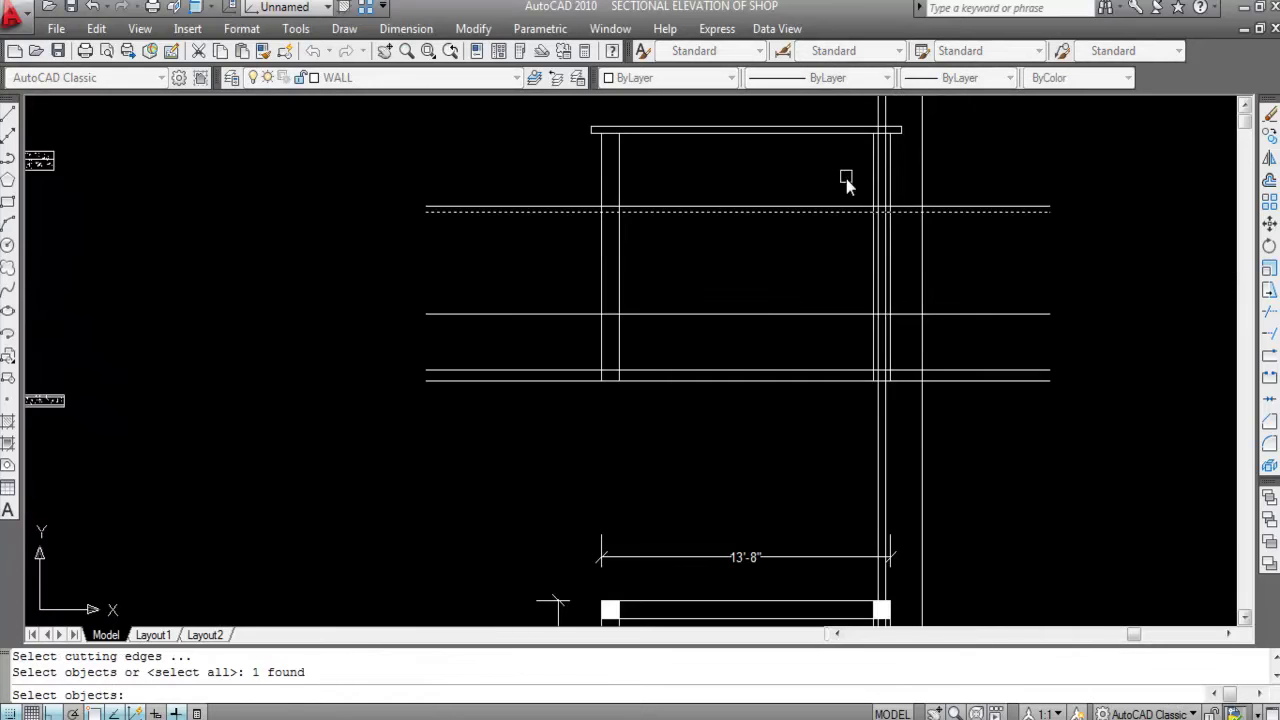
pyautogui.click(834, 323)
pyautogui.click(805, 288)
pyautogui.scroll(-4, 817, 171)
pyautogui.scroll(5, 826, 368)
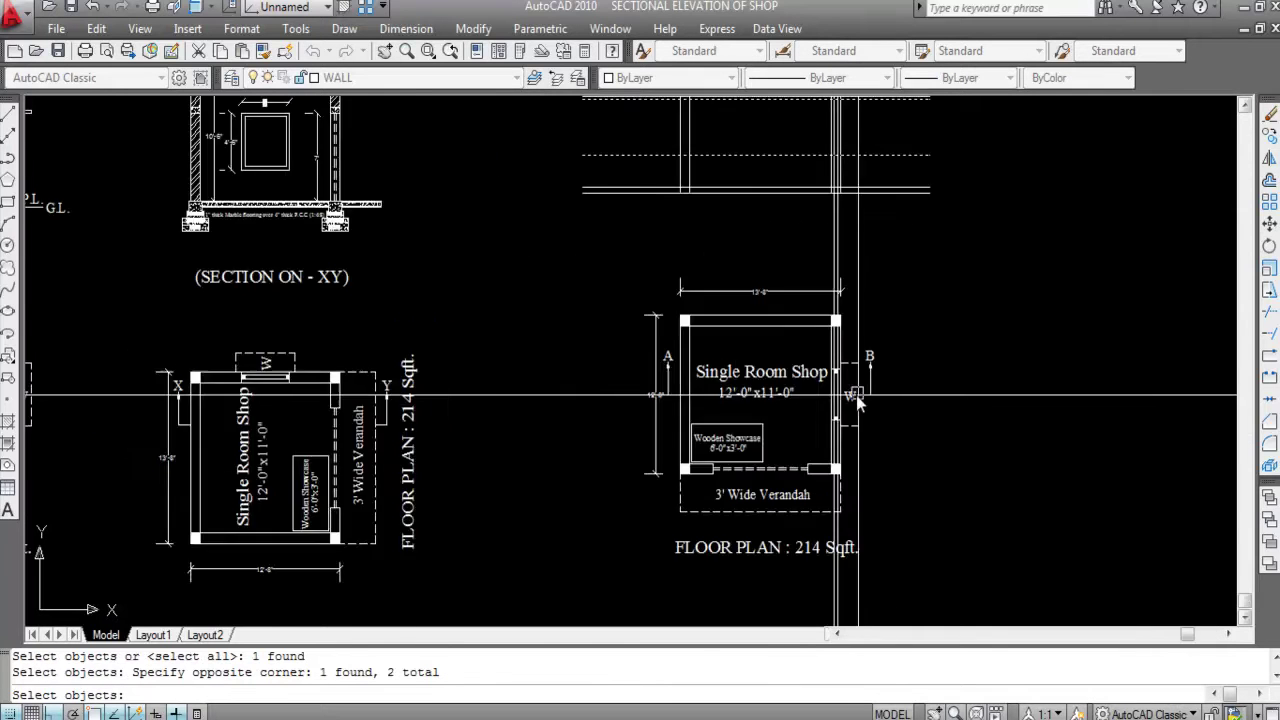
pyautogui.scroll(8, 790, 320)
pyautogui.click(816, 322)
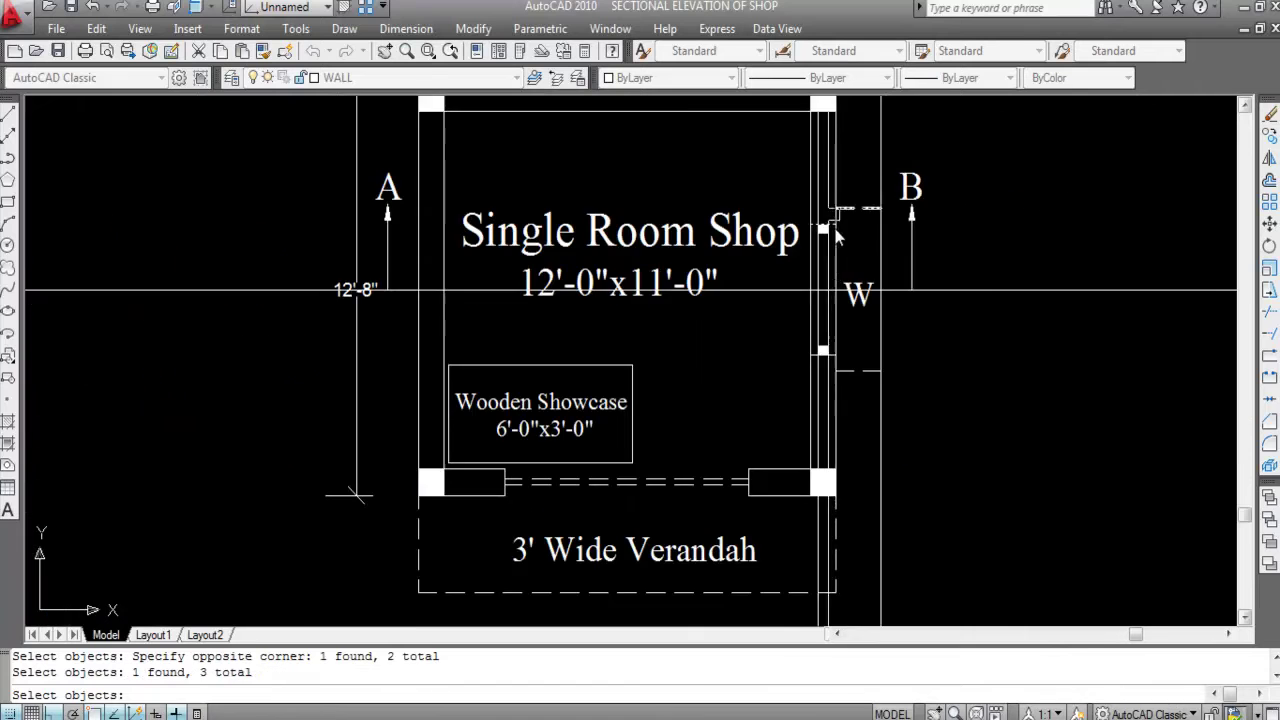
pyautogui.scroll(-7, 828, 395)
pyautogui.scroll(7, 828, 390)
pyautogui.click(828, 373)
pyautogui.scroll(-7, 828, 373)
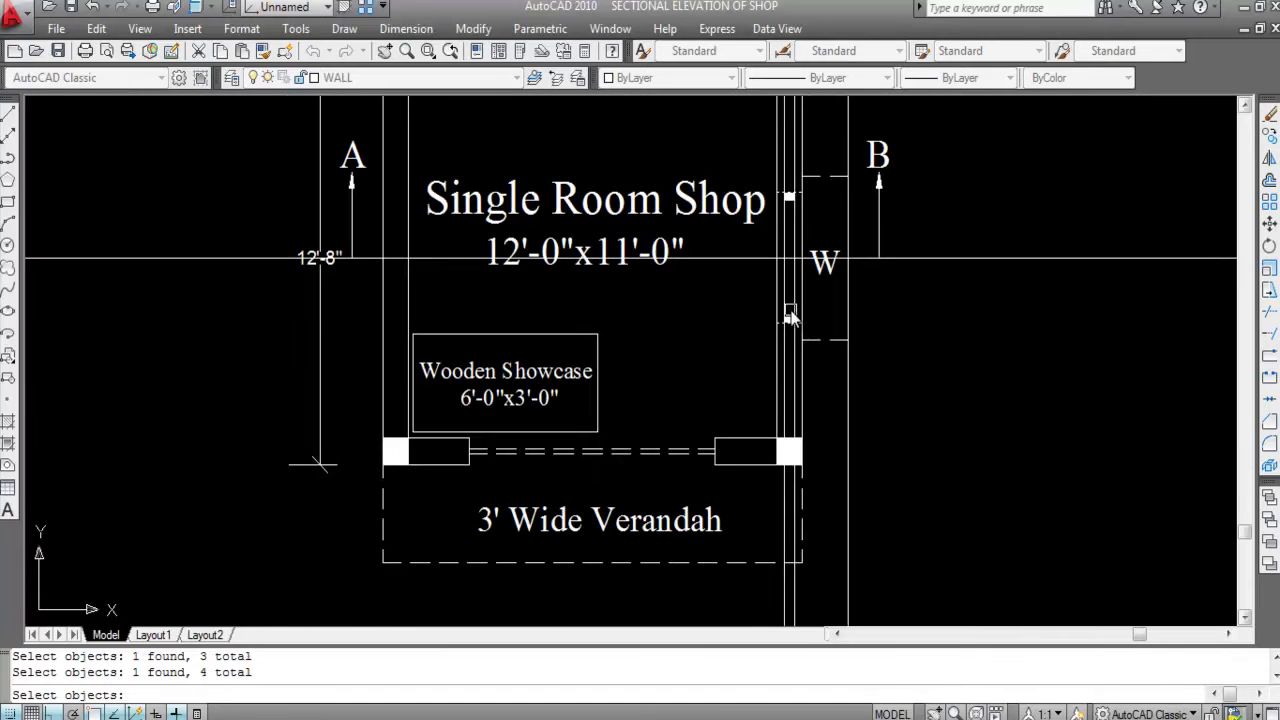
pyautogui.press('Return')
pyautogui.scroll(5, 790, 317)
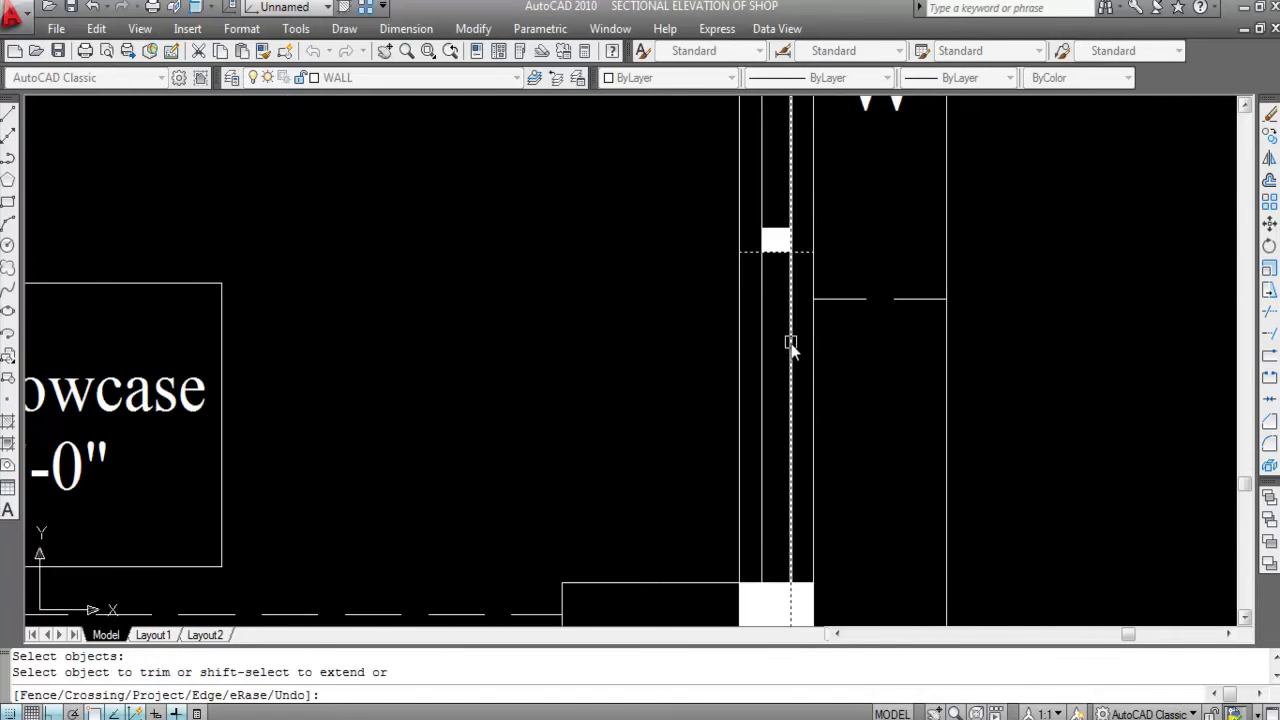
pyautogui.click(791, 343)
pyautogui.click(760, 300)
pyautogui.scroll(-5, 790, 437)
pyautogui.scroll(5, 787, 316)
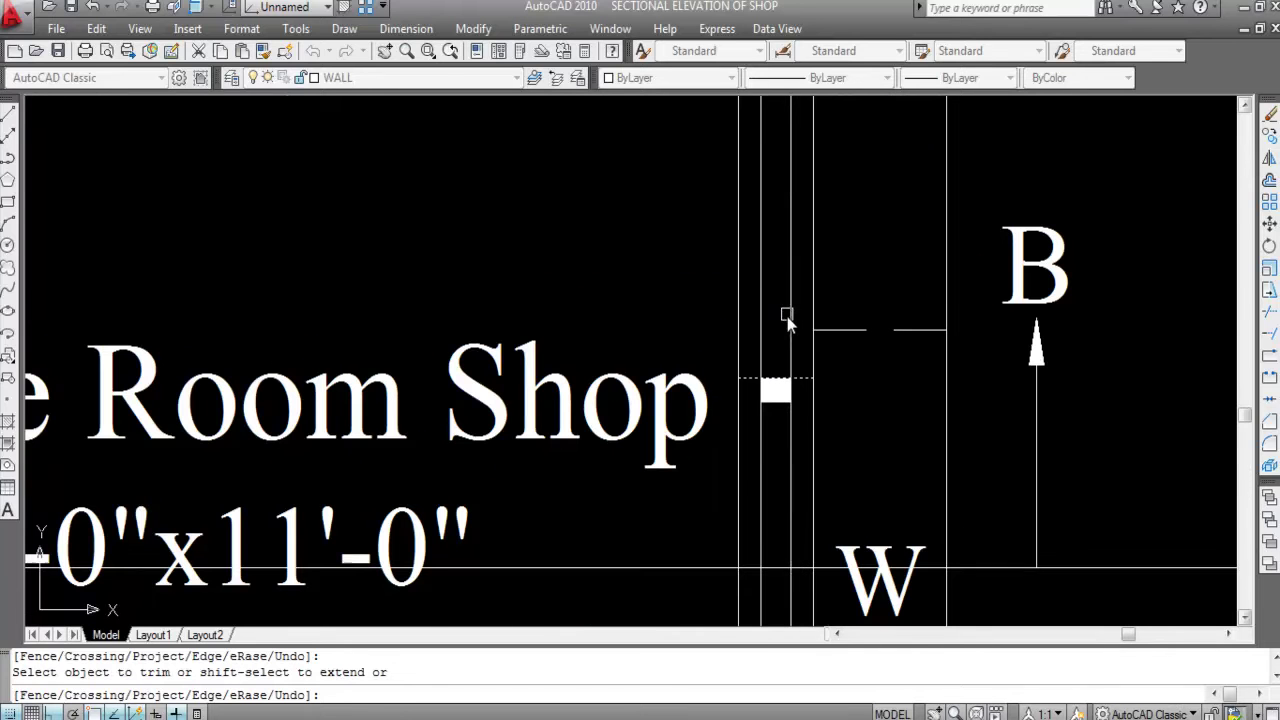
pyautogui.click(765, 272)
pyautogui.scroll(-6, 769, 270)
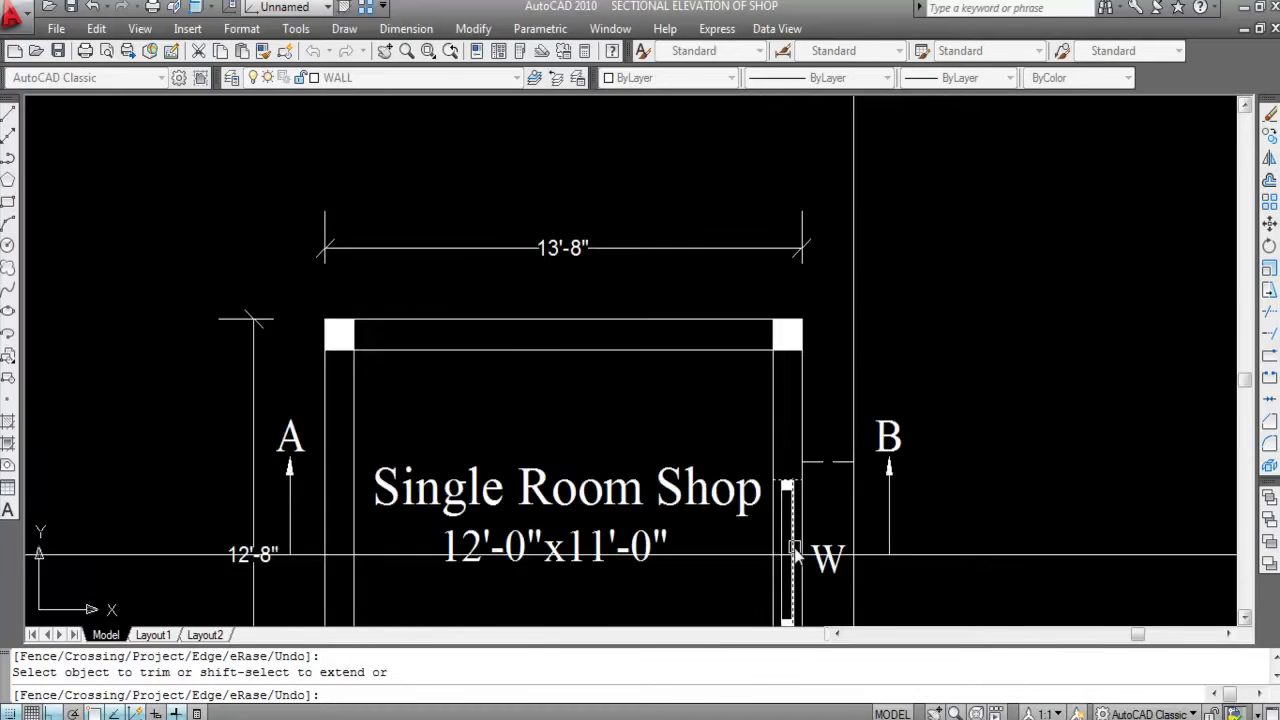
# Step: Trim the two window-face lines above the lintel's underside in the elevation
pyautogui.scroll(6, 772, 210)
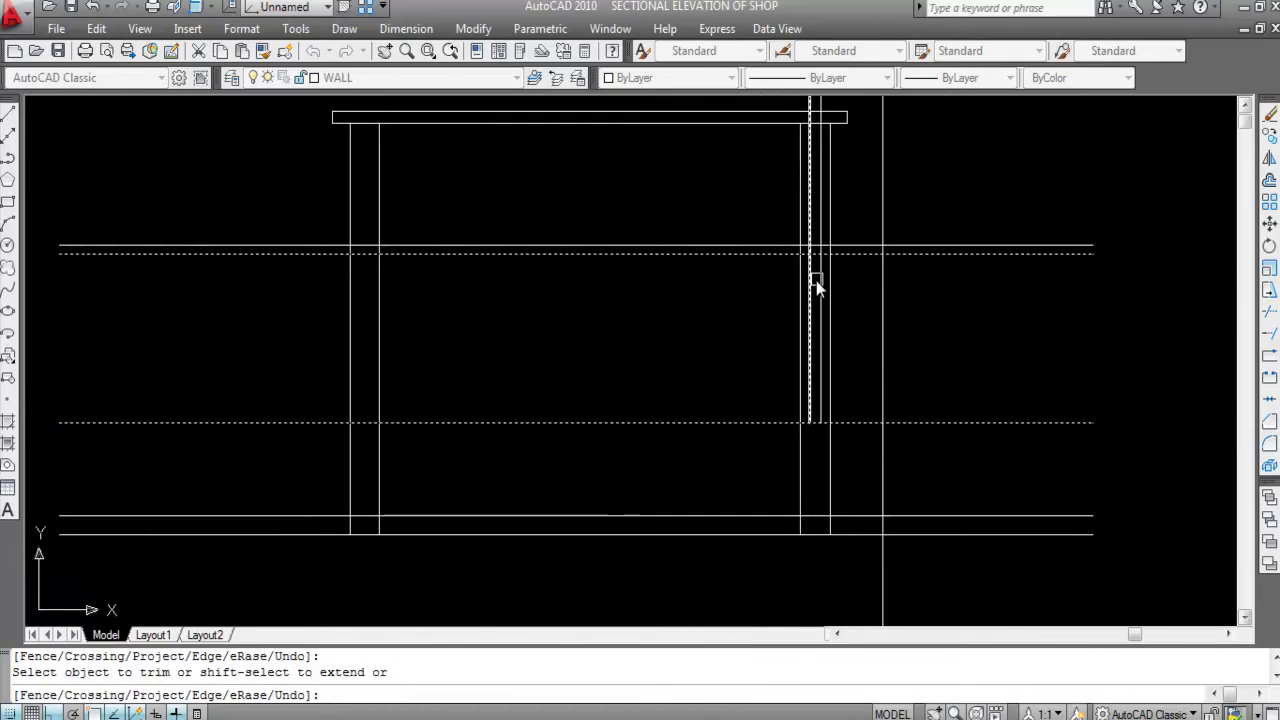
pyautogui.scroll(-4, 852, 551)
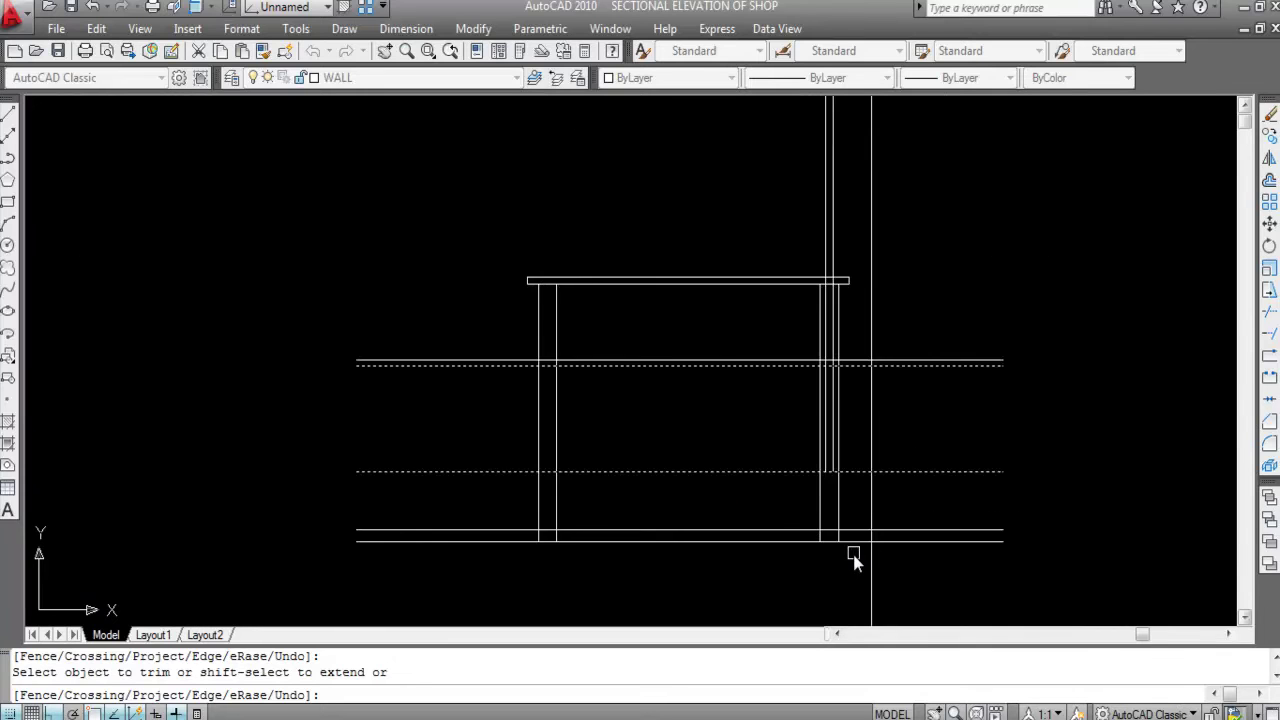
pyautogui.scroll(6, 852, 340)
pyautogui.click(897, 377)
pyautogui.click(705, 244)
pyautogui.scroll(-4, 708, 250)
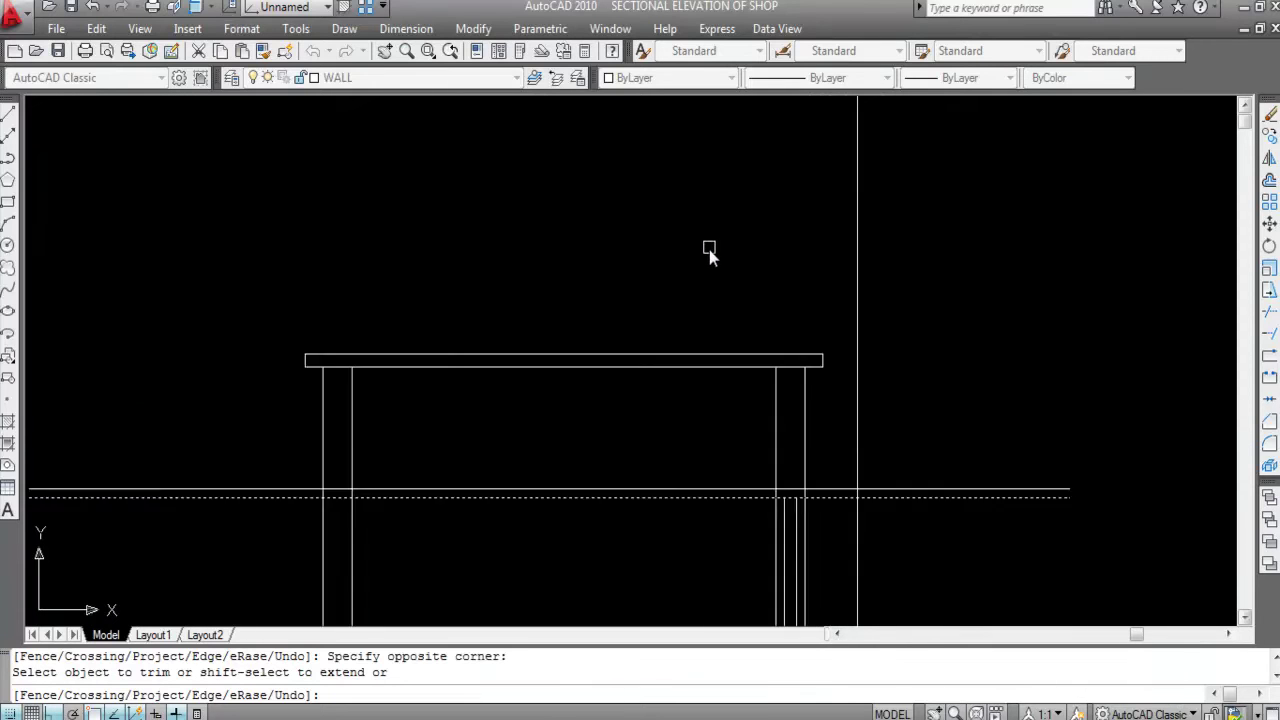
pyautogui.press('Escape')
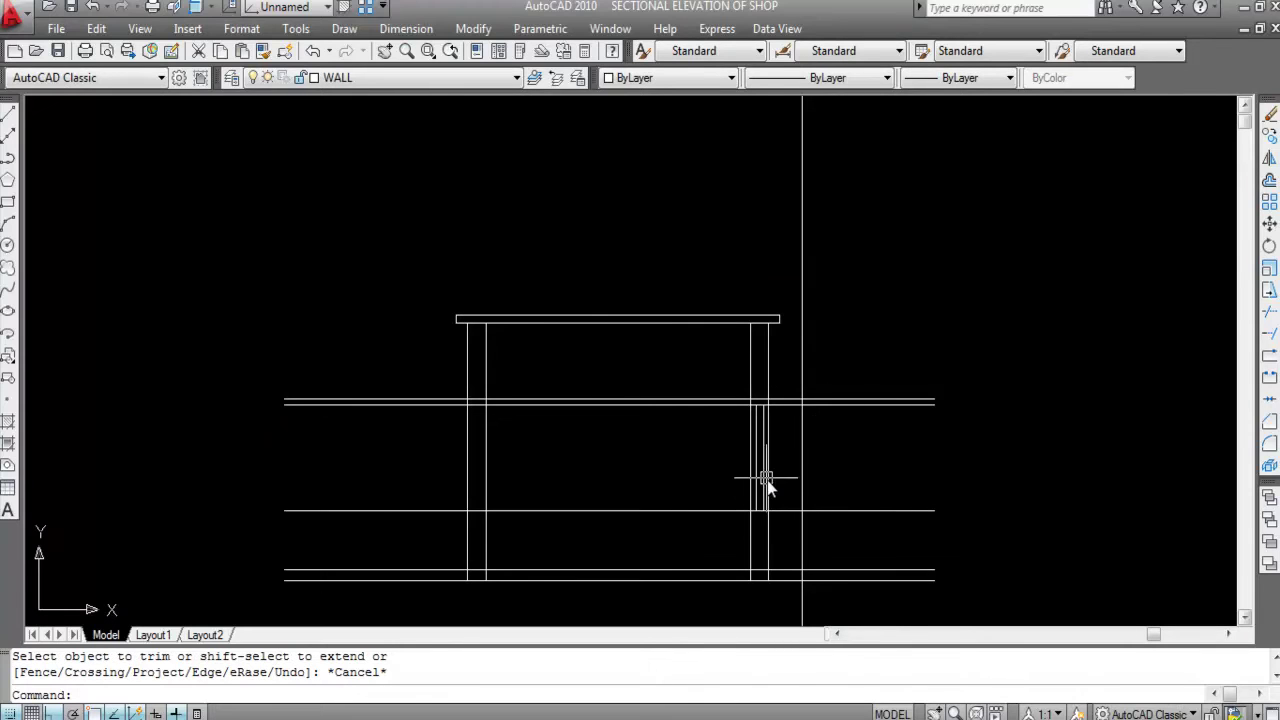
# Step: Trim the two lintel lines outside the window projection's construction line and between the inner faces of the walls
pyautogui.scroll(-2, 834, 309)
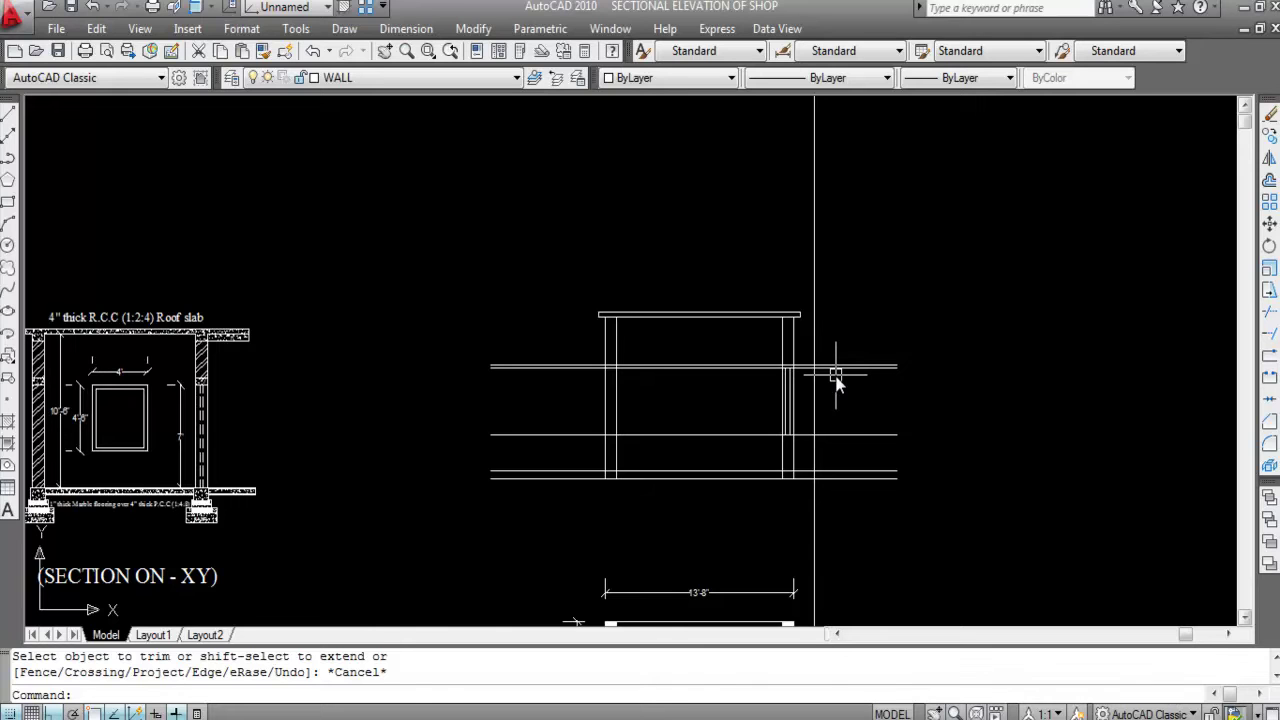
pyautogui.scroll(-2, 826, 355)
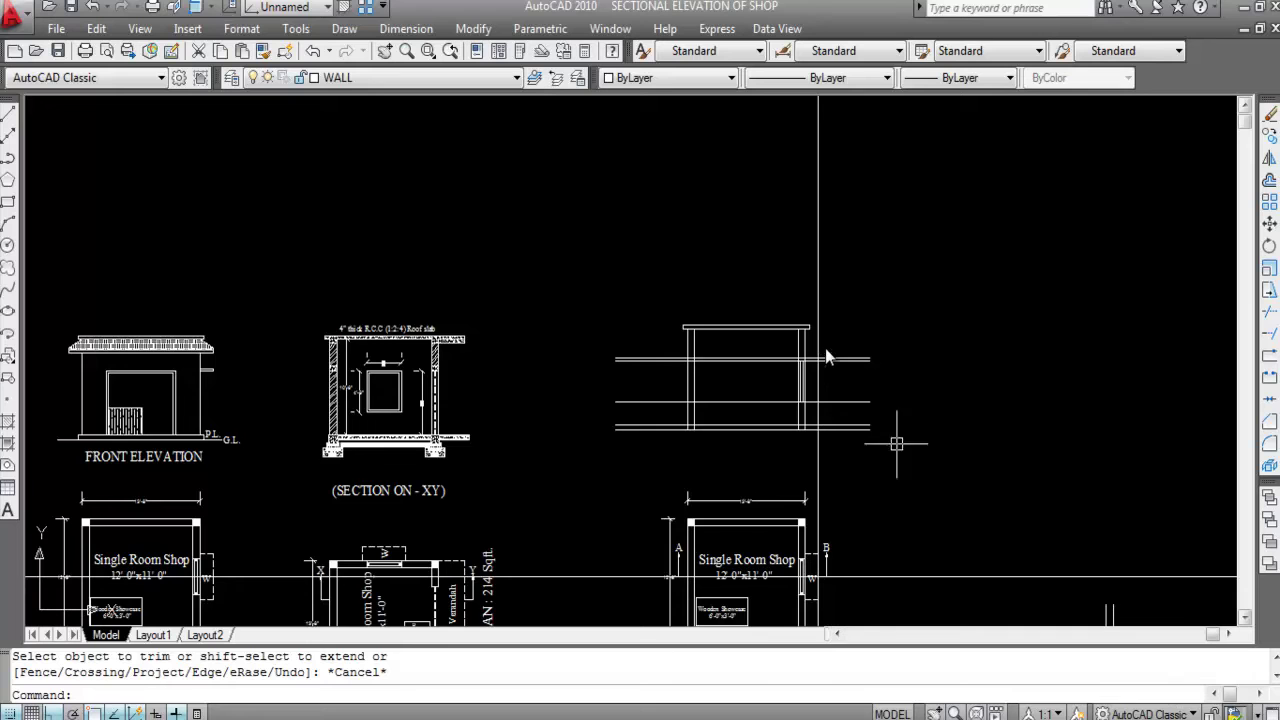
pyautogui.scroll(3, 806, 366)
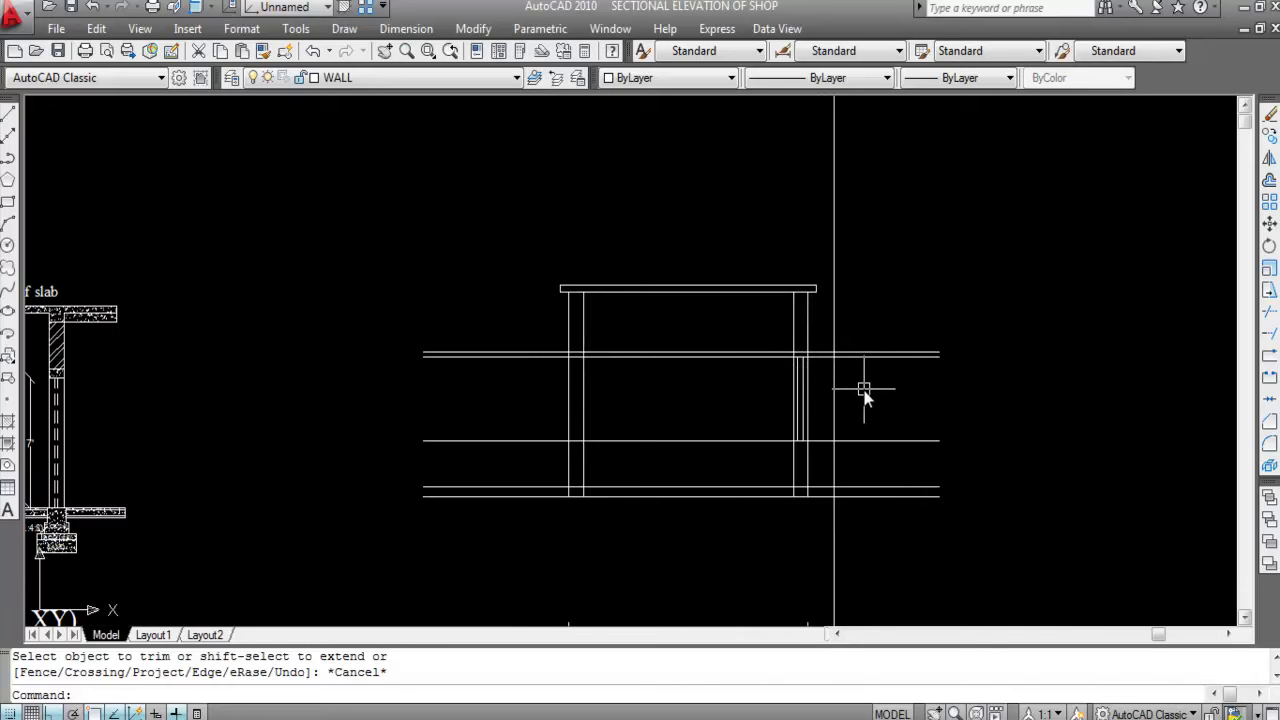
pyautogui.press('Return')
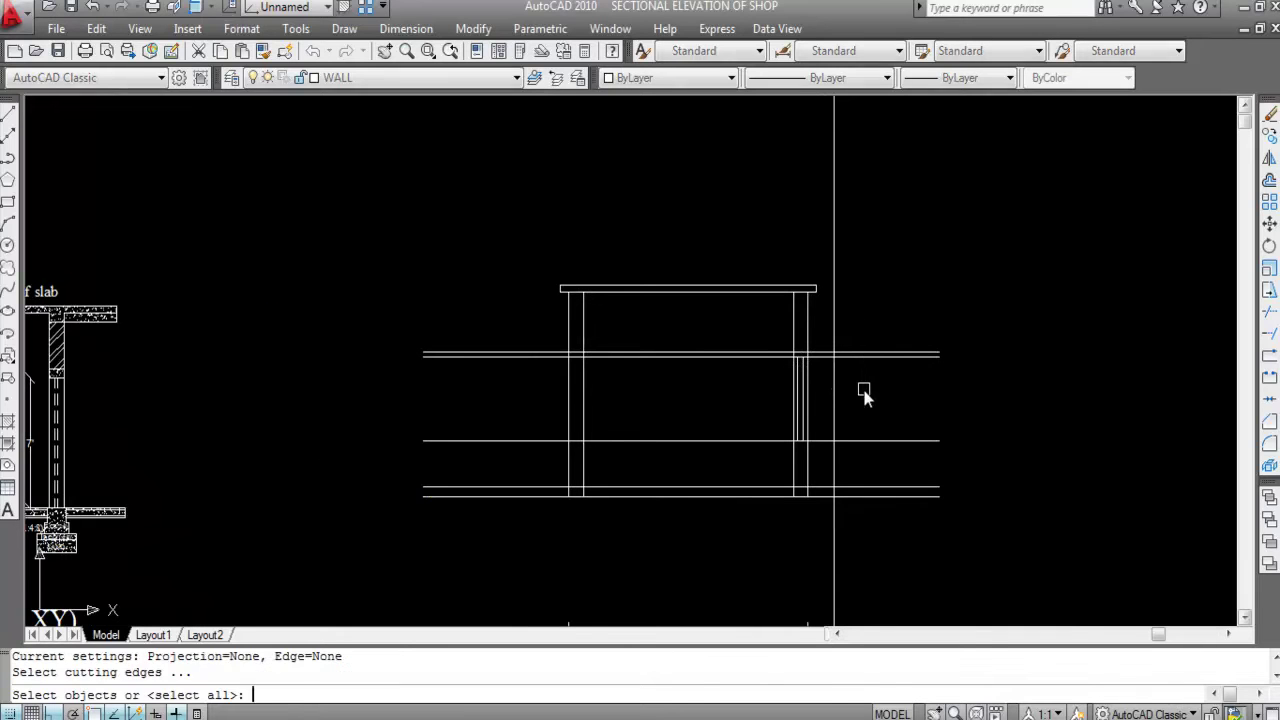
pyautogui.click(886, 352)
pyautogui.scroll(2, 860, 345)
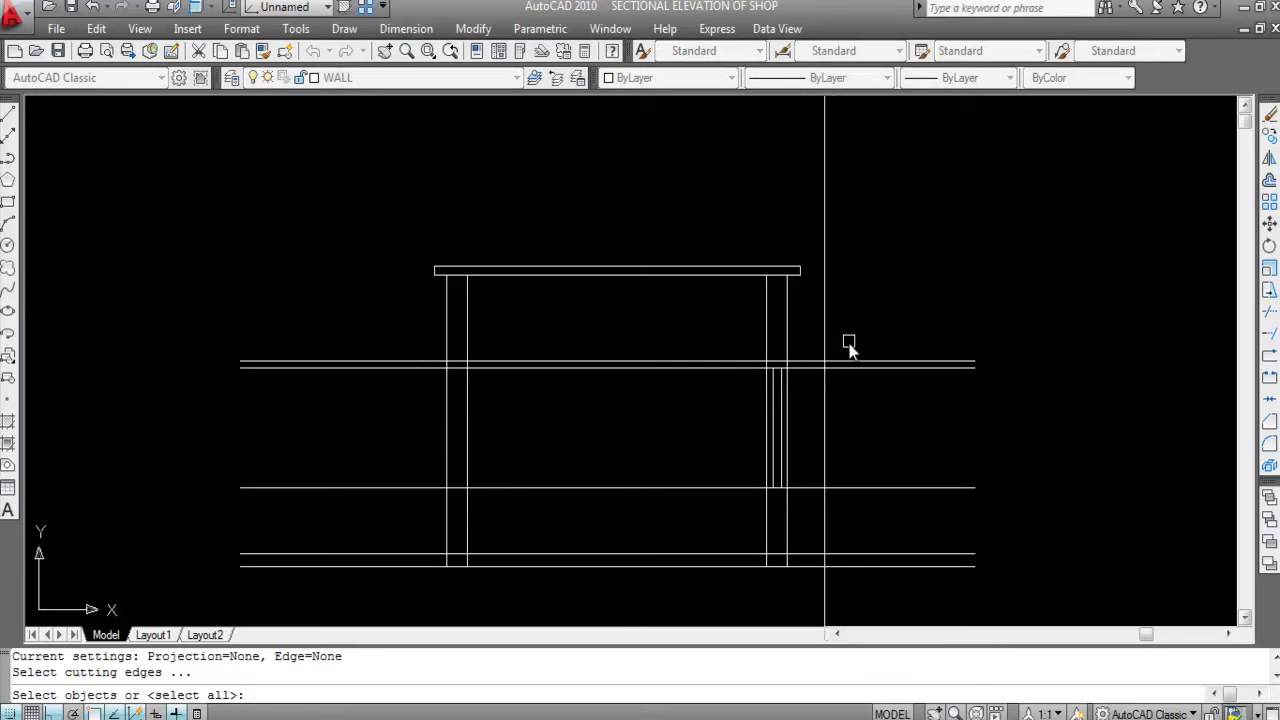
pyautogui.click(824, 328)
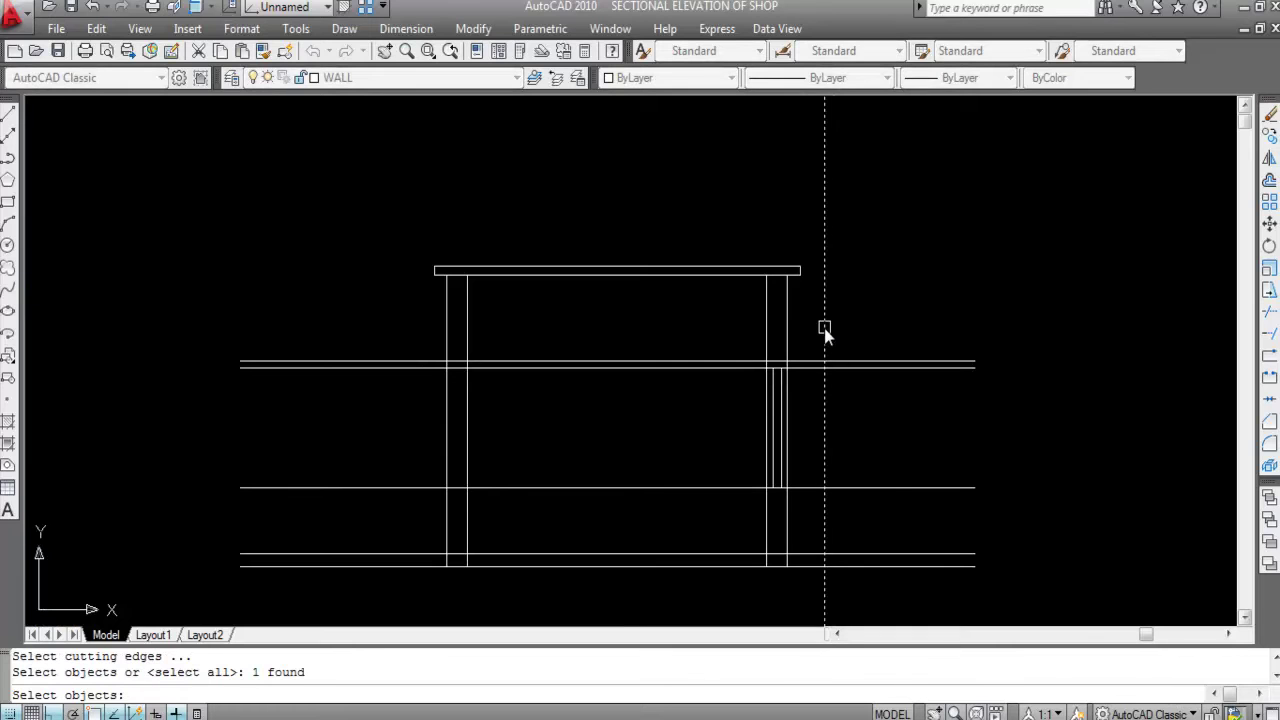
pyautogui.click(471, 335)
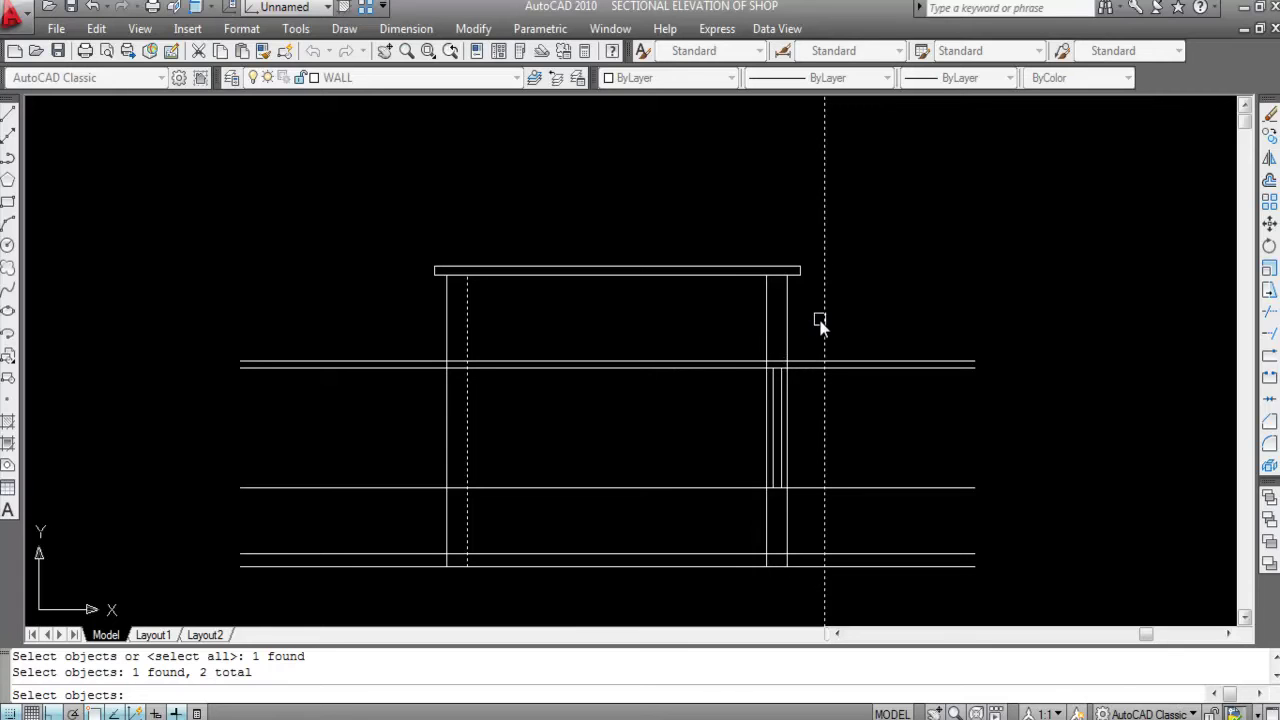
pyautogui.click(767, 332)
pyautogui.press('Return')
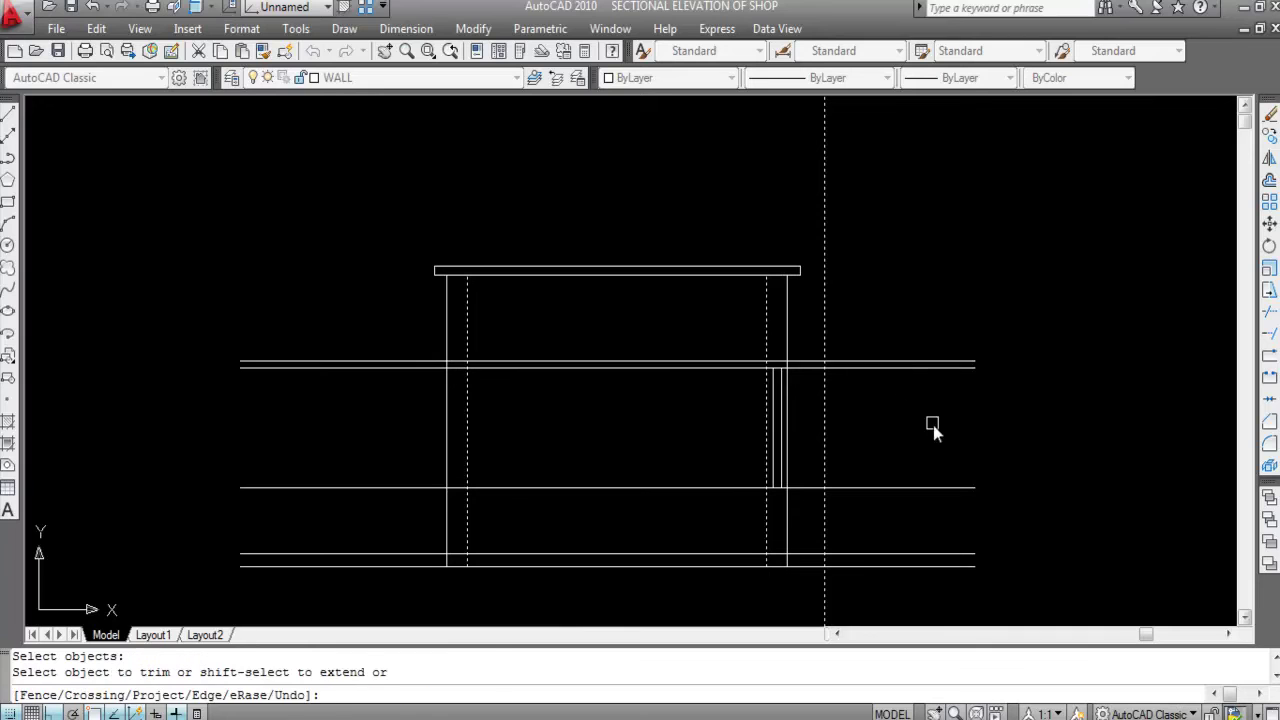
pyautogui.click(933, 425)
pyautogui.click(838, 332)
pyautogui.click(703, 327)
pyautogui.click(665, 417)
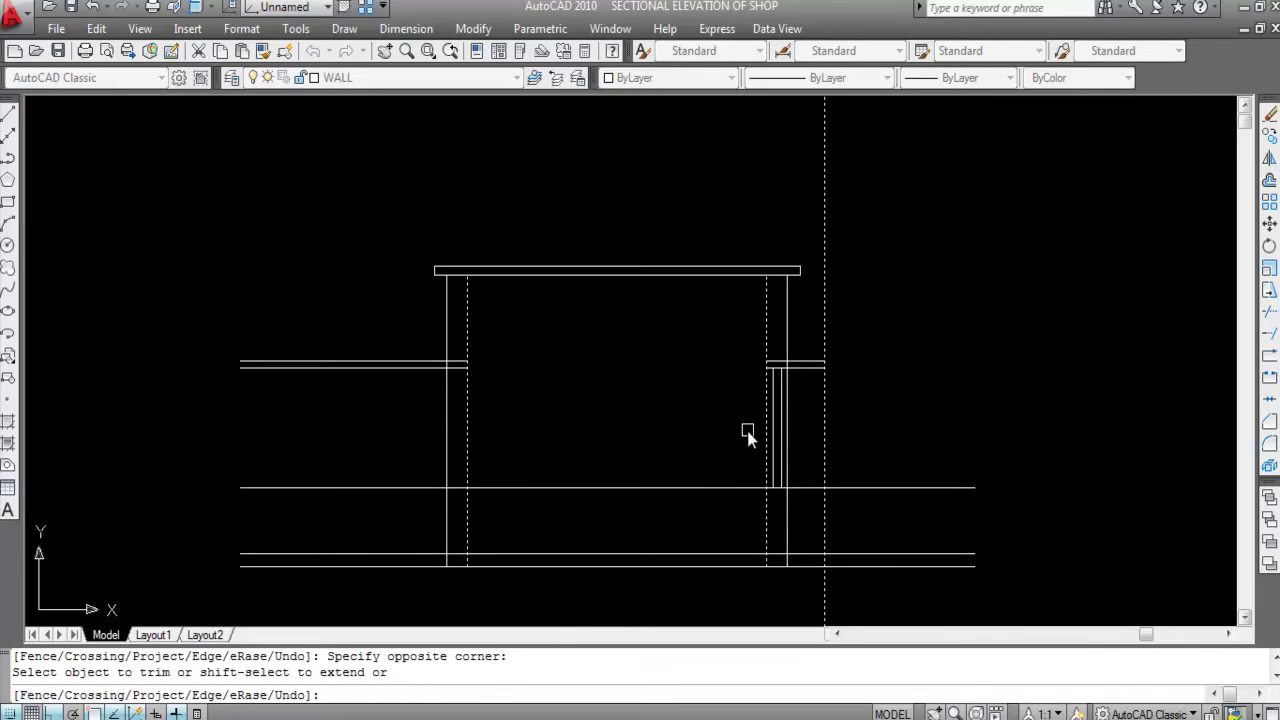
pyautogui.press('Escape')
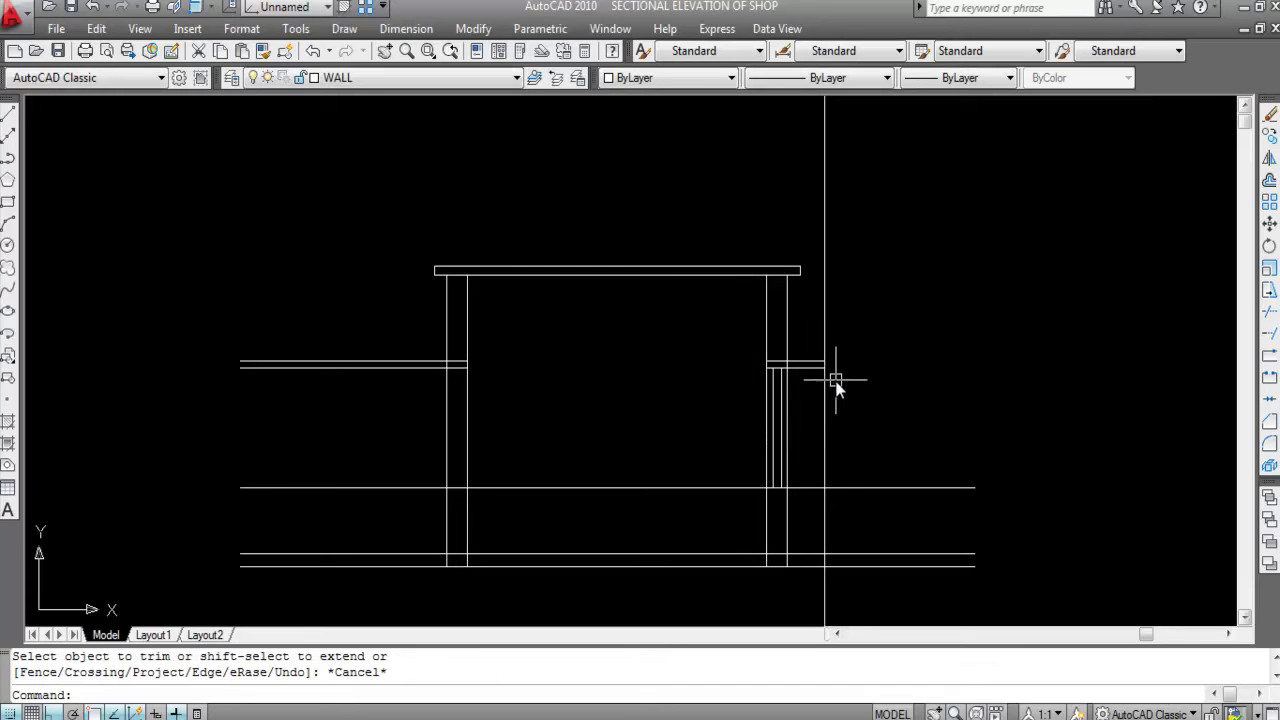
# Step: Trim the window projection's construction line above and below the two lintel-level lines, using those lines as cutting edges
pyautogui.press('Return')
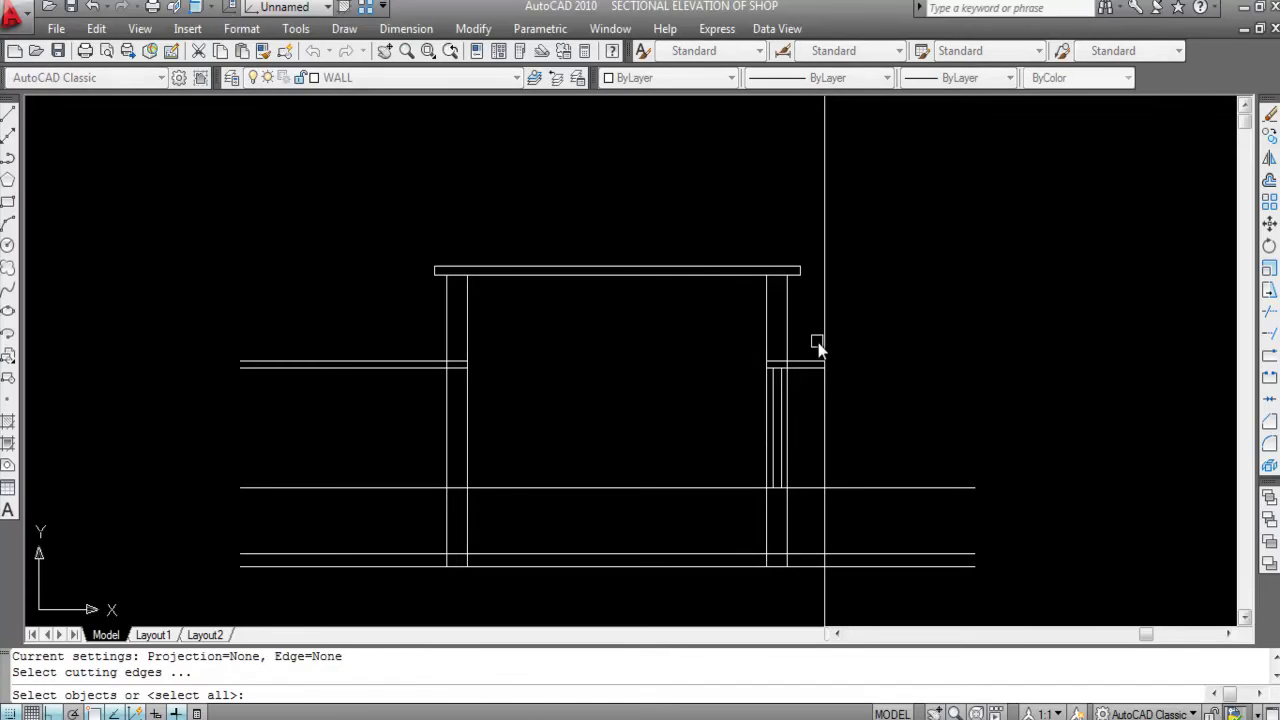
pyautogui.click(820, 343)
pyautogui.click(794, 411)
pyautogui.press('Return')
pyautogui.click(824, 337)
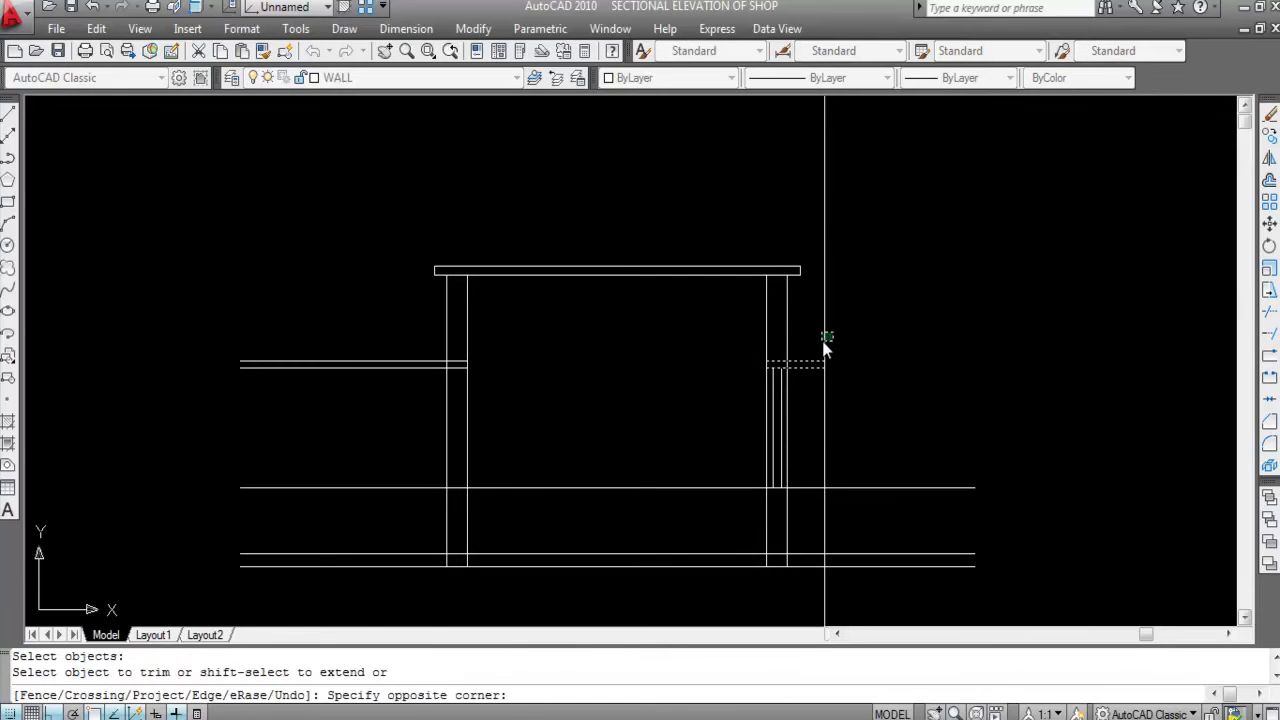
pyautogui.click(828, 348)
pyautogui.click(823, 400)
pyautogui.press('Escape')
pyautogui.scroll(-2, 934, 377)
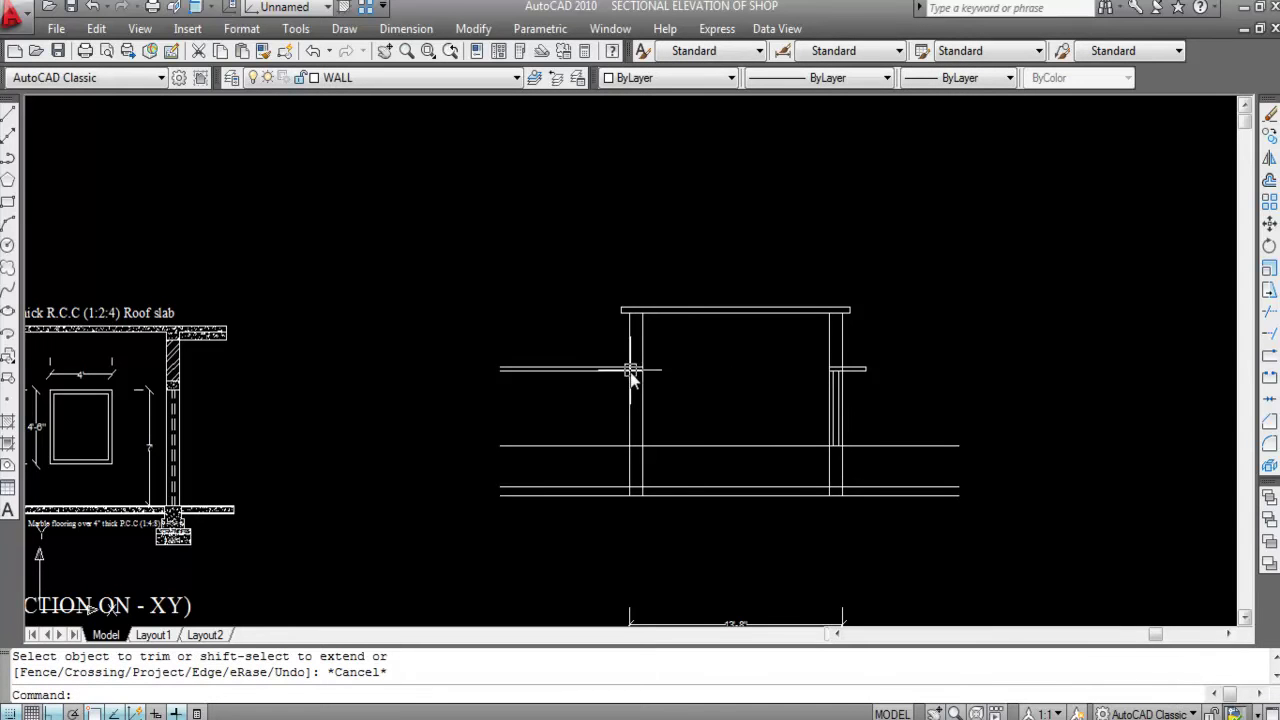
pyautogui.scroll(-2, 660, 320)
pyautogui.scroll(4, 780, 360)
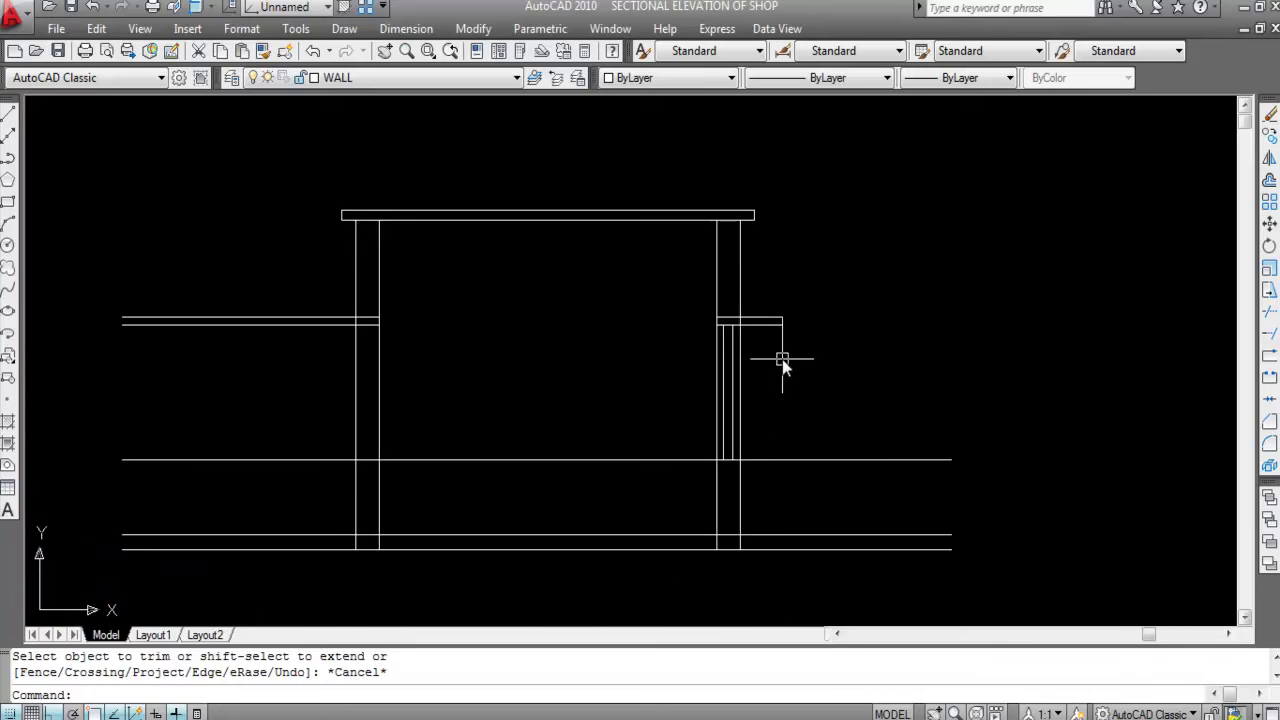
pyautogui.scroll(-3, 765, 302)
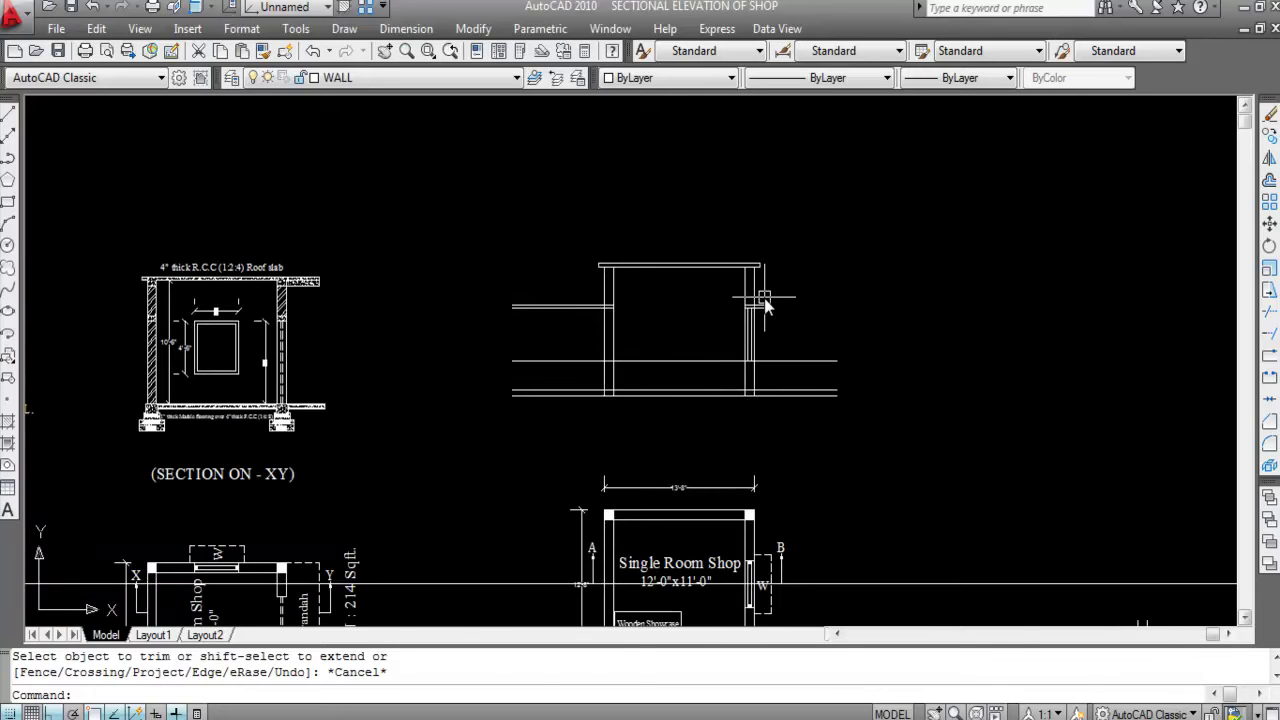
pyautogui.scroll(3, 765, 300)
pyautogui.scroll(-2, 733, 332)
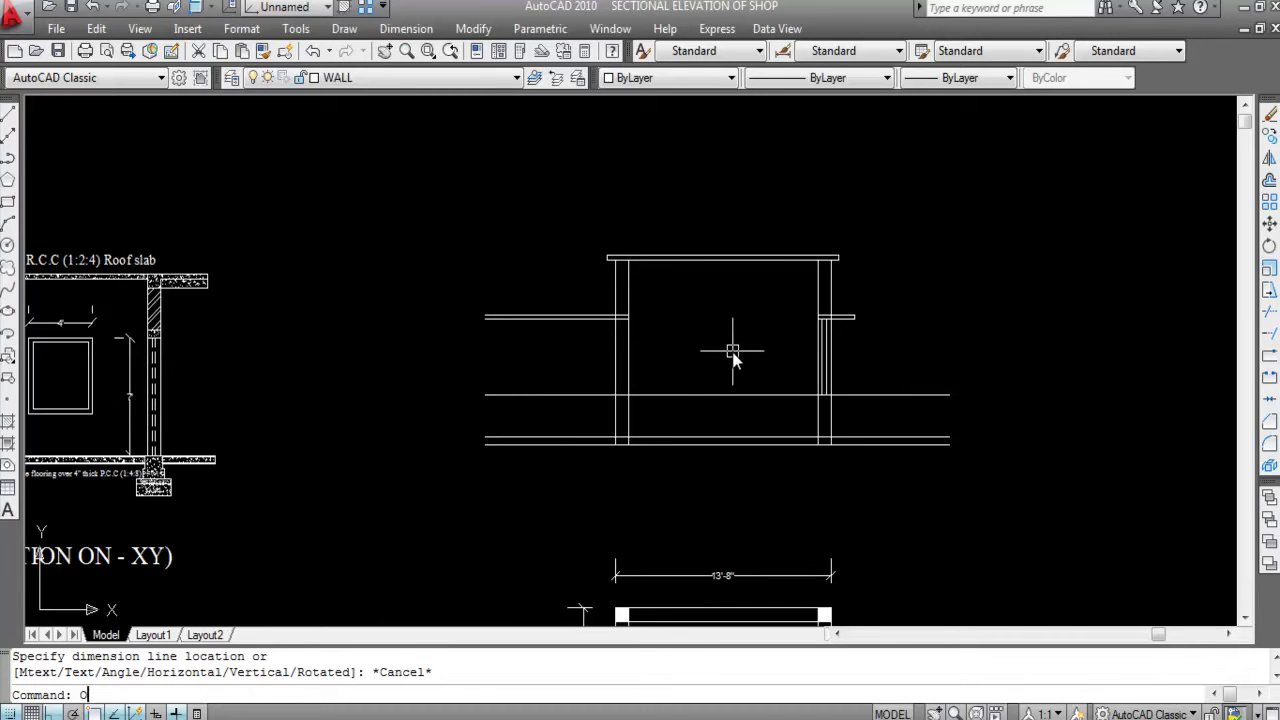
# Step: Offset the lower lintel line upward by 6" at both the window wall and the opposite wall
pyautogui.press('Return')
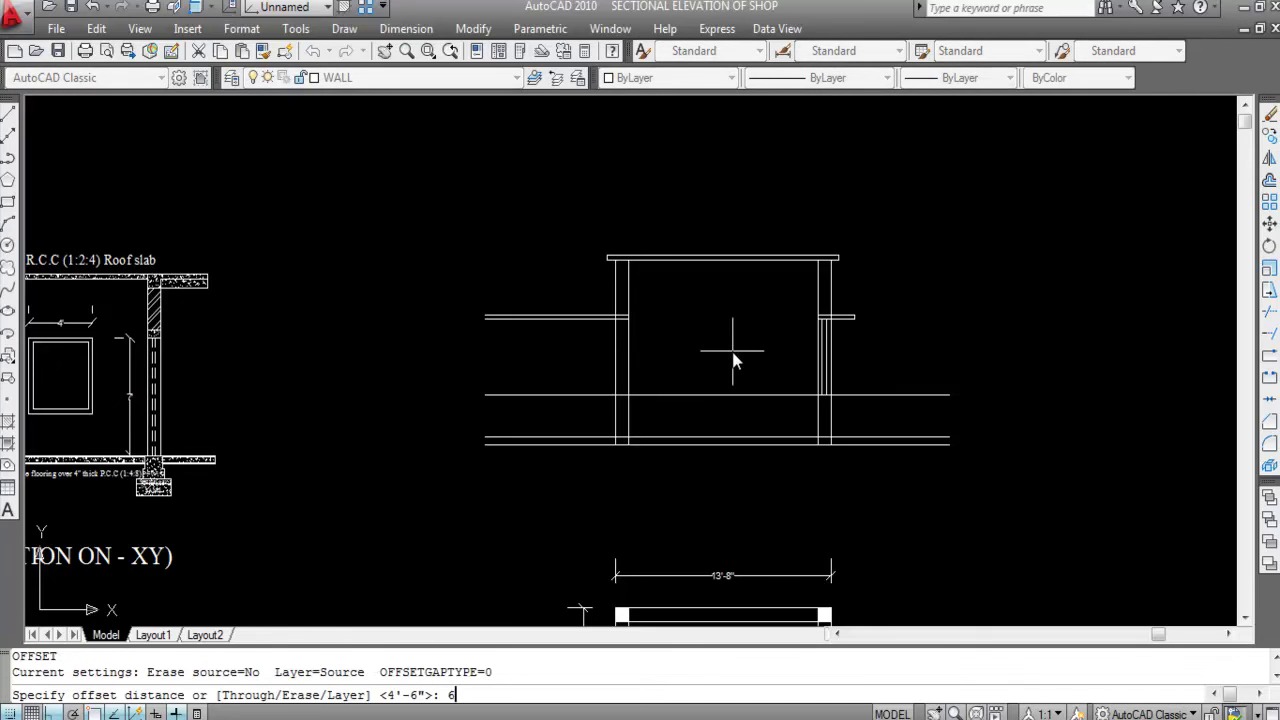
pyautogui.write('6')
pyautogui.press('Return')
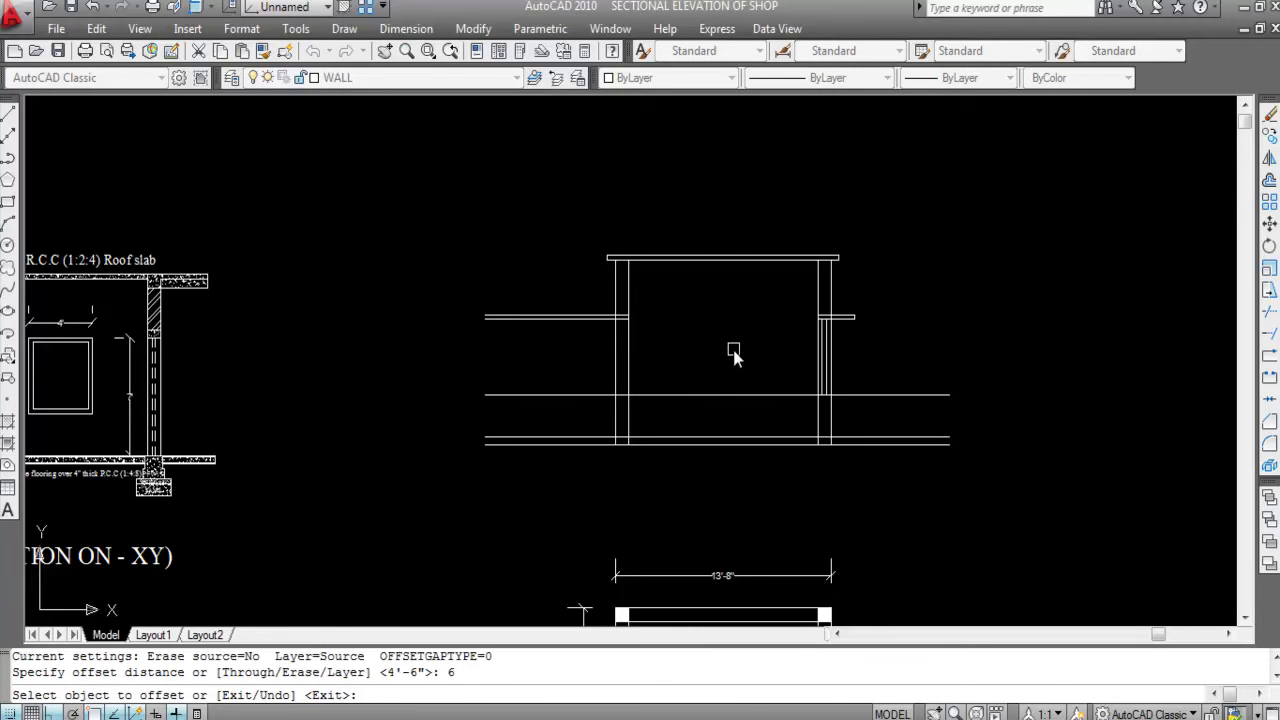
pyautogui.scroll(2, 841, 321)
pyautogui.click(841, 318)
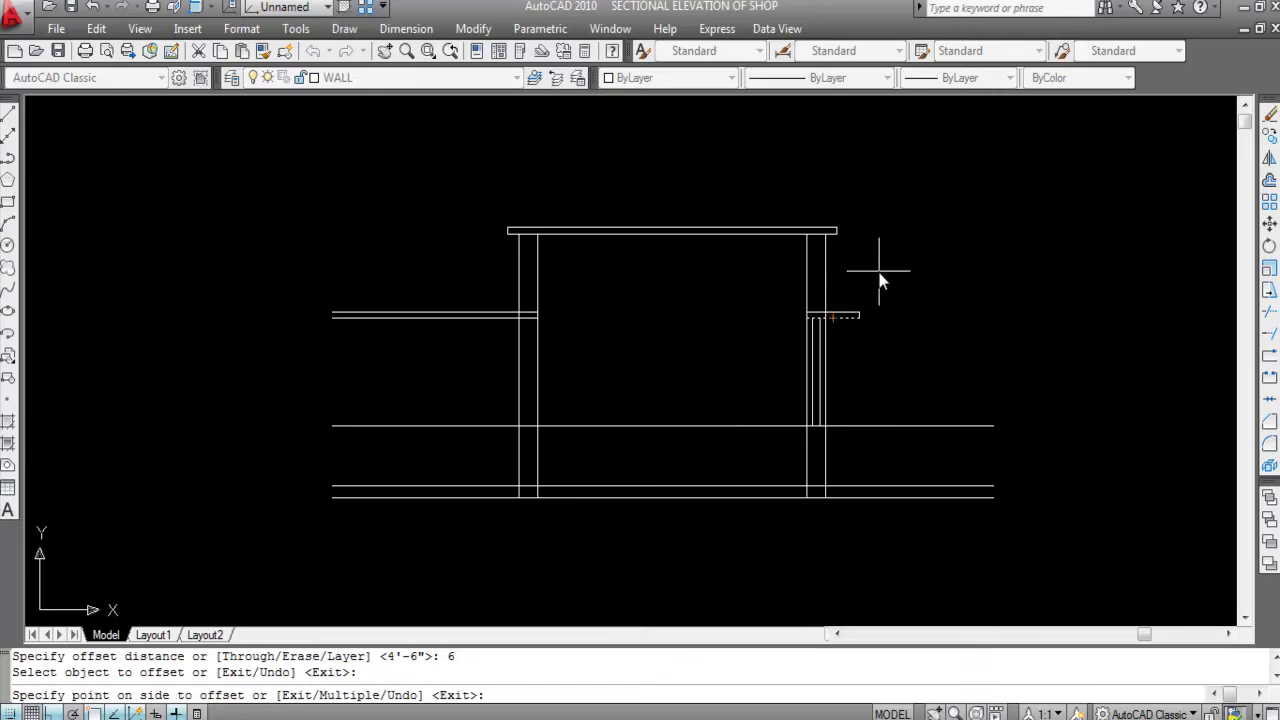
pyautogui.click(880, 280)
pyautogui.click(521, 331)
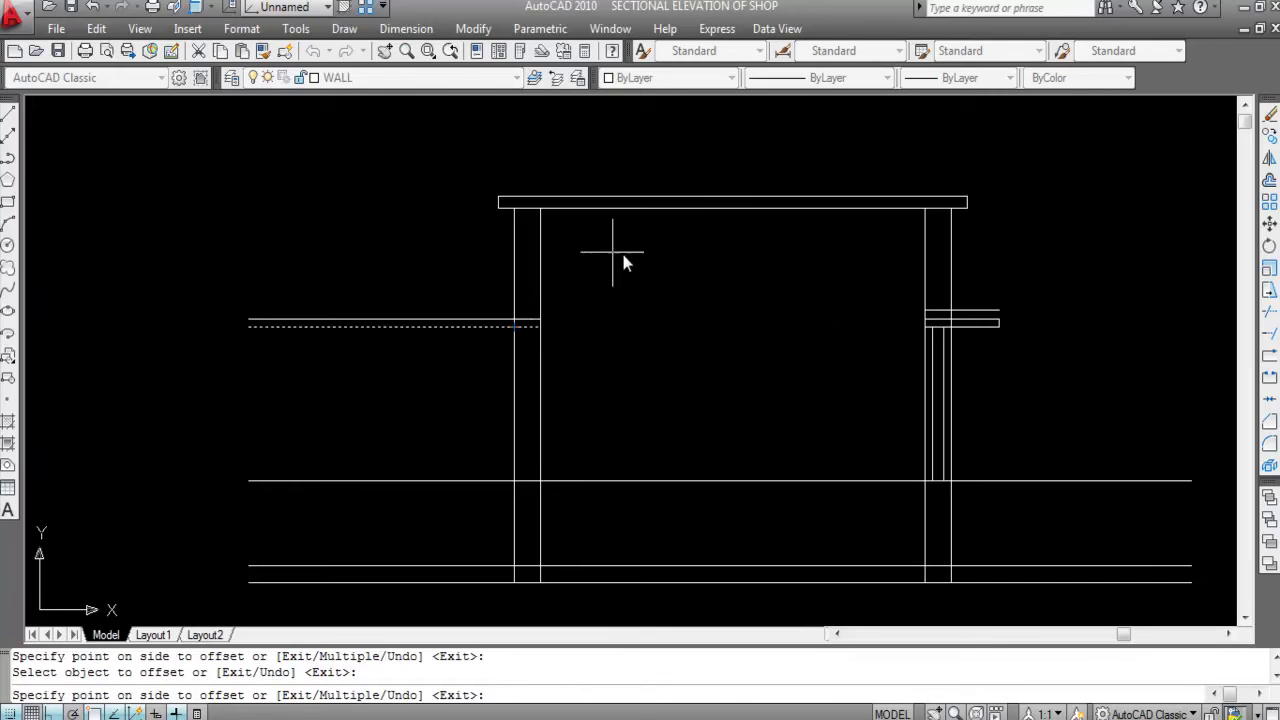
pyautogui.click(650, 262)
pyautogui.press('Escape')
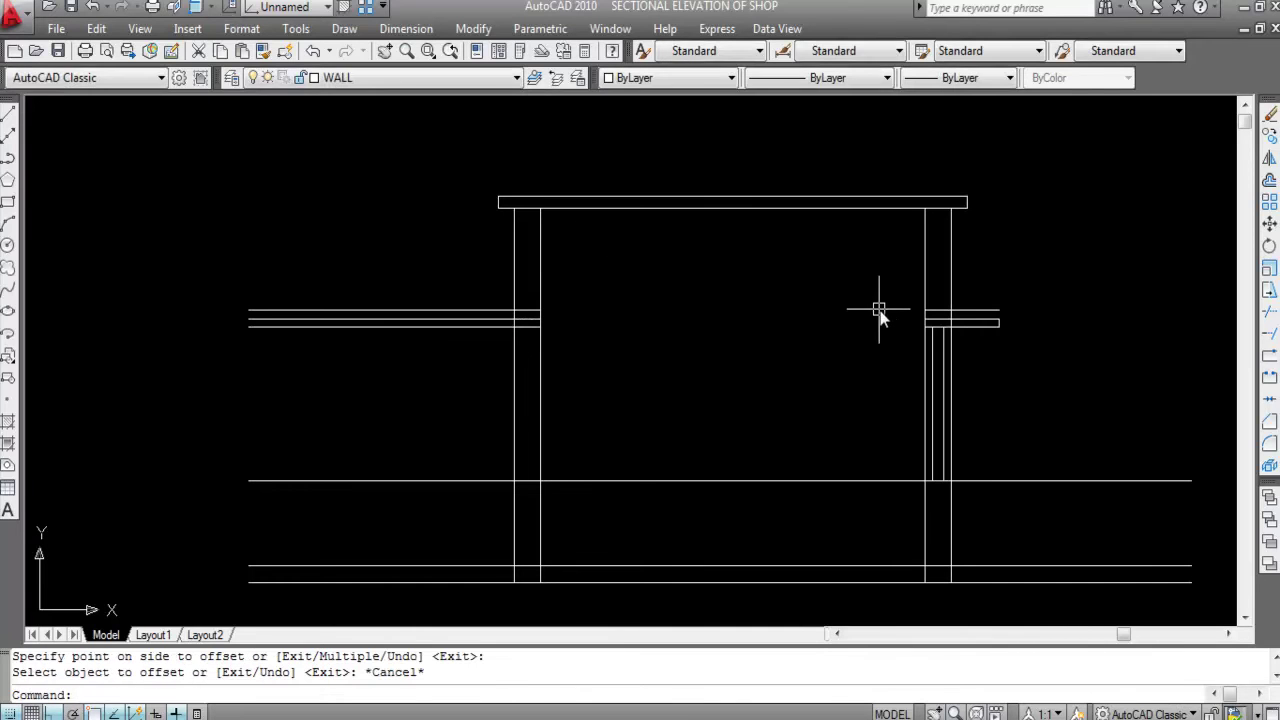
# Step: Erase the middle of the three lintel lines at the wall opposite the window
pyautogui.scroll(3, 540, 325)
pyautogui.click(530, 324)
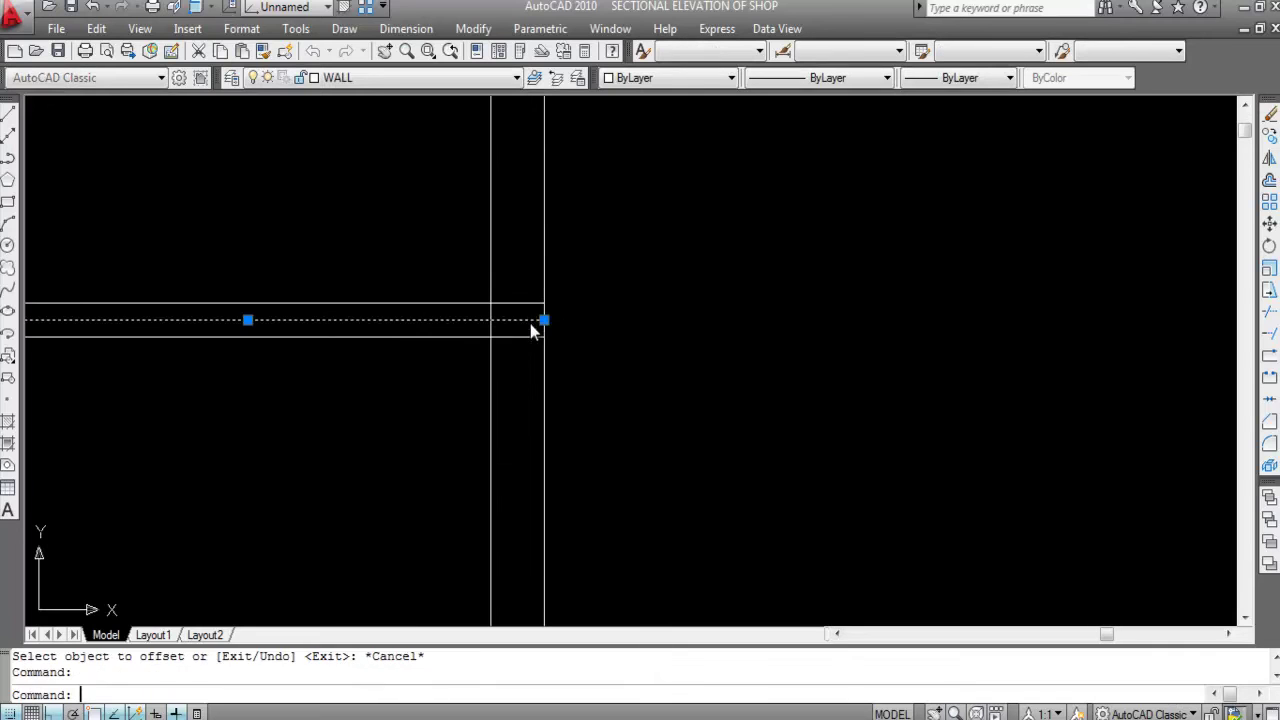
pyautogui.press('Delete')
pyautogui.scroll(-4, 390, 333)
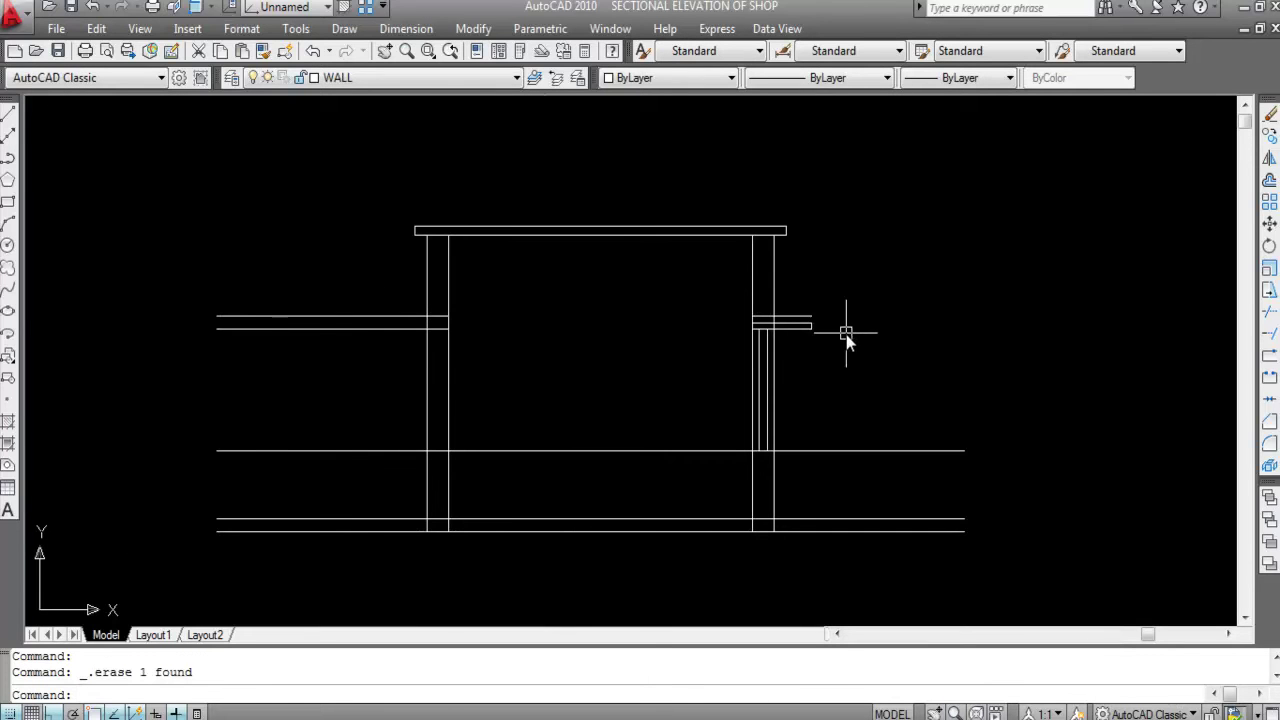
pyautogui.write('tr')
pyautogui.press('Return')
pyautogui.press('Return')
pyautogui.scroll(5, 768, 301)
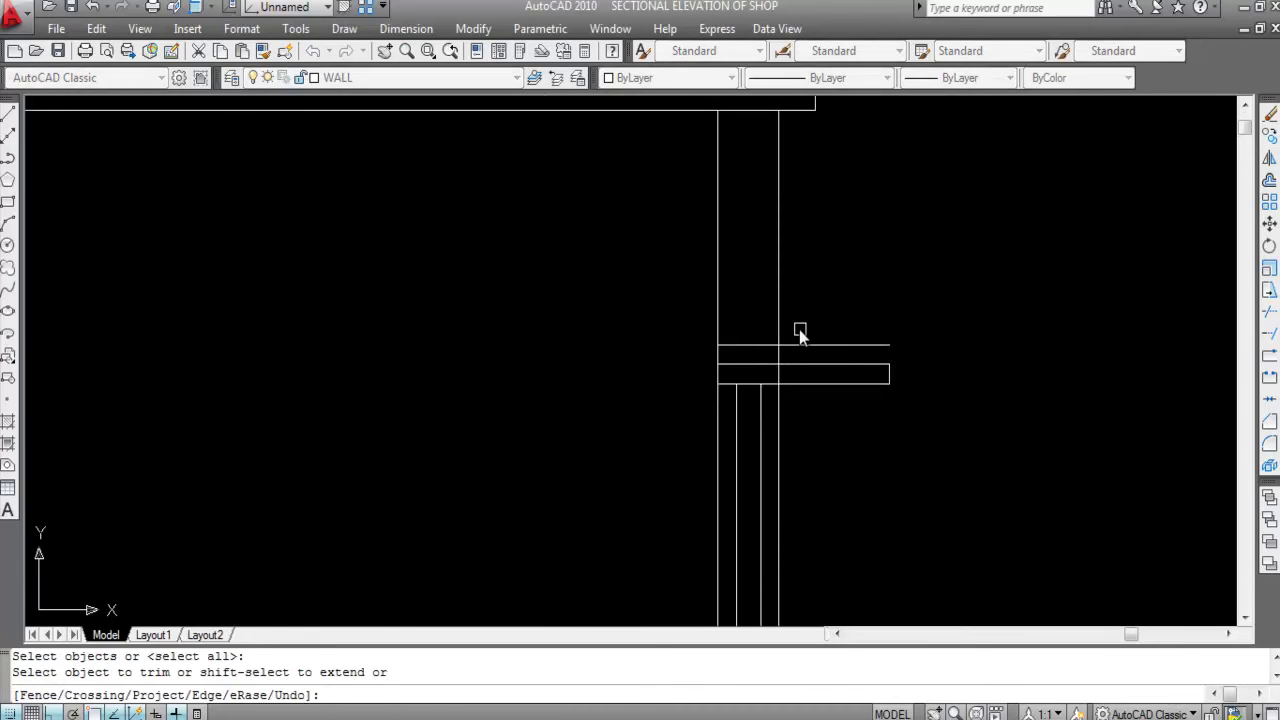
pyautogui.press('Escape')
pyautogui.write('tr')
pyautogui.press('Return')
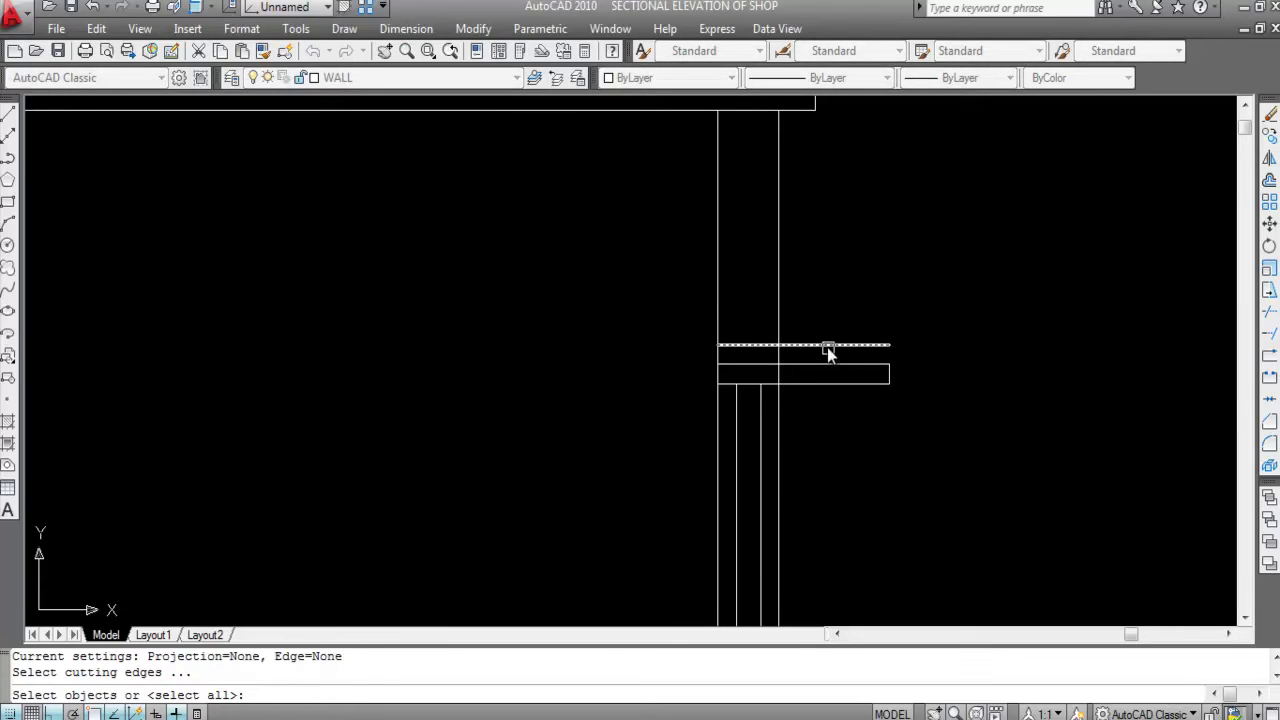
pyautogui.press('Return')
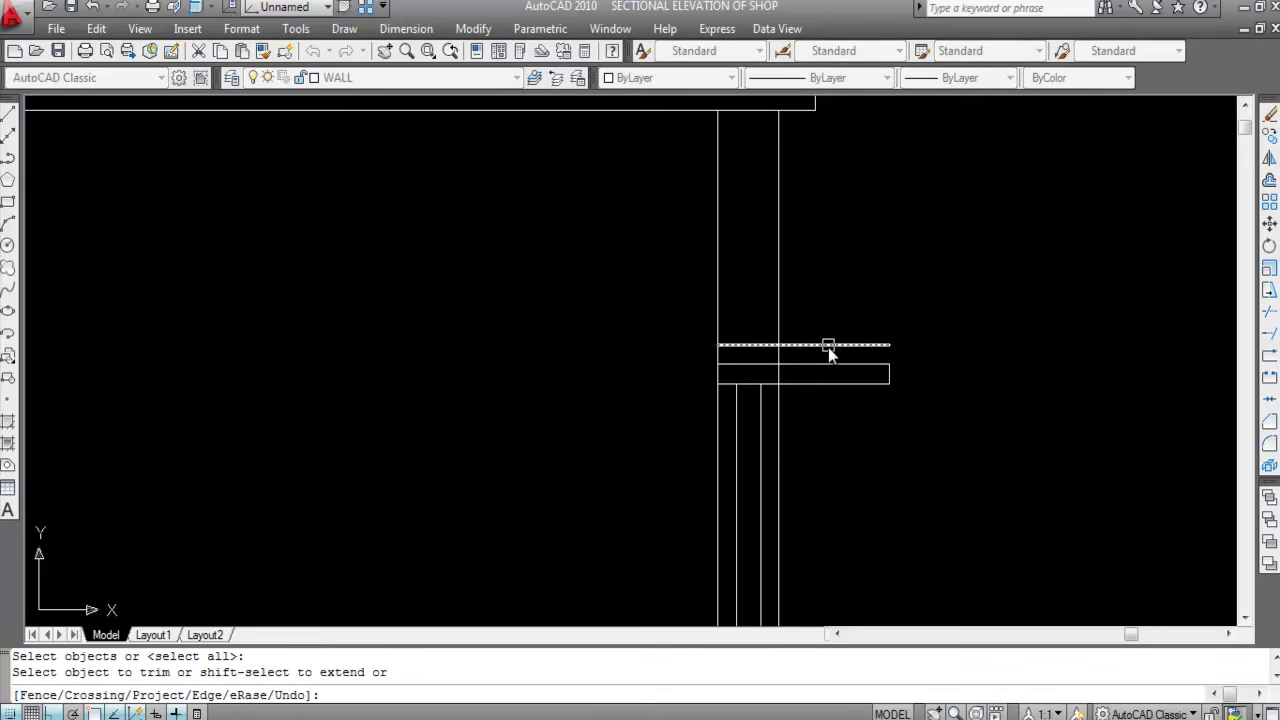
pyautogui.click(828, 347)
pyautogui.press('Return')
pyautogui.click(828, 348)
pyautogui.press('Escape')
# Step: Trim the window lintel's top line outside the wall, the sunshade's top line inside it, and the wall face across the sunshade
pyautogui.press('Return')
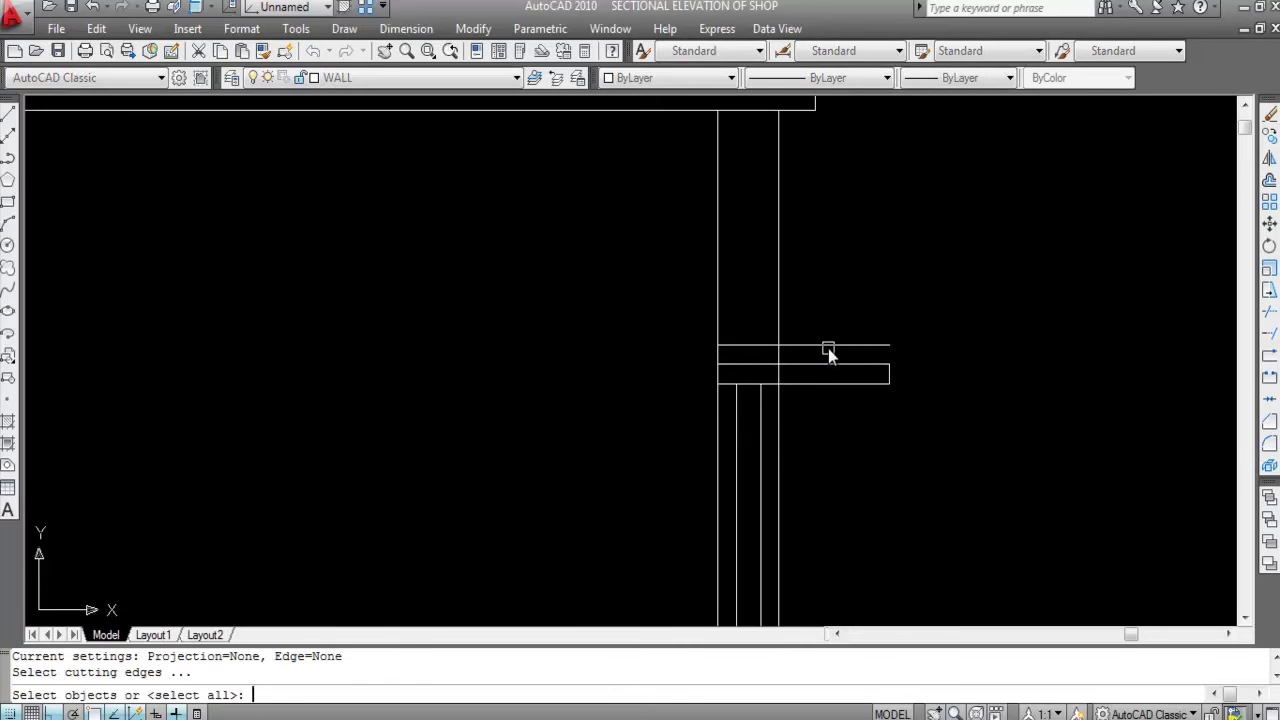
pyautogui.press('Return')
pyautogui.click(828, 348)
pyautogui.click(753, 365)
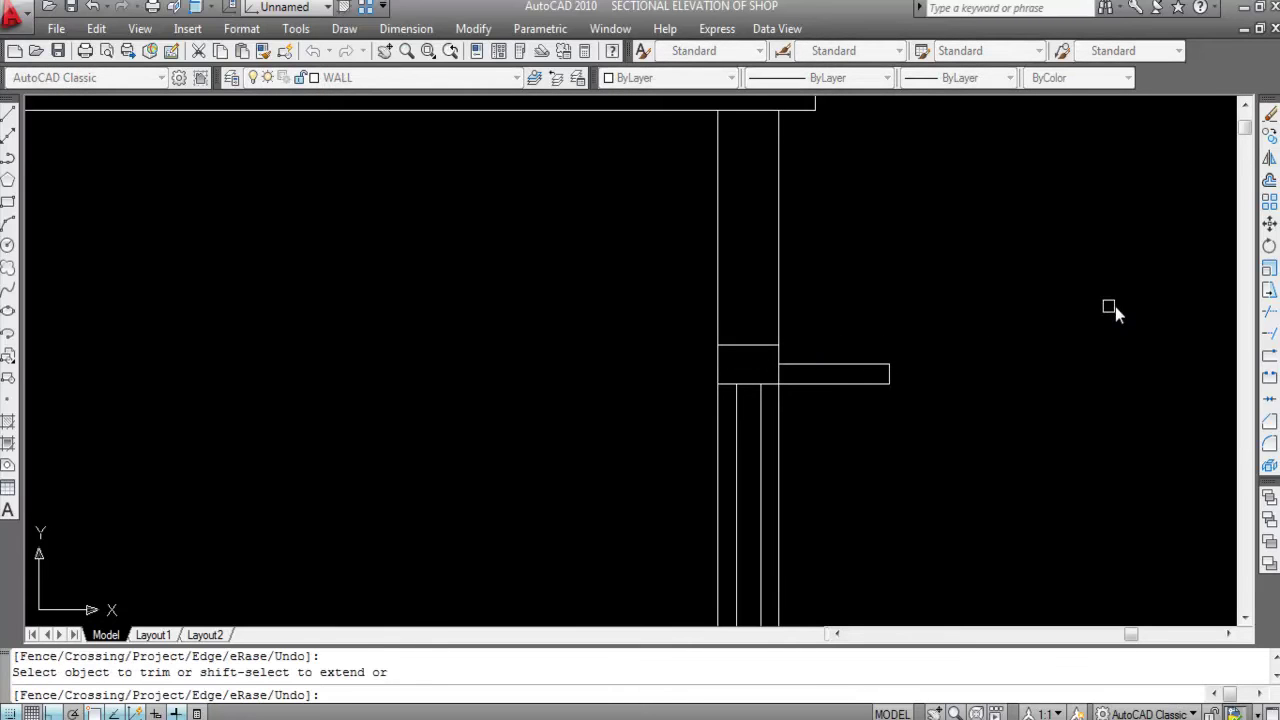
pyautogui.scroll(-1, 1108, 309)
pyautogui.scroll(4, 1029, 337)
pyautogui.scroll(-5, 1112, 352)
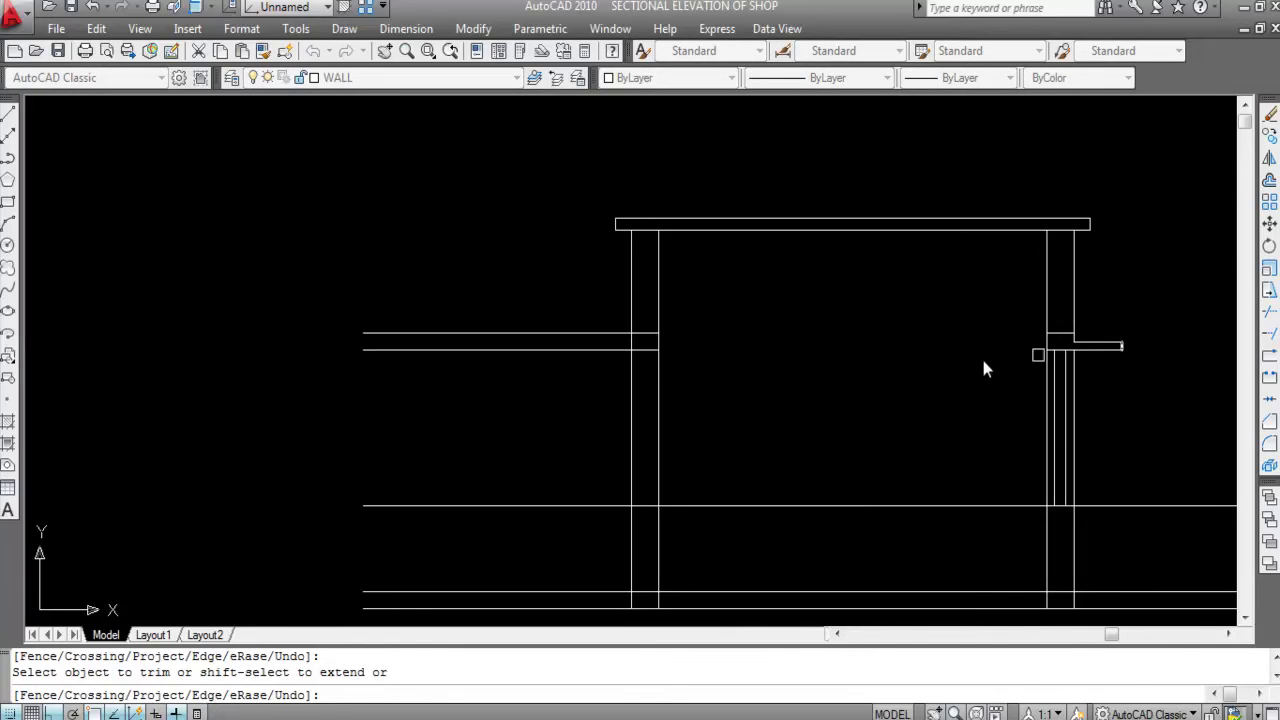
# Step: Trim the two lintel lines extending outside the wall opposite the window
pyautogui.scroll(1, 591, 350)
pyautogui.scroll(-2, 566, 305)
pyautogui.click(591, 297)
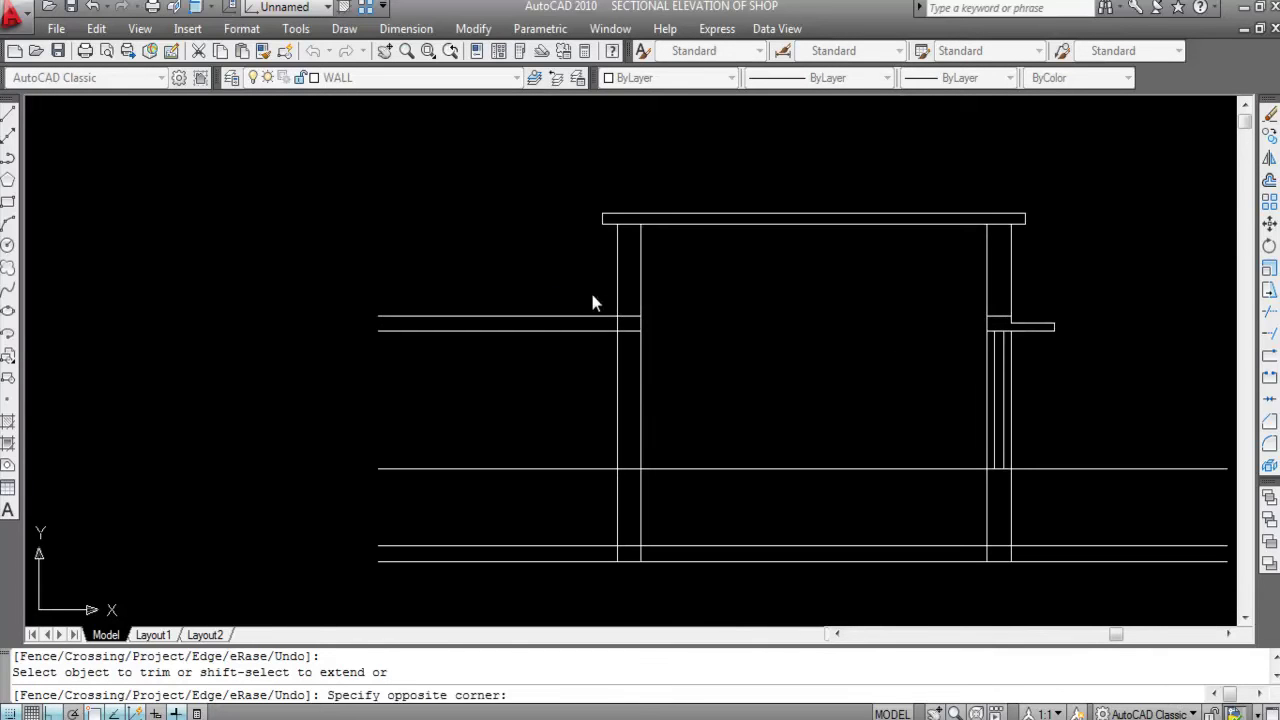
pyautogui.click(551, 371)
pyautogui.scroll(-2, 600, 342)
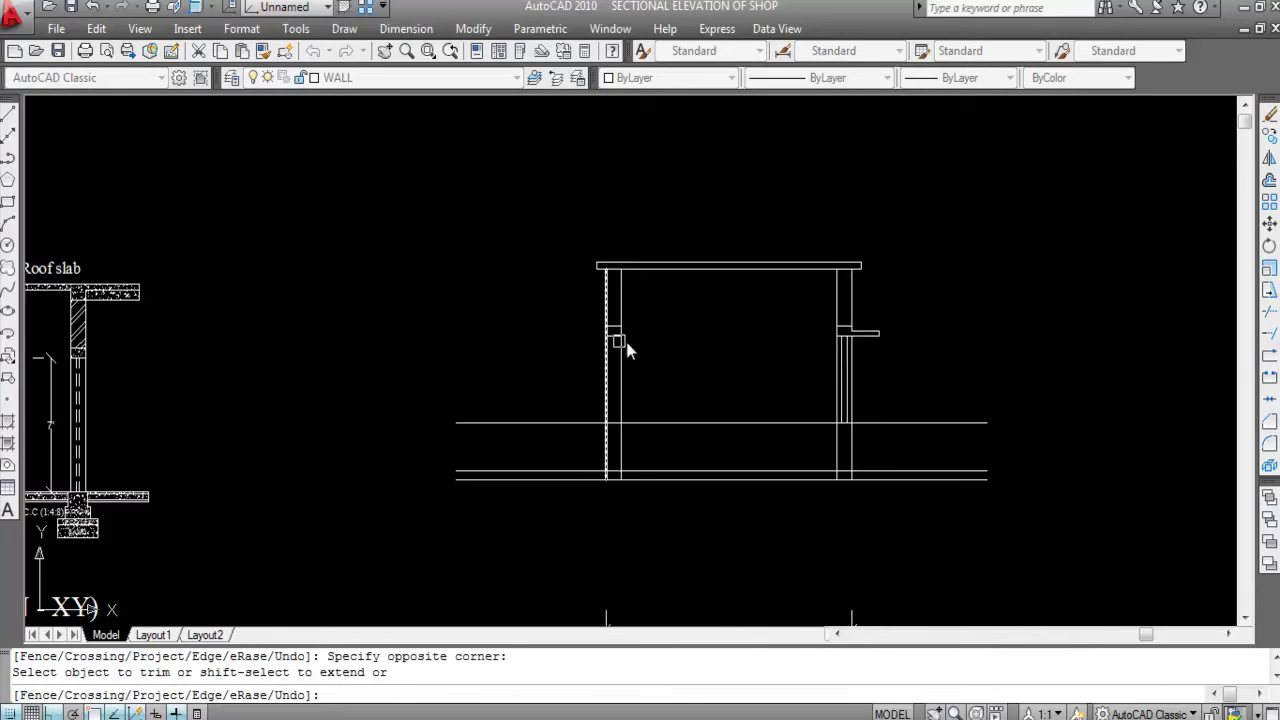
pyautogui.scroll(-2, 631, 337)
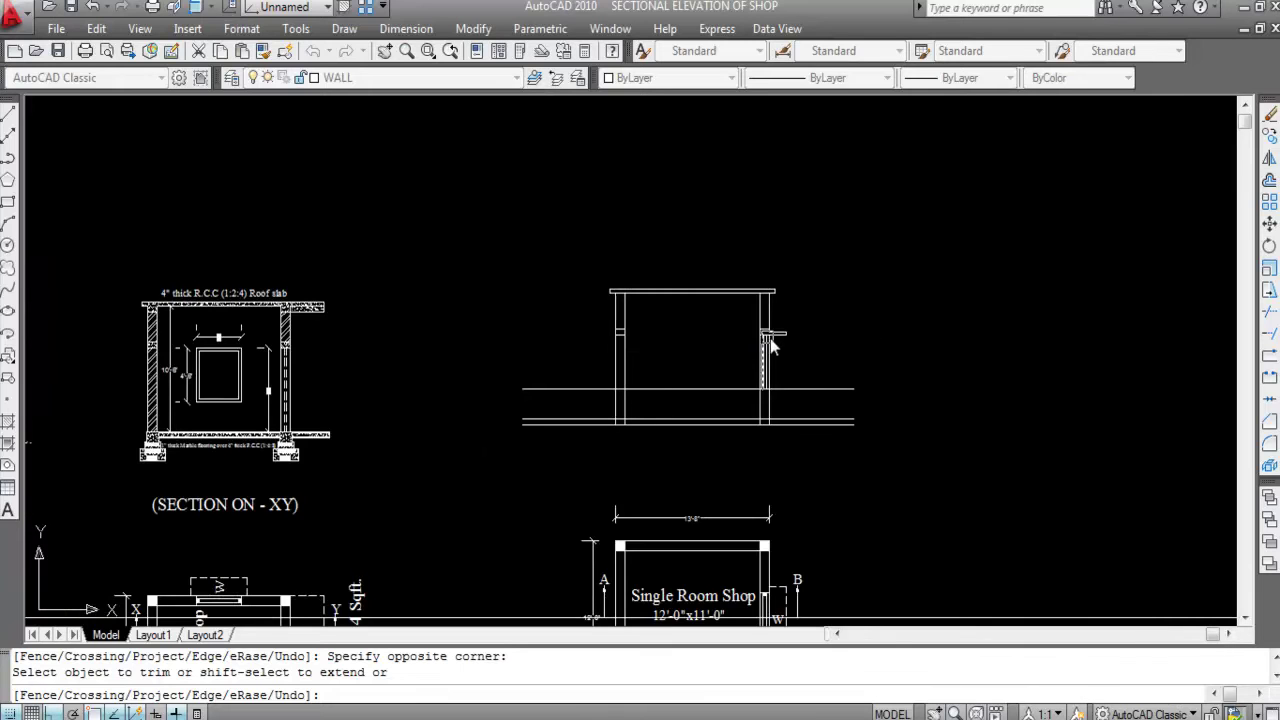
pyautogui.scroll(3, 778, 338)
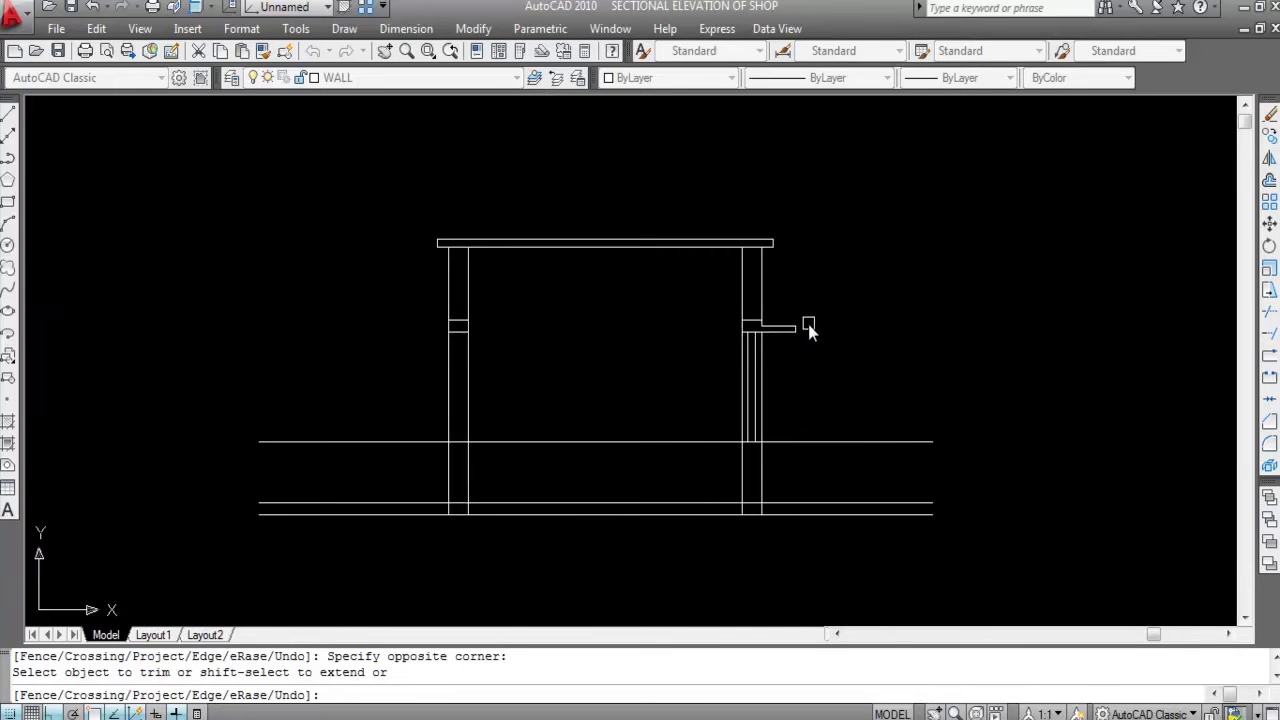
pyautogui.press('Escape')
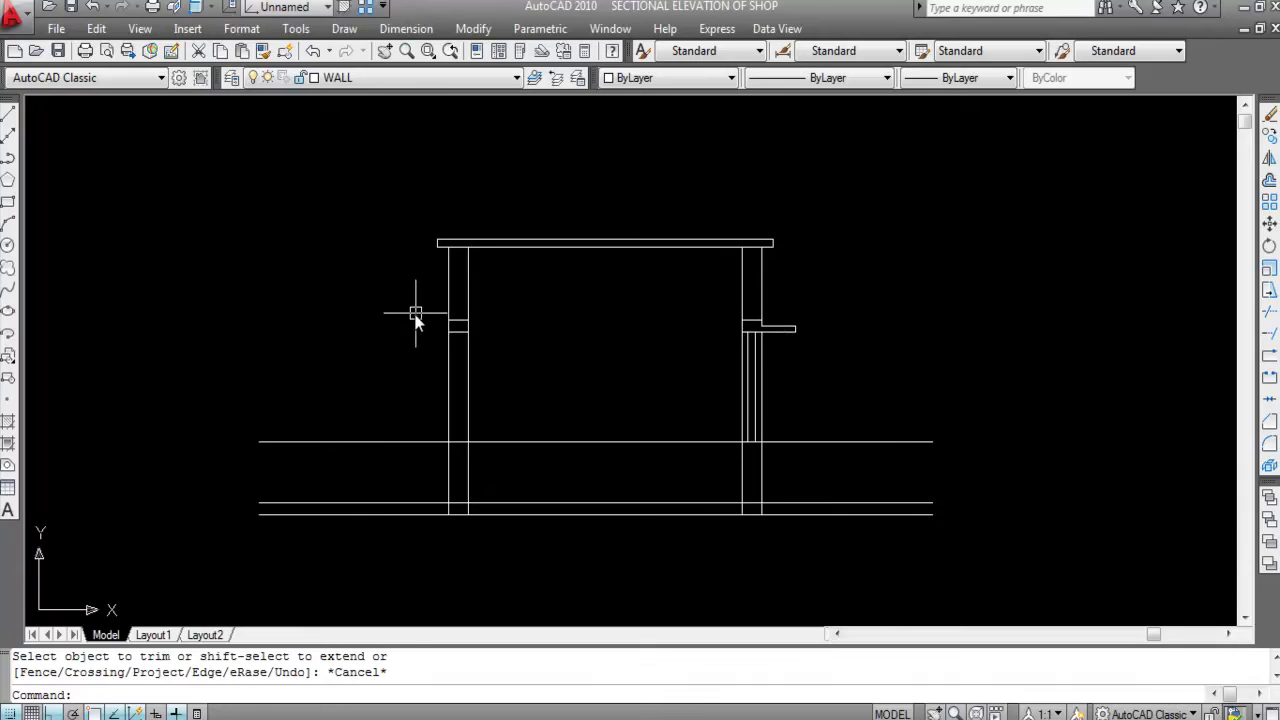
# Step: Offset the roof slab's underside downward by 6" for the beam over the walls
pyautogui.scroll(2, 458, 245)
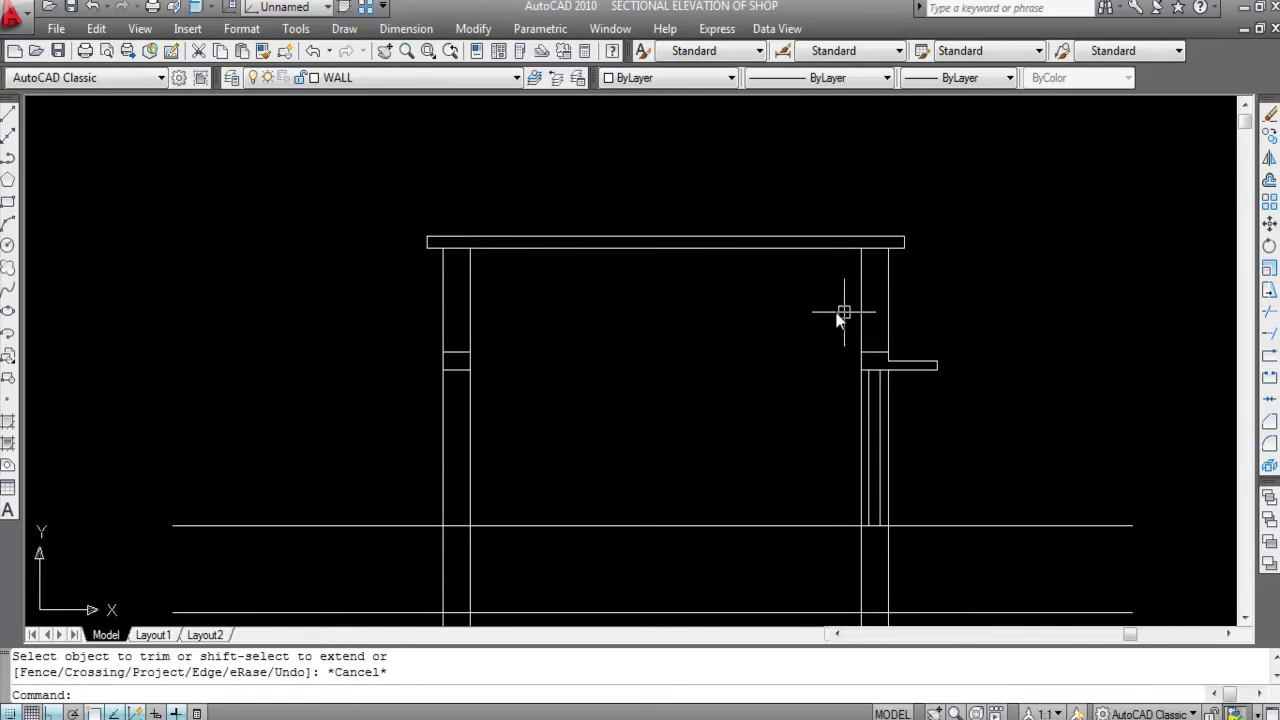
pyautogui.scroll(-4, 769, 294)
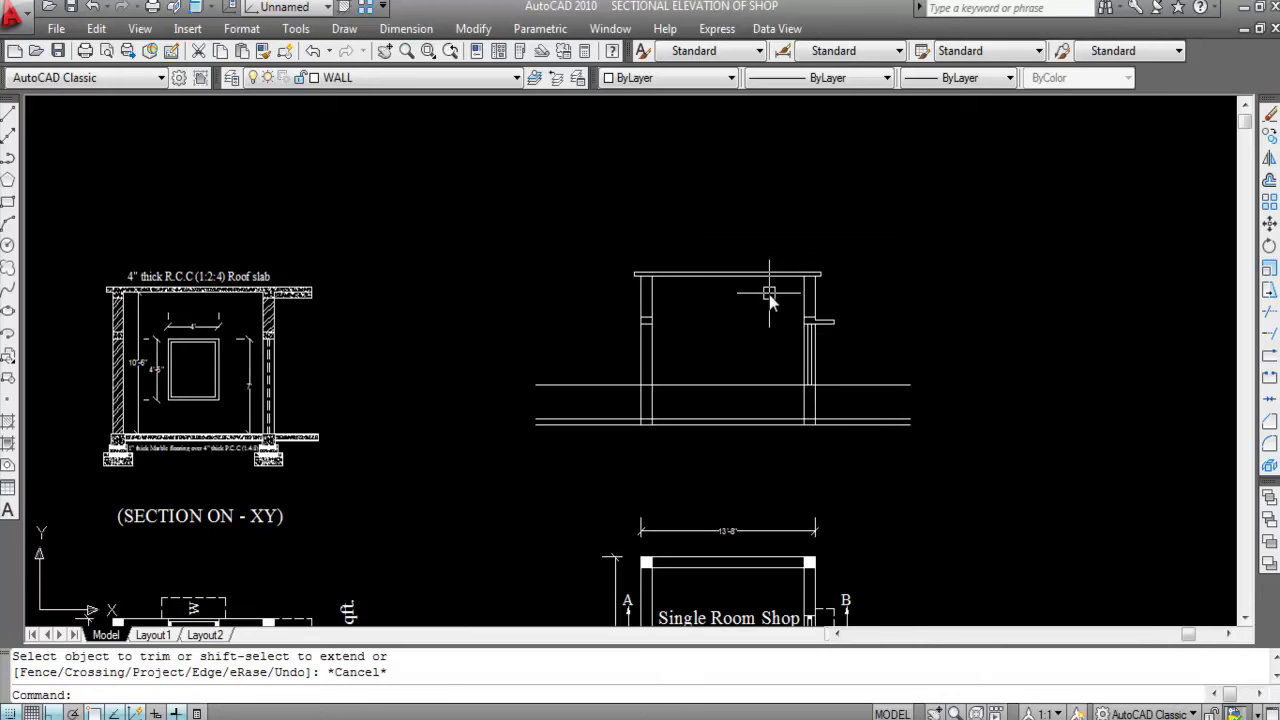
pyautogui.press('Return')
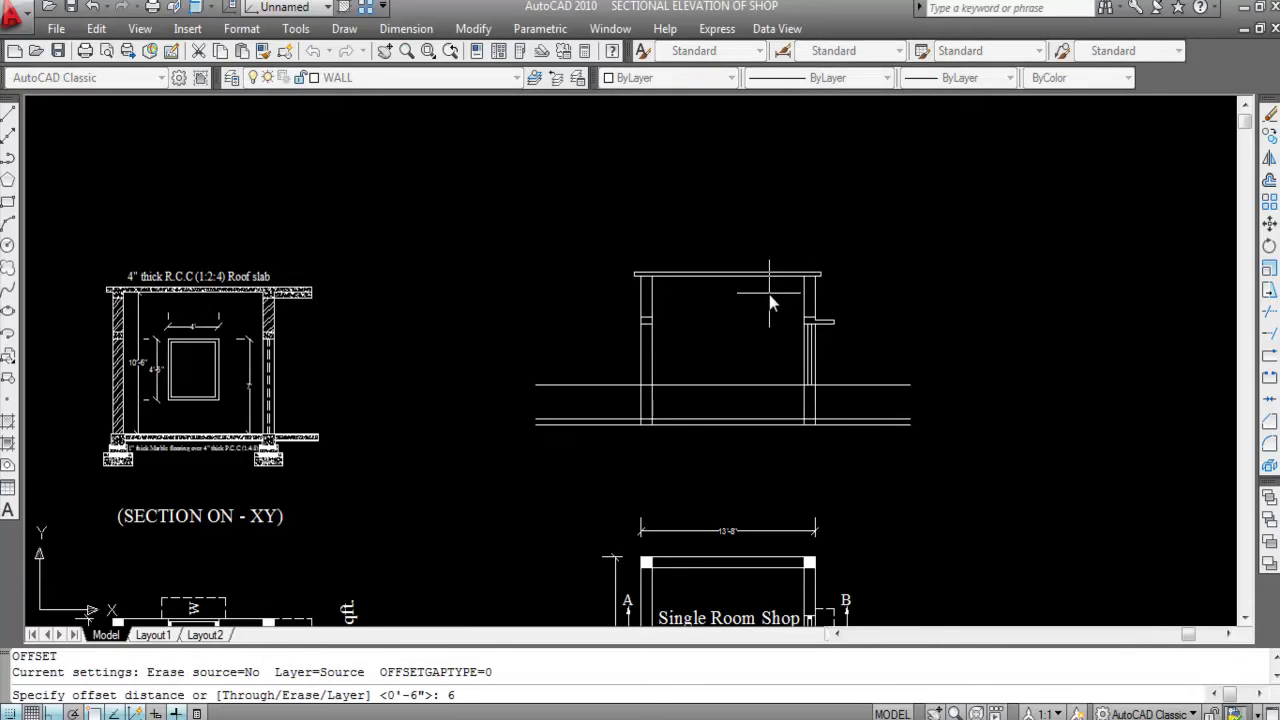
pyautogui.write('6')
pyautogui.press('Return')
pyautogui.scroll(3, 703, 283)
pyautogui.click(700, 265)
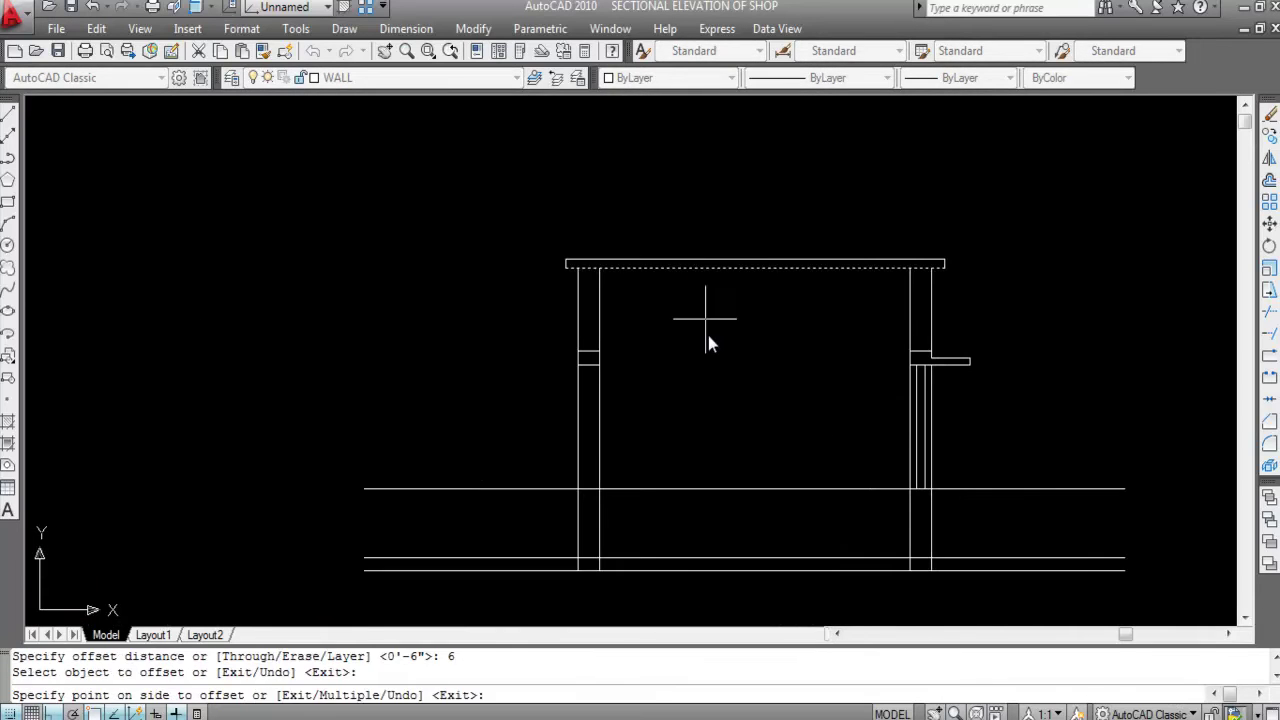
pyautogui.click(708, 343)
pyautogui.press('Return')
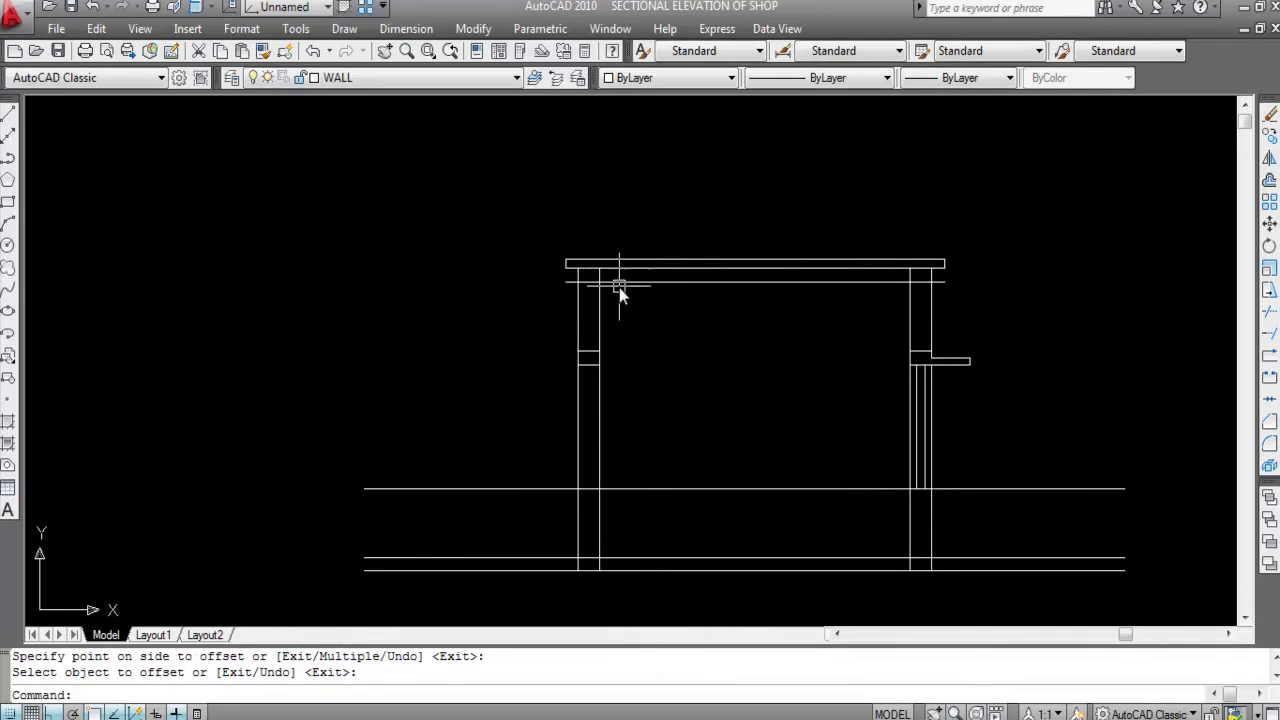
# Step: Trim the beam line outside the left wall and the slab's underside between that wall's faces
pyautogui.write('TR')
pyautogui.press('Return')
pyautogui.scroll(2, 589, 263)
pyautogui.press('Return')
pyautogui.scroll(2, 568, 291)
pyautogui.click(554, 295)
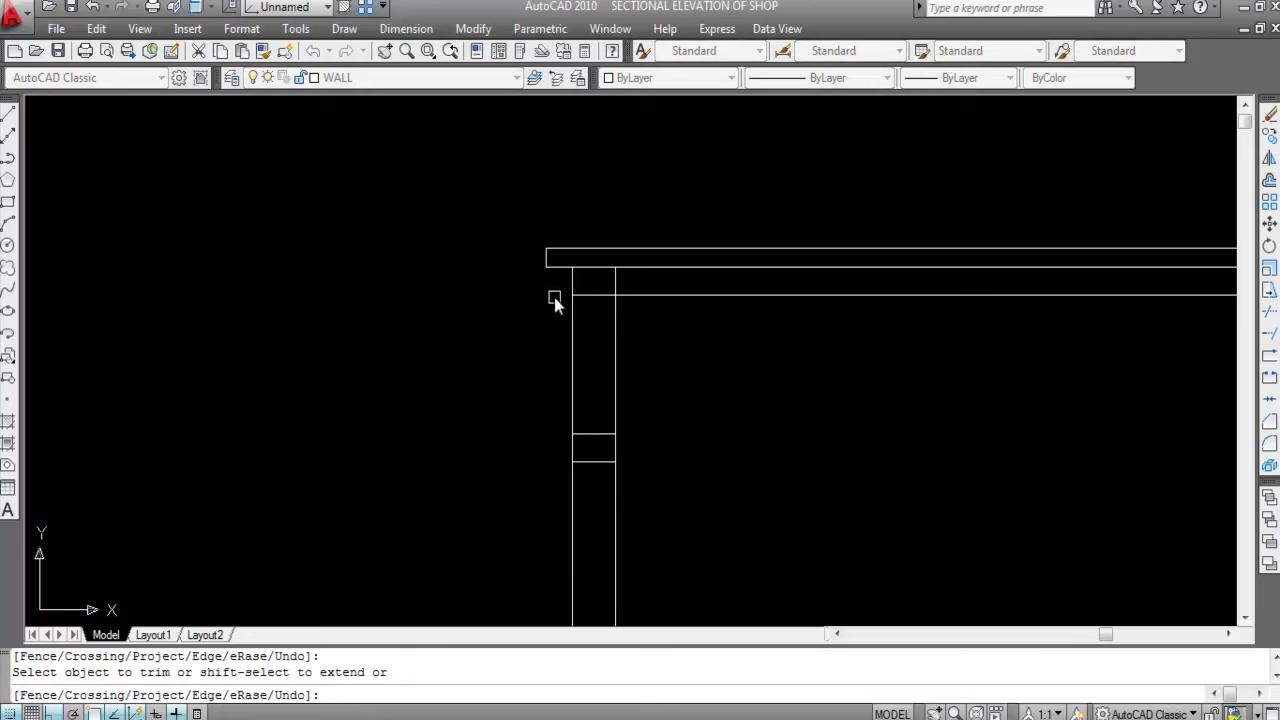
pyautogui.click(584, 300)
# Step: Trim the beam line outside the window wall and across the room, and the slab's underside within the window wall
pyautogui.scroll(-4, 584, 307)
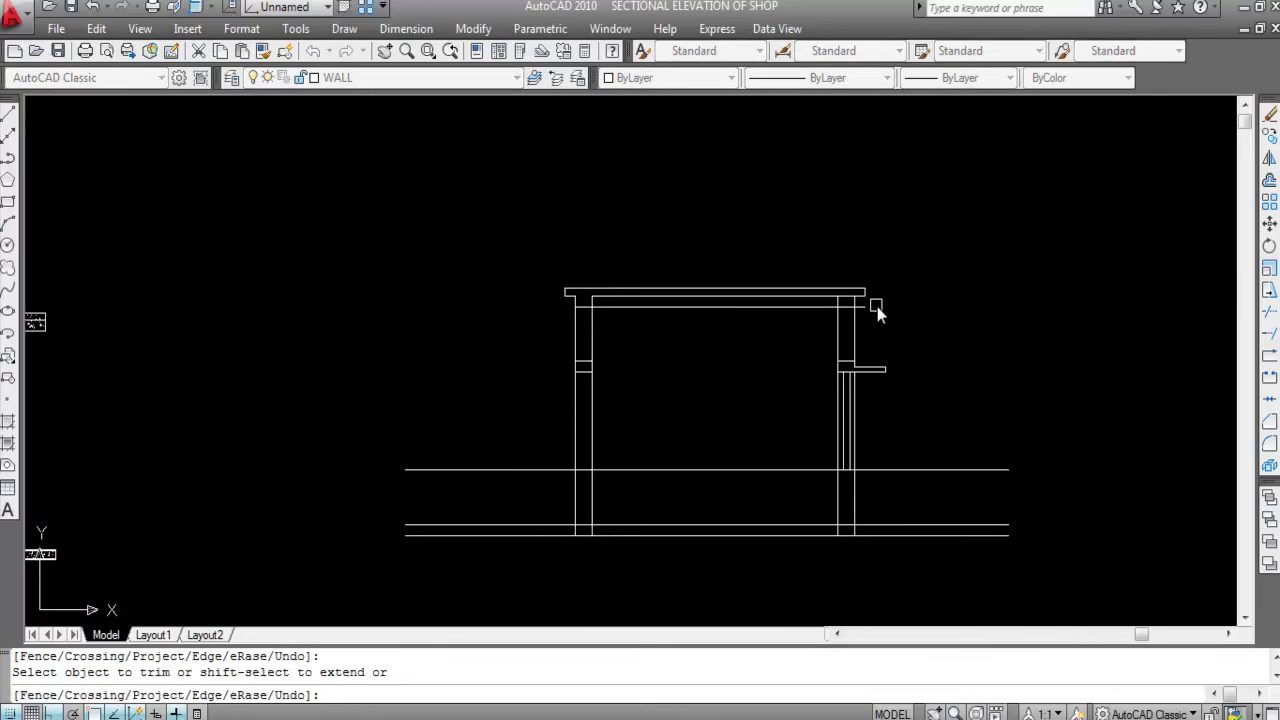
pyautogui.scroll(3, 877, 306)
pyautogui.click(845, 307)
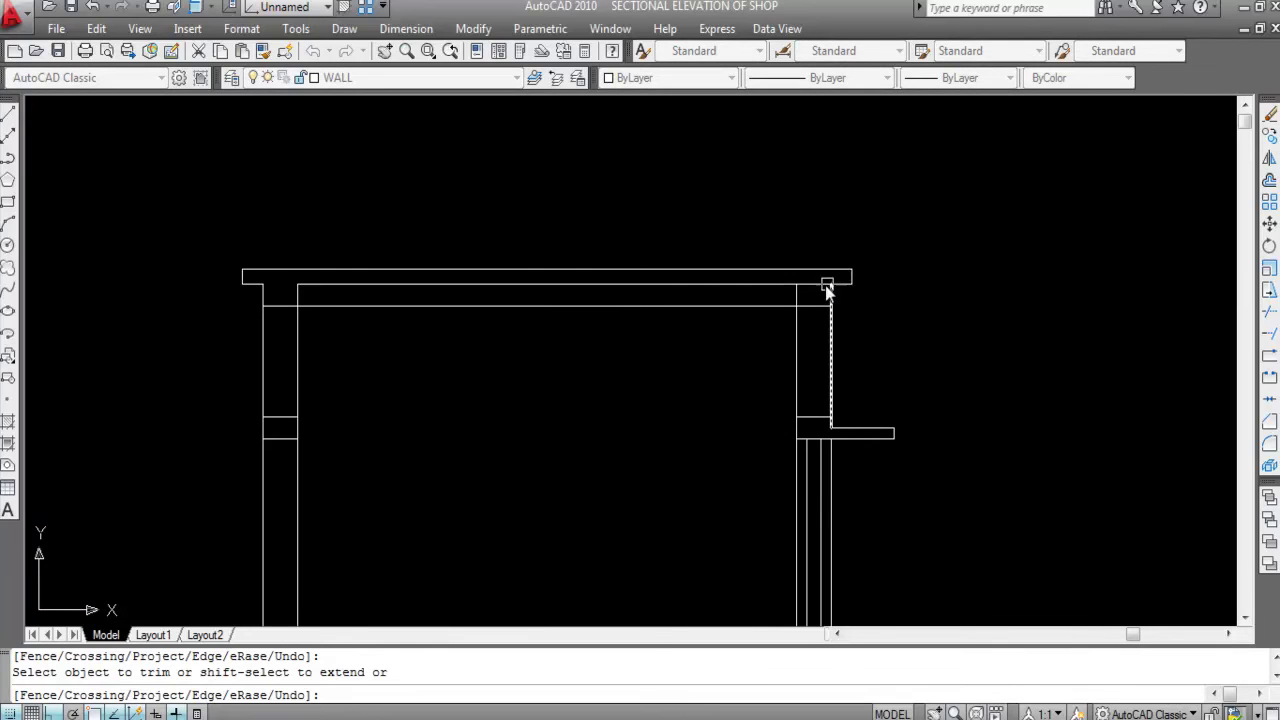
pyautogui.click(712, 309)
pyautogui.press('Escape')
pyautogui.scroll(-4, 705, 277)
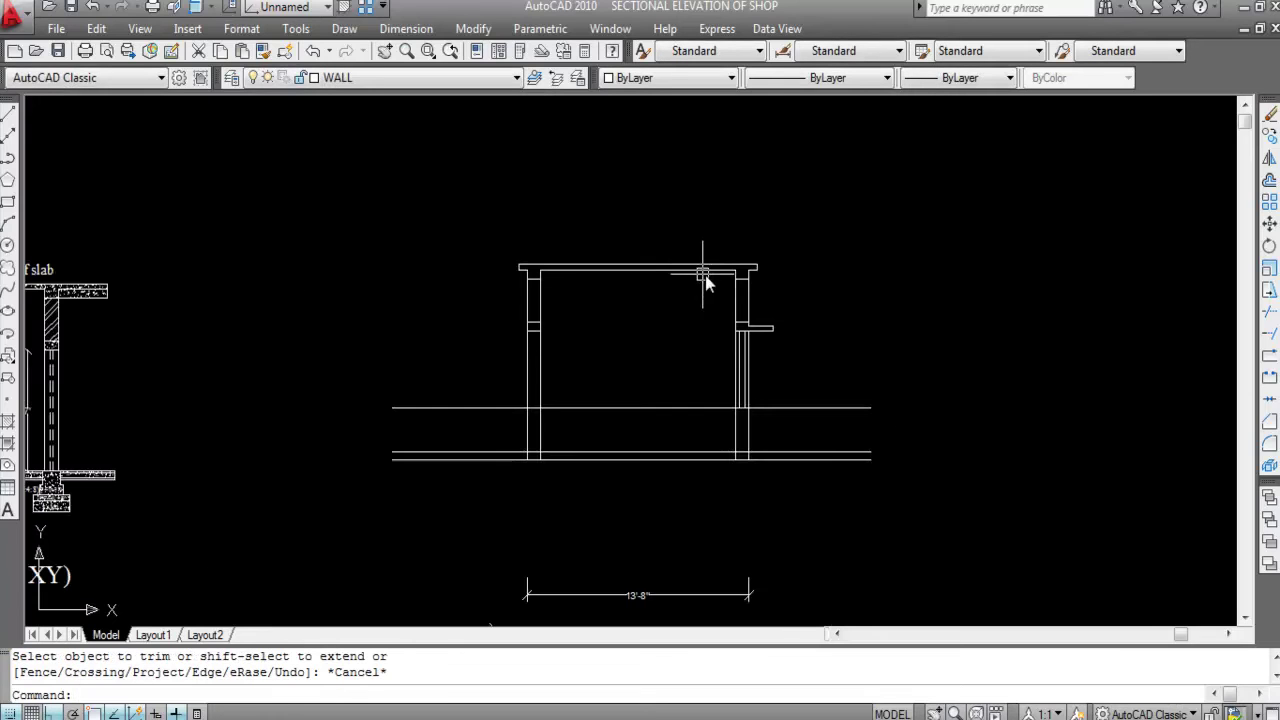
pyautogui.scroll(2, 733, 278)
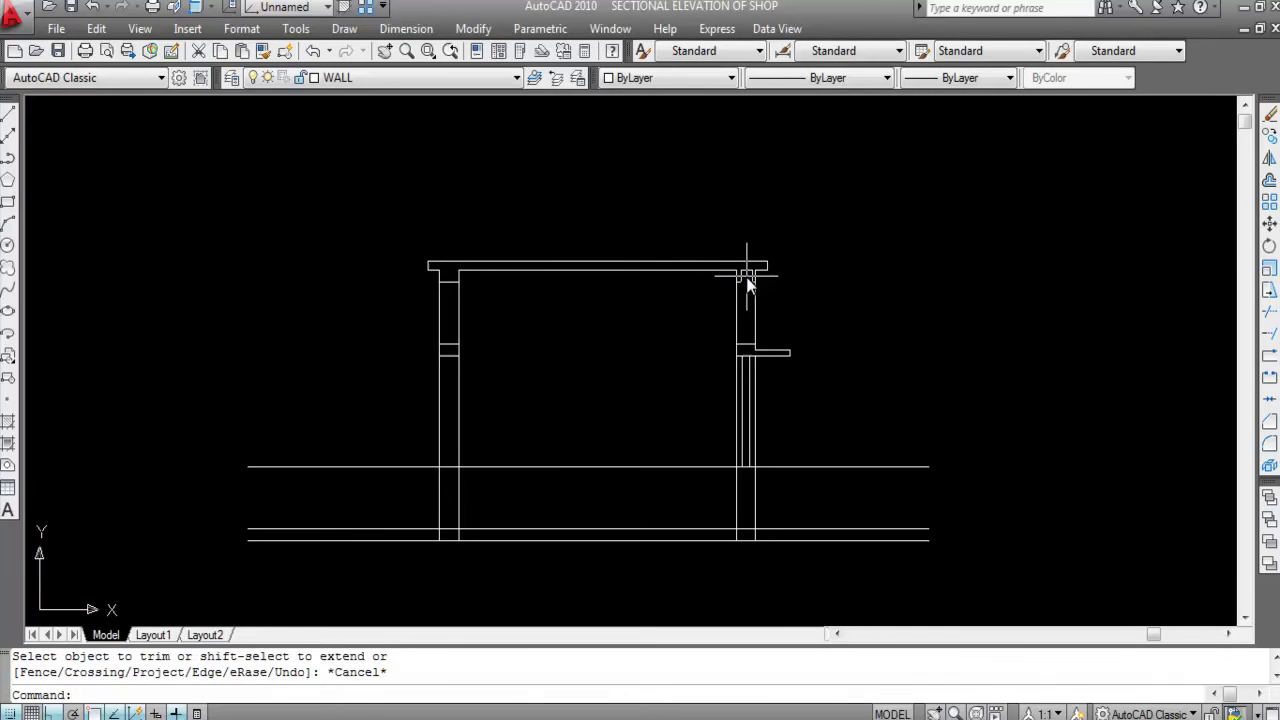
pyautogui.scroll(-2, 793, 292)
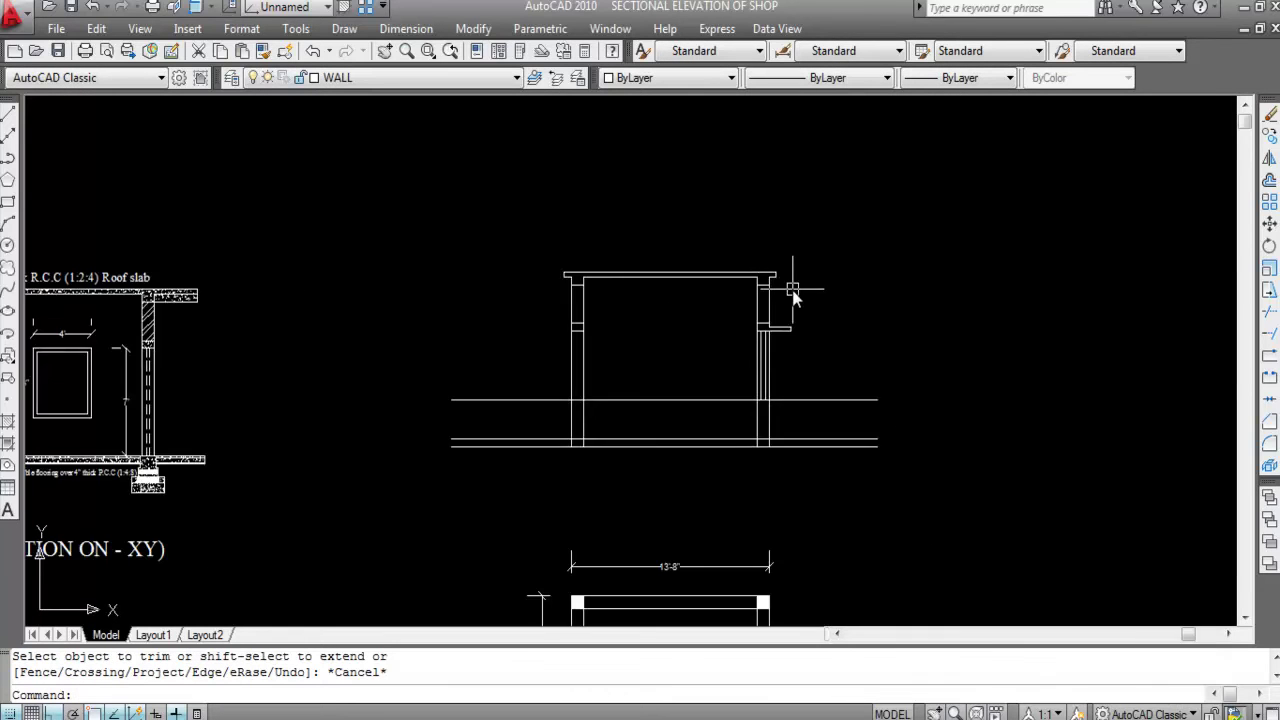
# Step: Trim the window's sill line on both sides of the window wall, keeping only the piece between the wall's faces
pyautogui.scroll(-2, 793, 292)
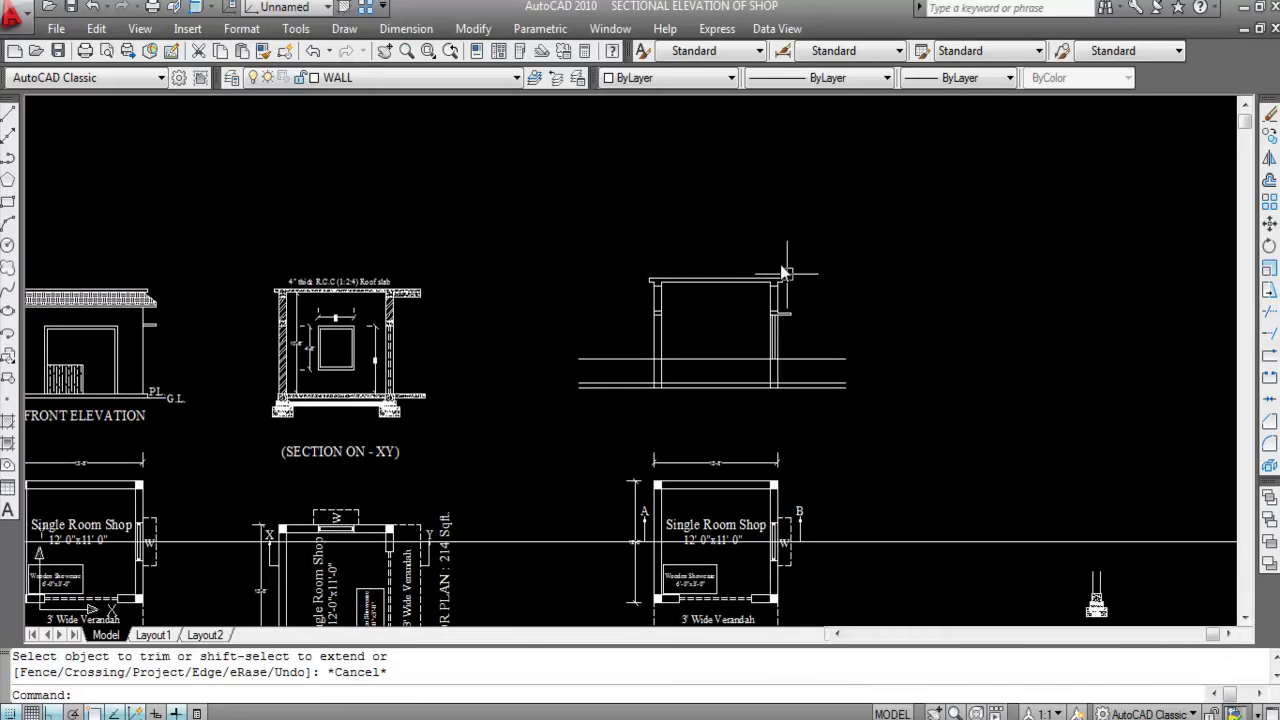
pyautogui.scroll(-2, 766, 224)
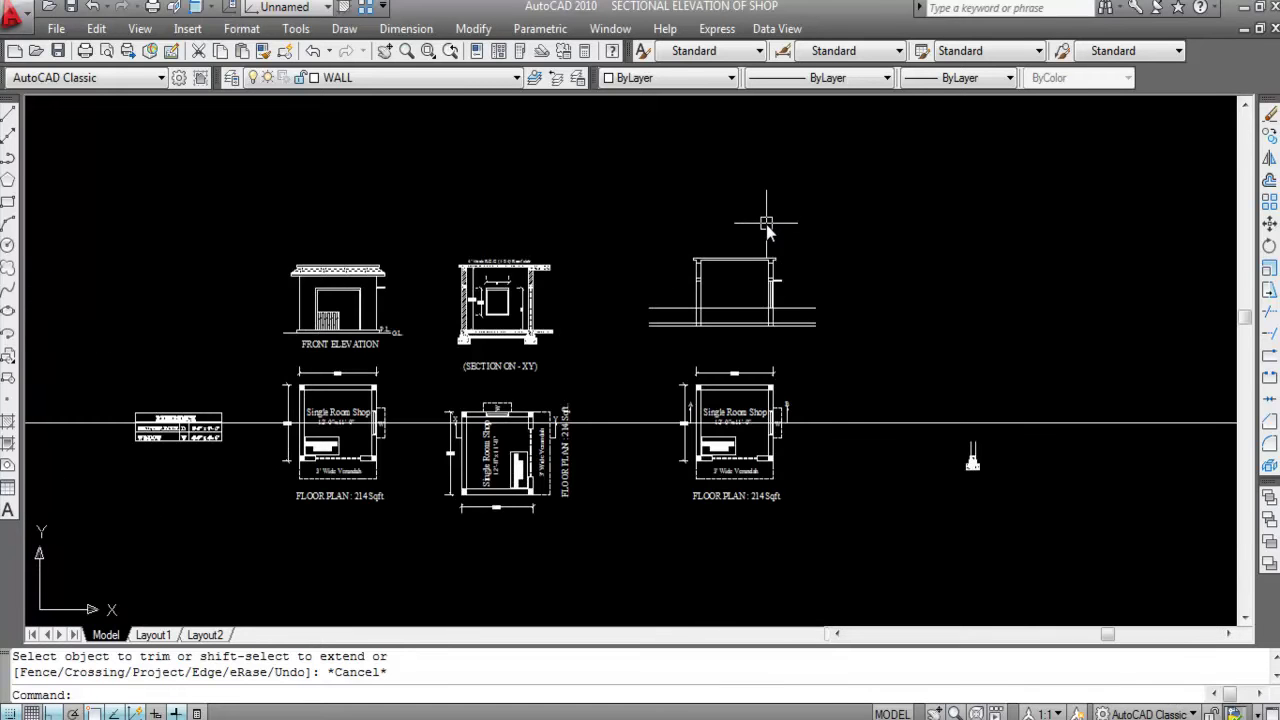
pyautogui.scroll(2, 850, 397)
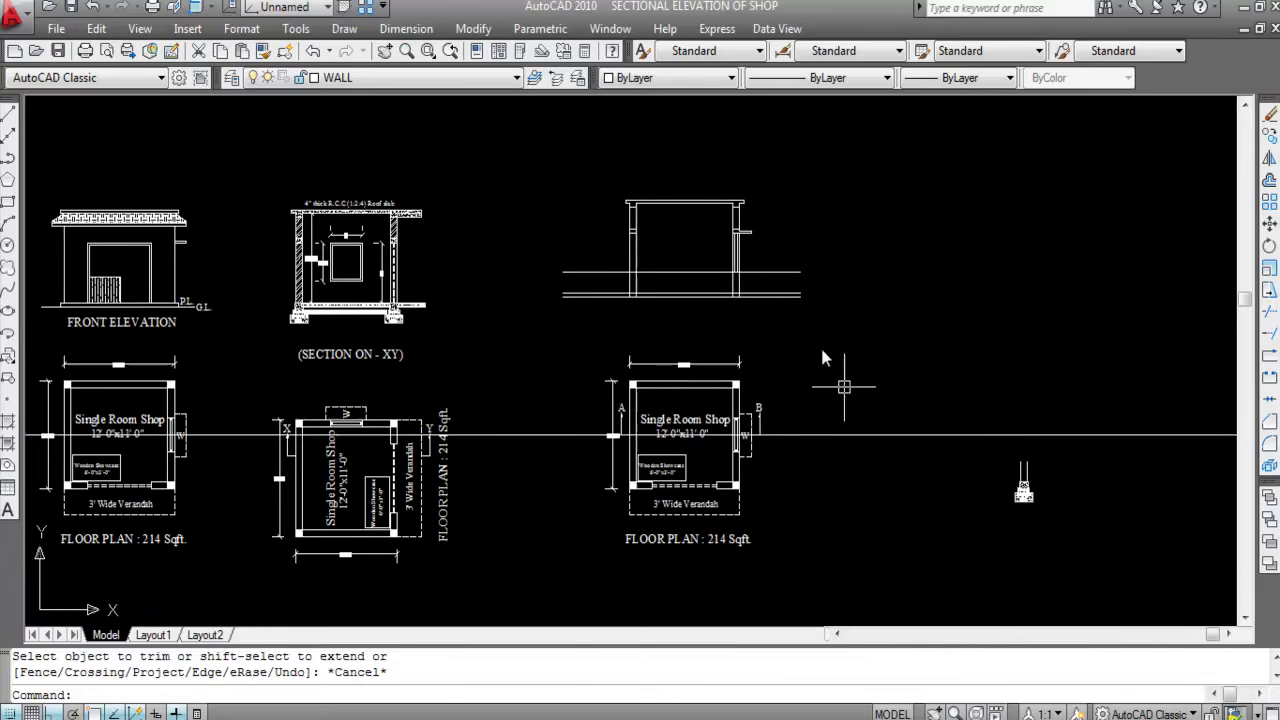
pyautogui.scroll(1, 725, 240)
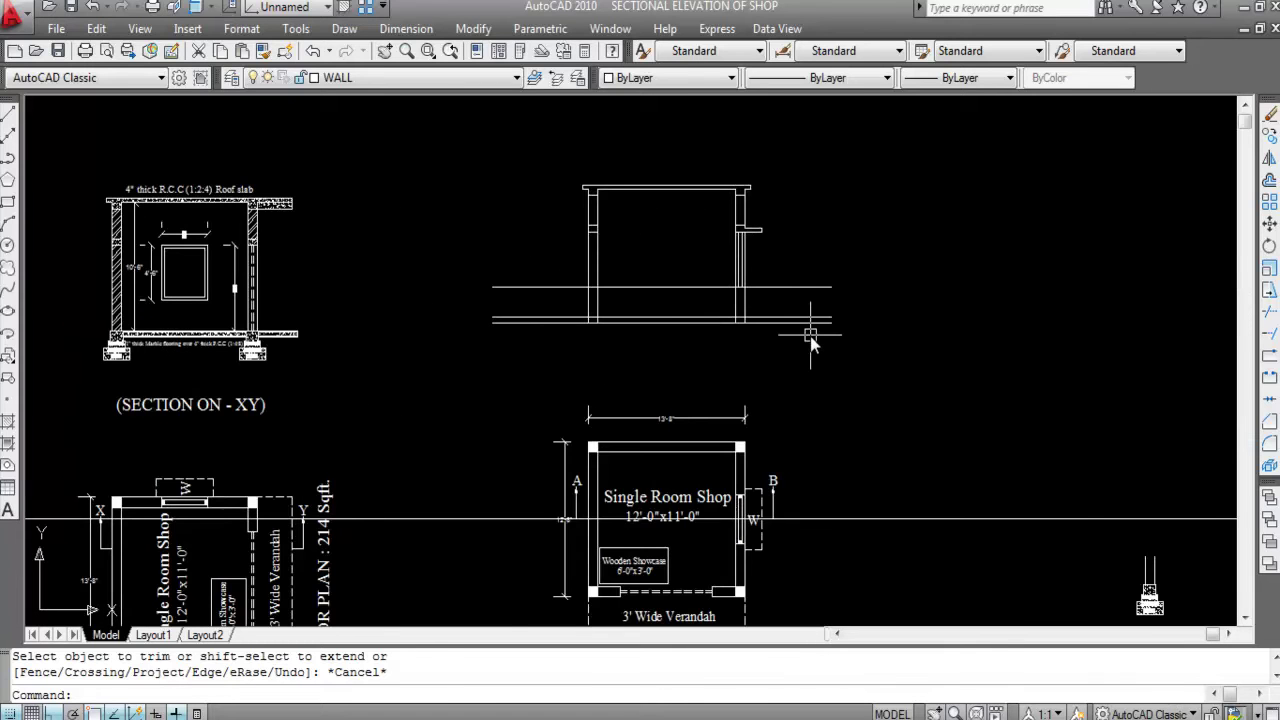
pyautogui.scroll(1, 738, 260)
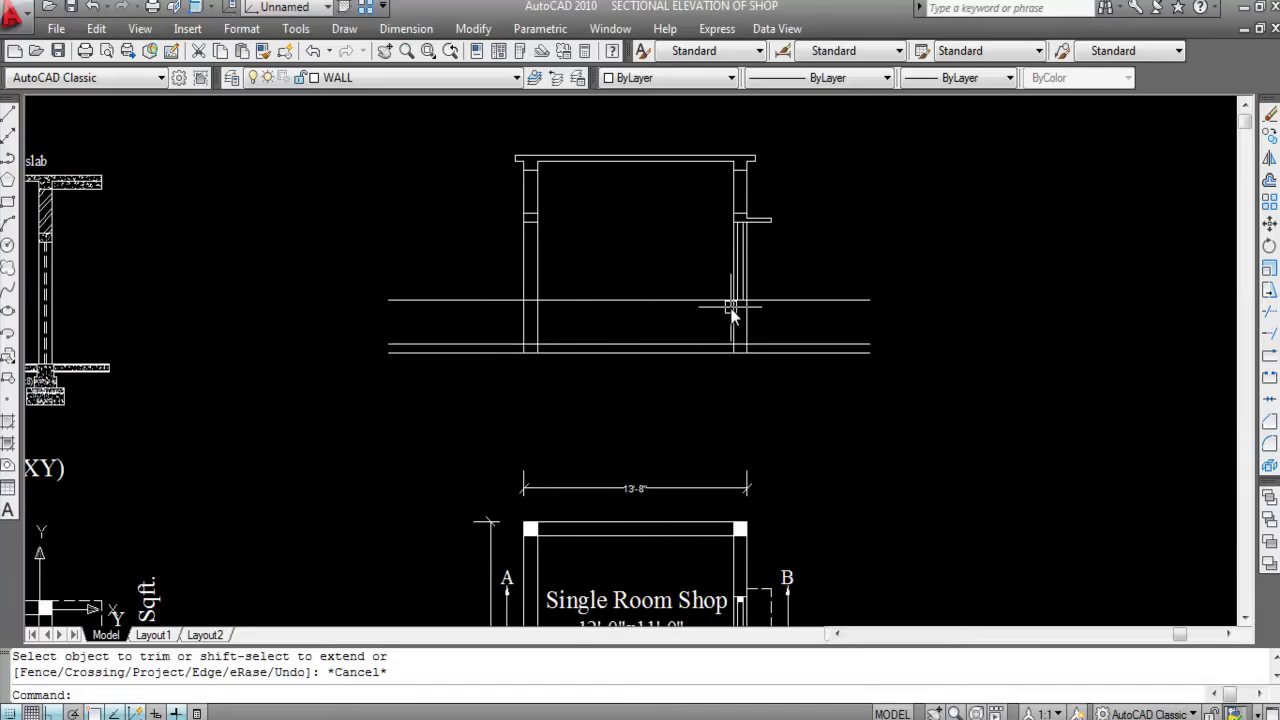
pyautogui.press('Return')
pyautogui.scroll(1, 733, 312)
pyautogui.click(786, 316)
pyautogui.click(679, 304)
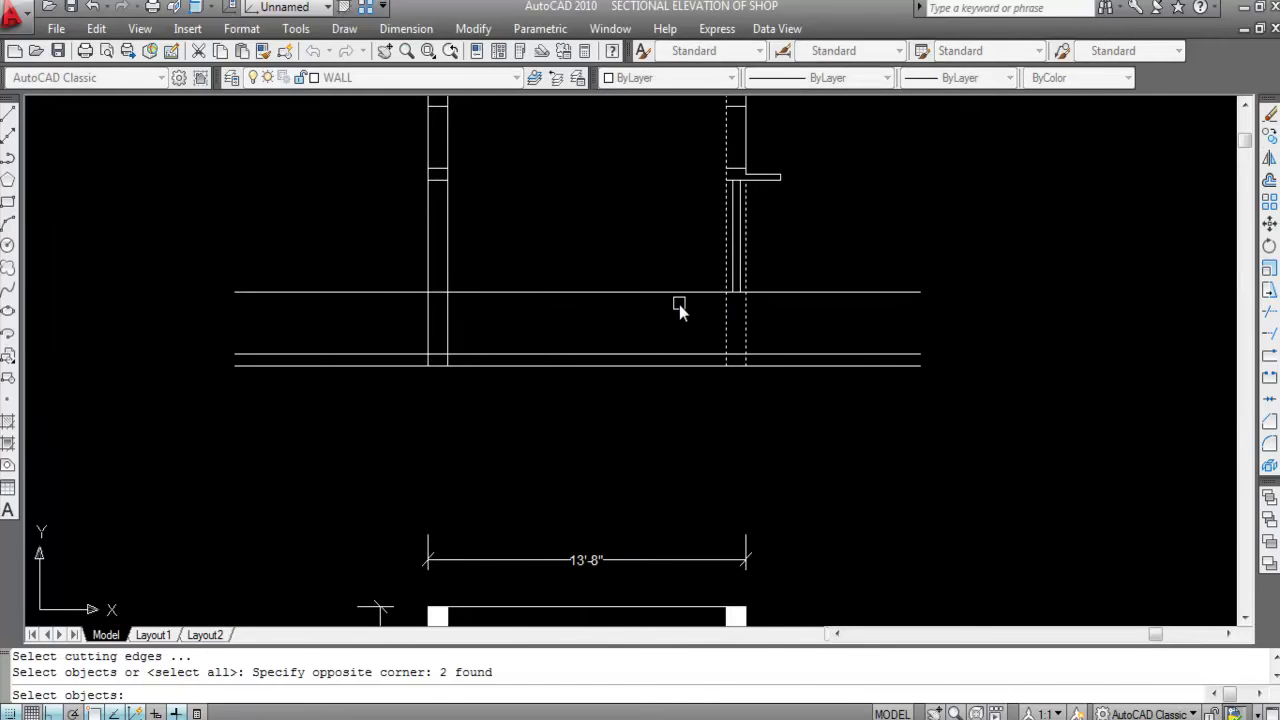
pyautogui.press('Return')
pyautogui.click(682, 286)
pyautogui.click(665, 313)
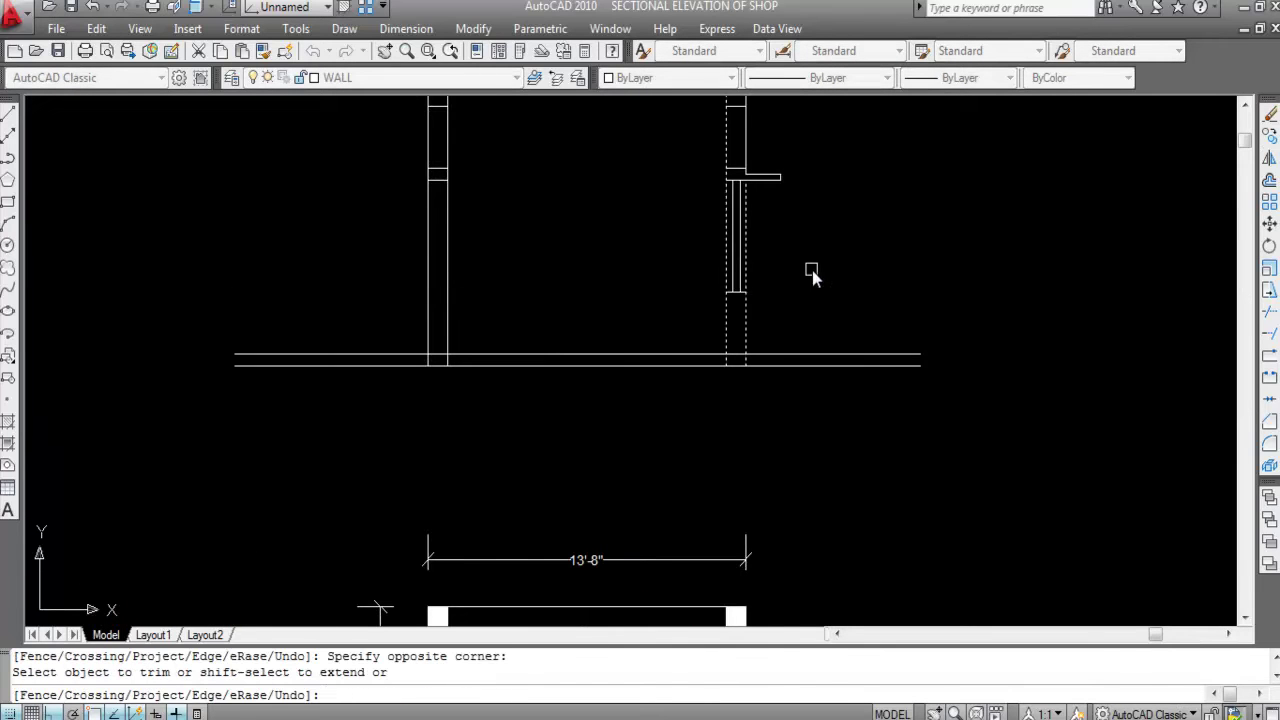
pyautogui.press('Return')
# Step: Hatch the roof slab and its beams in the A-B section with the AR-CONC concrete pattern
pyautogui.scroll(-2, 746, 257)
pyautogui.scroll(1, 746, 258)
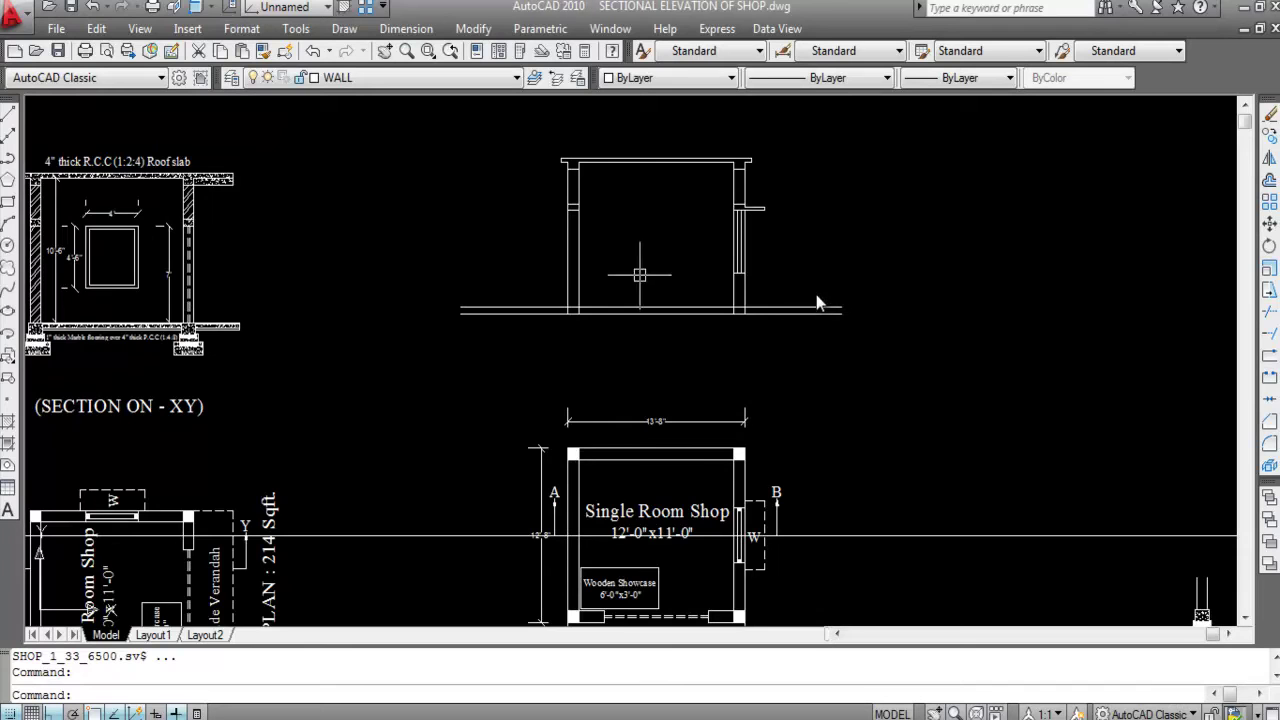
pyautogui.scroll(-2, 738, 258)
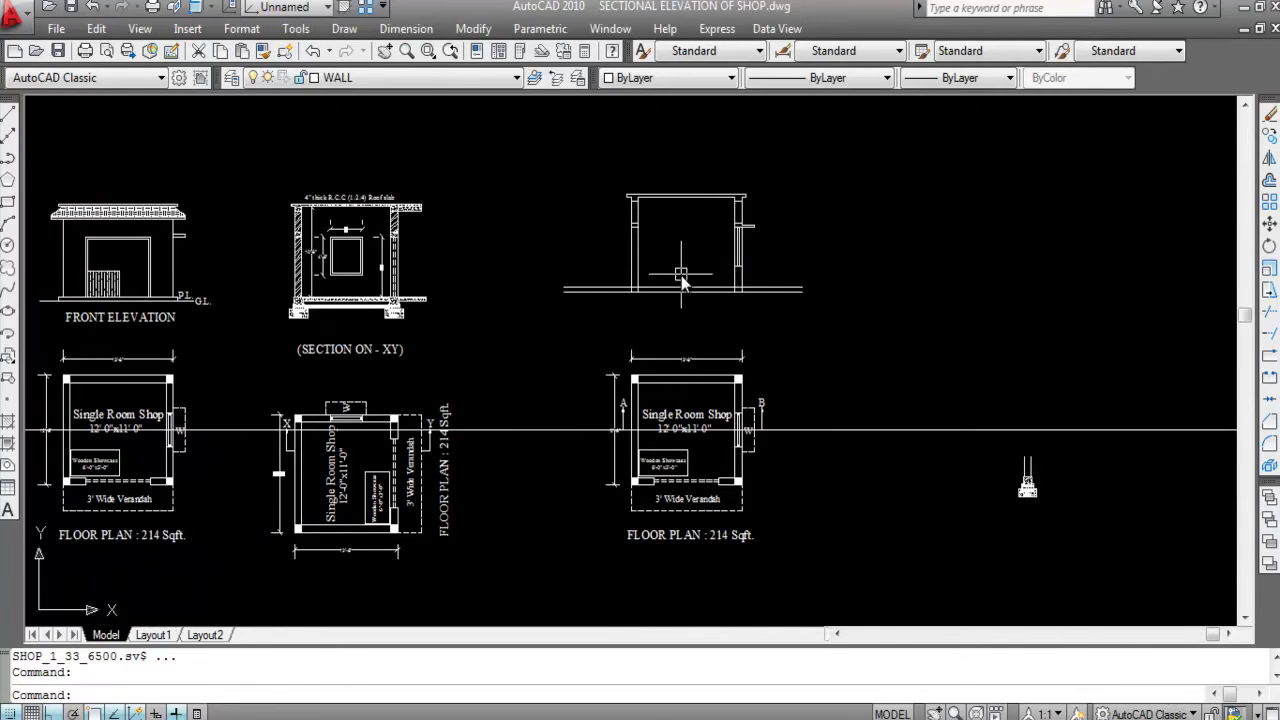
pyautogui.scroll(2, 681, 276)
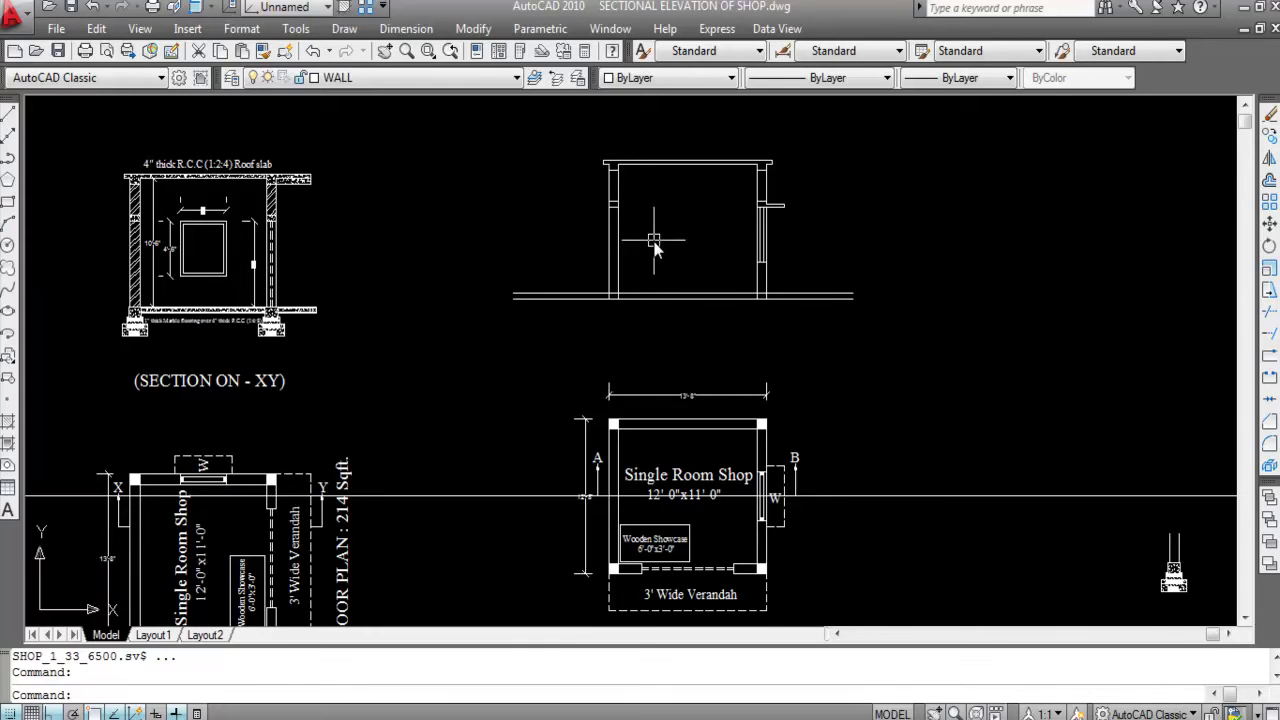
pyautogui.press('Return')
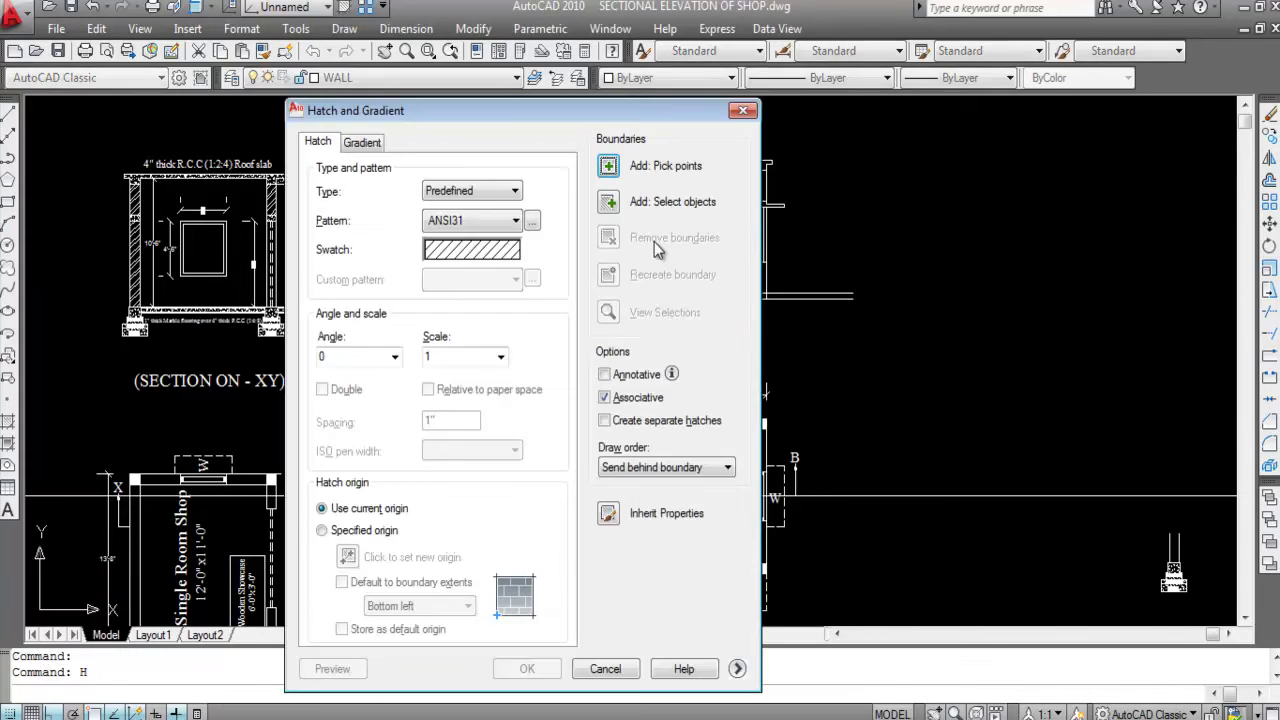
pyautogui.click(493, 258)
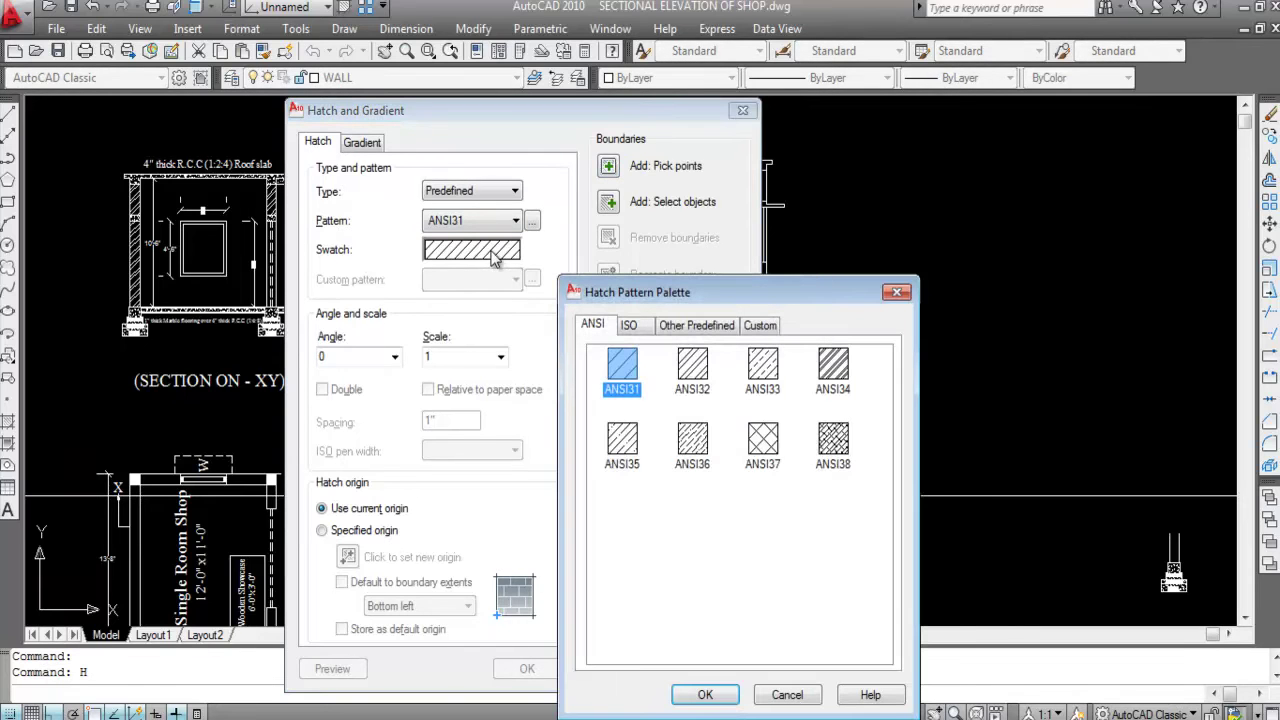
pyautogui.click(708, 330)
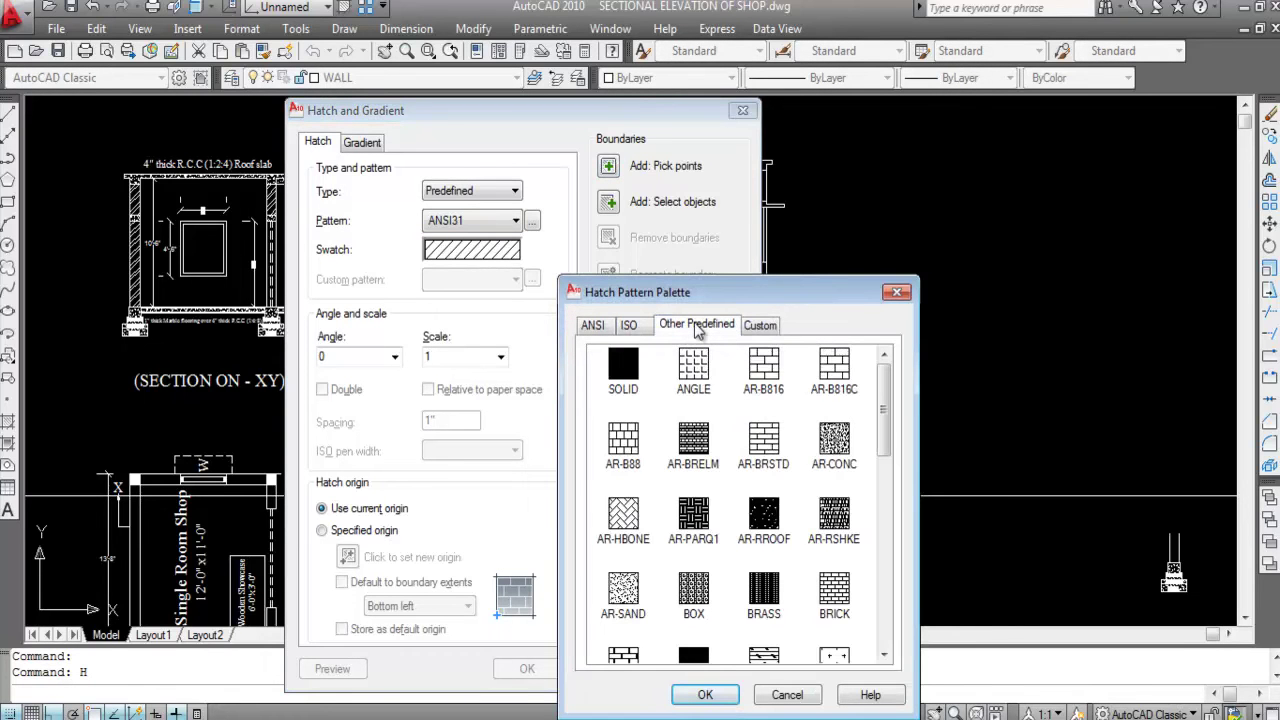
pyautogui.click(836, 448)
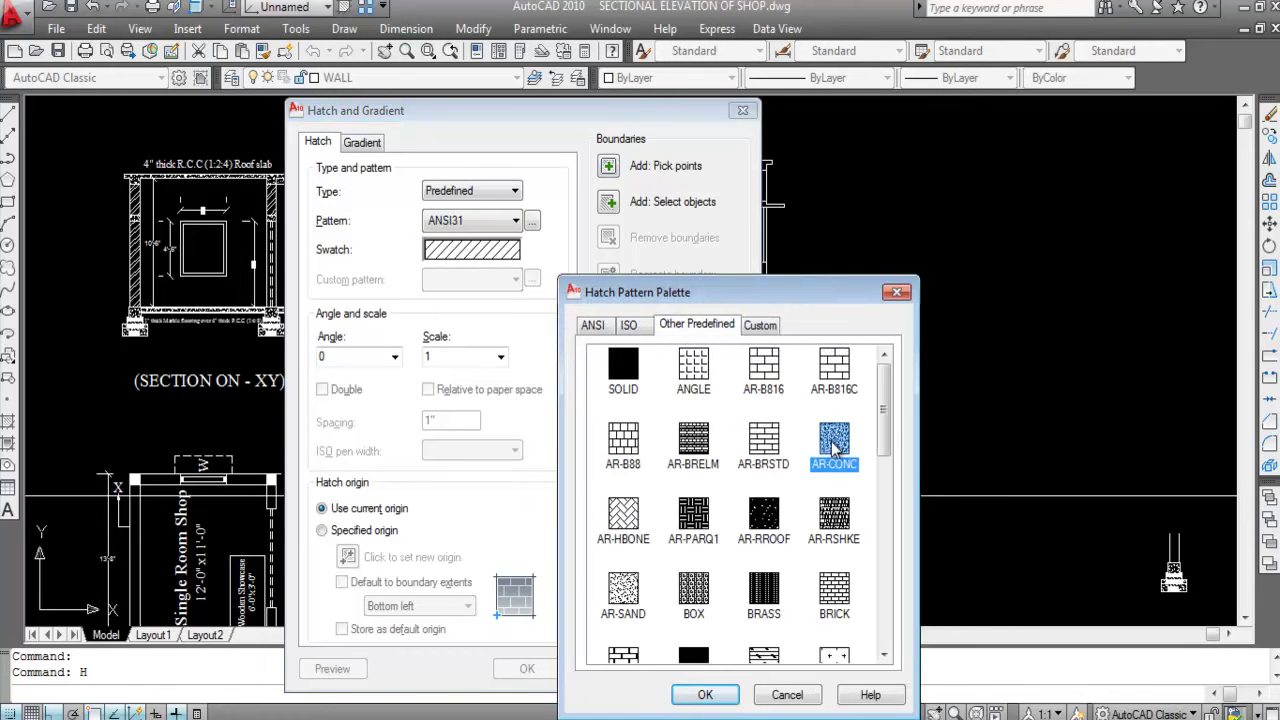
pyautogui.click(705, 694)
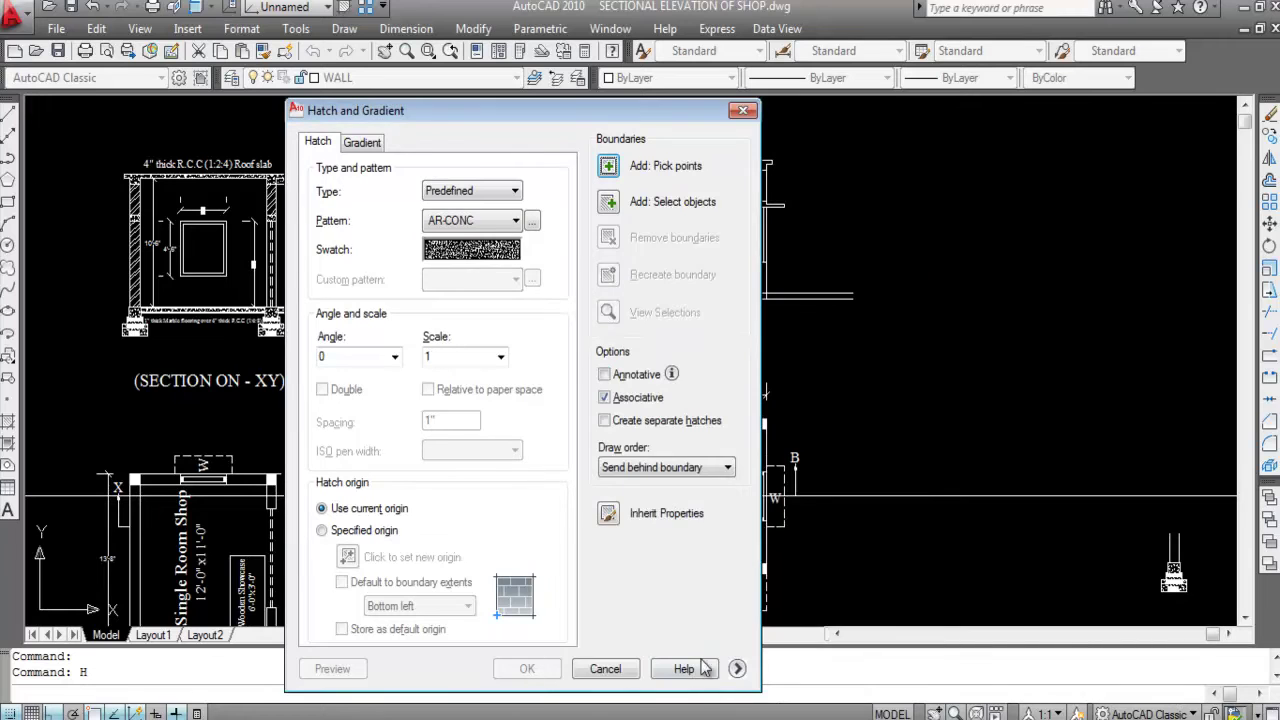
pyautogui.click(609, 166)
pyautogui.scroll(5, 697, 178)
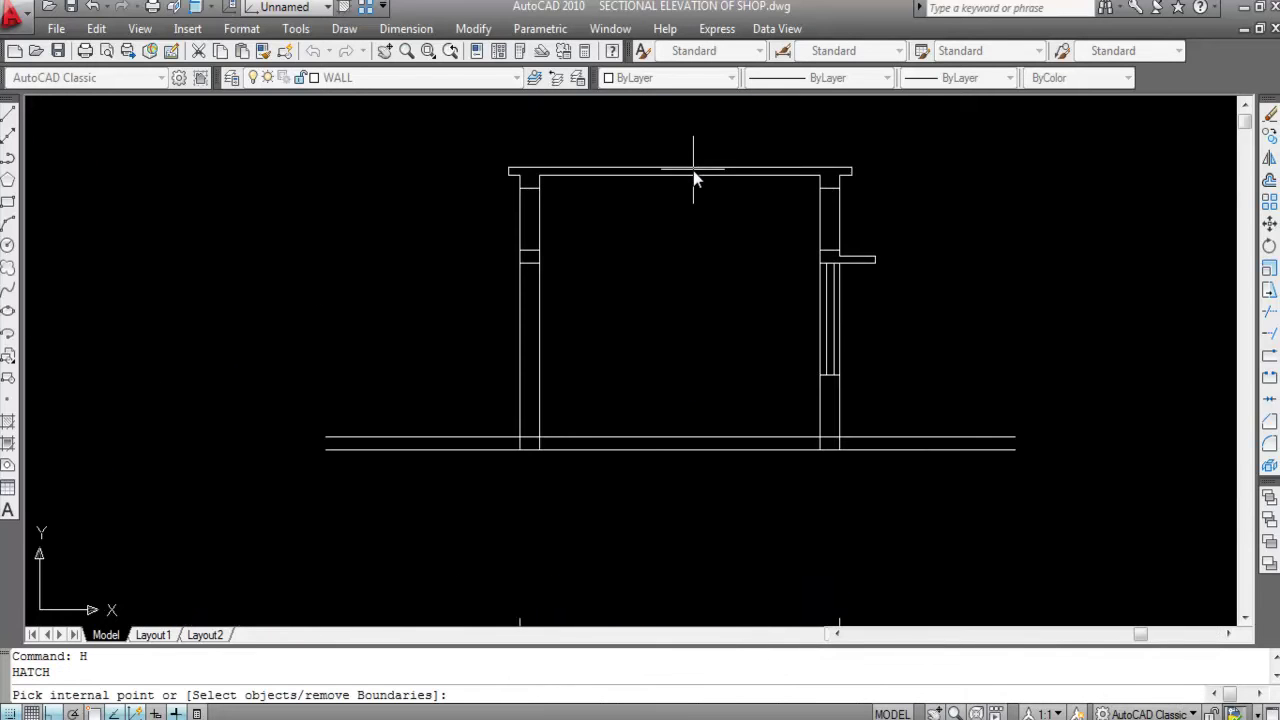
pyautogui.click(697, 178)
pyautogui.scroll(2, 697, 178)
pyautogui.press('Return')
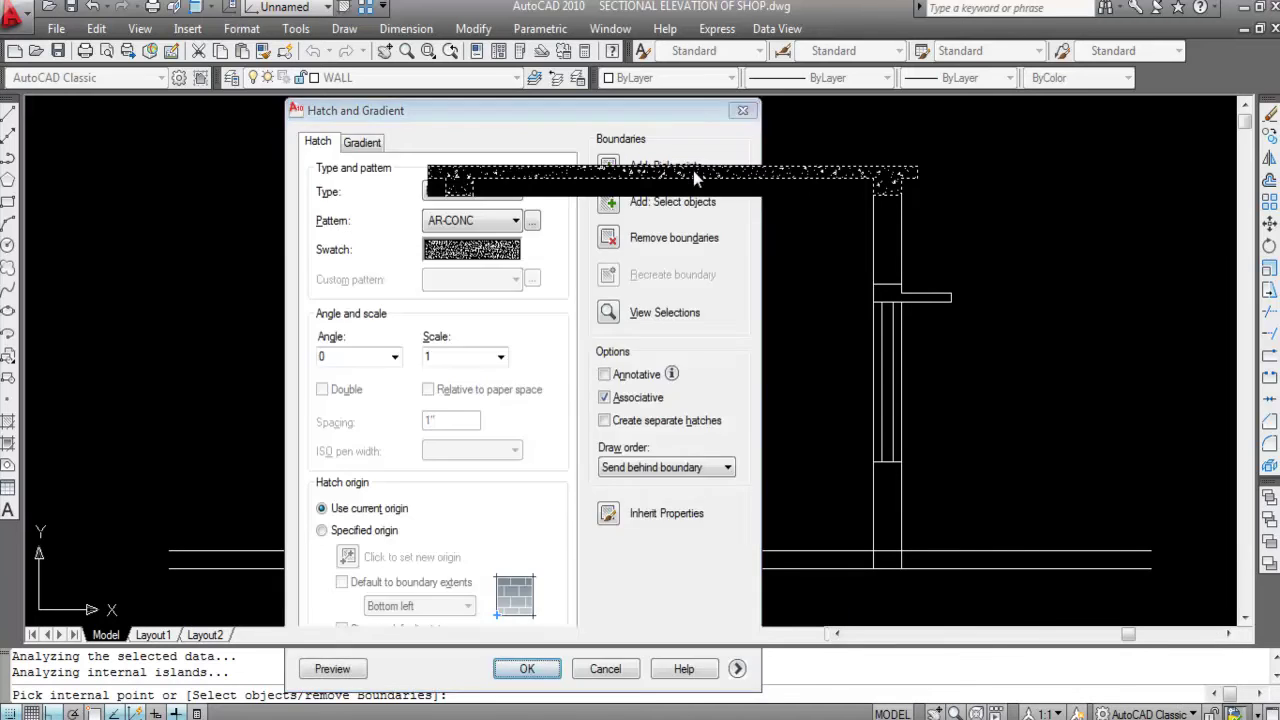
pyautogui.press('Return')
# Step: Hatch the lintel above the window and its projecting sunshade with the AR-CONC pattern
pyautogui.press('Return')
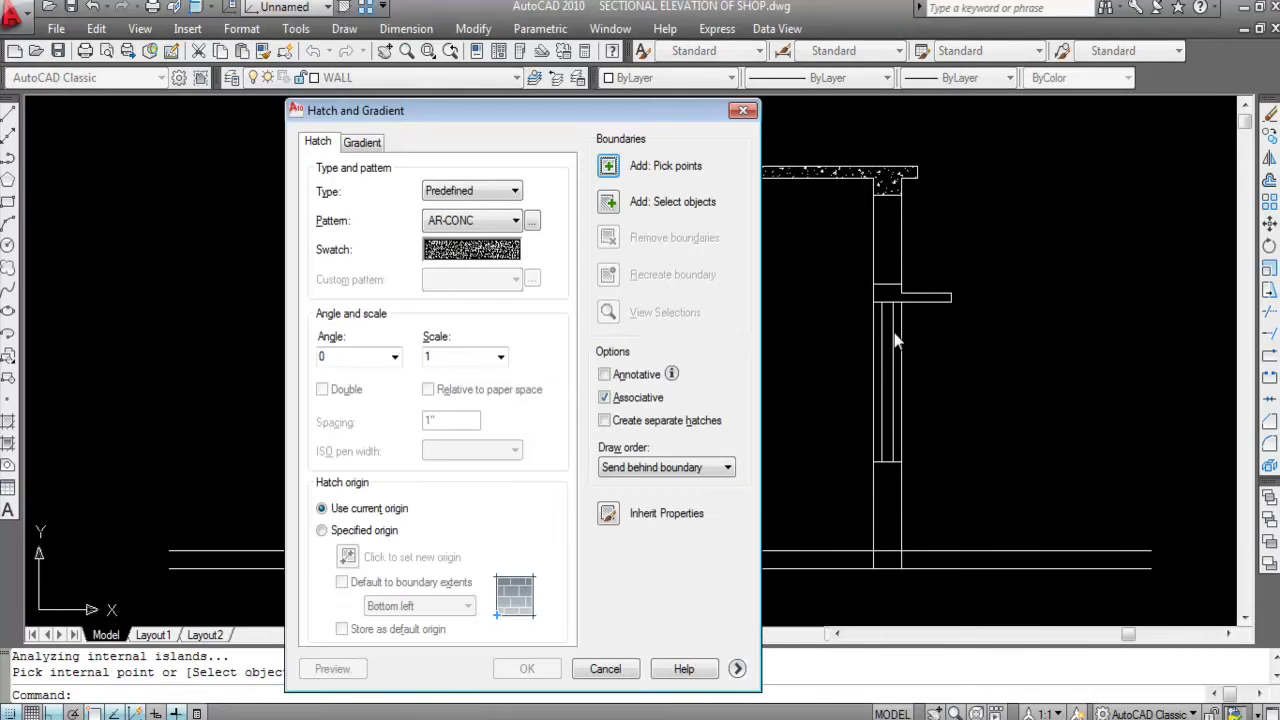
pyautogui.click(609, 166)
pyautogui.scroll(2, 905, 288)
pyautogui.scroll(2, 905, 291)
pyautogui.click(868, 305)
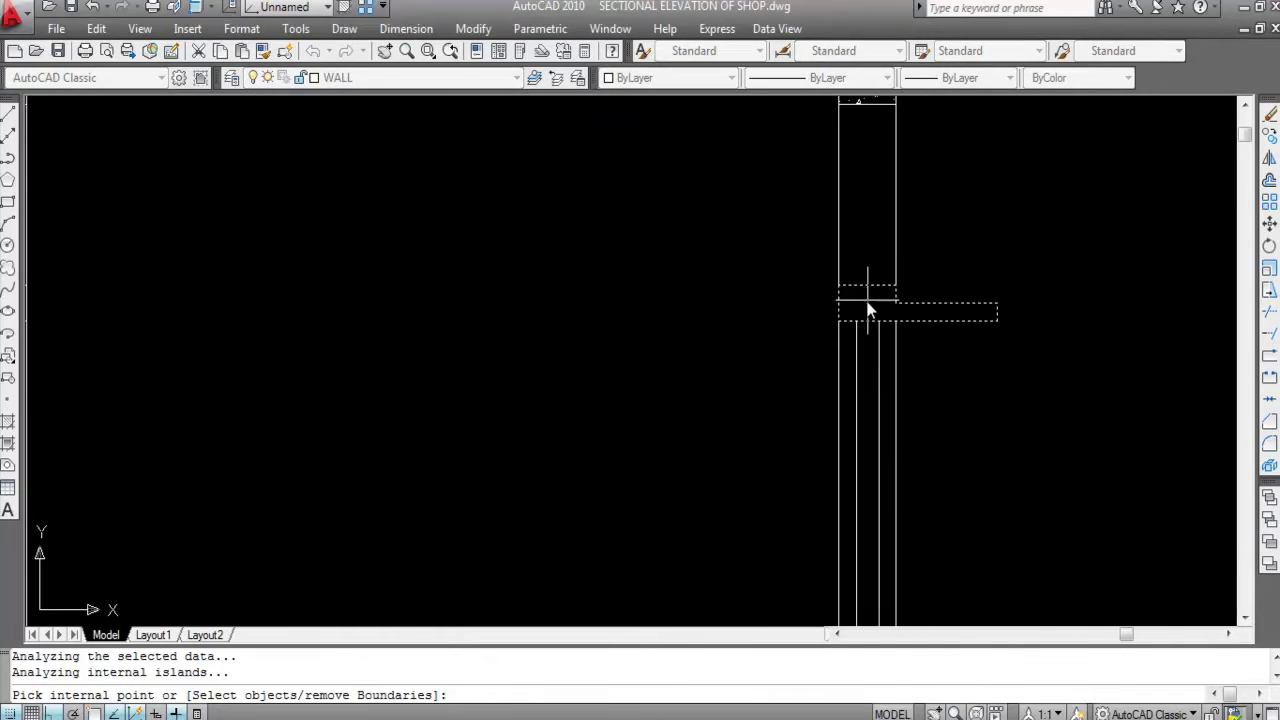
pyautogui.press('Return')
pyautogui.press('Return')
# Step: Hatch the lintel in the wall opposite the window with the AR-CONC pattern
pyautogui.press('Return')
pyautogui.click(609, 166)
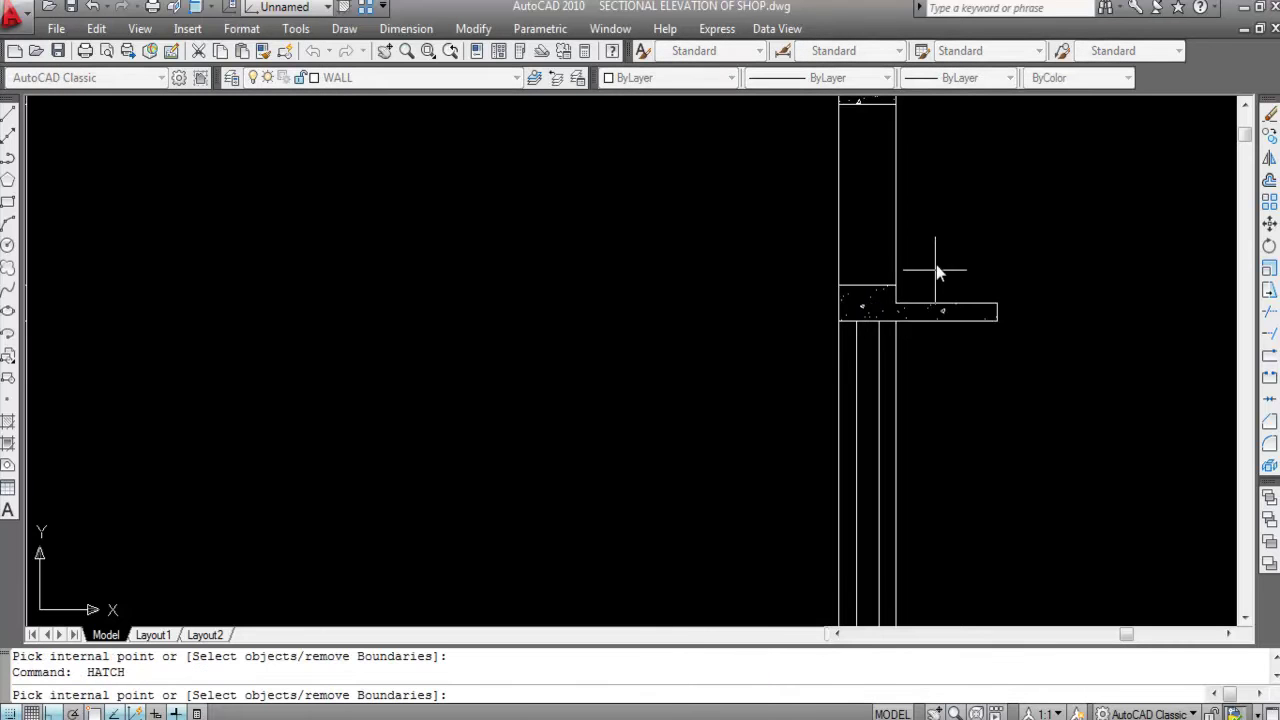
pyautogui.scroll(-3, 934, 271)
pyautogui.scroll(3, 729, 286)
pyautogui.click(727, 288)
pyautogui.press('Return')
pyautogui.press('Return')
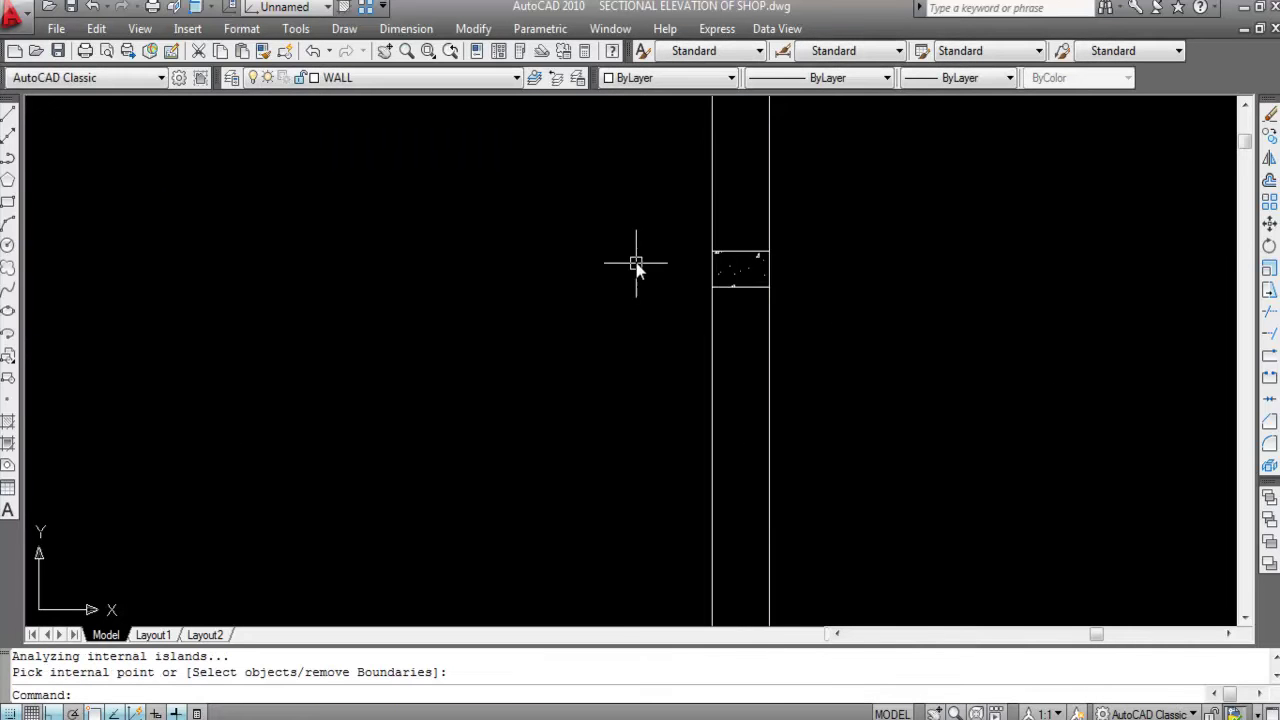
# Step: Hatch the wall opposite the window, above and below its lintel, with the ANSI32 pattern at scale 20
pyautogui.scroll(-6, 634, 263)
pyautogui.scroll(2, 688, 365)
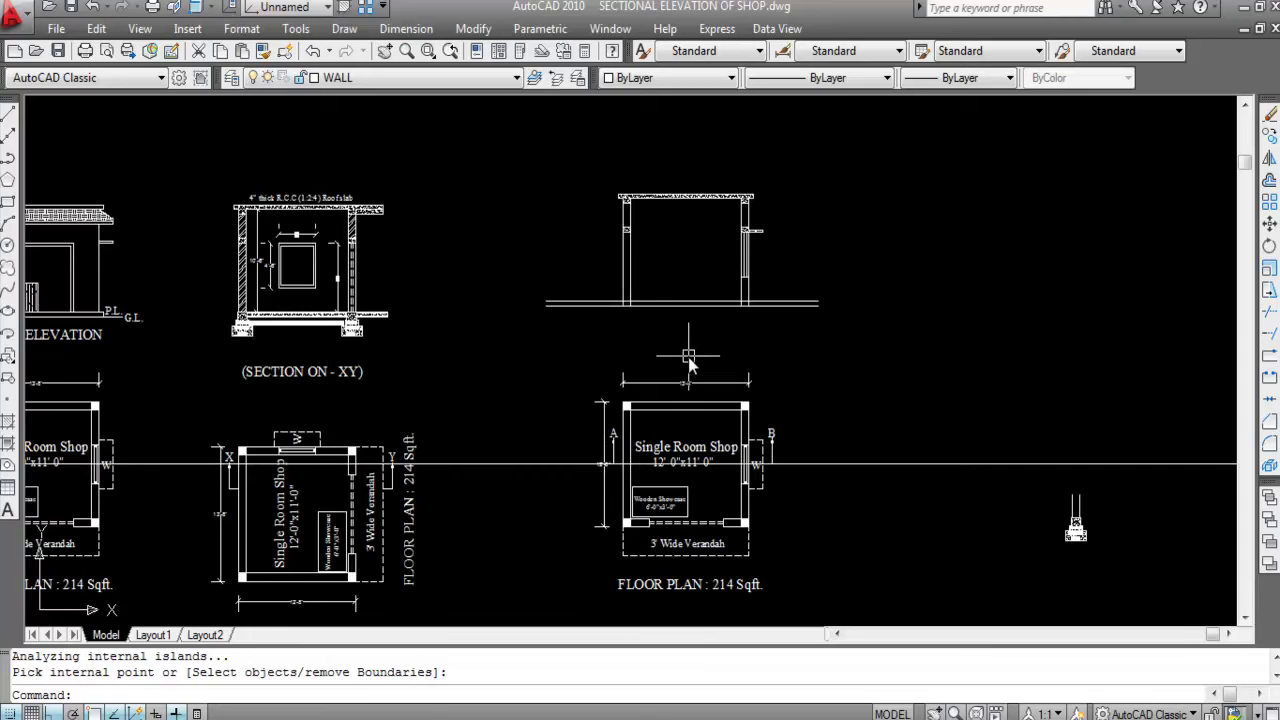
pyautogui.scroll(1, 647, 204)
pyautogui.scroll(1, 650, 237)
pyautogui.scroll(-2, 651, 234)
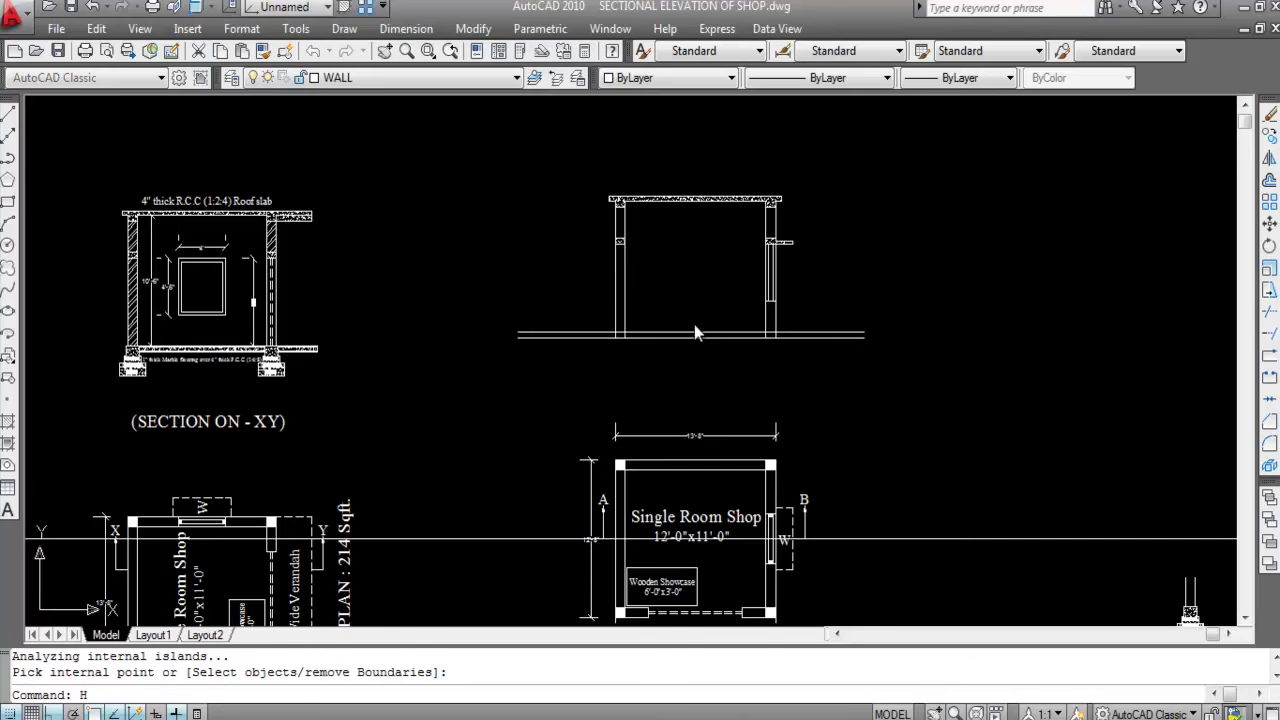
pyautogui.press('Return')
pyautogui.click(497, 252)
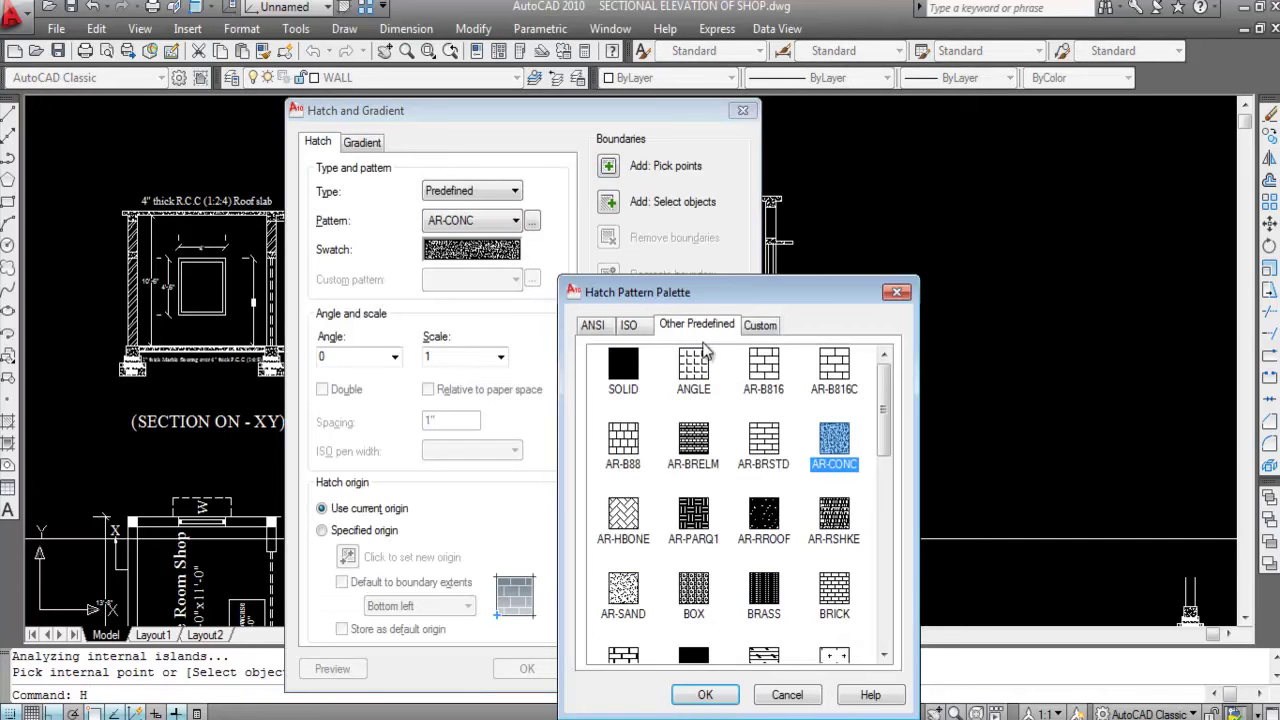
pyautogui.click(628, 326)
pyautogui.click(594, 326)
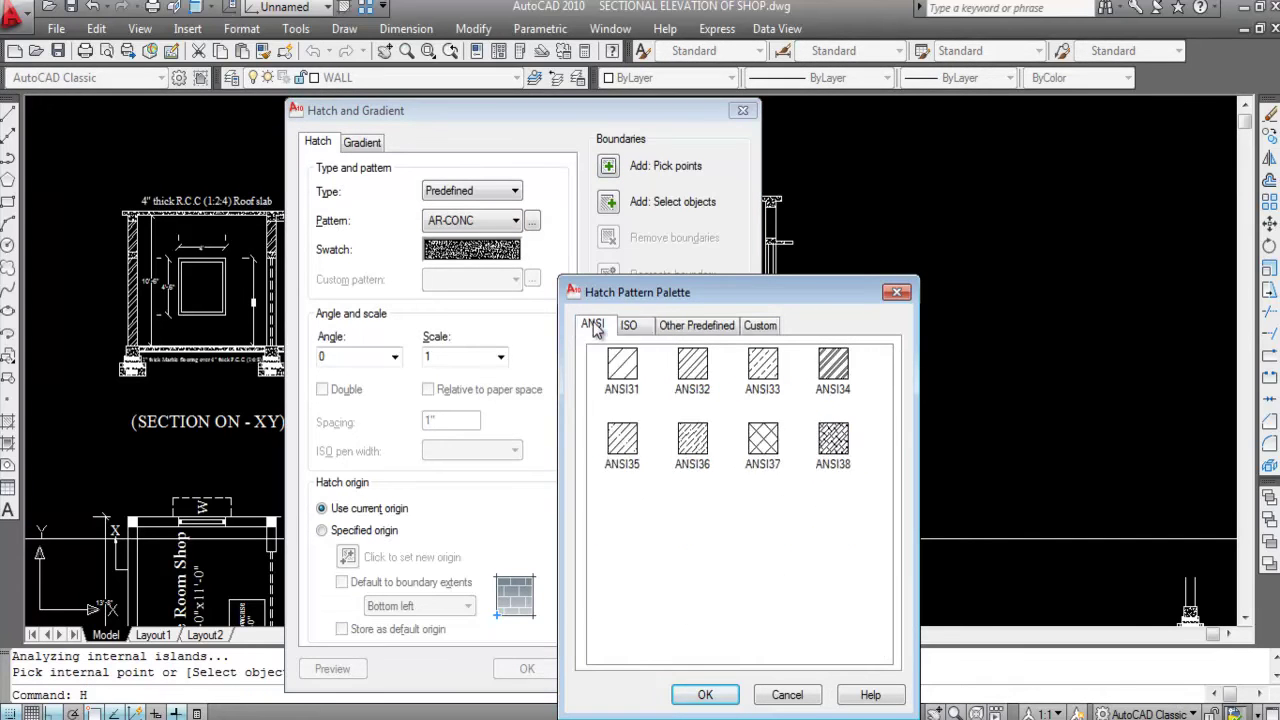
pyautogui.click(700, 372)
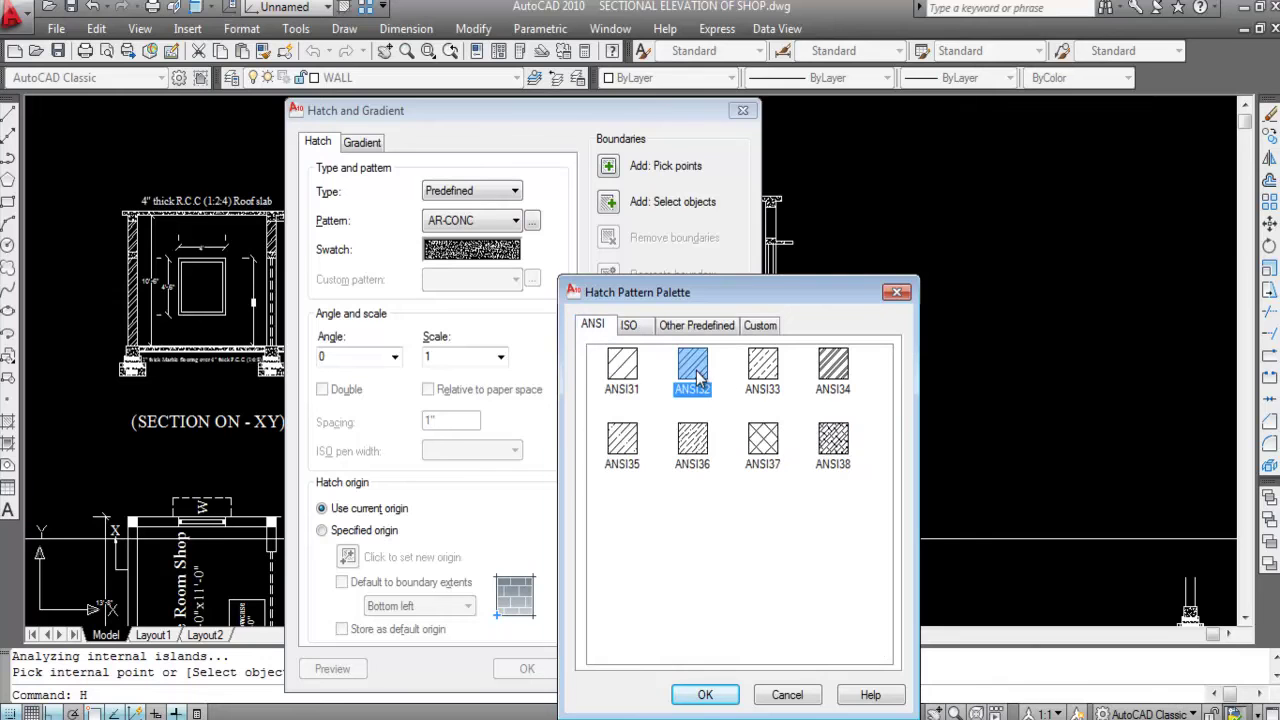
pyautogui.click(703, 694)
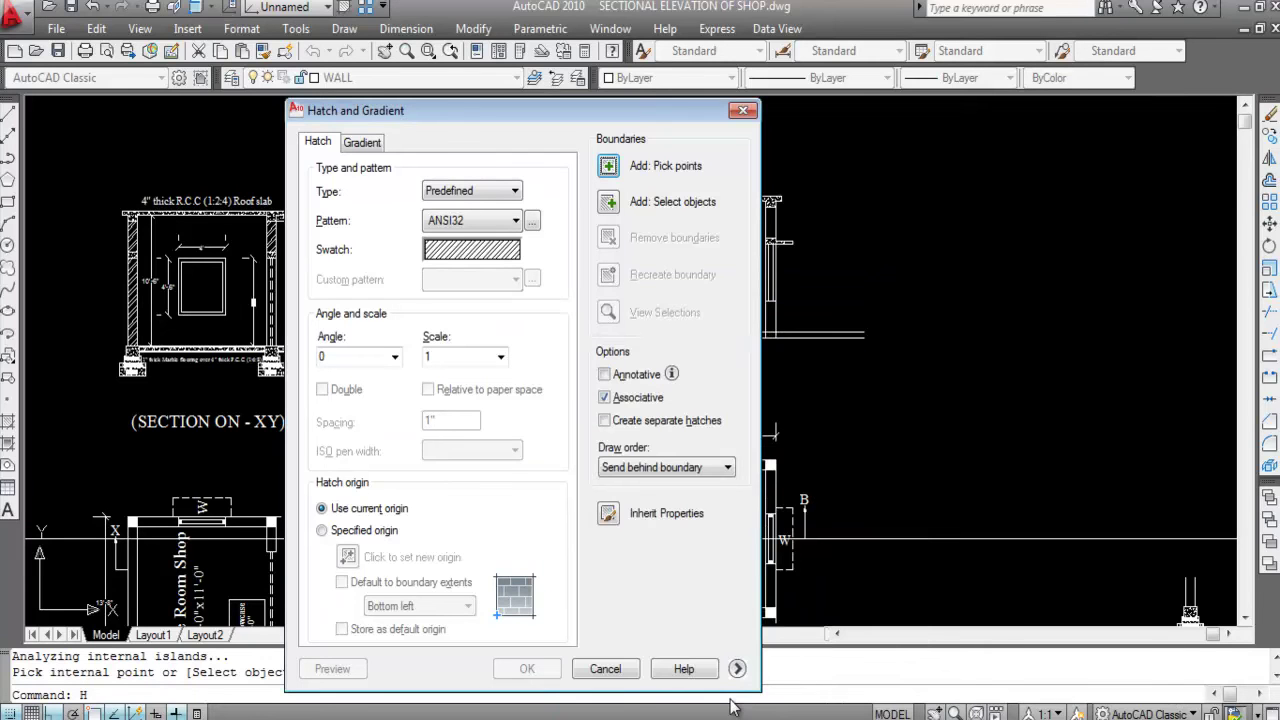
pyautogui.doubleClick(452, 357)
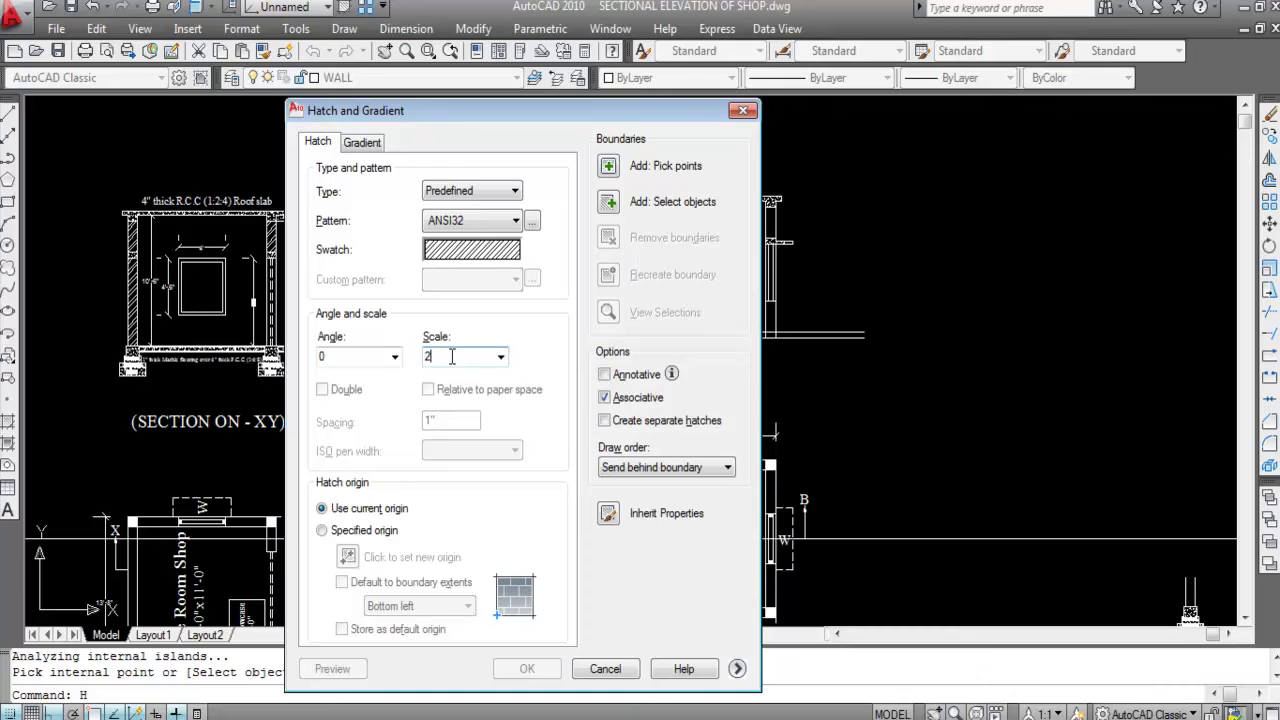
pyautogui.click(608, 170)
pyautogui.scroll(5, 631, 221)
pyautogui.click(597, 215)
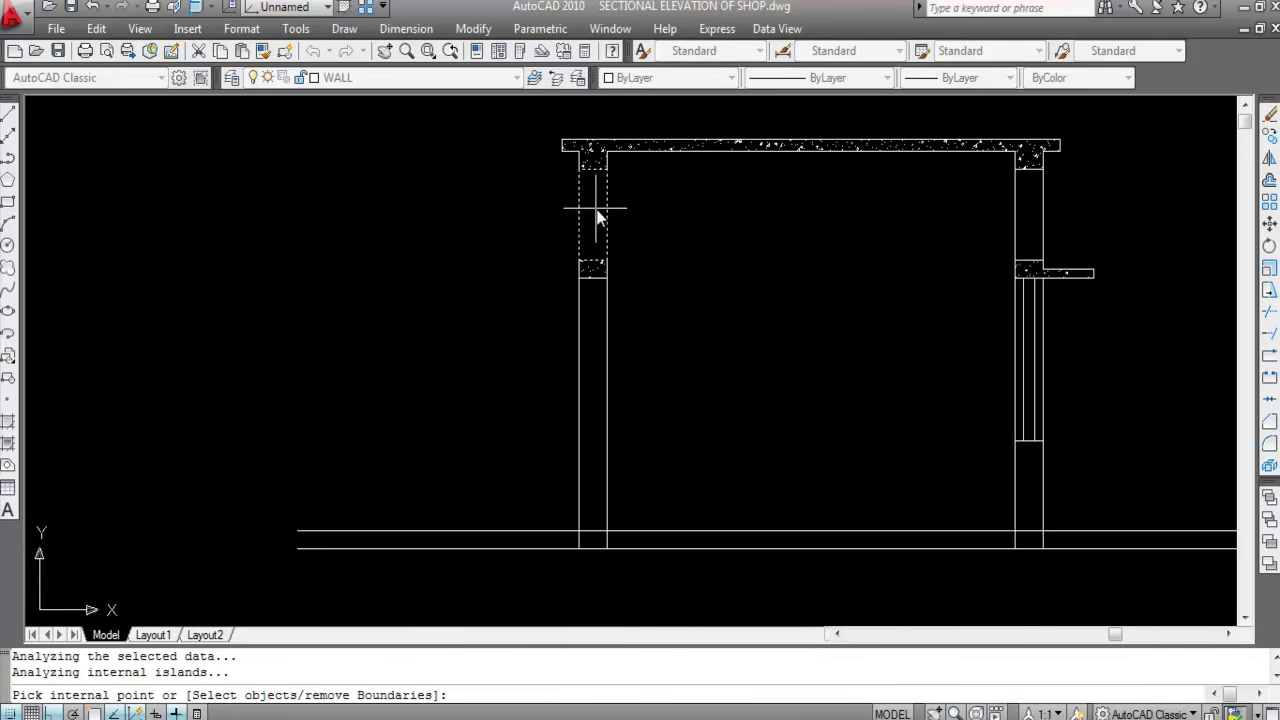
pyautogui.click(596, 346)
pyautogui.press('Return')
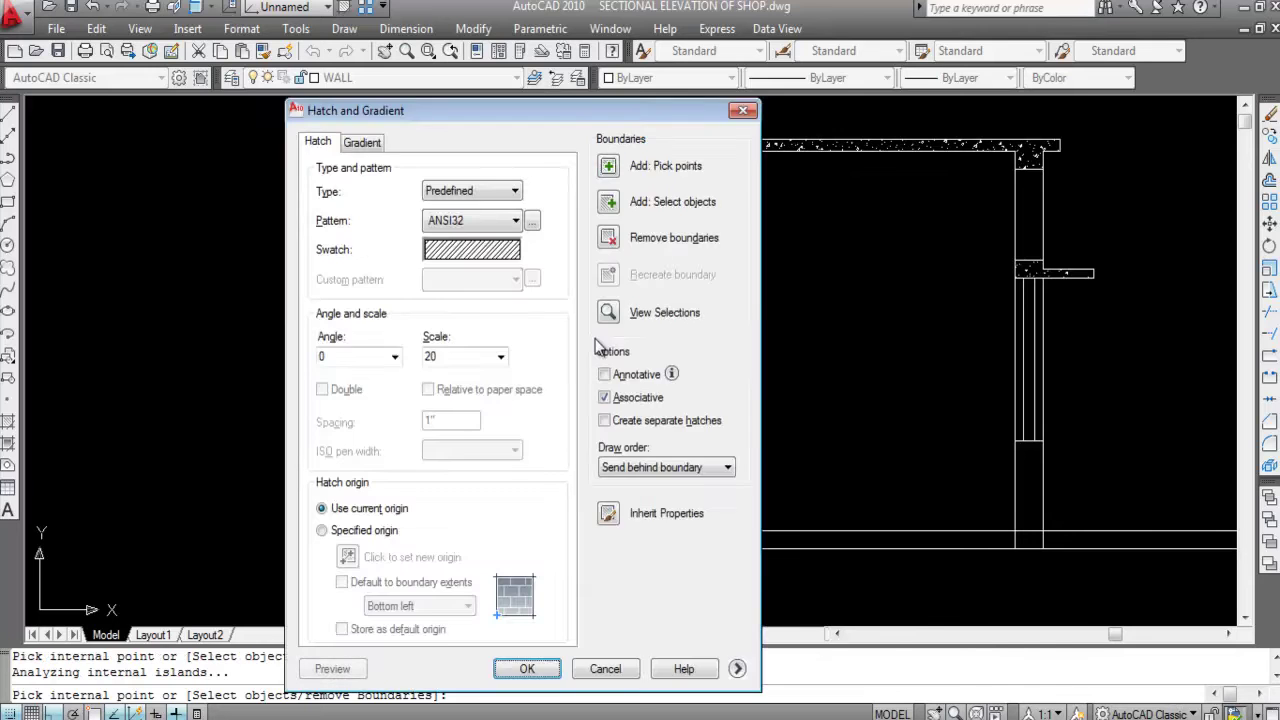
pyautogui.press('Return')
# Step: Hatch the window wall above the lintel and below the sill with the same ANSI32 pattern at scale 20
pyautogui.press('Return')
pyautogui.click(608, 170)
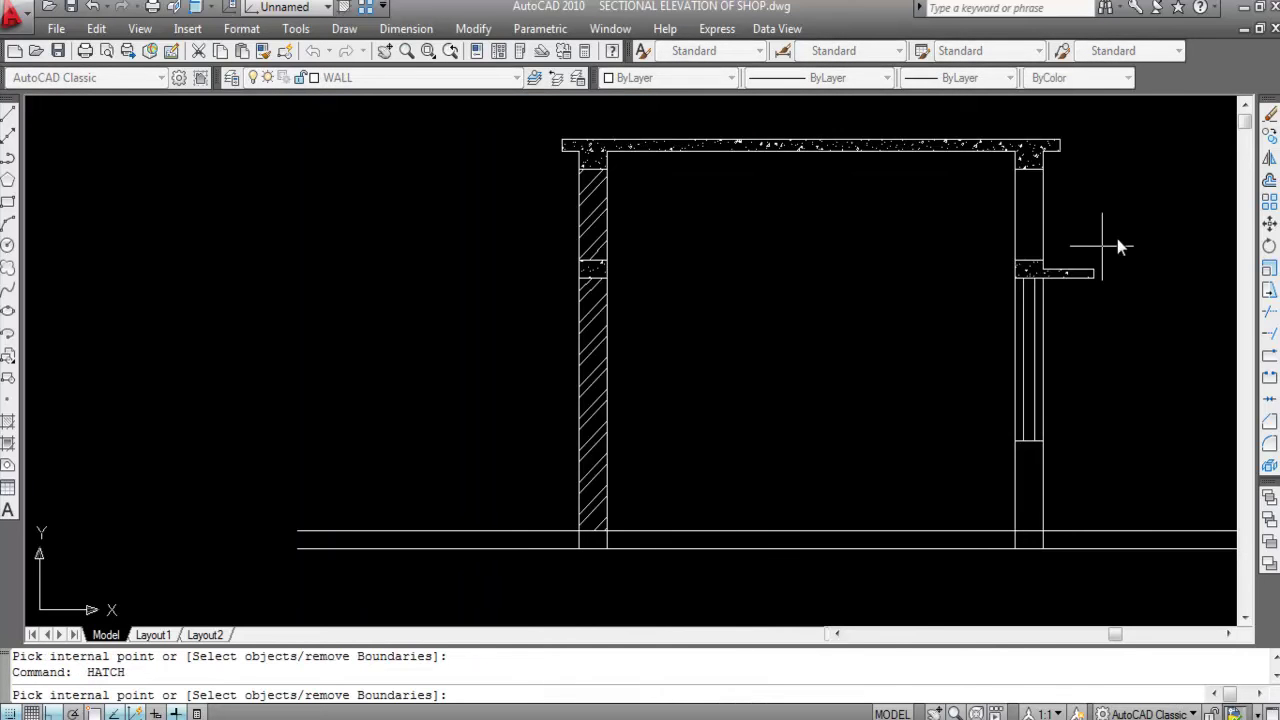
pyautogui.click(1029, 212)
pyautogui.click(1025, 484)
pyautogui.press('Return')
pyautogui.press('Return')
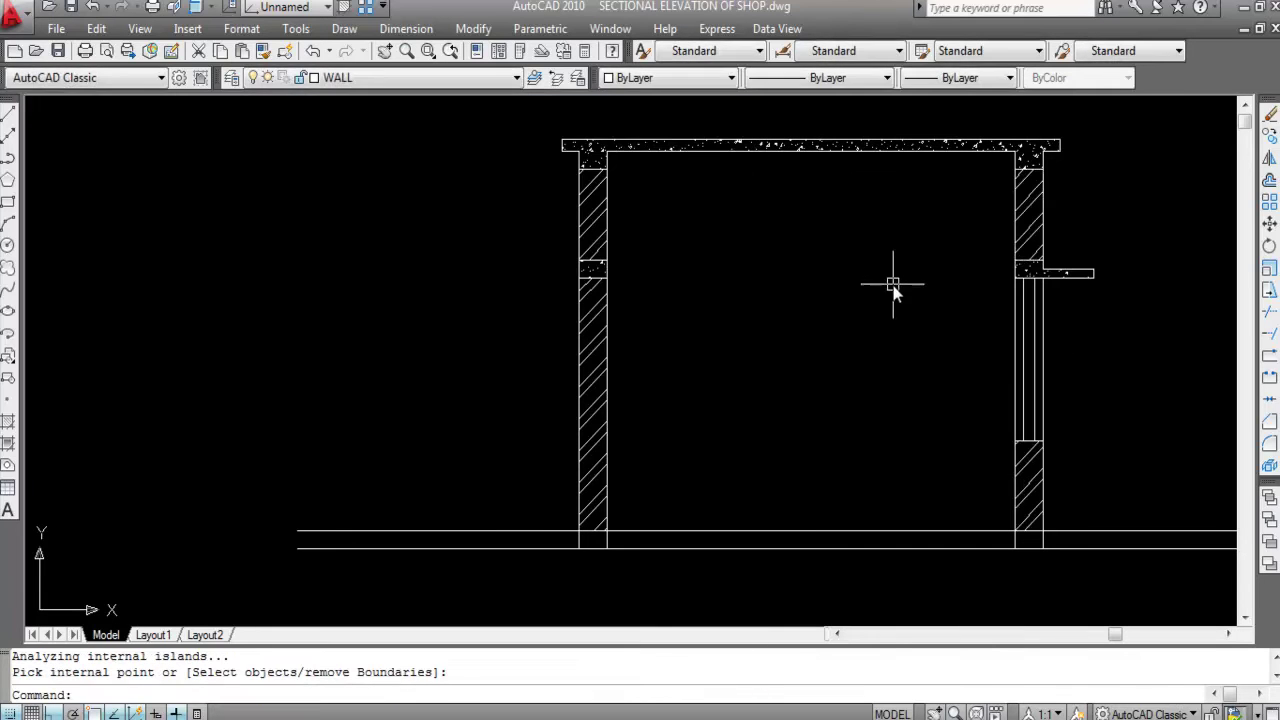
pyautogui.scroll(-5, 874, 271)
pyautogui.scroll(3, 910, 262)
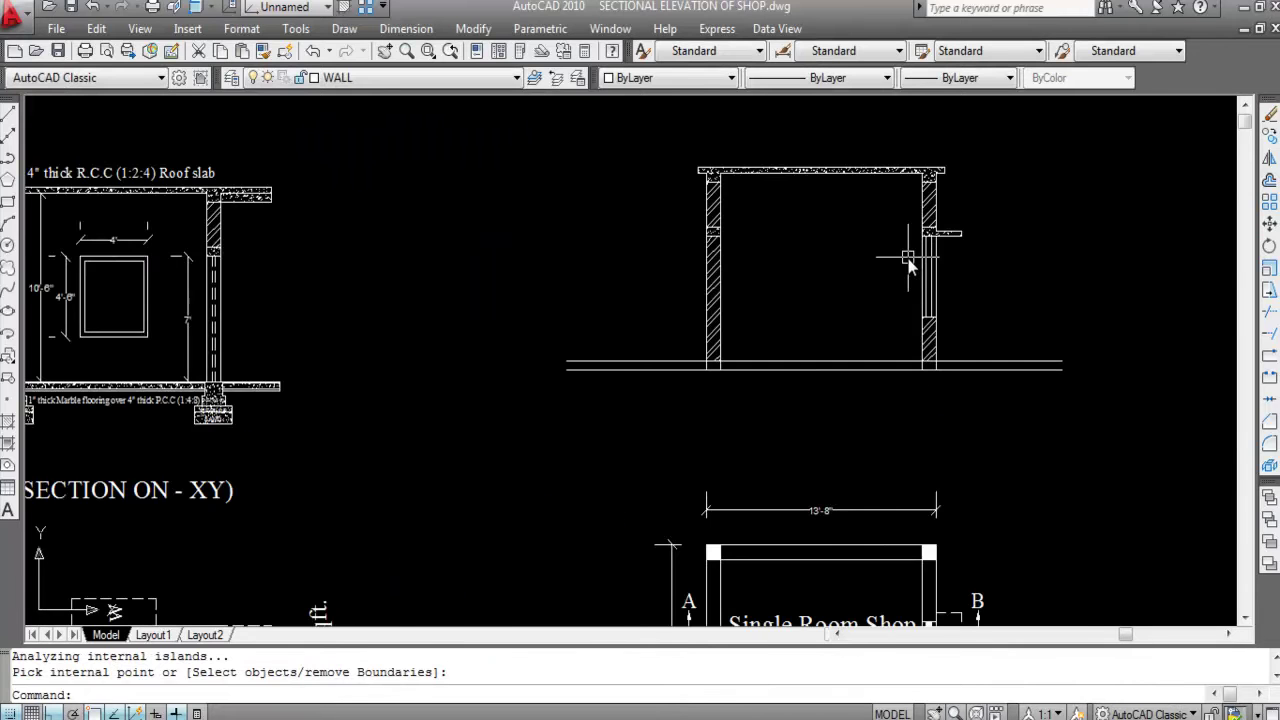
pyautogui.scroll(1, 909, 258)
pyautogui.scroll(-3, 818, 224)
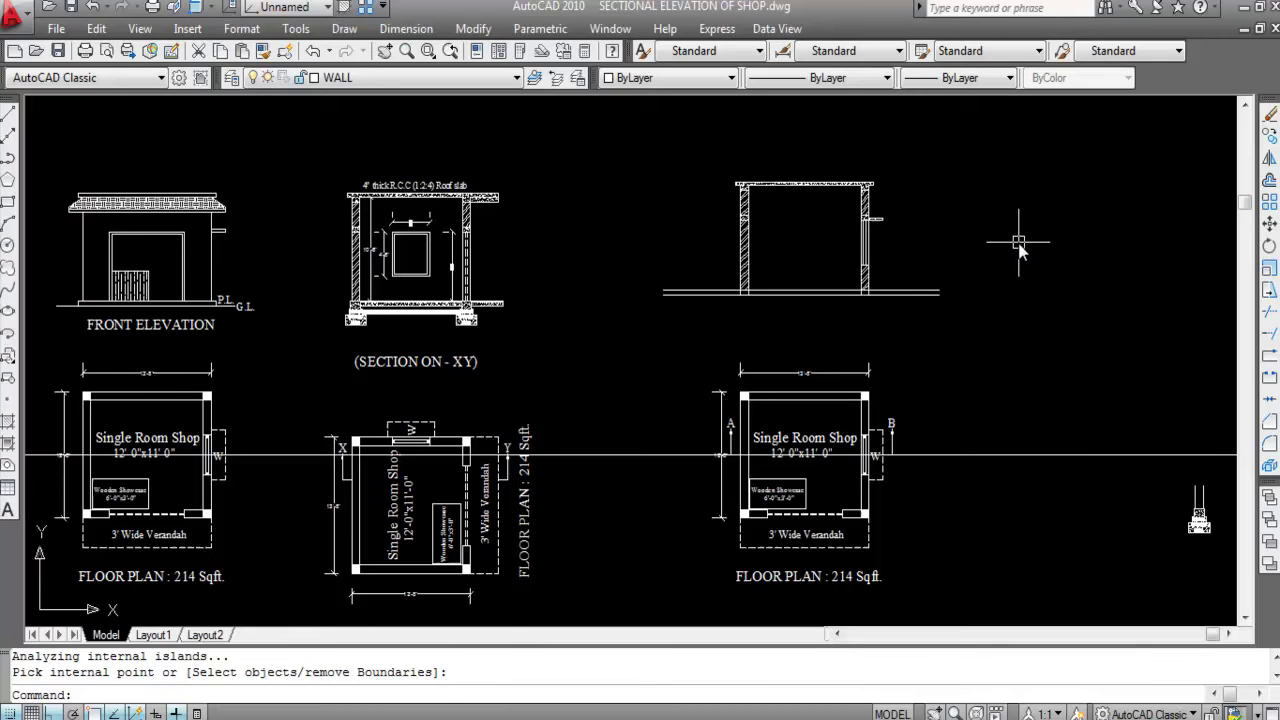
pyautogui.scroll(2, 984, 298)
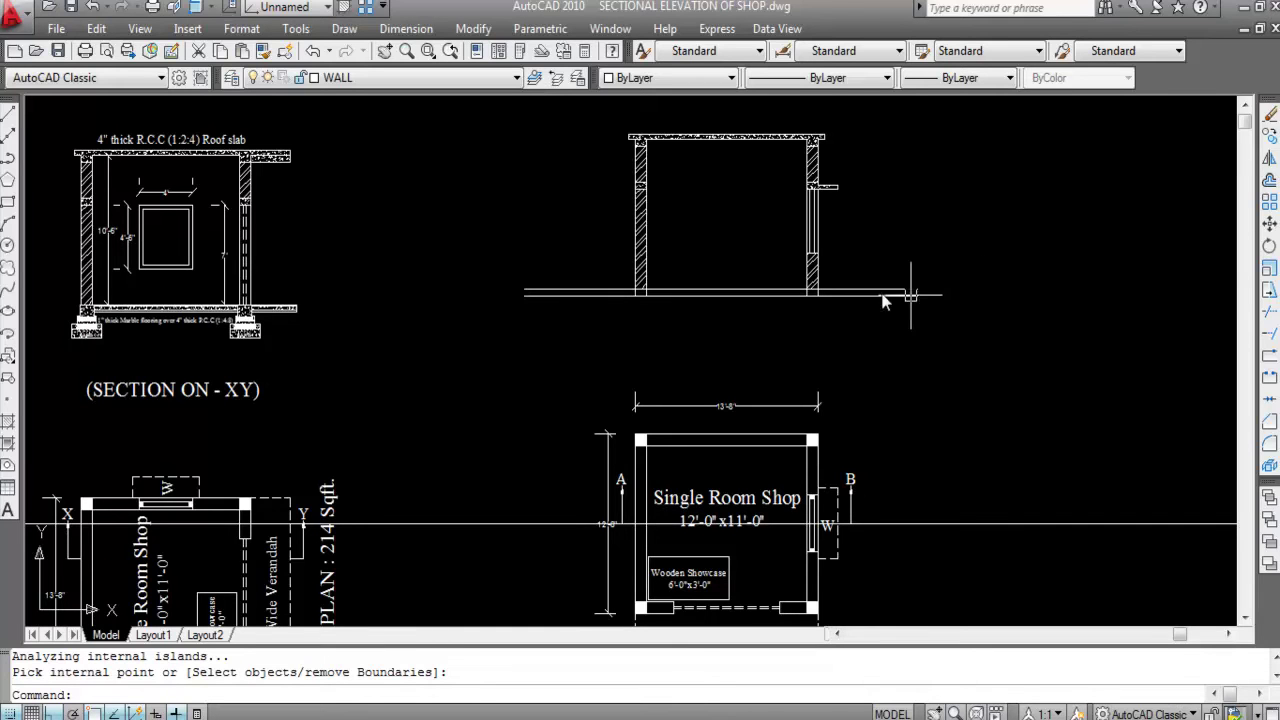
# Step: Copy the separate stepped foundation detail with its labels to the floor line under the wall opposite the window, aligned to the wall's outer face
pyautogui.scroll(-3, 733, 190)
pyautogui.scroll(2, 801, 276)
pyautogui.scroll(-1, 697, 304)
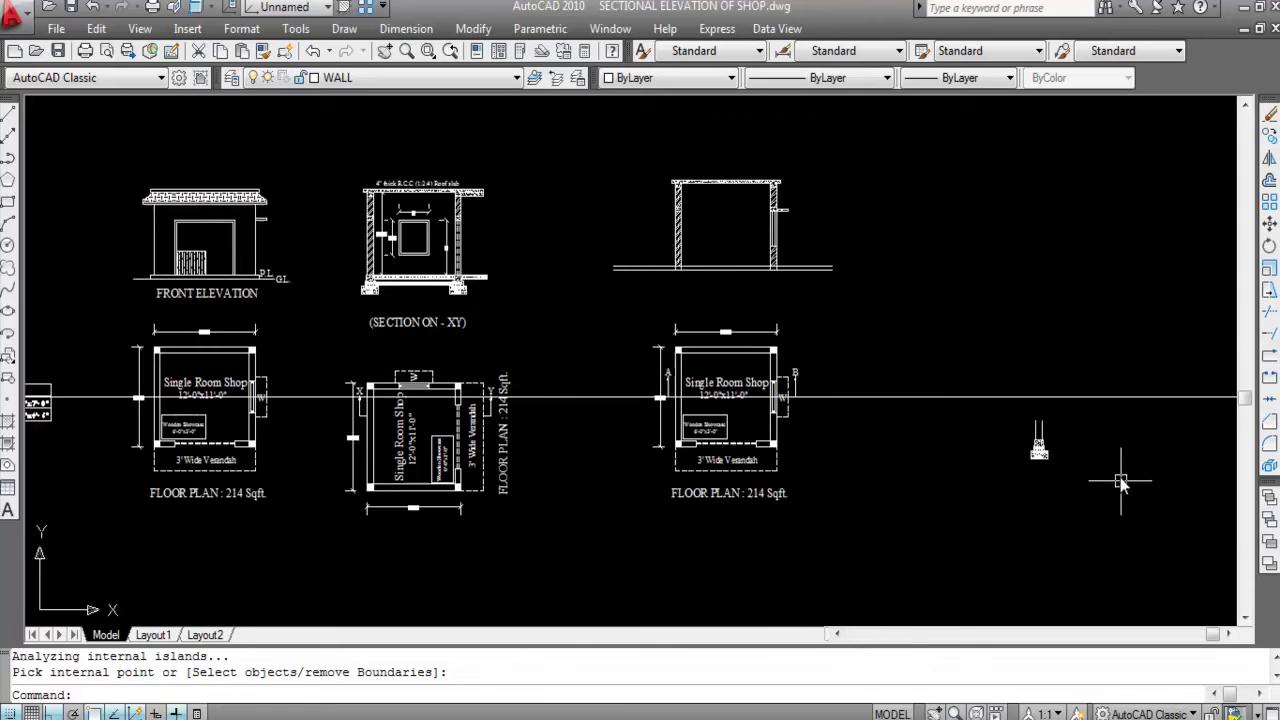
pyautogui.scroll(3, 1090, 477)
pyautogui.scroll(-3, 969, 433)
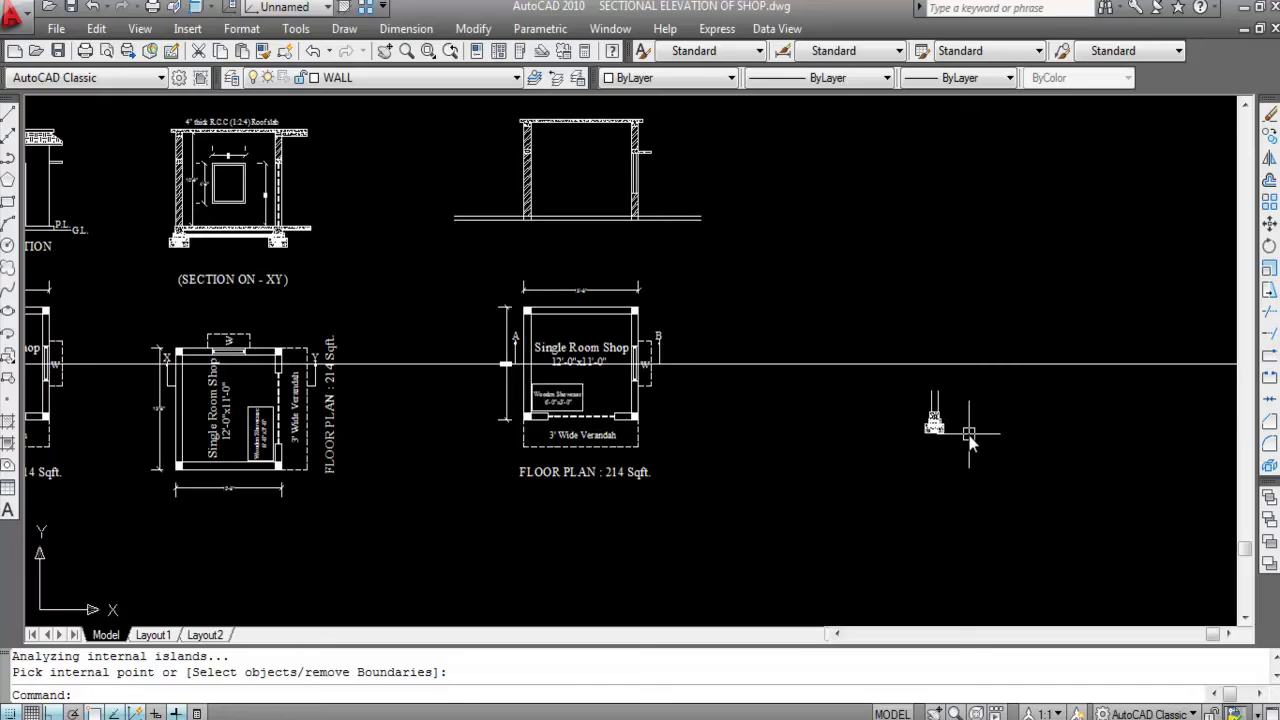
pyautogui.scroll(4, 905, 440)
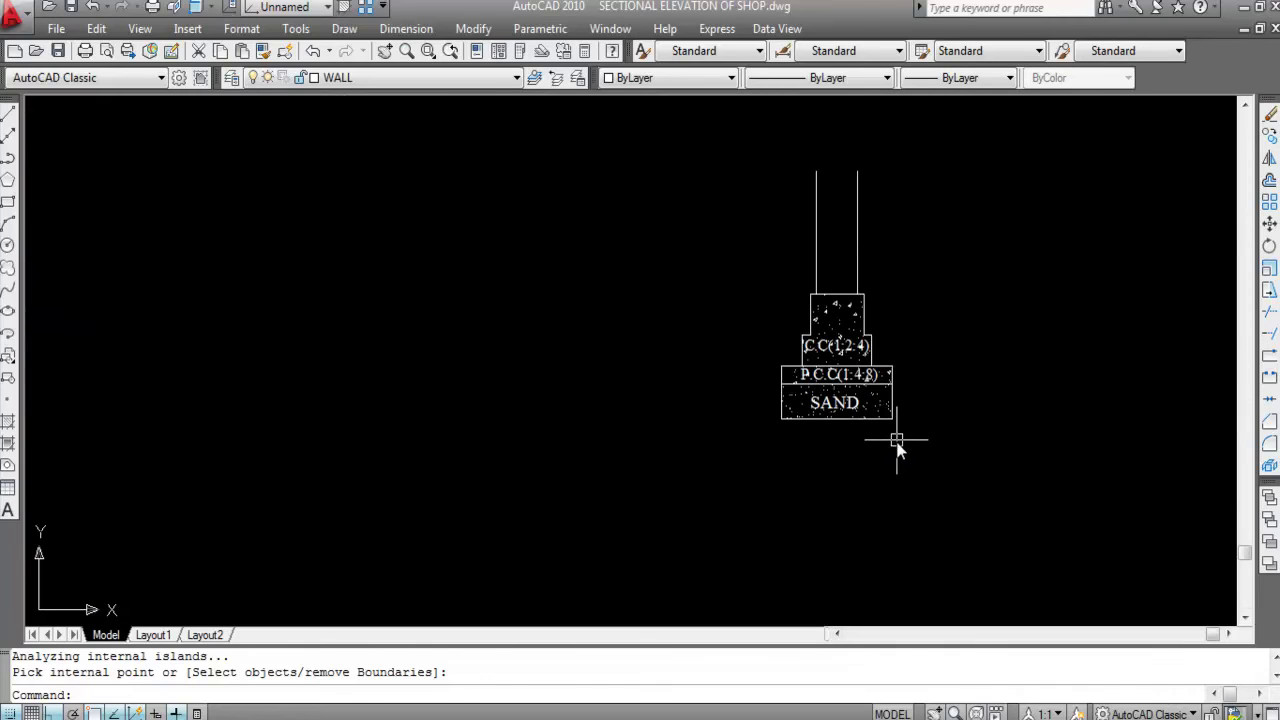
pyautogui.click(670, 243)
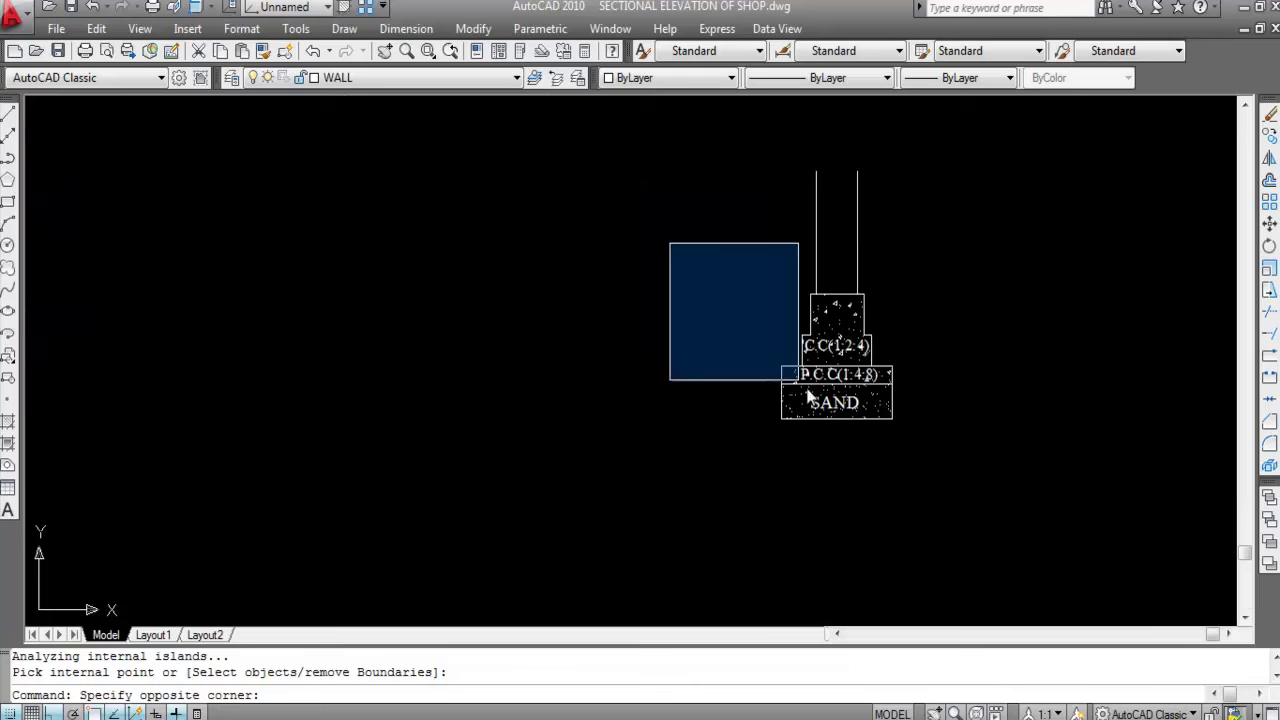
pyautogui.click(1088, 550)
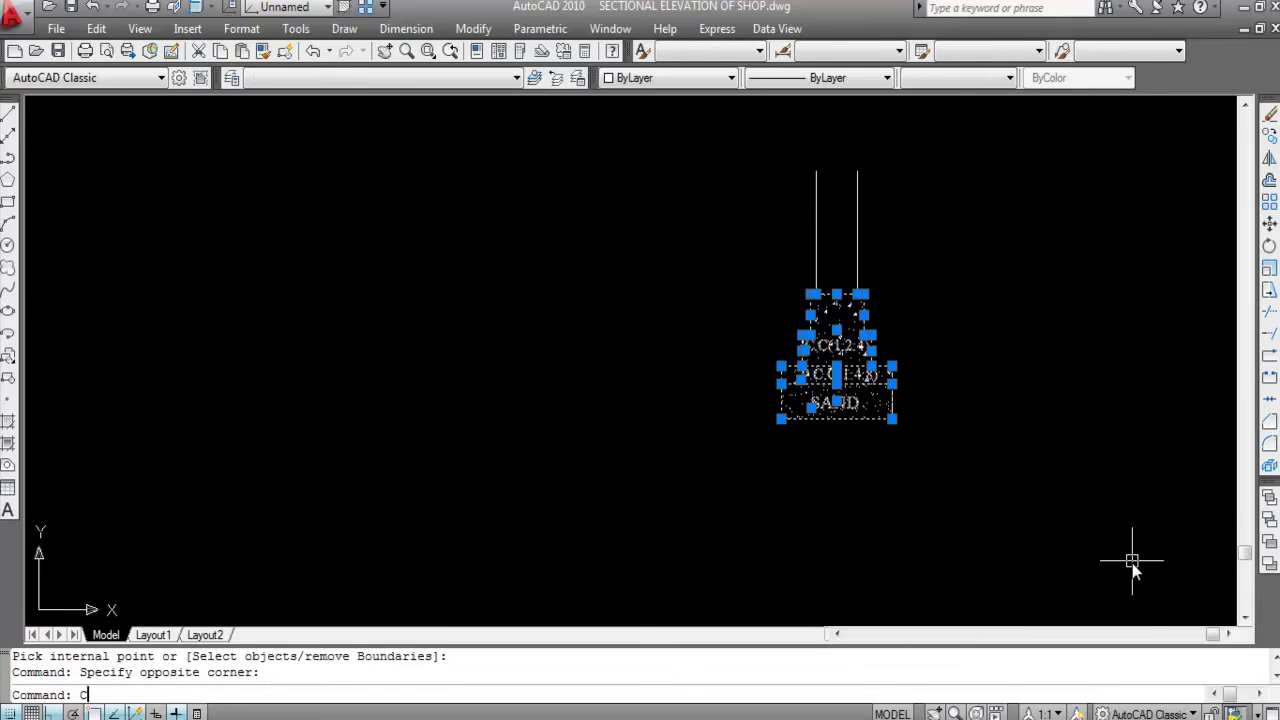
pyautogui.press('Return')
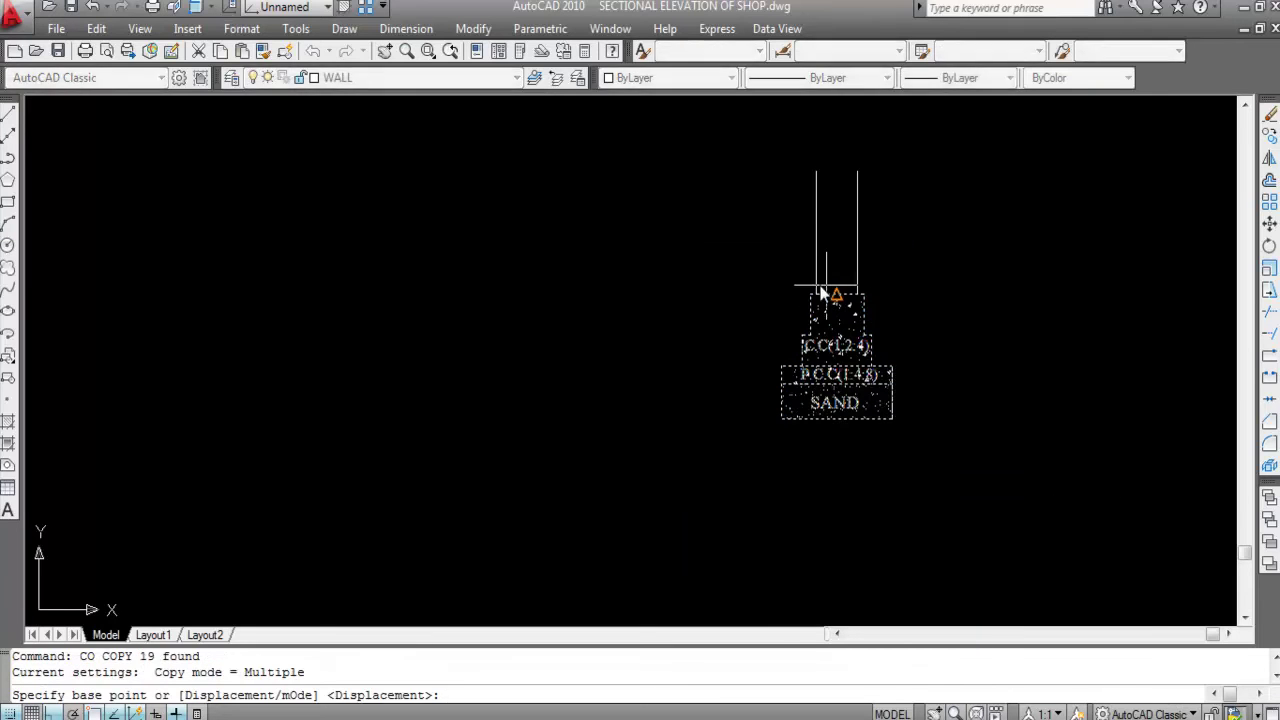
pyautogui.scroll(5, 838, 345)
pyautogui.click(812, 326)
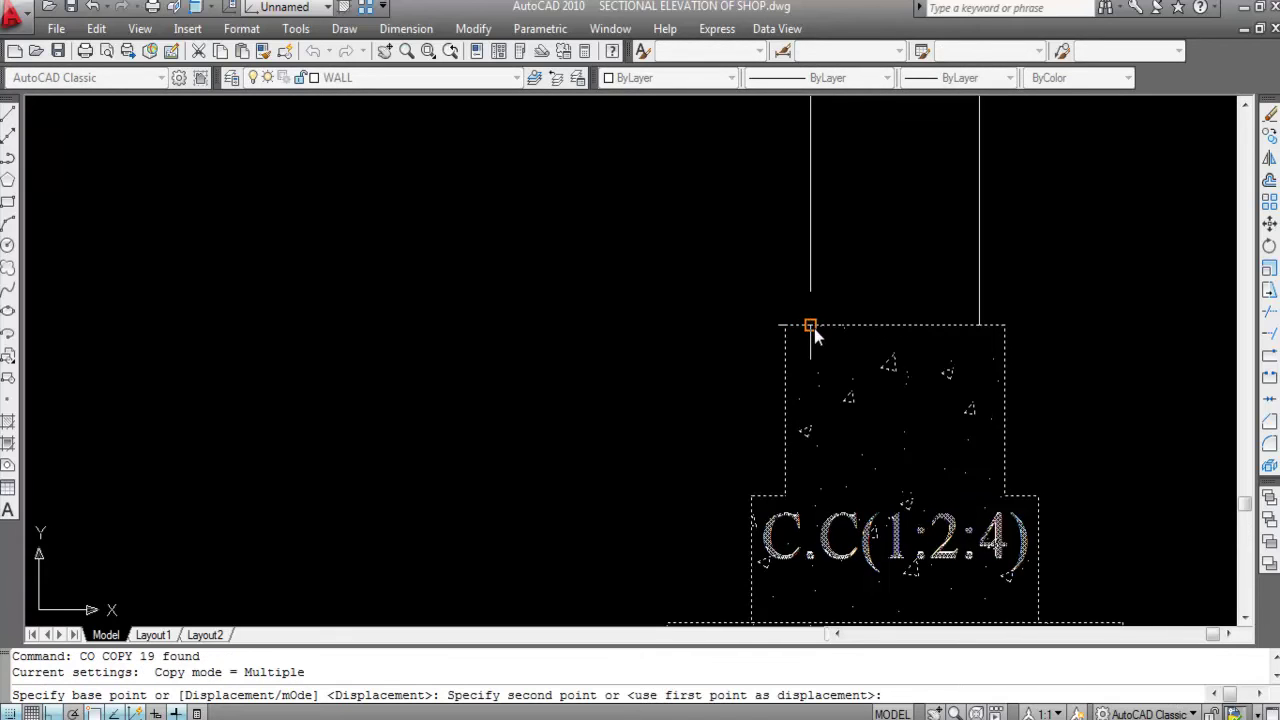
pyautogui.scroll(-5, 1057, 384)
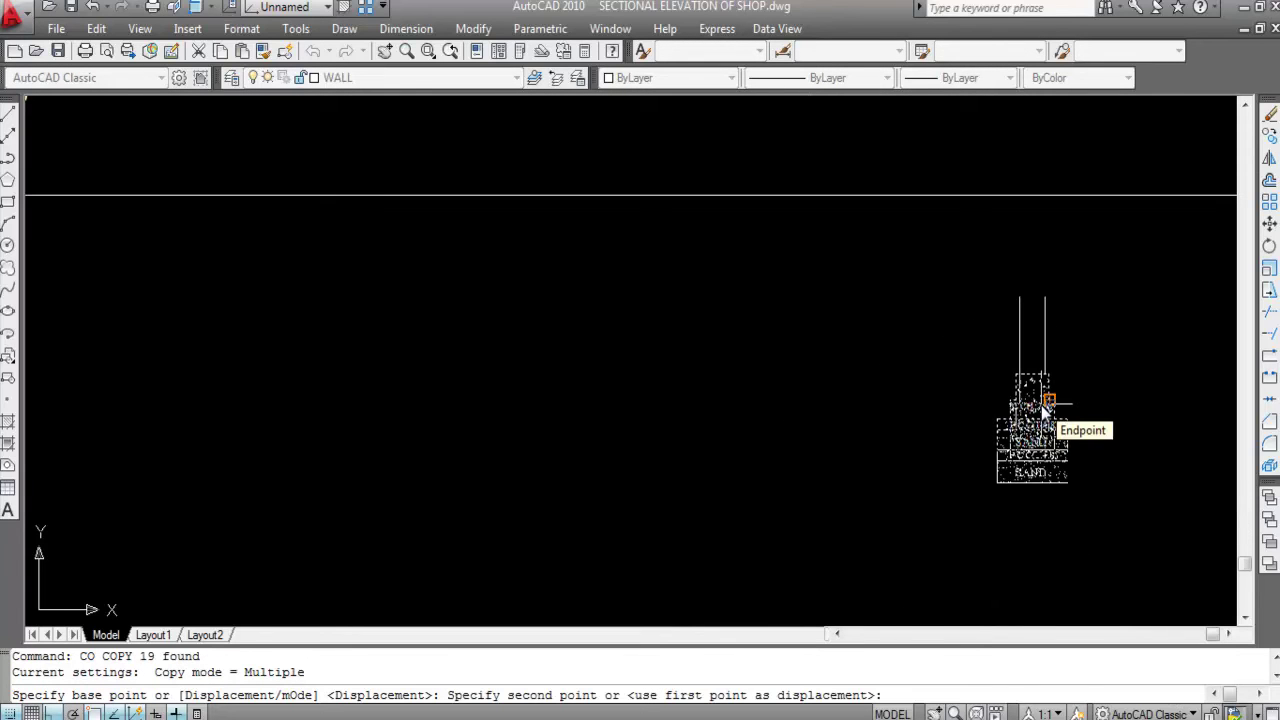
pyautogui.press('F8')
pyautogui.scroll(-4, 1040, 380)
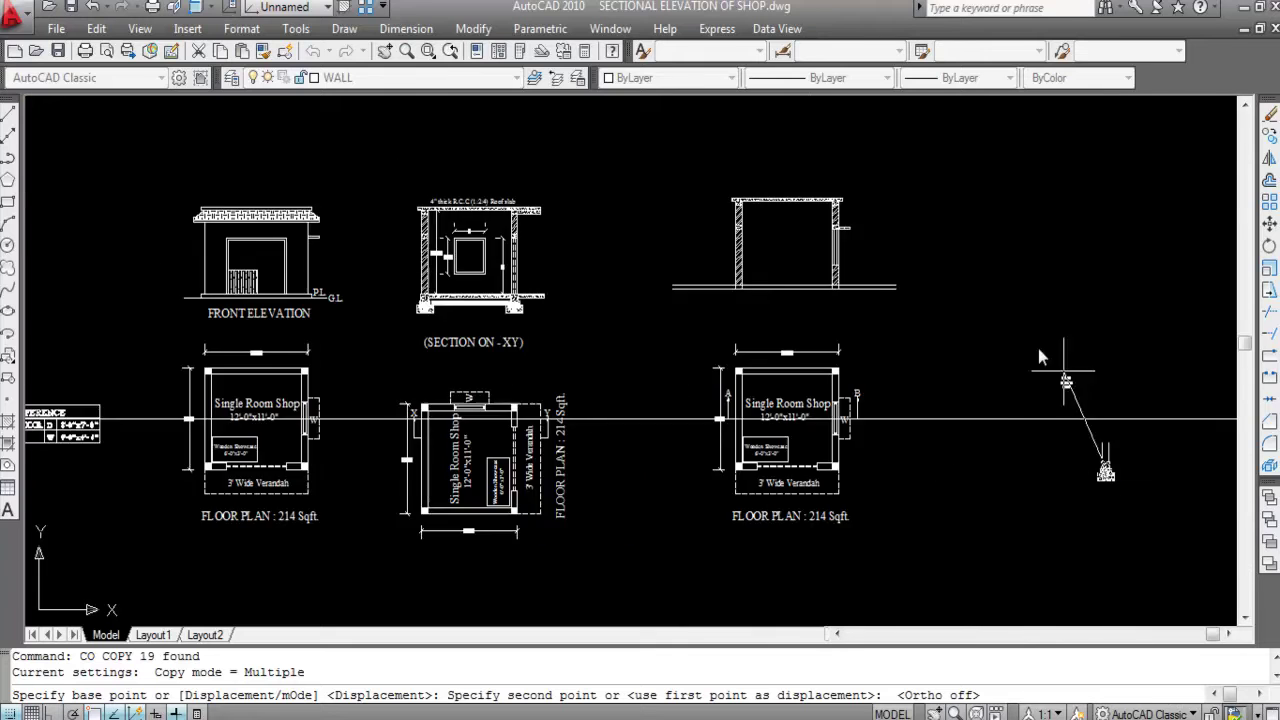
pyautogui.scroll(6, 730, 300)
pyautogui.scroll(-6, 725, 355)
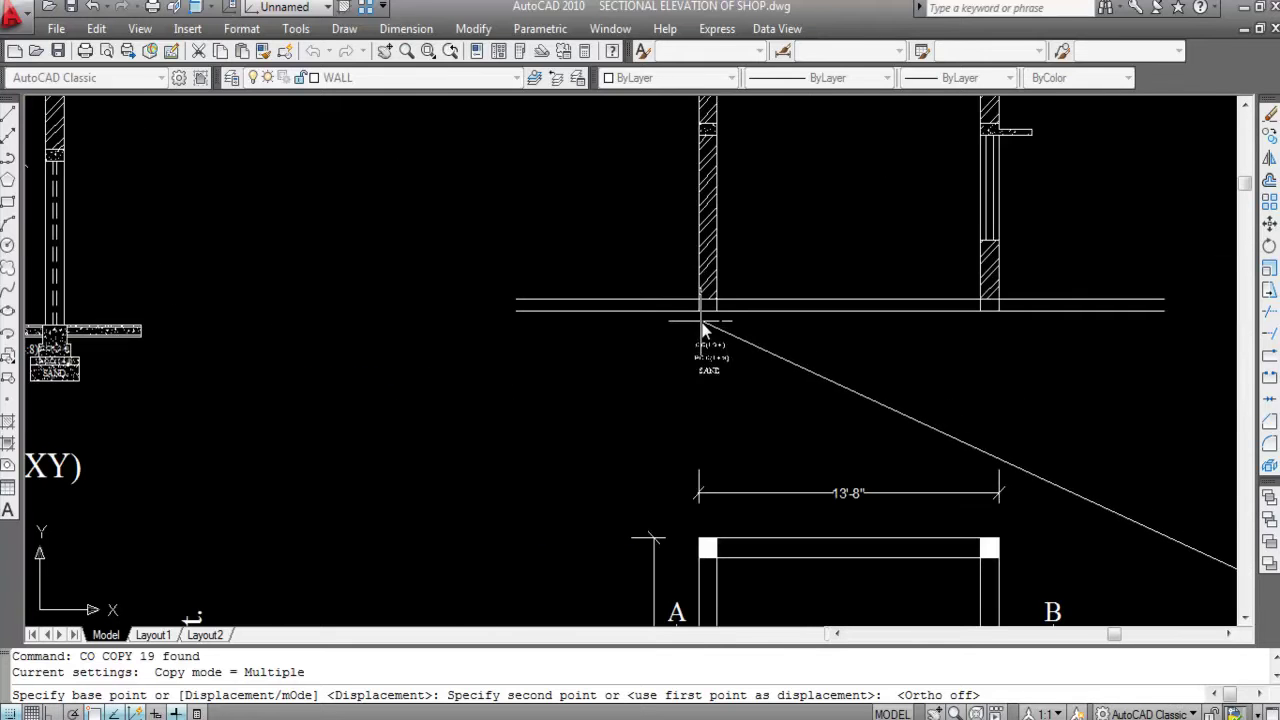
pyautogui.scroll(-2, 714, 337)
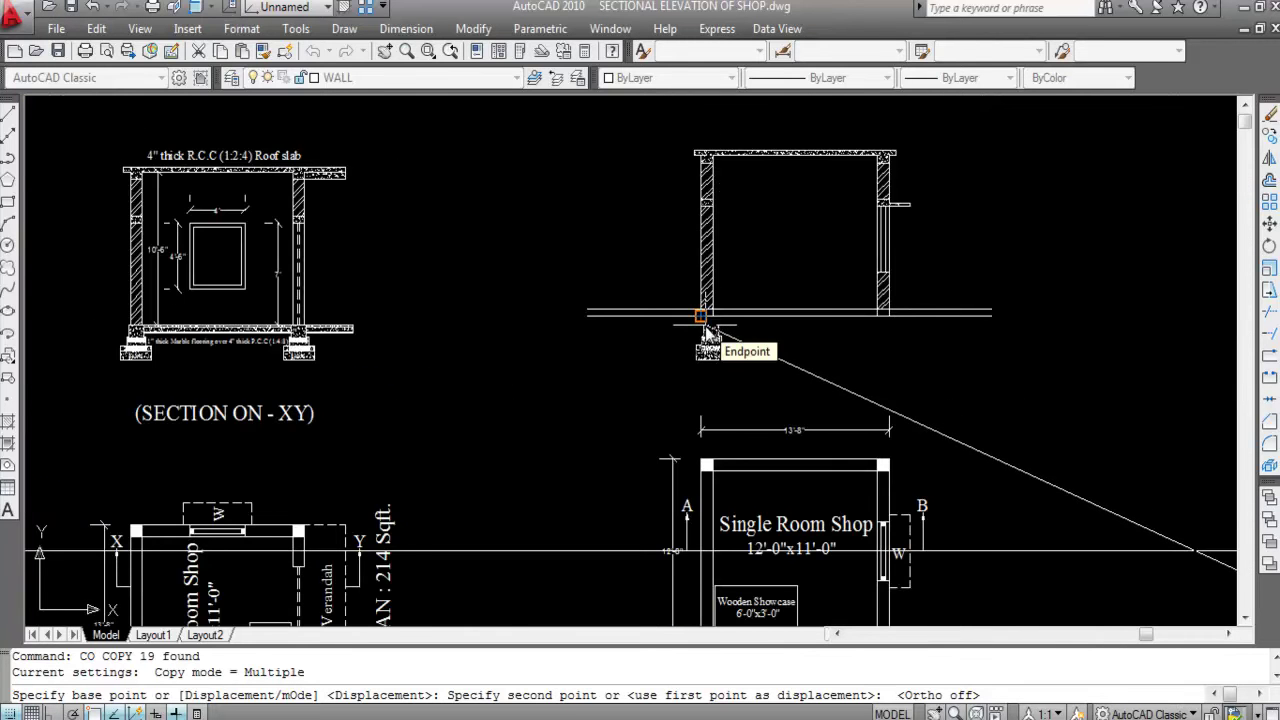
pyautogui.scroll(4, 705, 335)
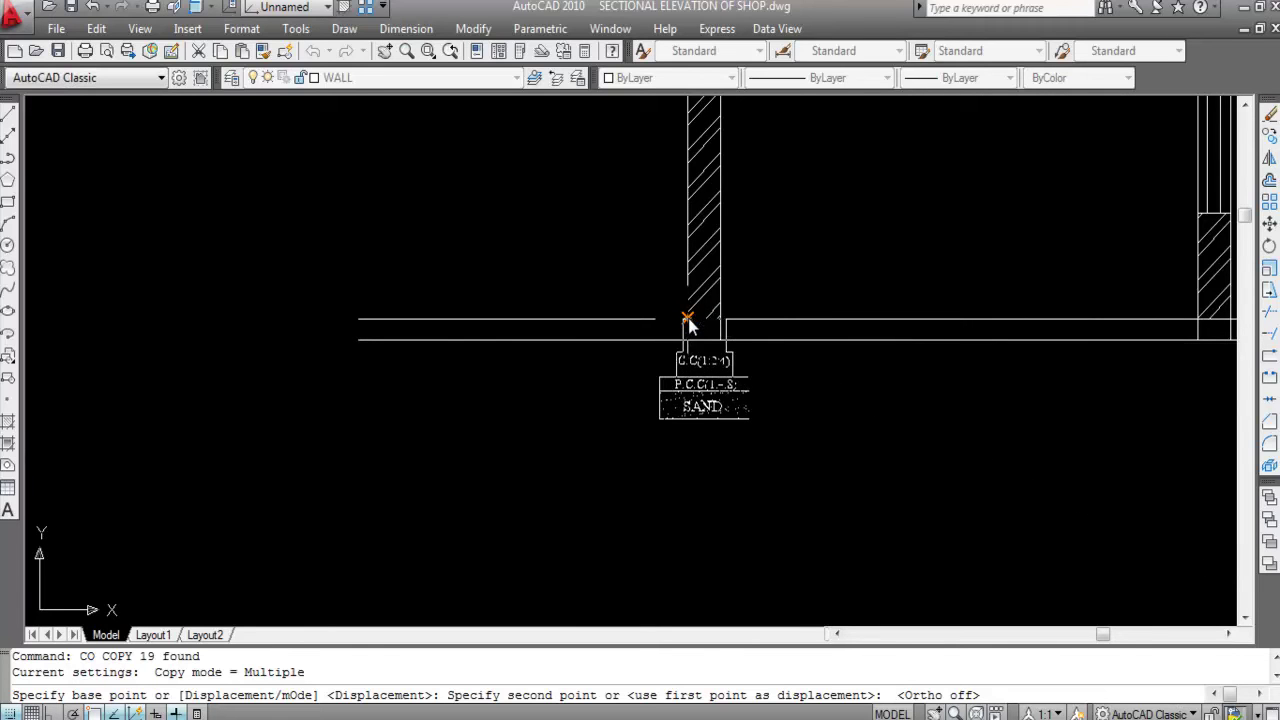
pyautogui.scroll(3, 690, 318)
pyautogui.click(692, 315)
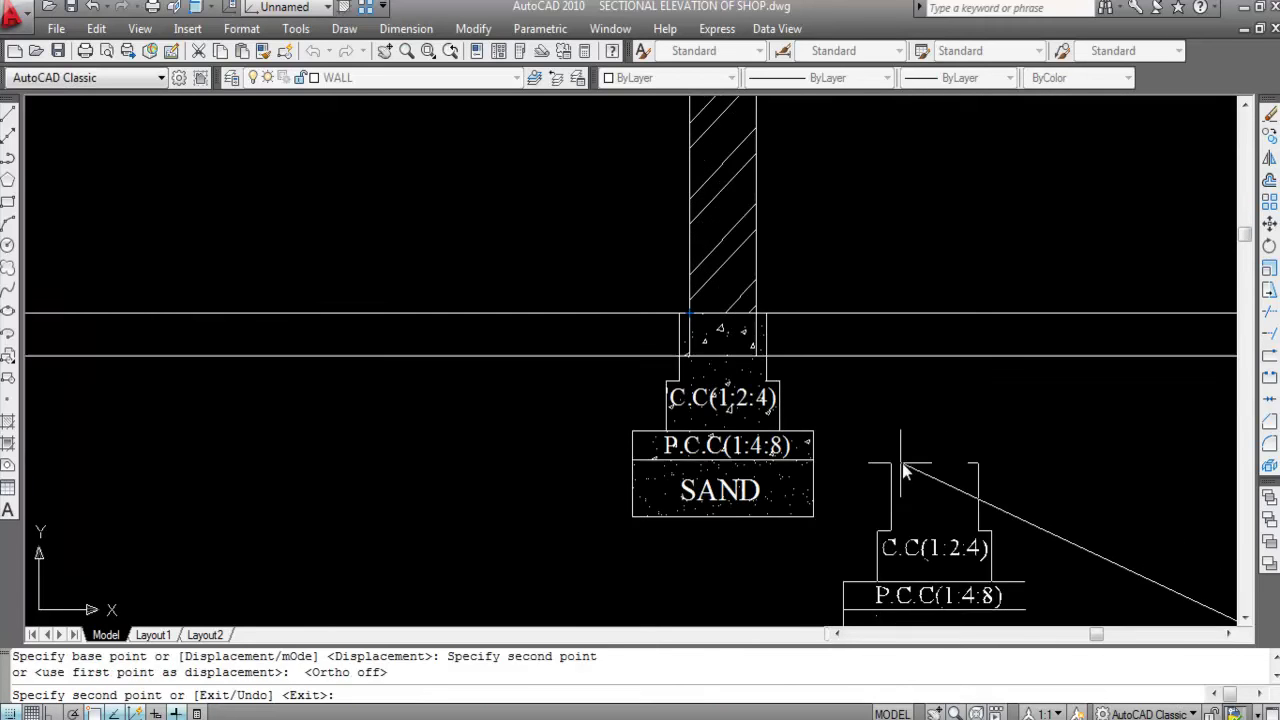
# Step: Place a second copy of the foundation detail under the window wall, aligned to the wall's inner face at the floor line
pyautogui.scroll(-4, 880, 371)
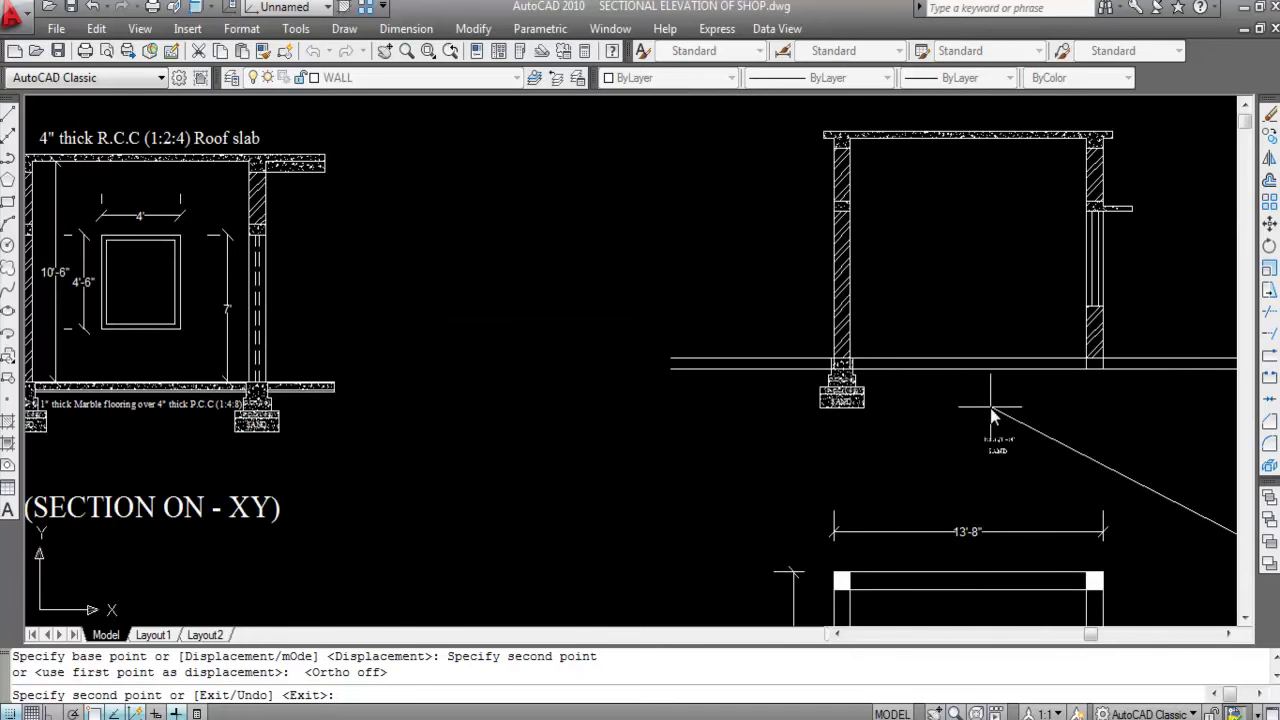
pyautogui.scroll(-2, 590, 372)
pyautogui.scroll(5, 707, 329)
pyautogui.scroll(3, 707, 329)
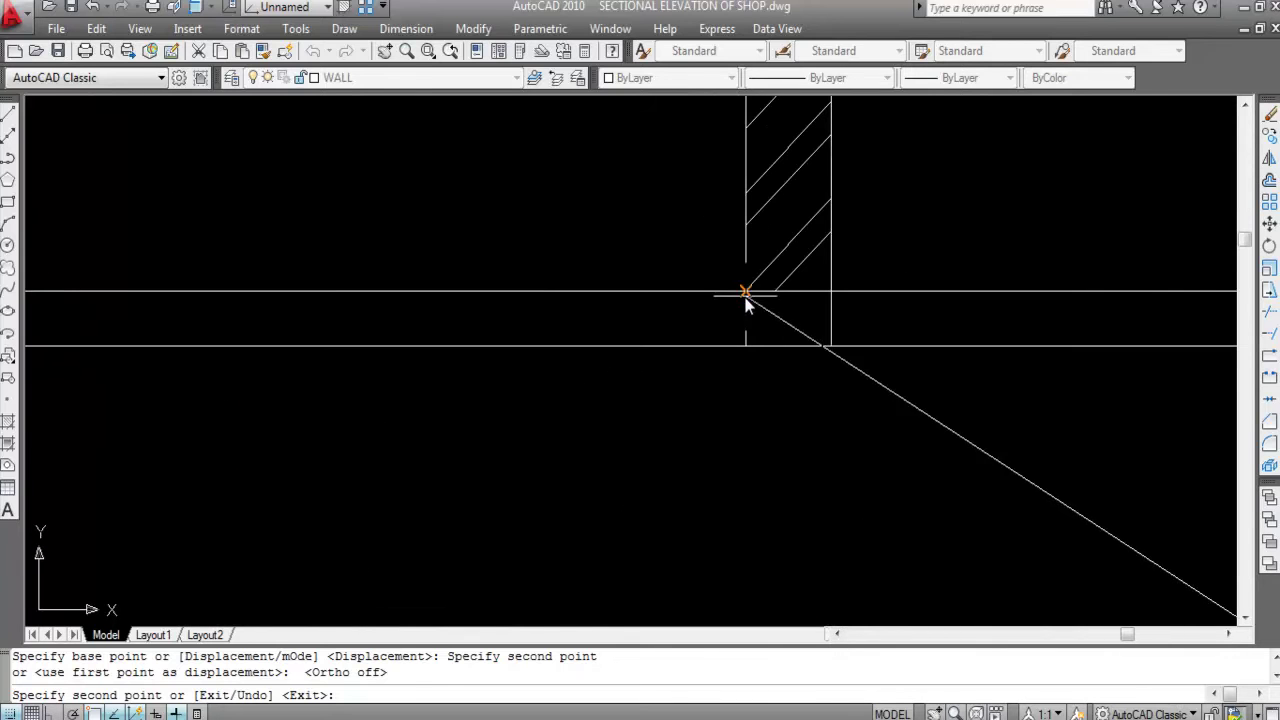
pyautogui.click(746, 296)
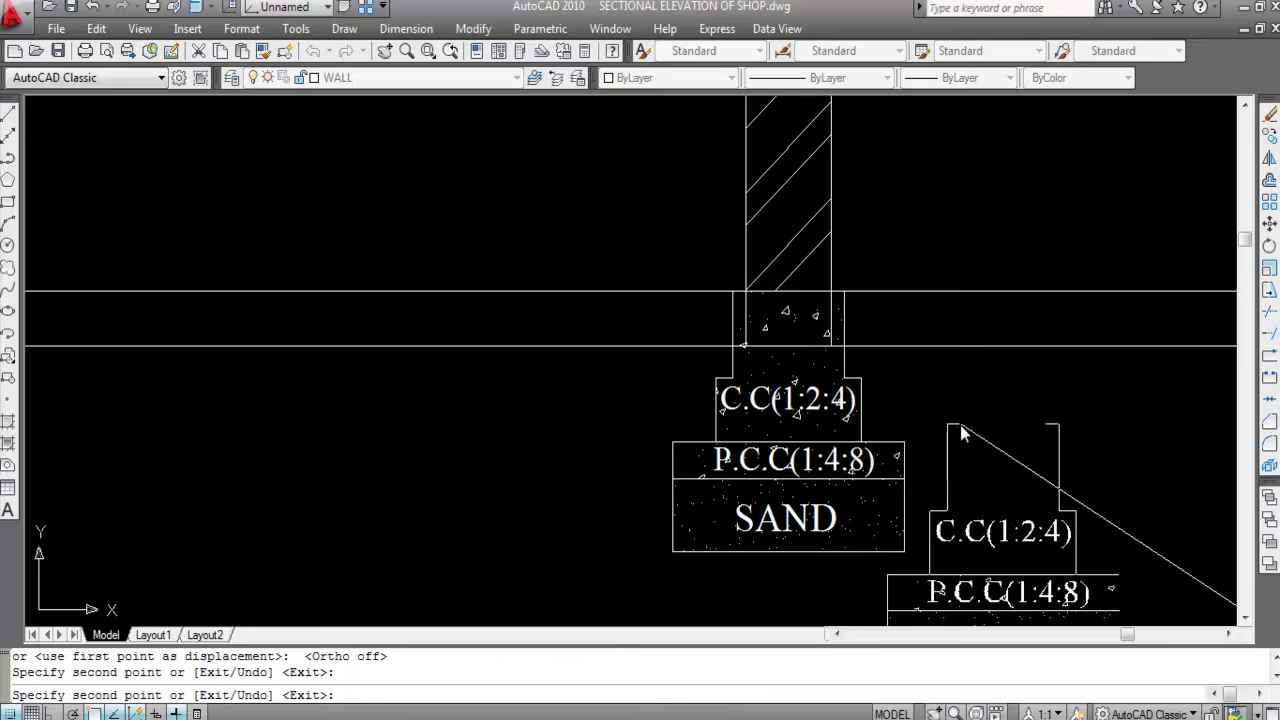
pyautogui.press('Escape')
pyautogui.scroll(-4, 984, 384)
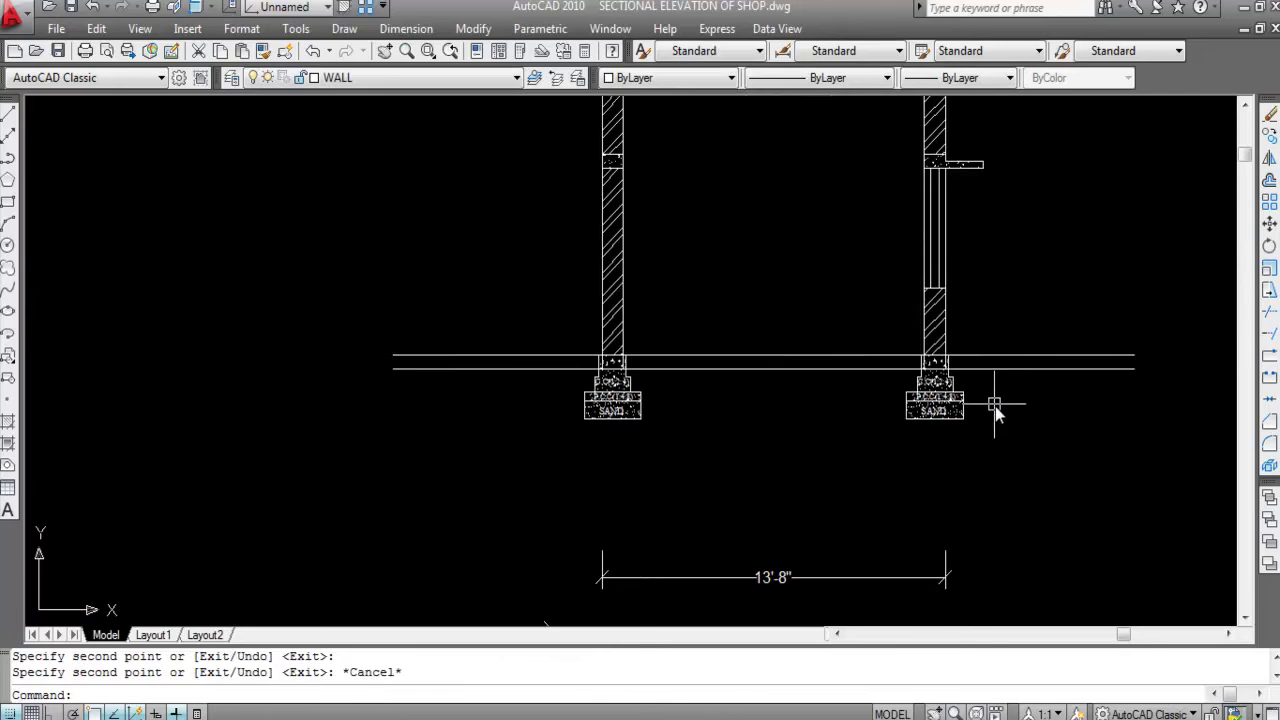
# Step: Trim both window wall lines below the upper floor line, where they run into the foundation
pyautogui.scroll(3, 908, 364)
pyautogui.scroll(-2, 1050, 366)
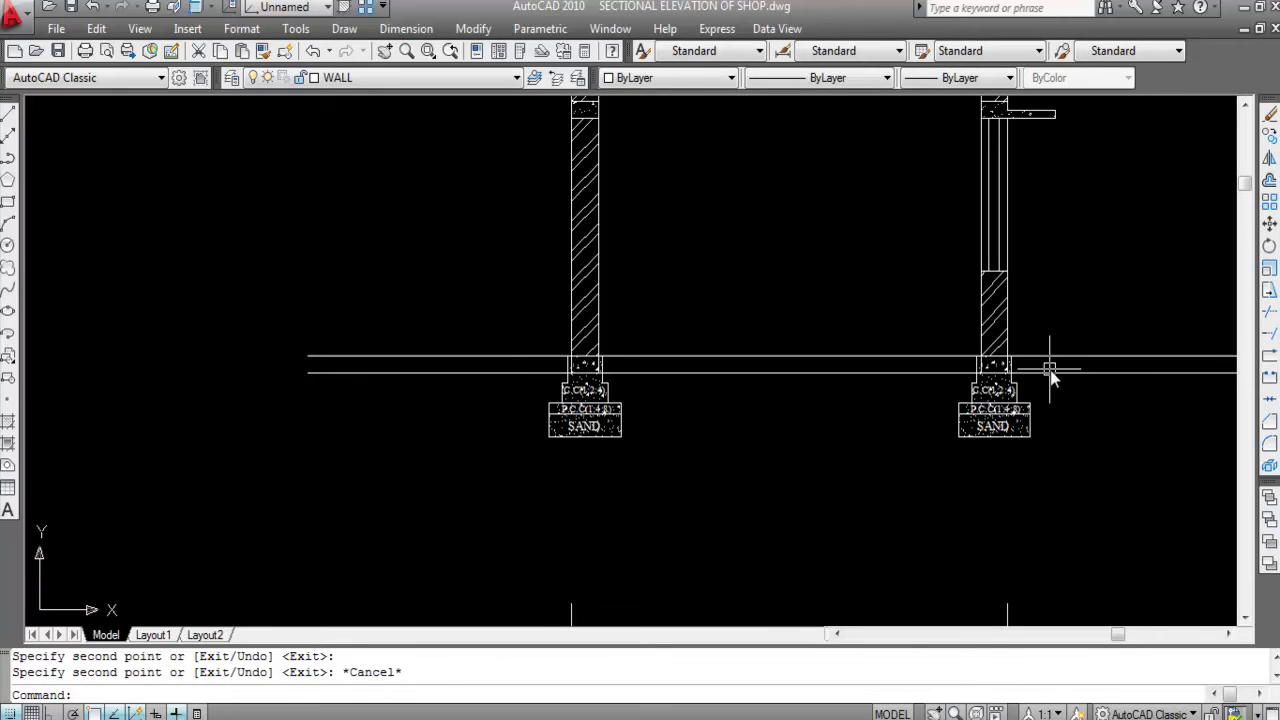
pyautogui.scroll(-2, 1050, 370)
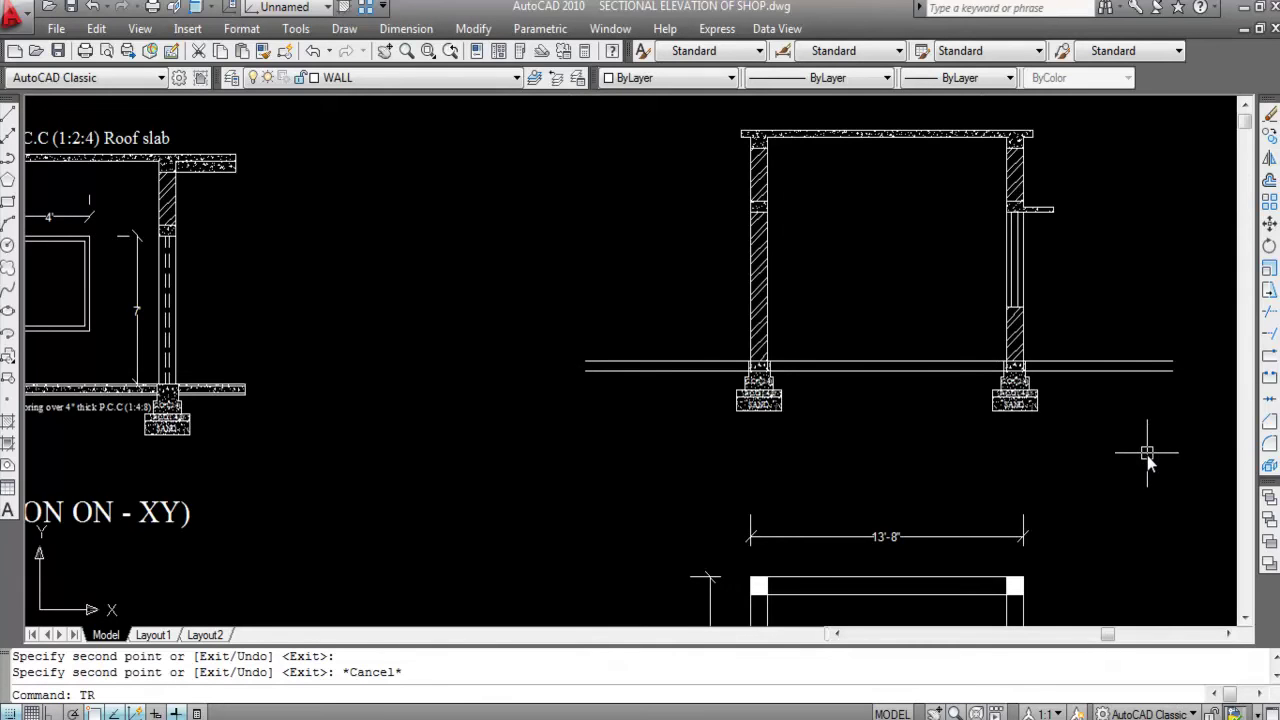
pyautogui.press('Return')
pyautogui.scroll(3, 961, 369)
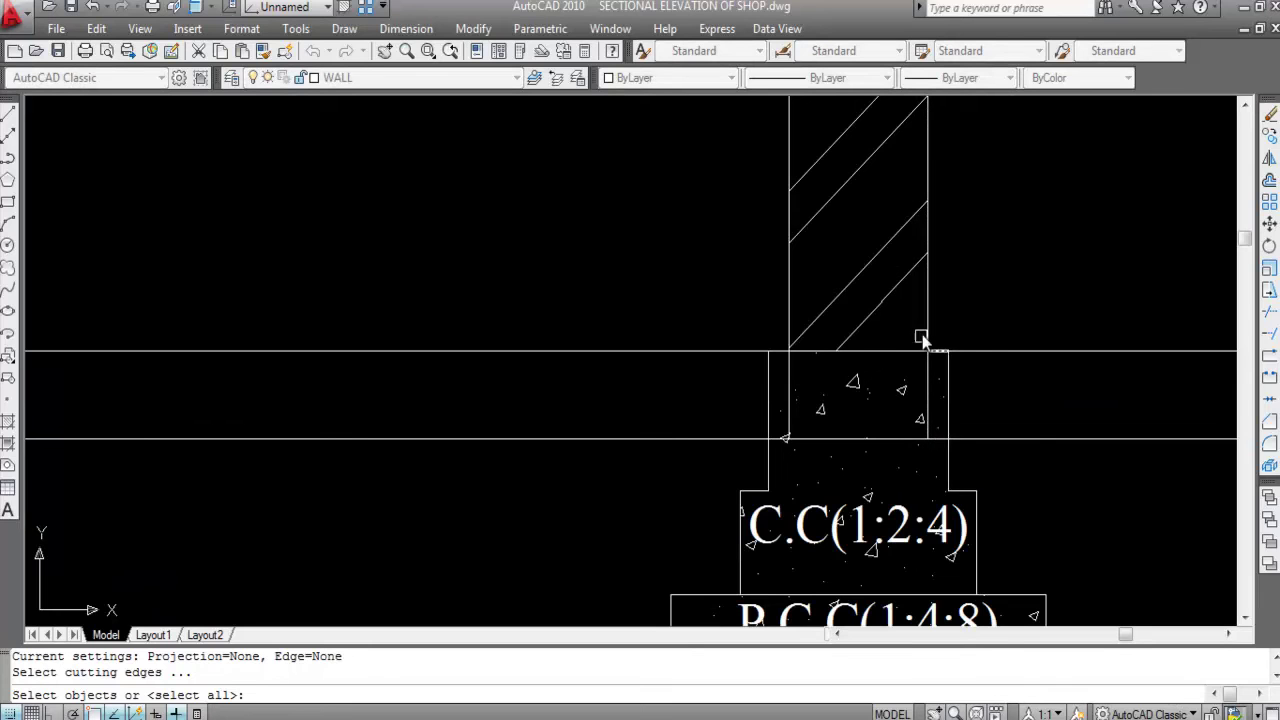
pyautogui.click(995, 350)
pyautogui.scroll(-2, 1043, 361)
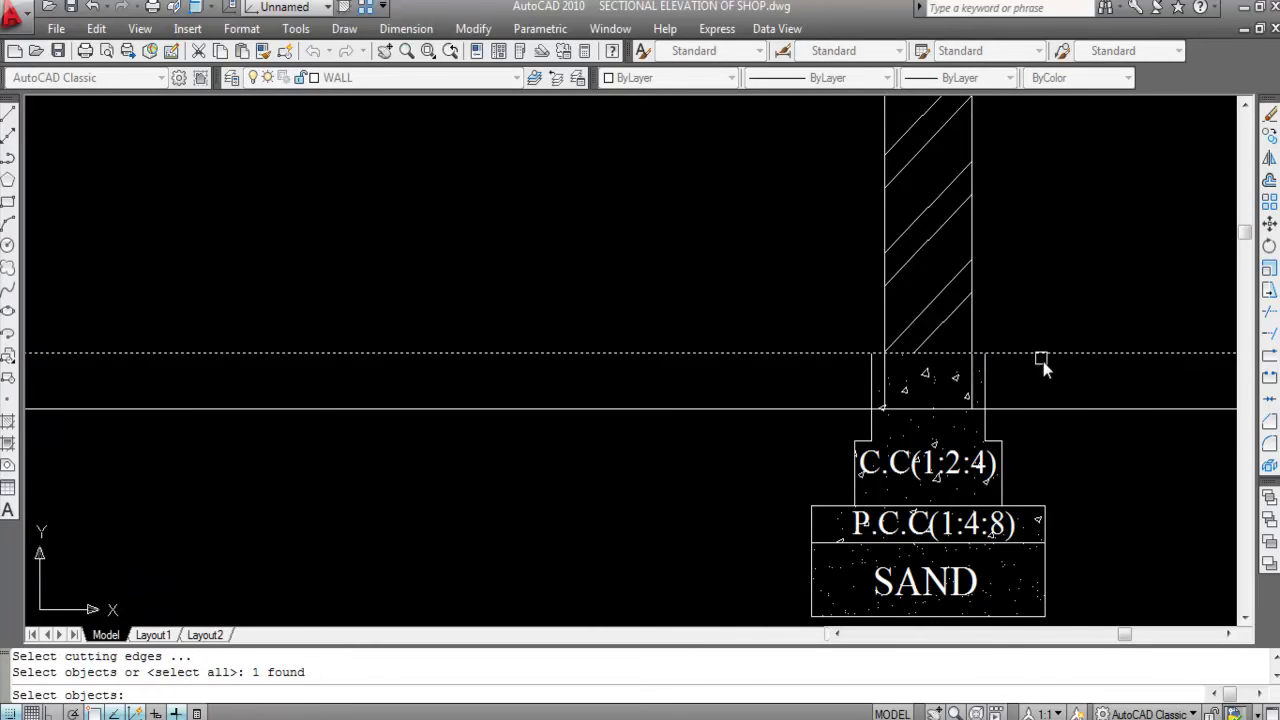
pyautogui.press('Return')
pyautogui.scroll(4, 1023, 360)
pyautogui.click(963, 368)
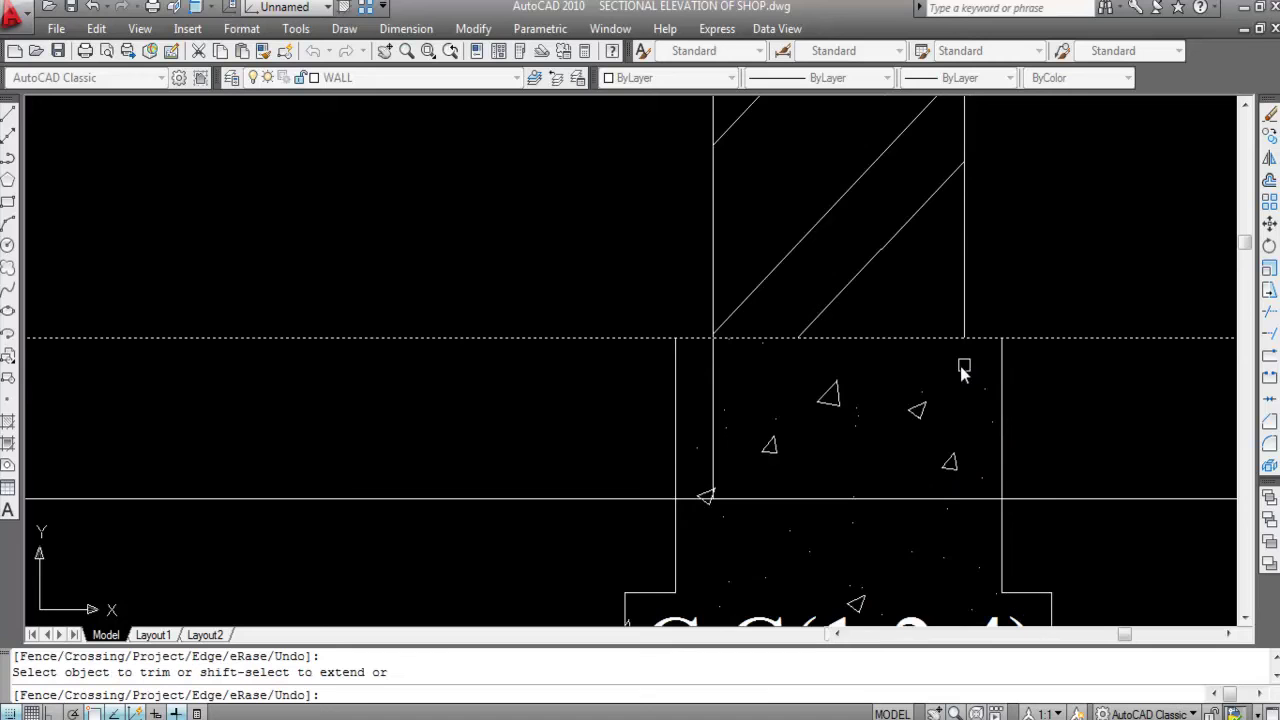
pyautogui.click(711, 356)
# Step: Trim both lines of the wall opposite the window below the upper floor line, using the same cutting edge
pyautogui.scroll(-8, 1081, 360)
pyautogui.scroll(8, 463, 372)
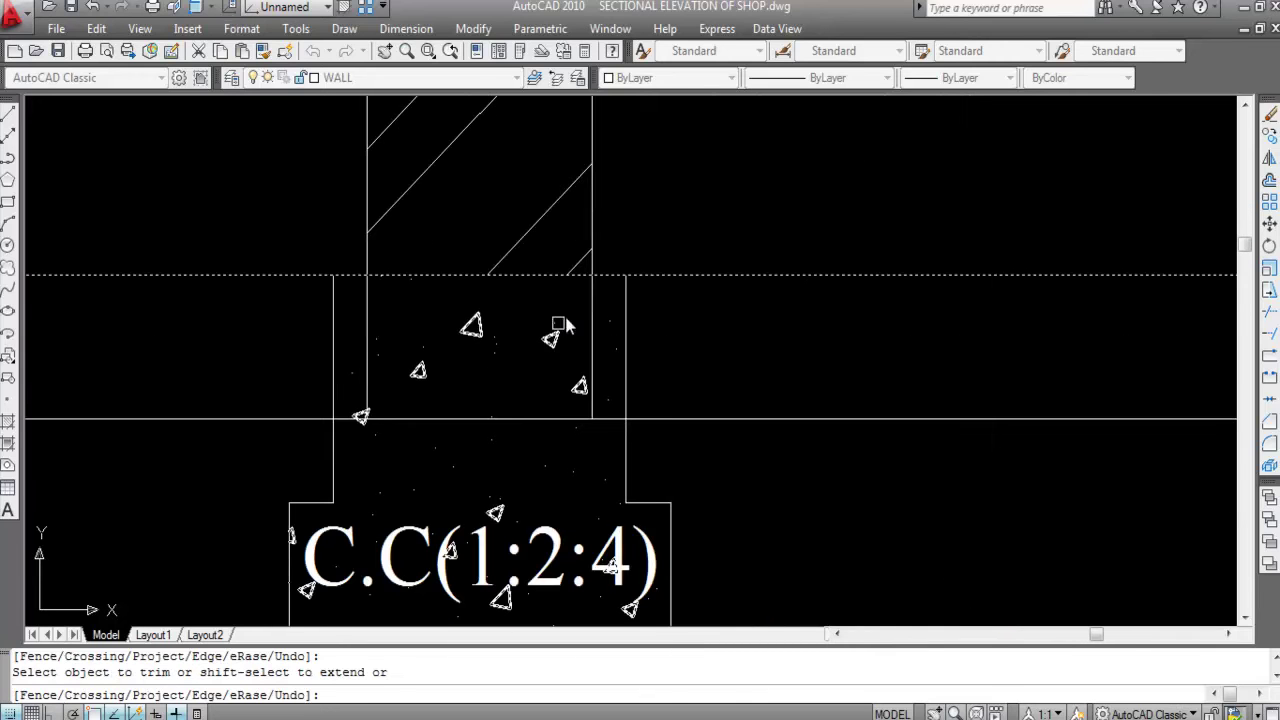
pyautogui.click(590, 300)
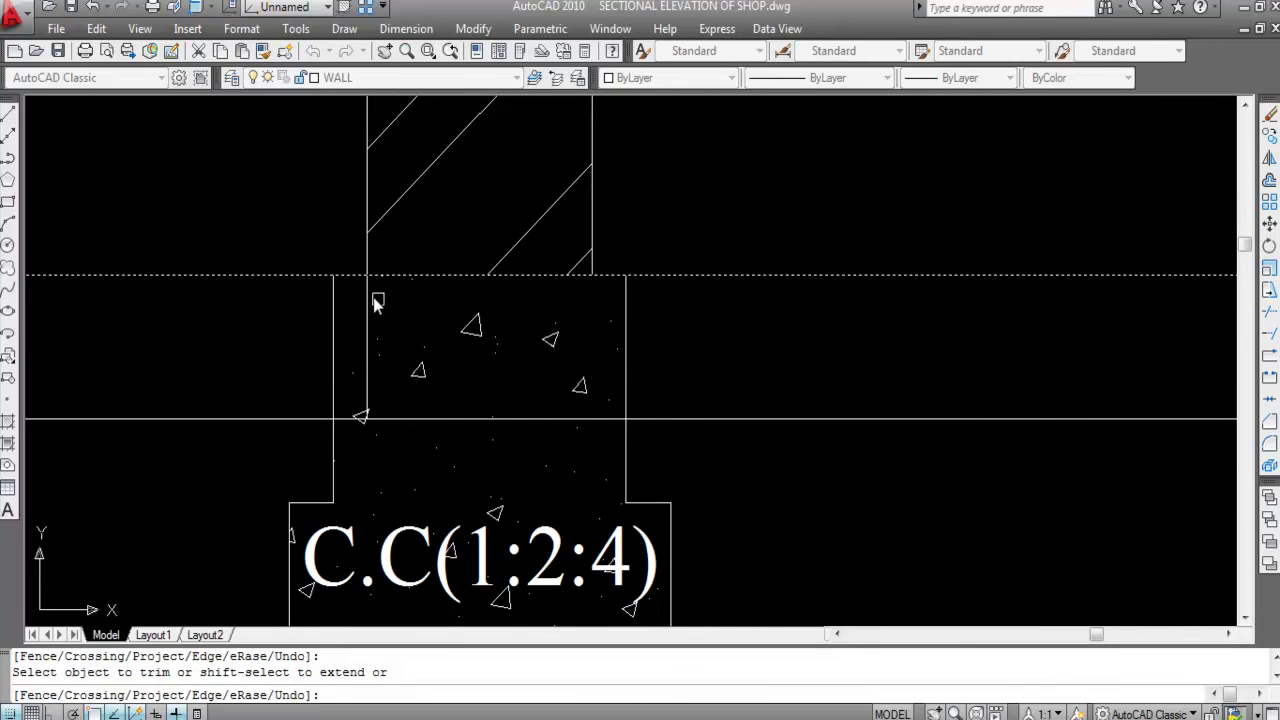
pyautogui.click(369, 300)
pyautogui.scroll(-8, 757, 300)
pyautogui.press('Escape')
pyautogui.scroll(-5, 526, 309)
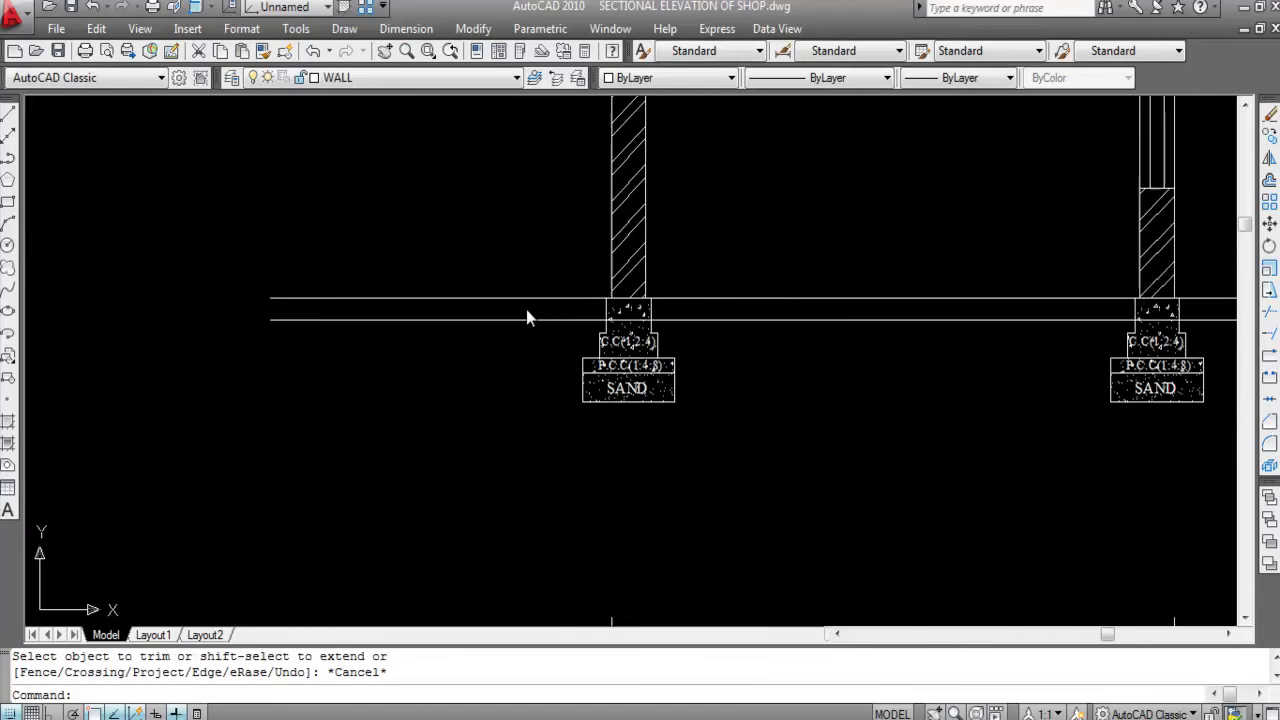
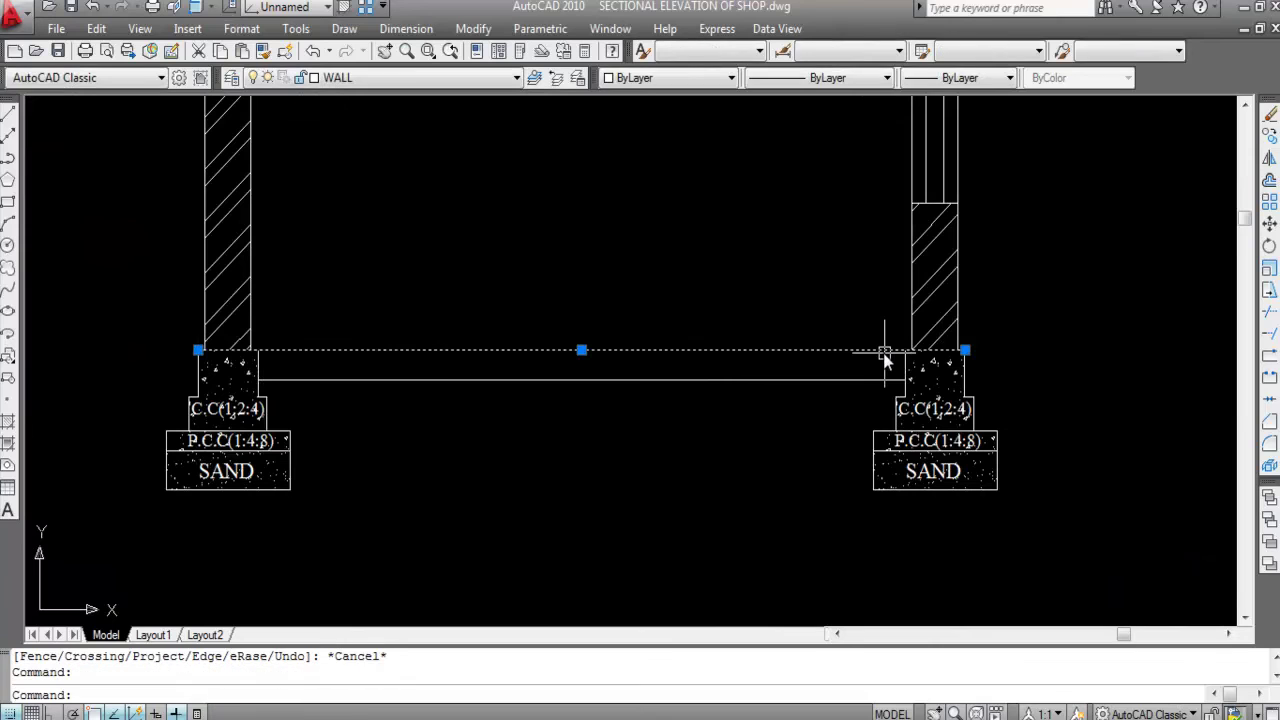
# Step: Offset the upper floor line 1 inch downward to mark the flooring thickness between the foundations
pyautogui.press('Escape')
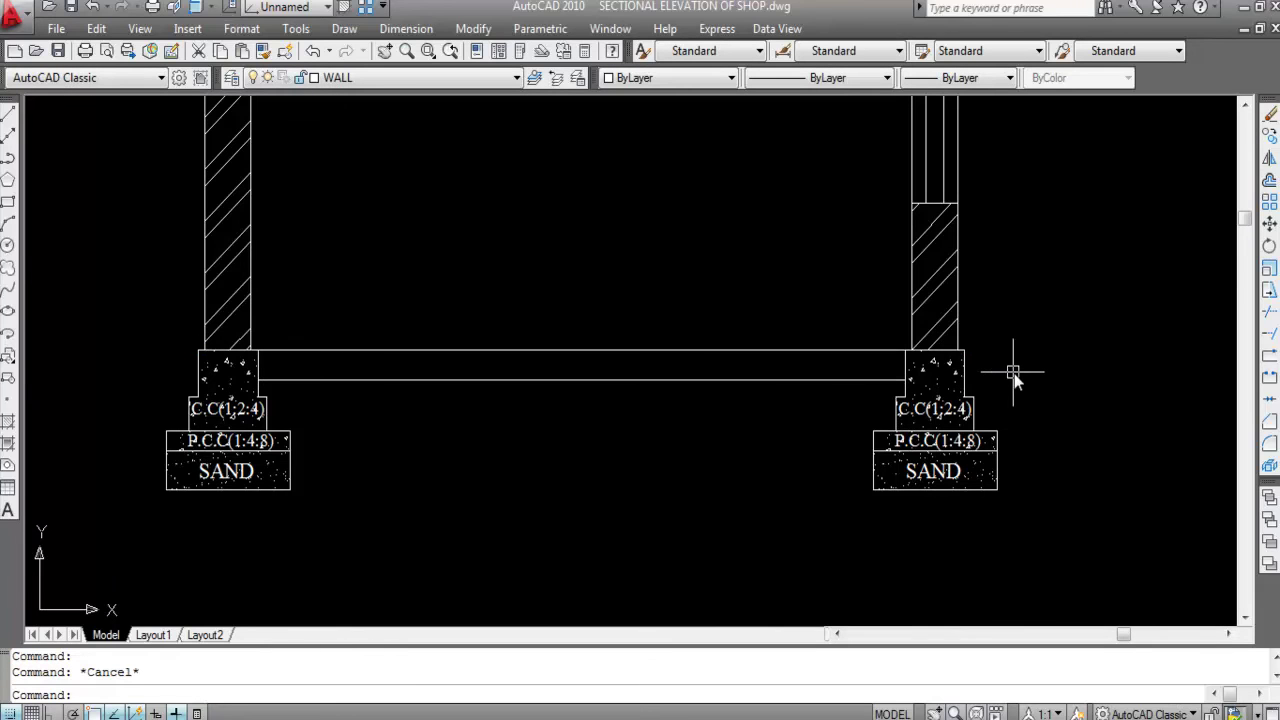
pyautogui.scroll(-3, 1013, 375)
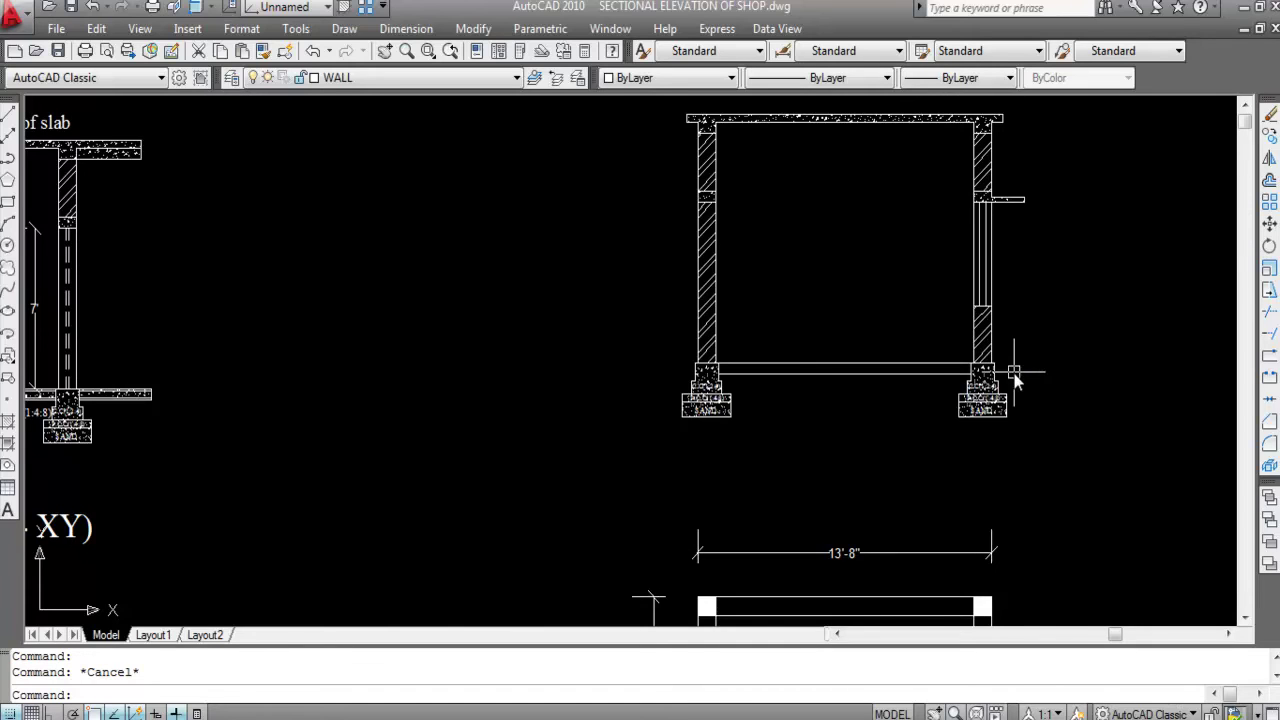
pyautogui.scroll(-2, 1015, 377)
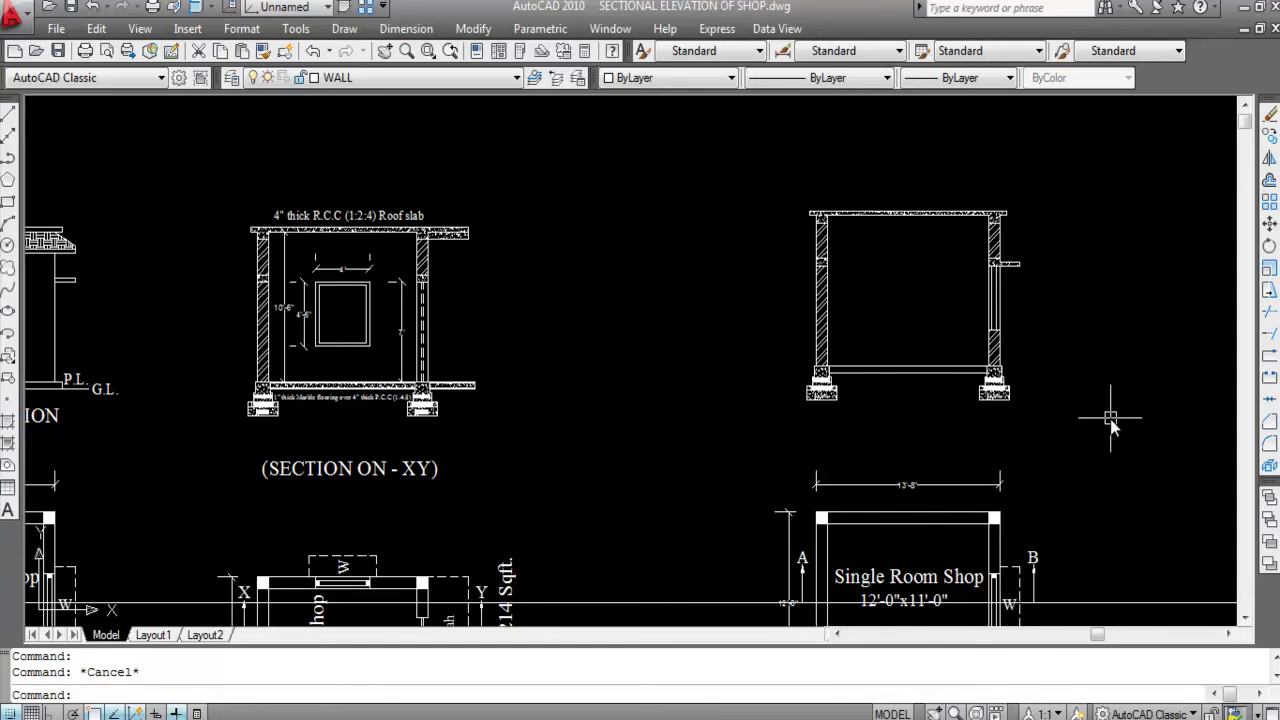
pyautogui.scroll(2, 953, 366)
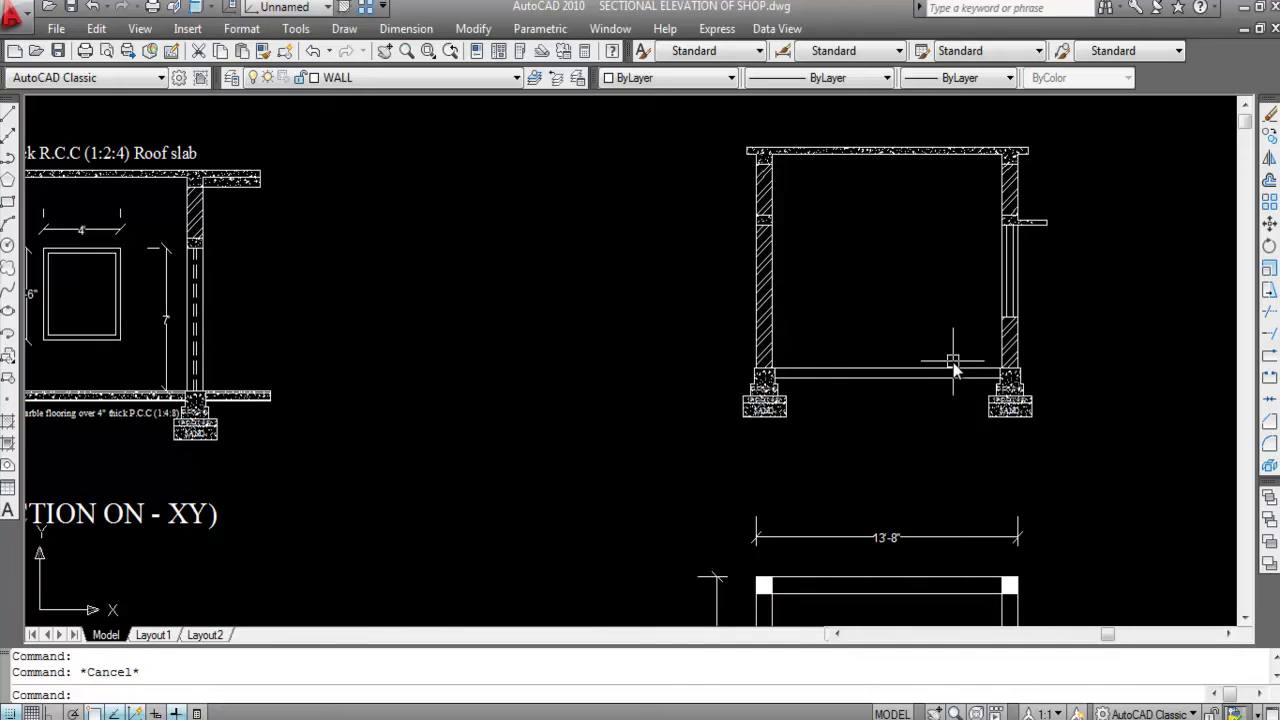
pyautogui.scroll(2, 1048, 372)
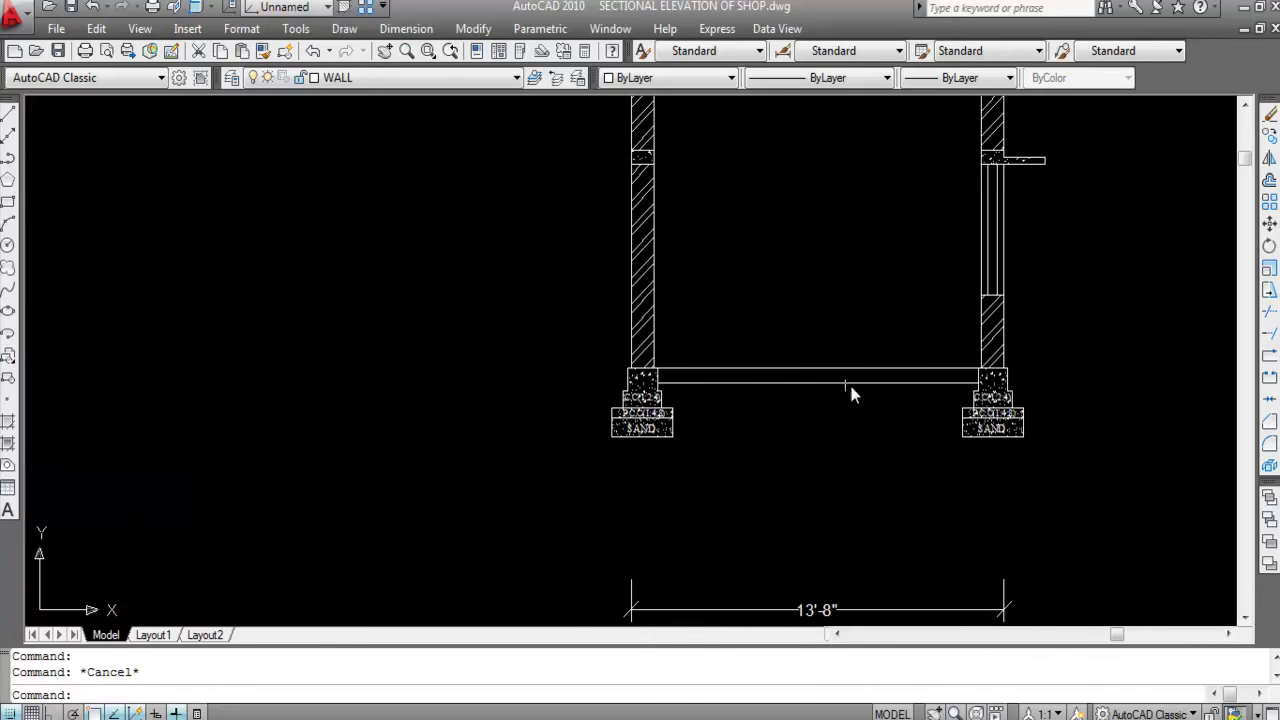
pyautogui.scroll(2, 883, 388)
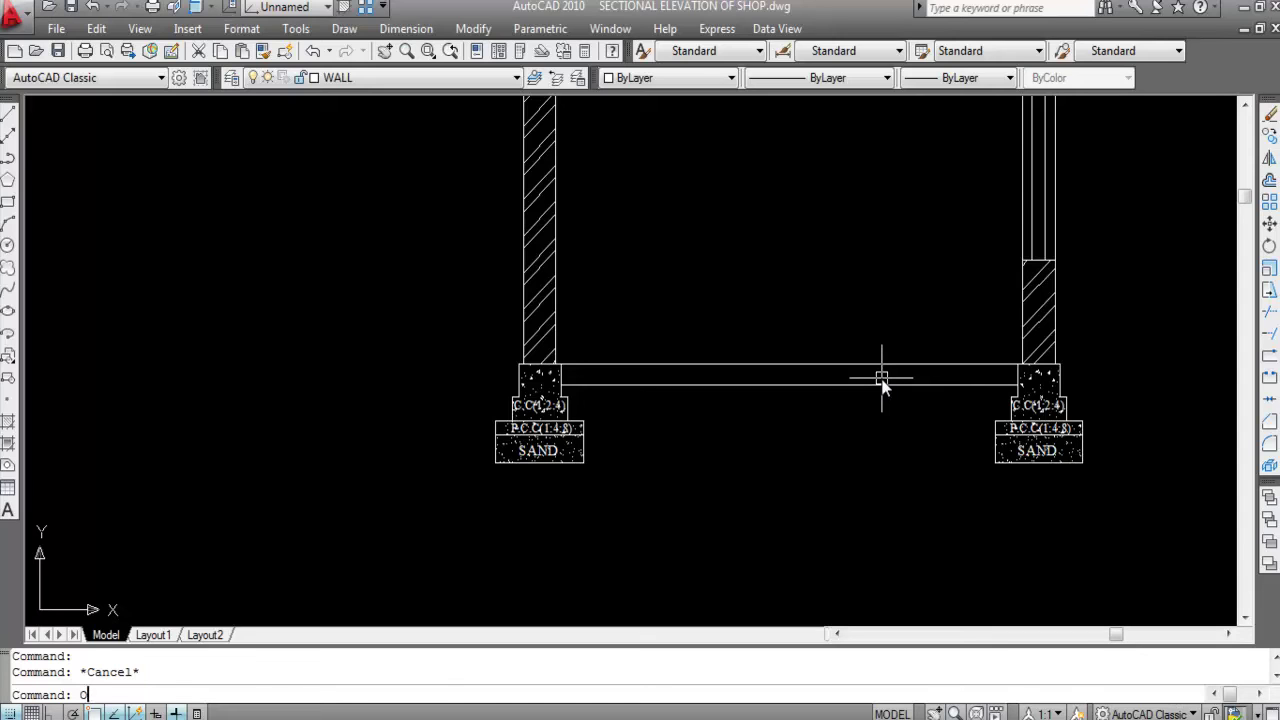
pyautogui.press('Return')
pyautogui.write('1')
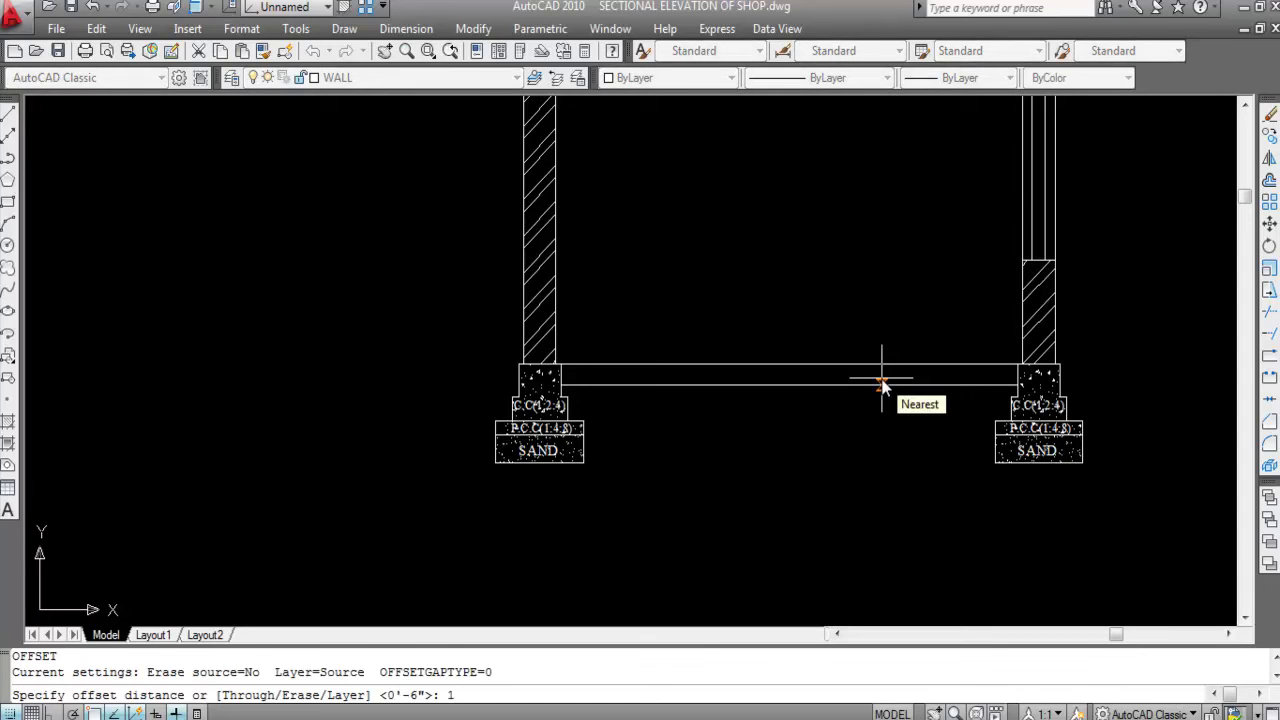
pyautogui.press('Return')
pyautogui.click(874, 363)
pyautogui.click(881, 517)
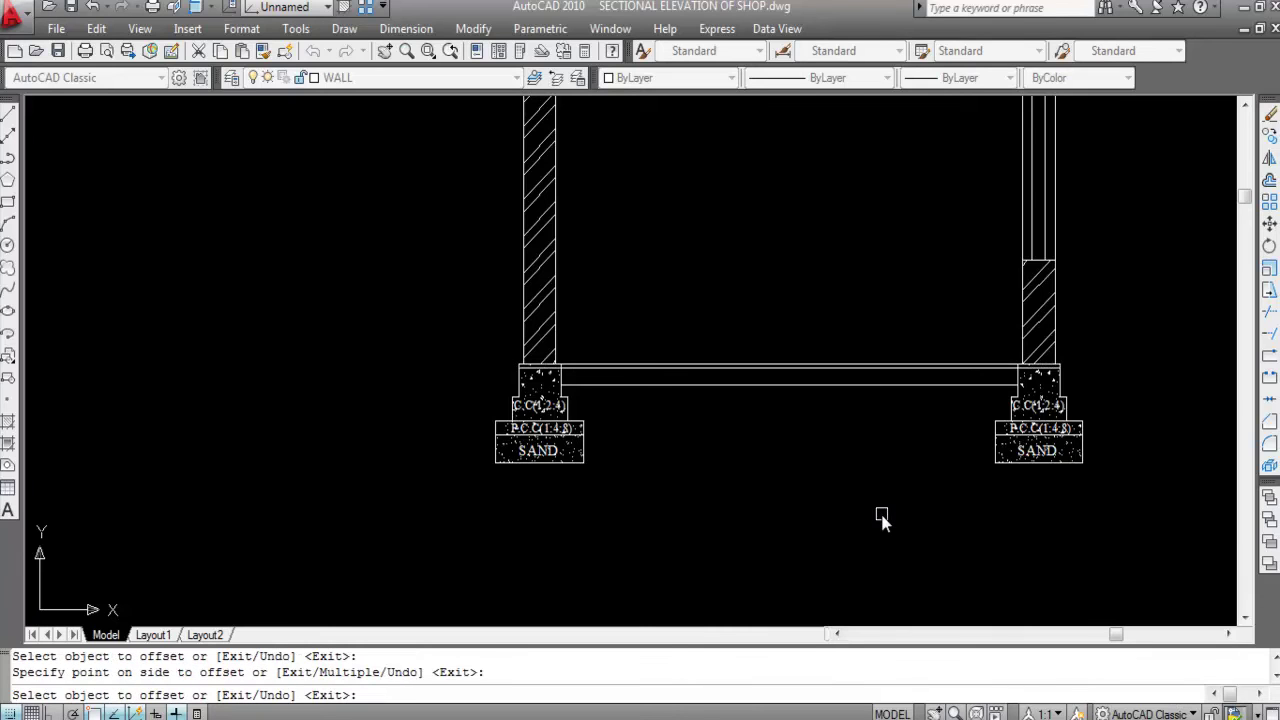
pyautogui.press('Return')
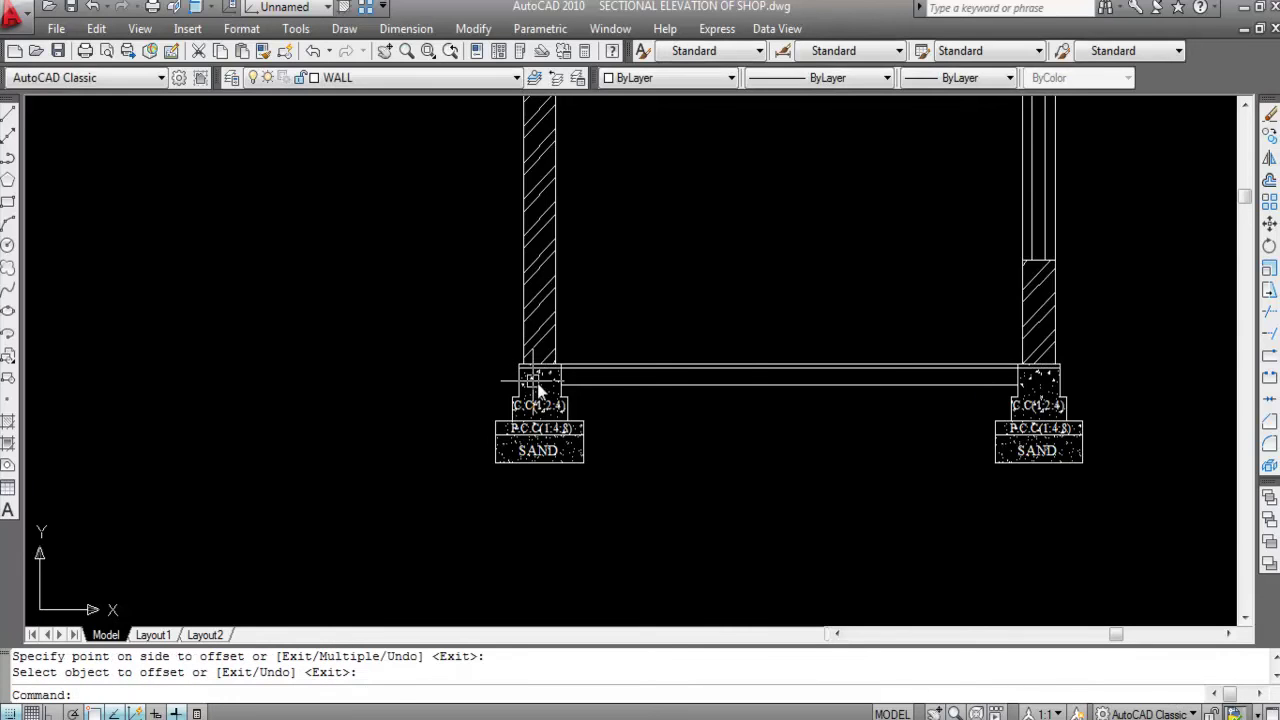
# Step: Trim the flooring thickness line where it runs into the two foundations, using their inner faces as cutting edges
pyautogui.press('Return')
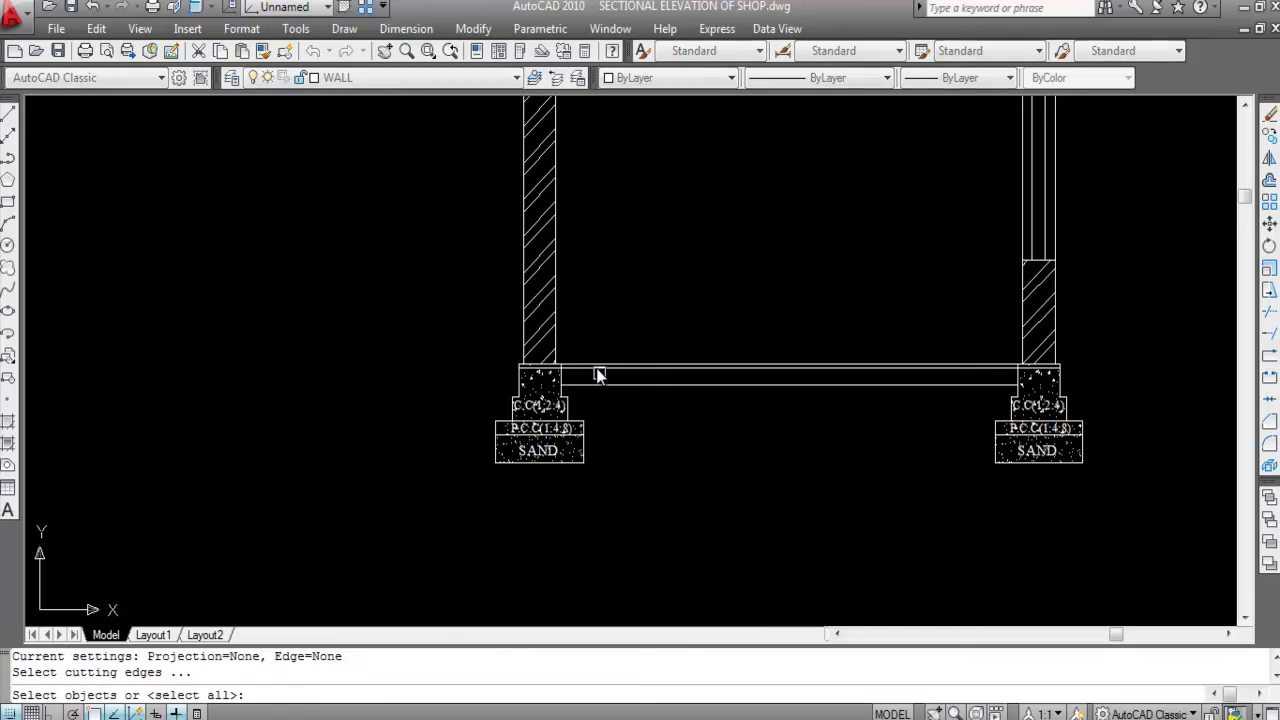
pyautogui.scroll(3, 597, 371)
pyautogui.click(551, 418)
pyautogui.scroll(-2, 551, 403)
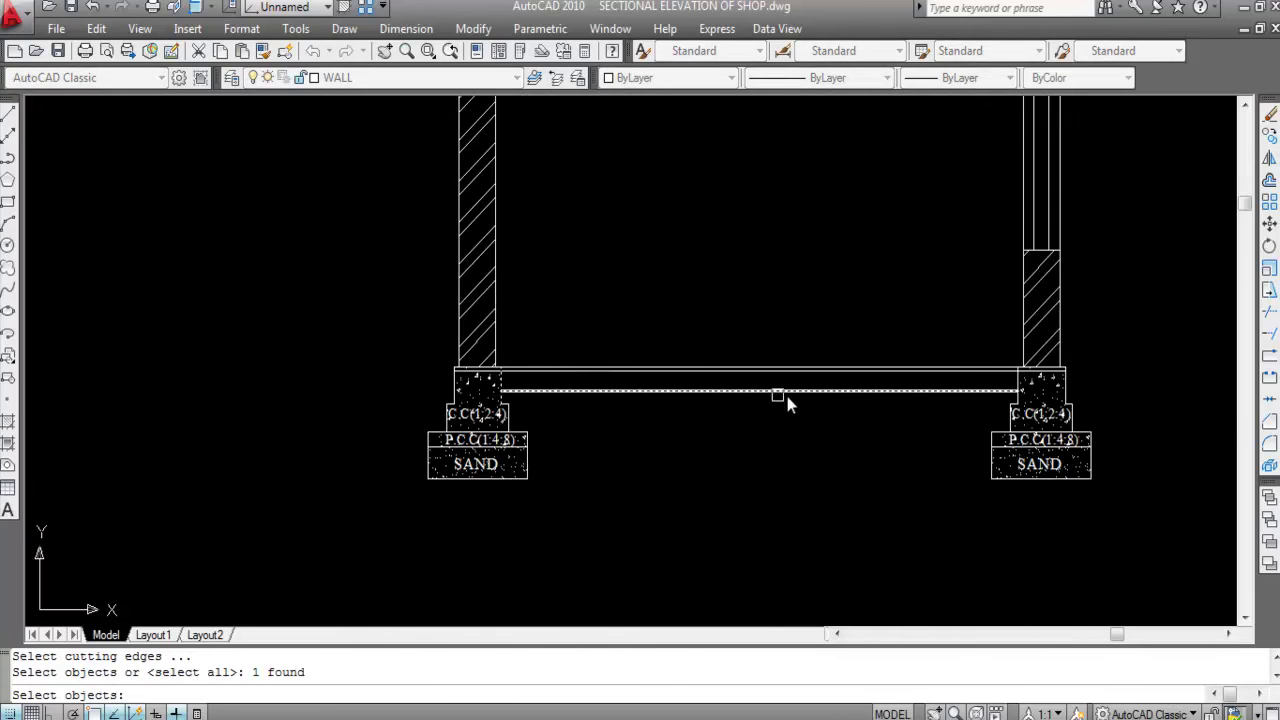
pyautogui.scroll(3, 1030, 385)
pyautogui.click(978, 414)
pyautogui.press('Return')
pyautogui.scroll(2, 1015, 408)
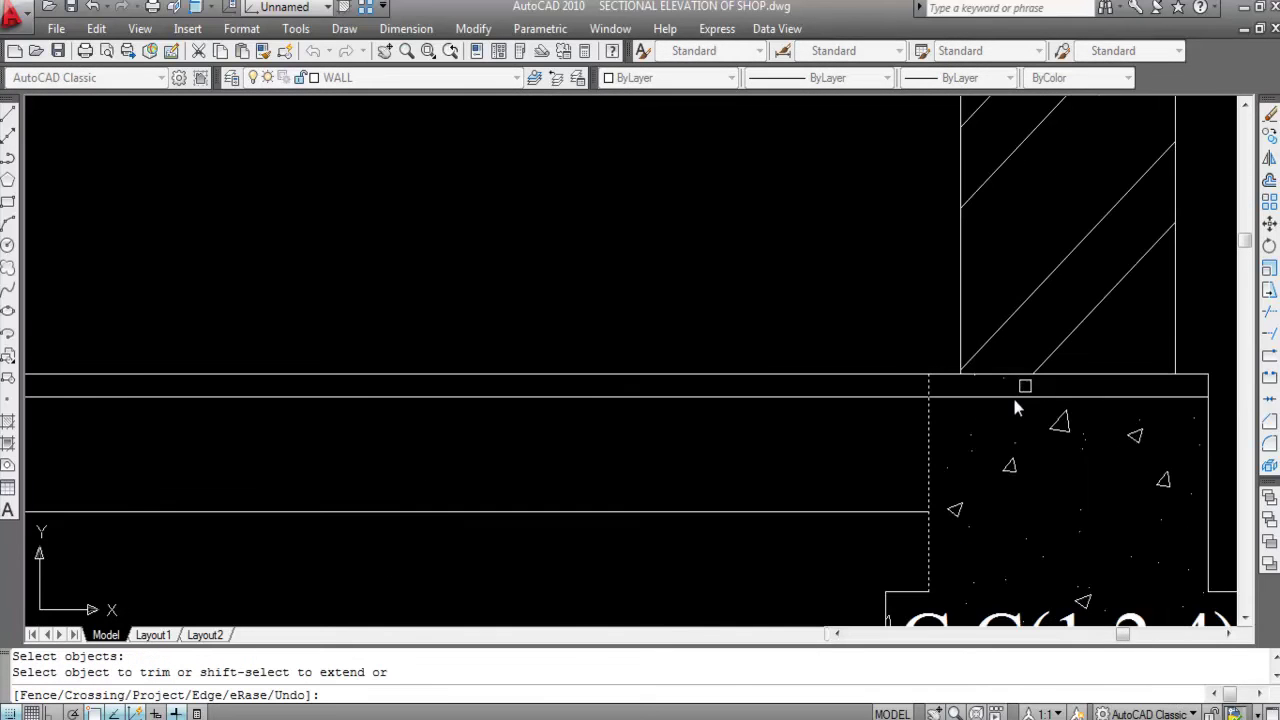
pyautogui.click(1014, 397)
pyautogui.scroll(-4, 1014, 397)
pyautogui.scroll(3, 660, 430)
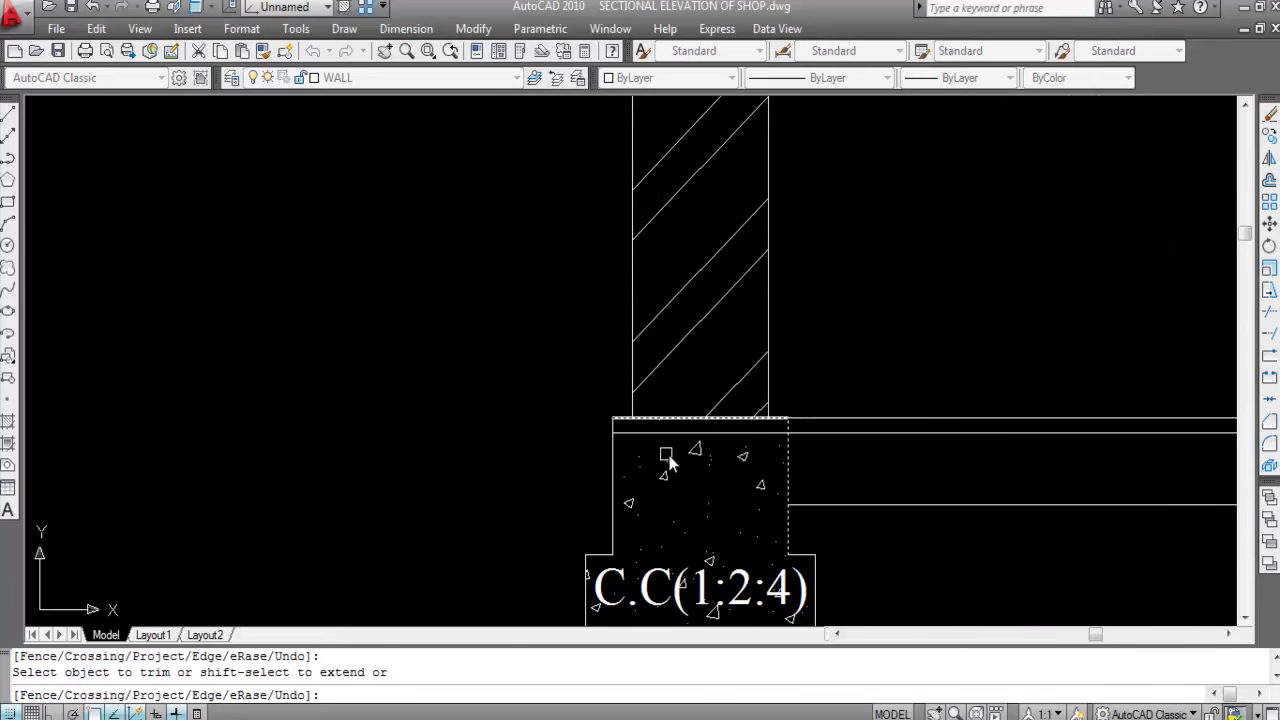
pyautogui.scroll(-5, 640, 434)
pyautogui.scroll(2, 623, 408)
pyautogui.press('Escape')
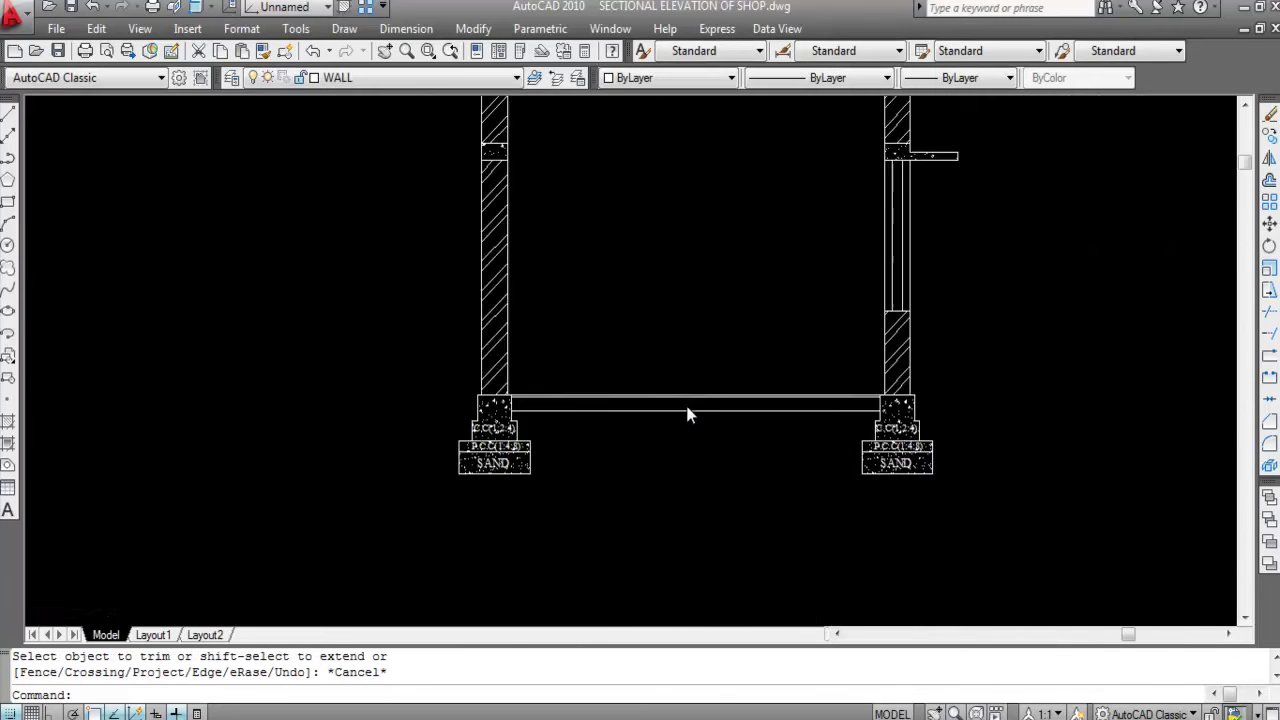
# Step: Offset the flooring thickness line 4 inches downward to mark the P.C.C layer between the foundations
pyautogui.scroll(1, 688, 414)
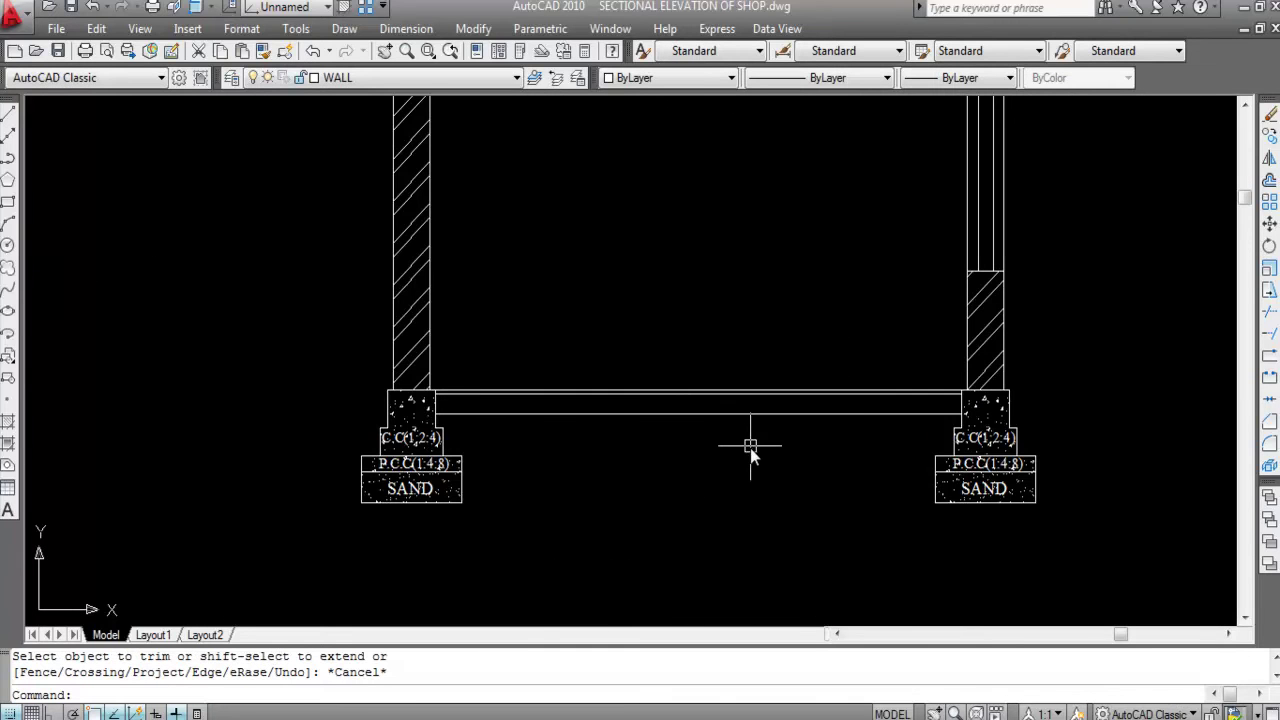
pyautogui.write('o')
pyautogui.press('Return')
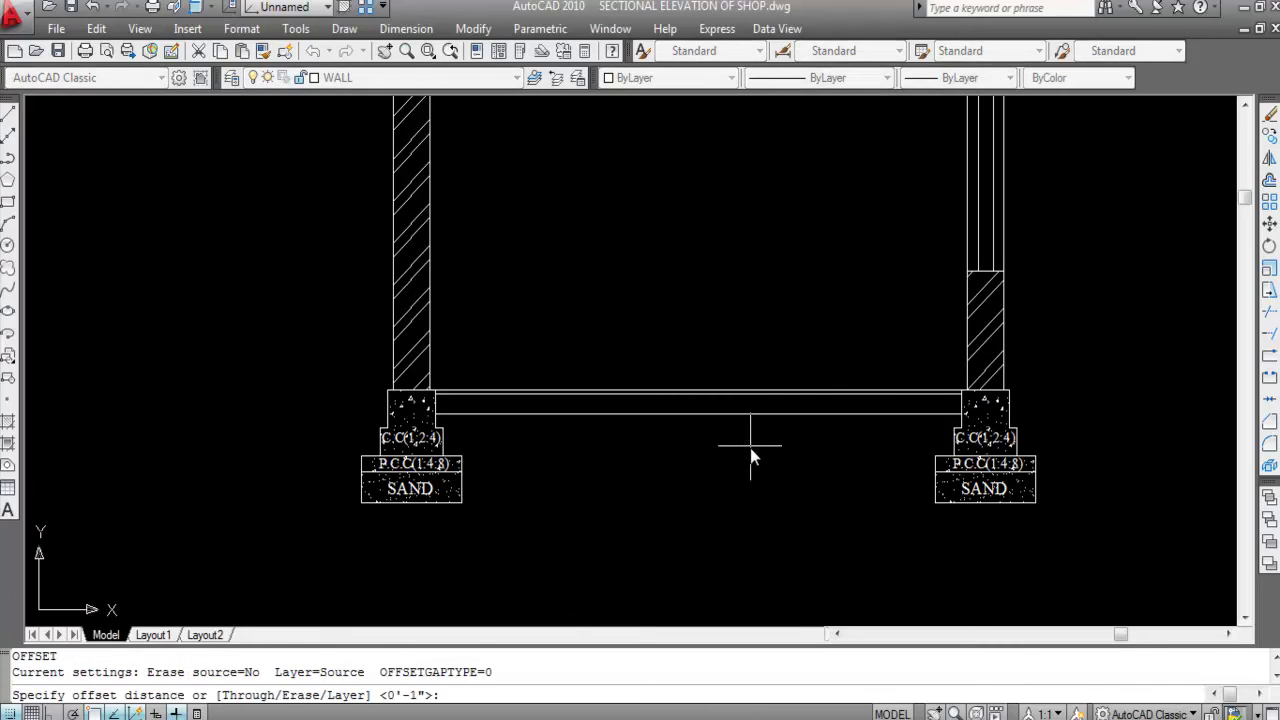
pyautogui.write('4')
pyautogui.press('Return')
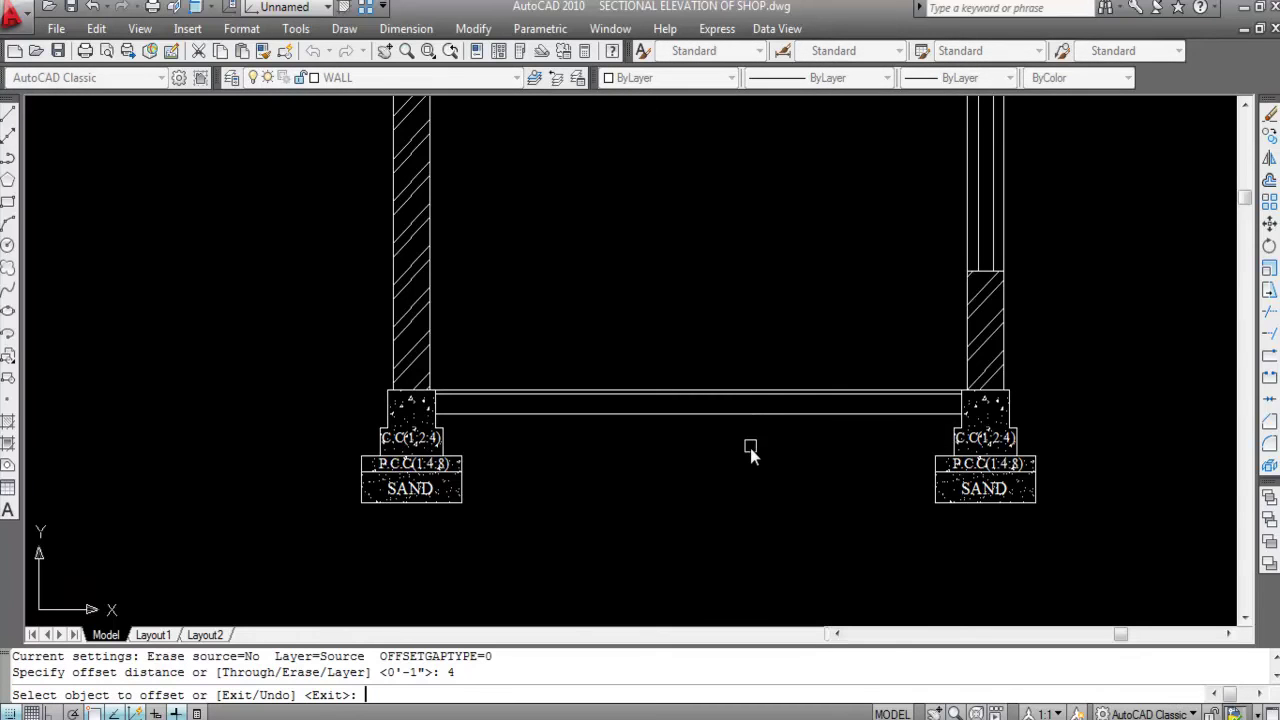
pyautogui.scroll(2, 752, 377)
pyautogui.click(738, 408)
pyautogui.click(760, 558)
pyautogui.scroll(-3, 816, 245)
pyautogui.press('Escape')
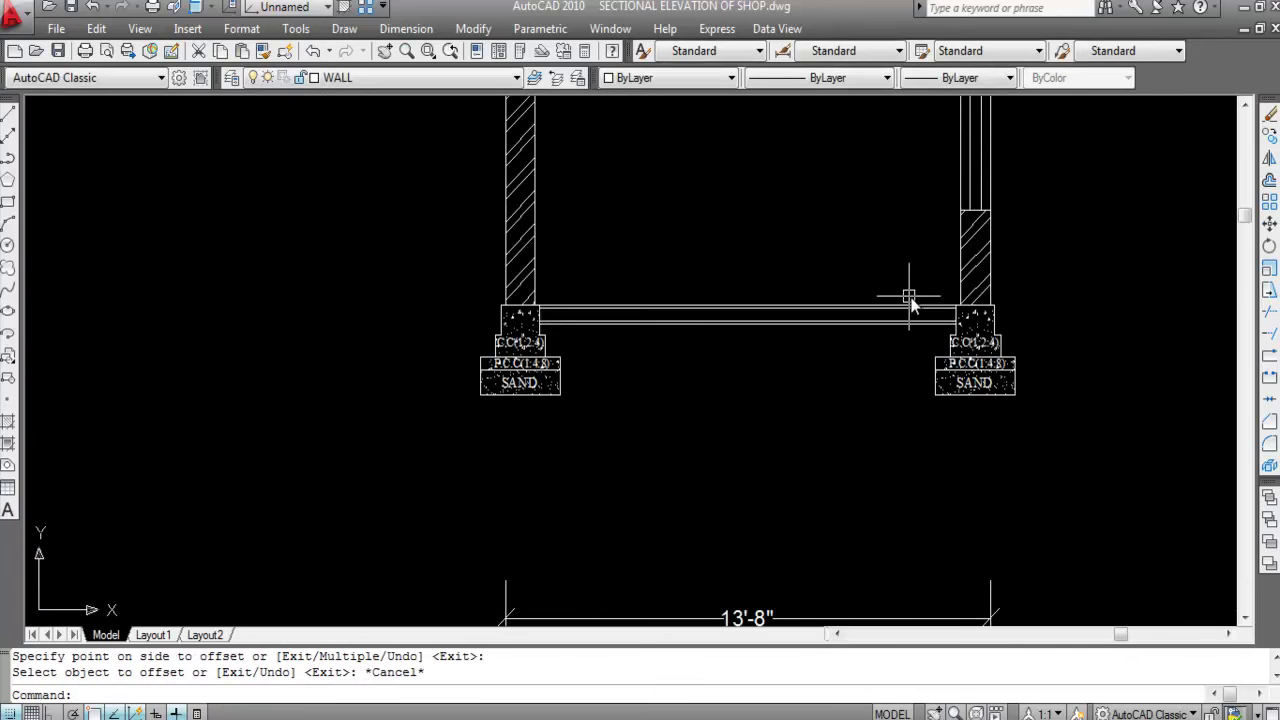
# Step: Examine the floor layers and their hatching in the finished section on X-Y for reference
pyautogui.scroll(-2, 910, 300)
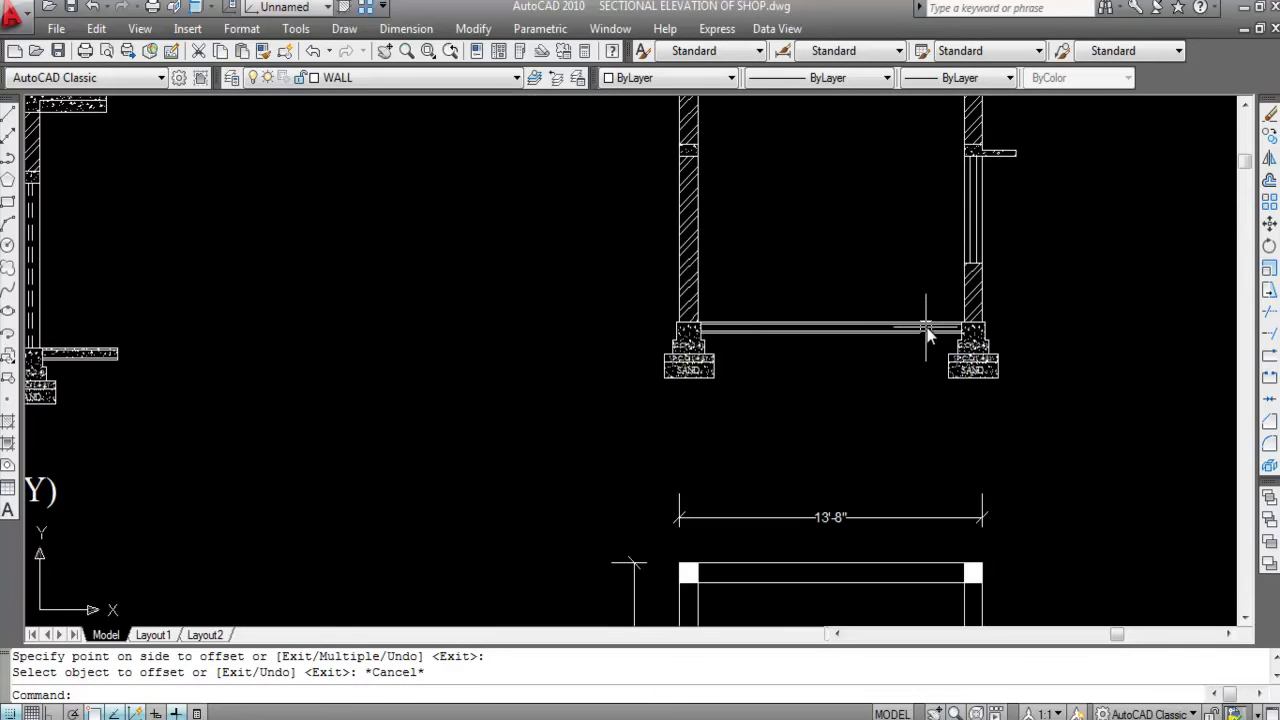
pyautogui.scroll(3, 928, 338)
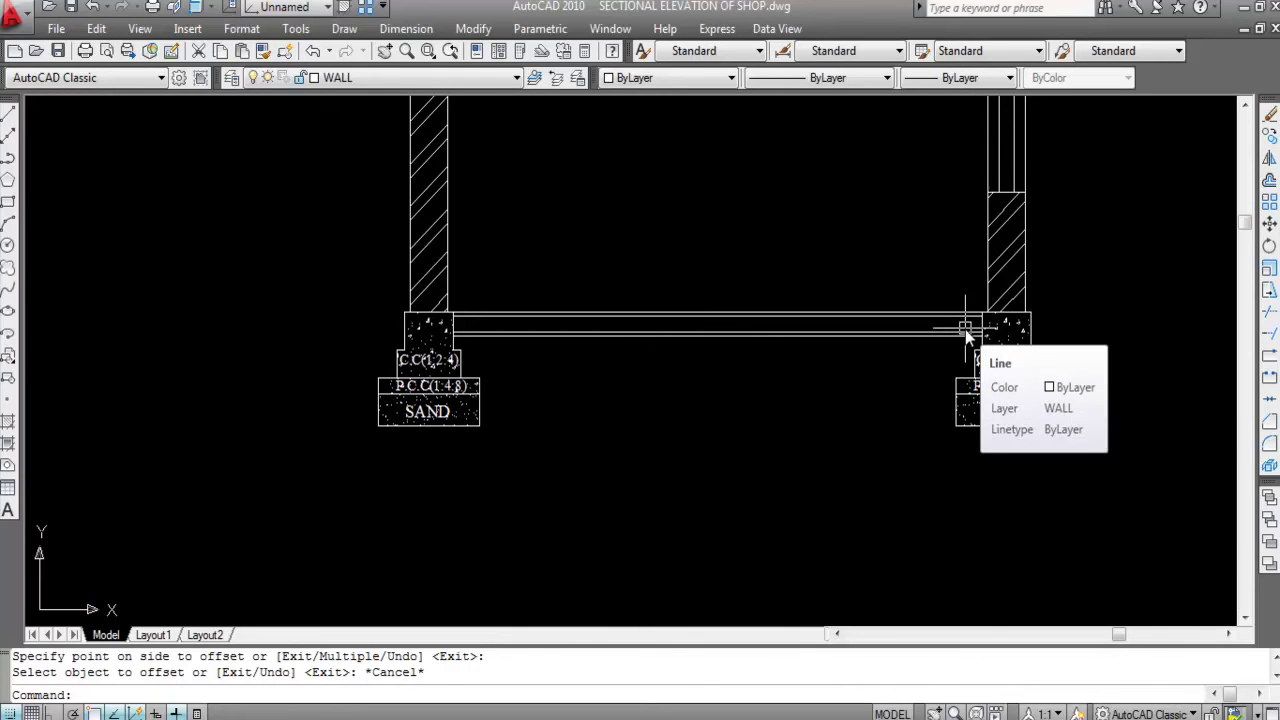
pyautogui.scroll(-5, 968, 326)
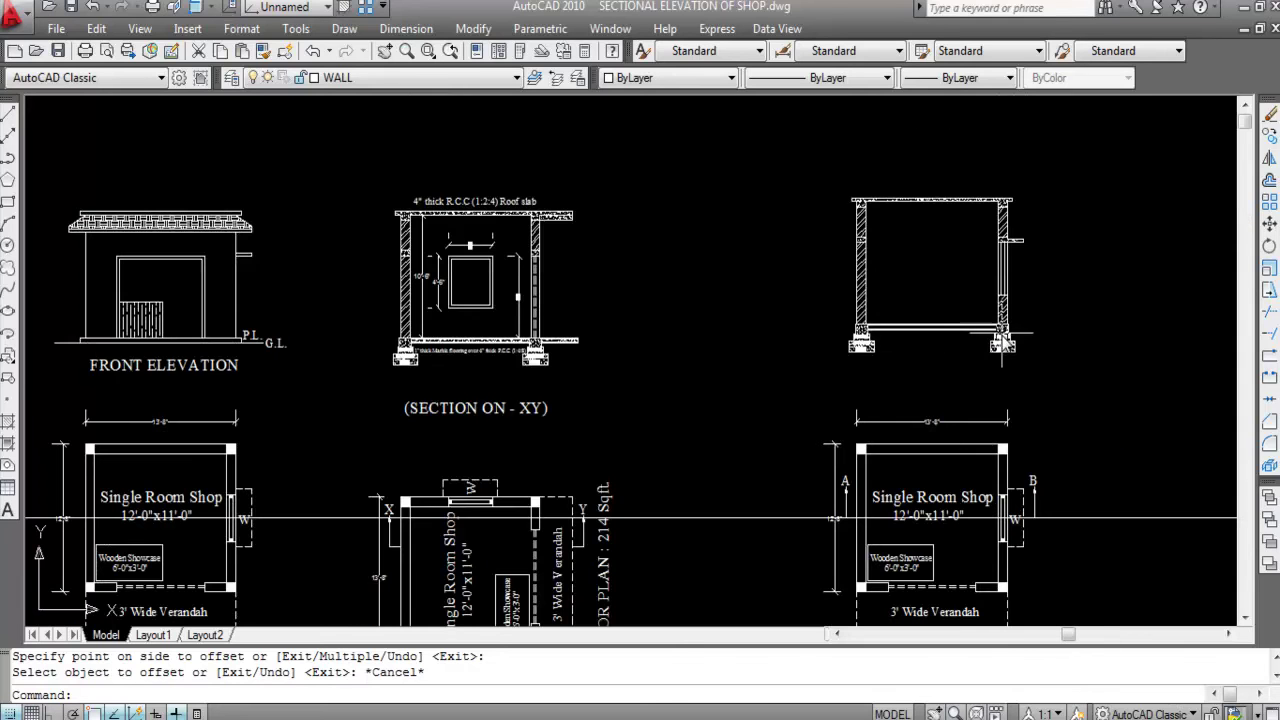
pyautogui.scroll(8, 468, 348)
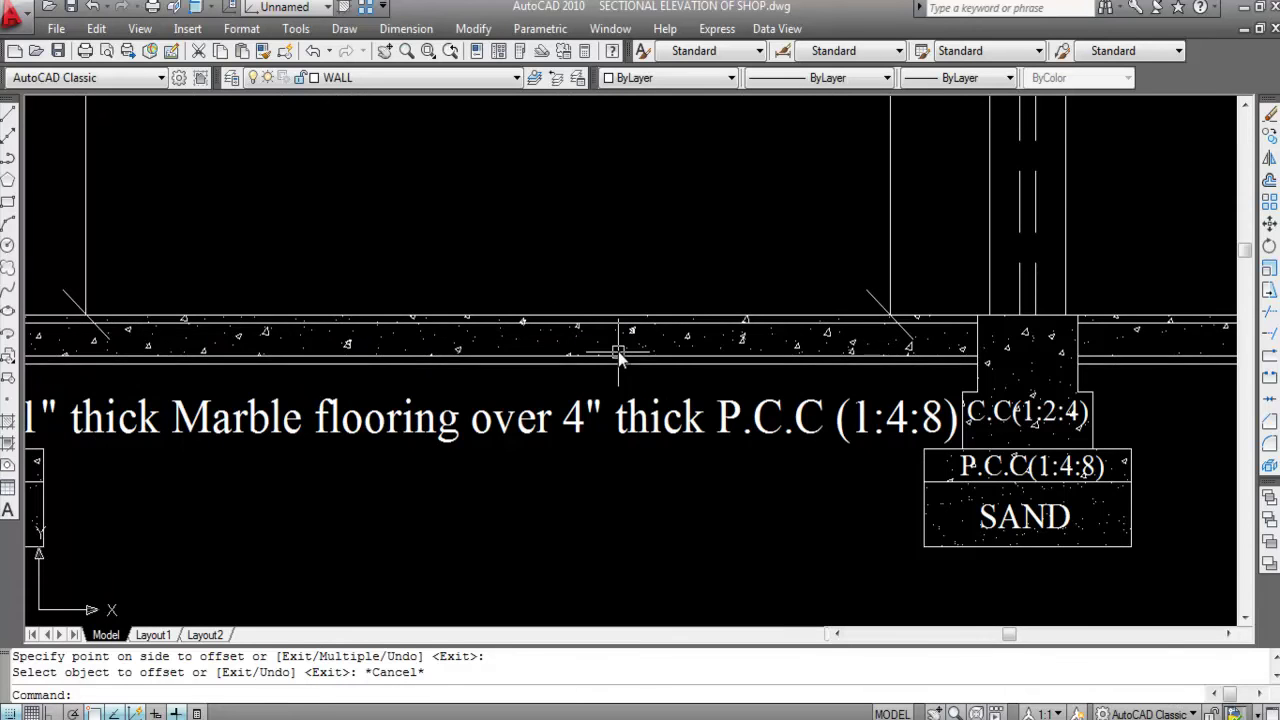
pyautogui.scroll(-5, 400, 350)
pyautogui.scroll(-2, 400, 350)
# Step: Set up a new hatch with the AR-CONC pattern and adjust its scale for the floor layers
pyautogui.scroll(6, 795, 331)
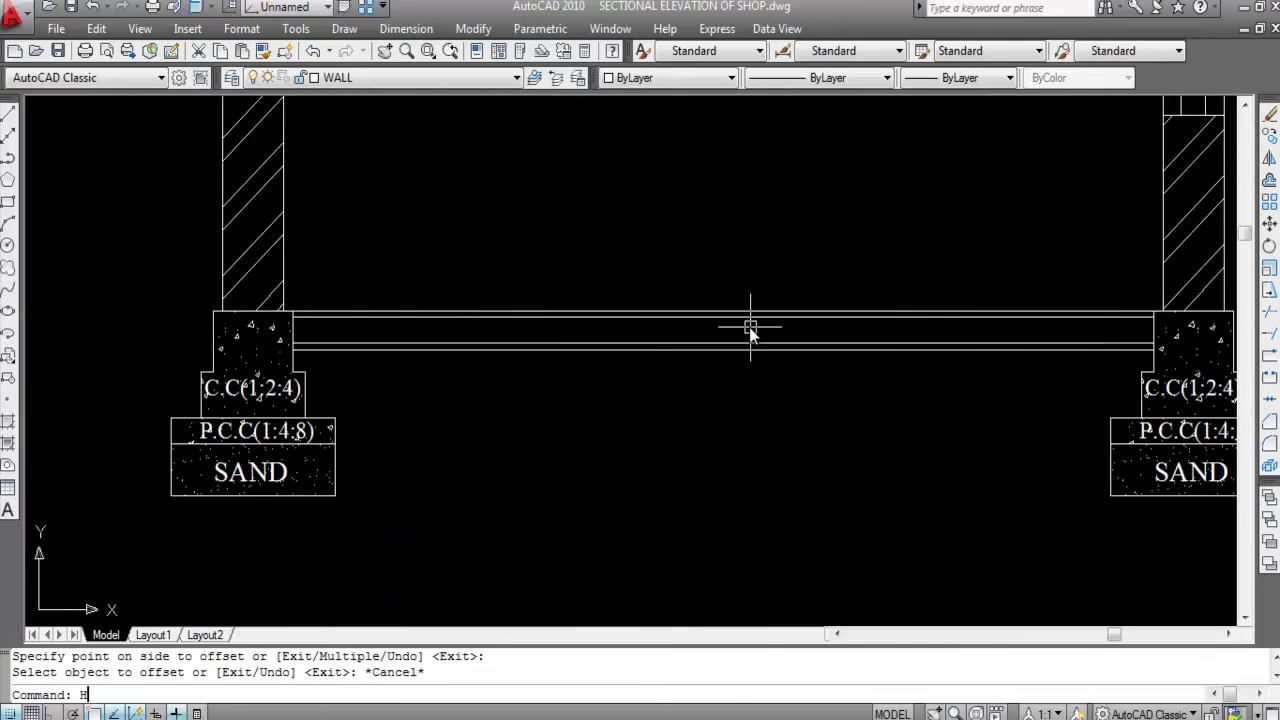
pyautogui.press('Return')
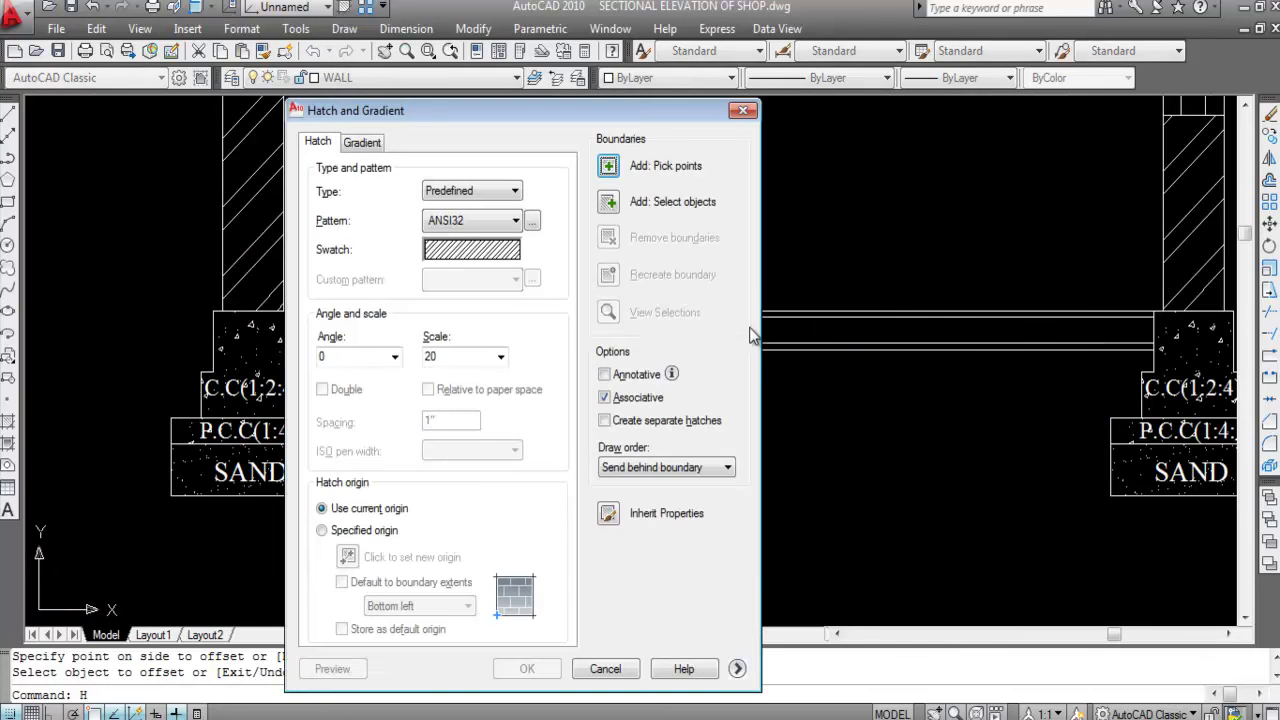
pyautogui.click(508, 253)
pyautogui.click(697, 326)
pyautogui.click(833, 445)
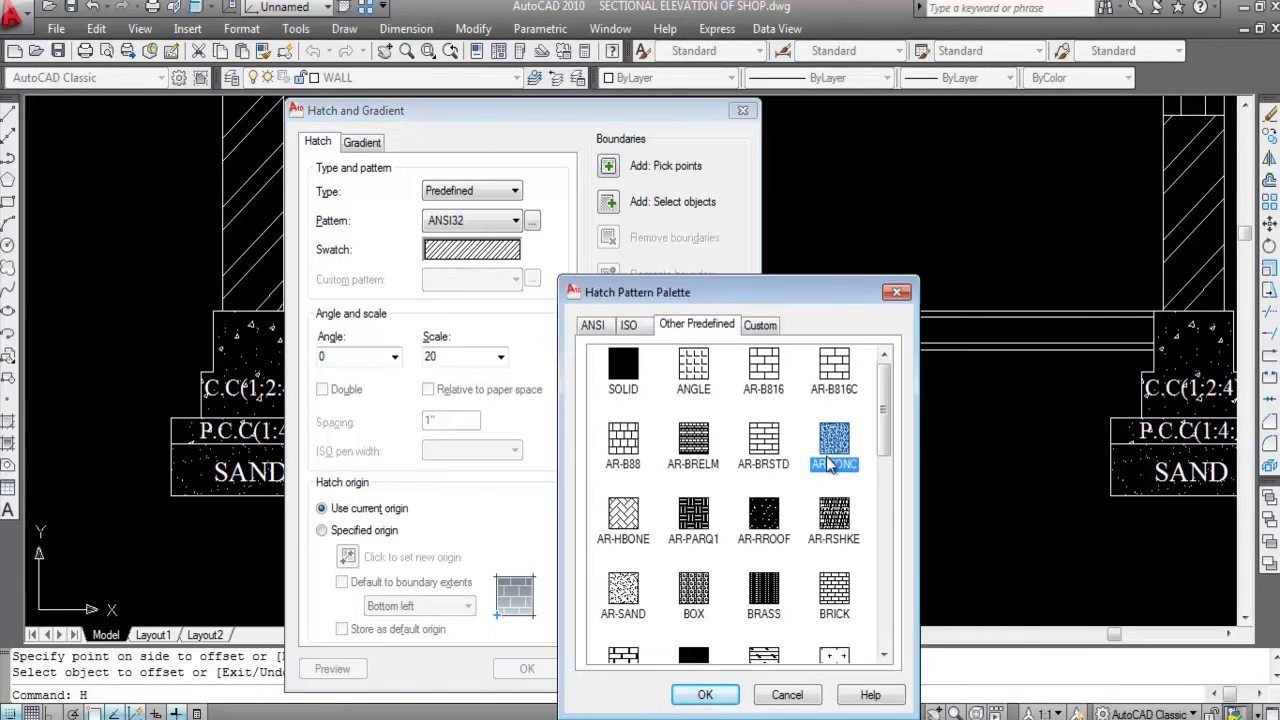
pyautogui.click(705, 694)
pyautogui.doubleClick(464, 360)
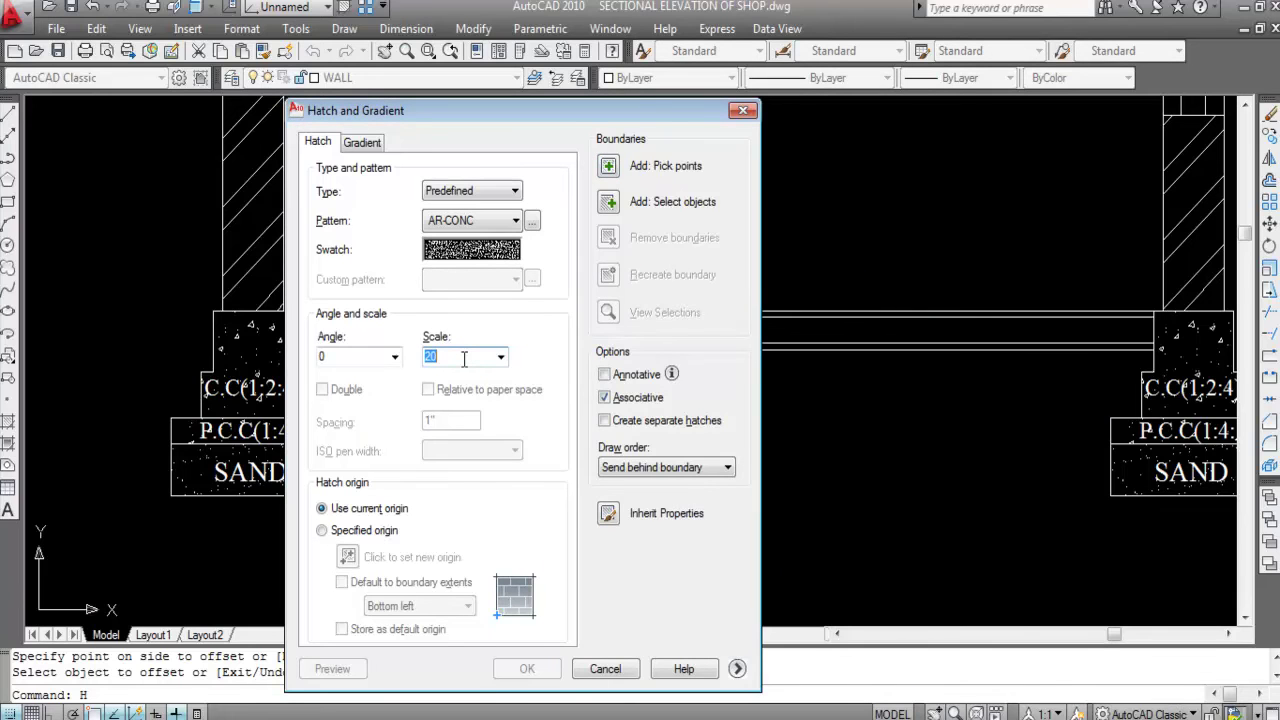
pyautogui.click(617, 168)
# Step: Fill the marble flooring strip and the P.C.C layer beneath it with the concrete hatch, between the two foundations
pyautogui.scroll(-5, 810, 423)
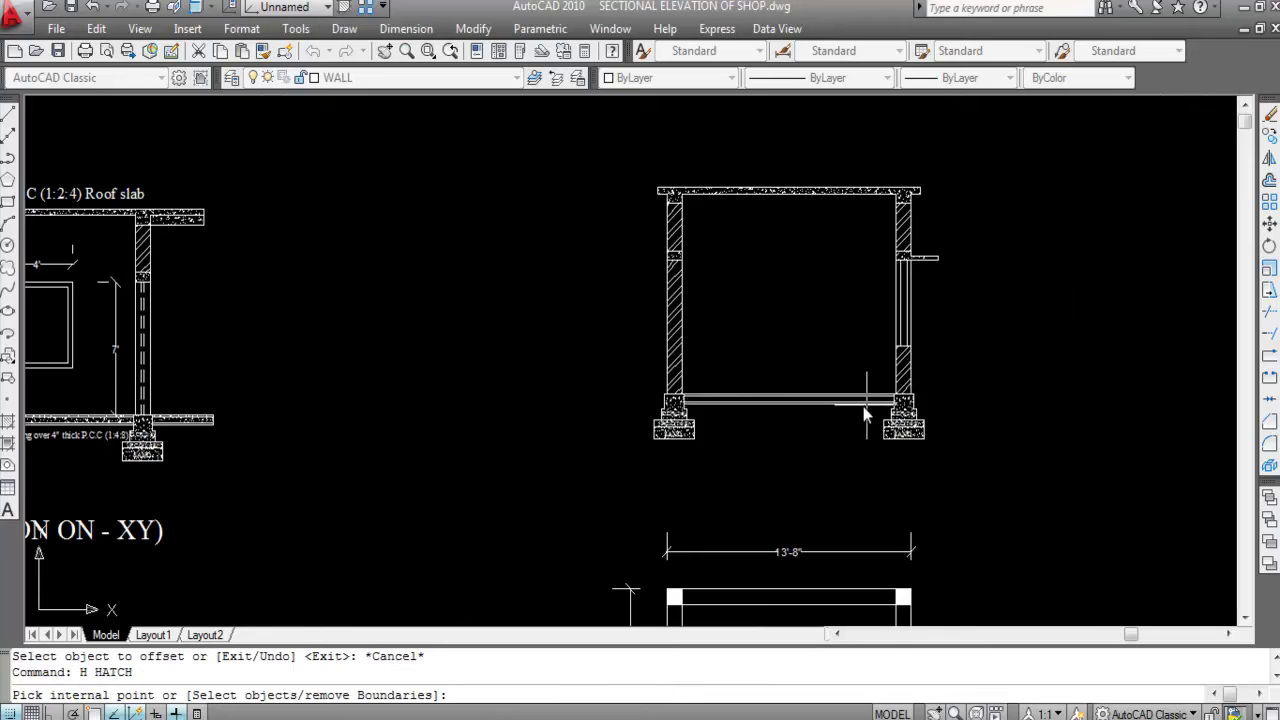
pyautogui.scroll(4, 863, 406)
pyautogui.click(806, 390)
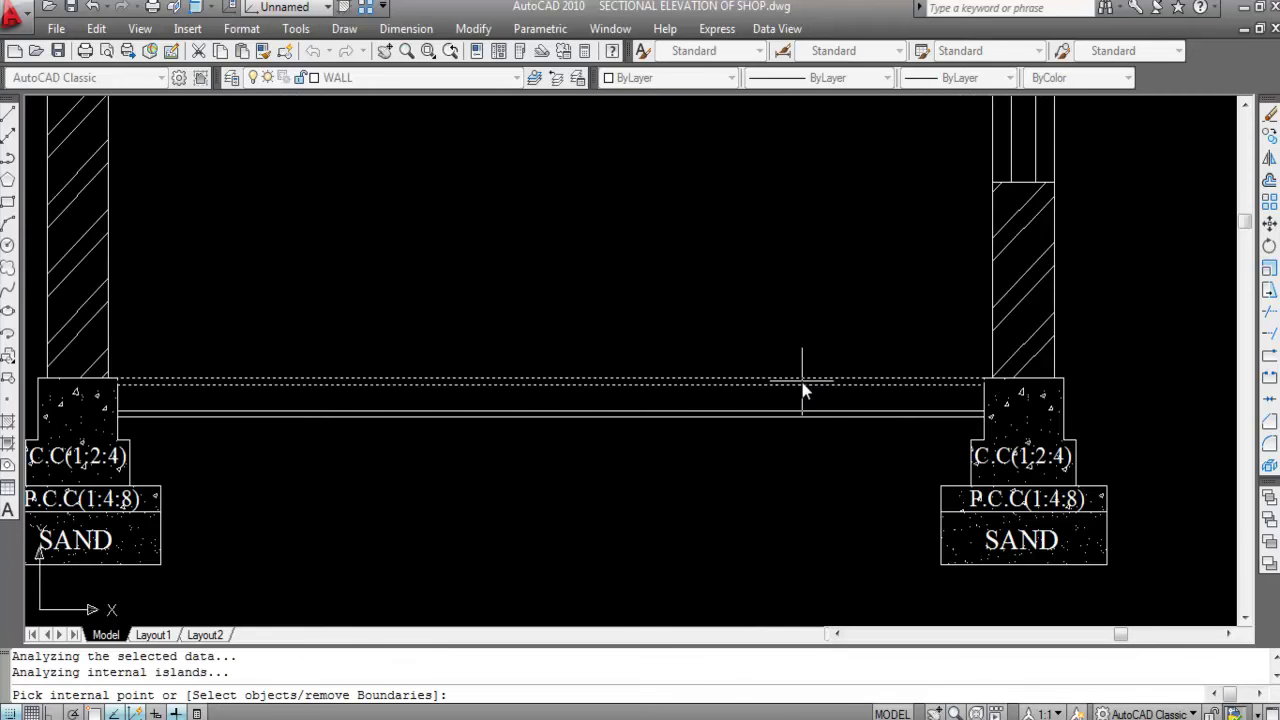
pyautogui.press('Return')
pyautogui.press('Return')
pyautogui.press('Return')
pyautogui.press('Return')
pyautogui.click(790, 406)
pyautogui.press('Return')
pyautogui.press('Return')
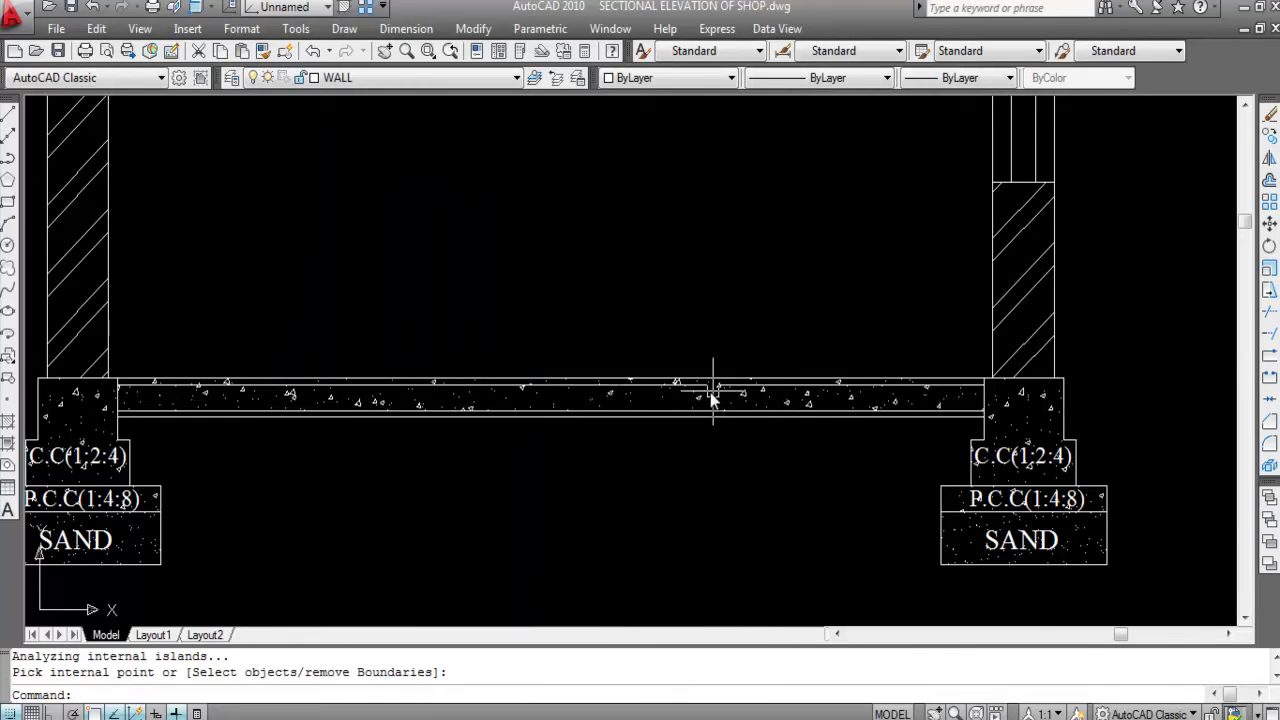
# Step: Measure the thickness of both hatched floor layers with linear dimensions, without placing them
pyautogui.scroll(3, 710, 392)
pyautogui.click(406, 28)
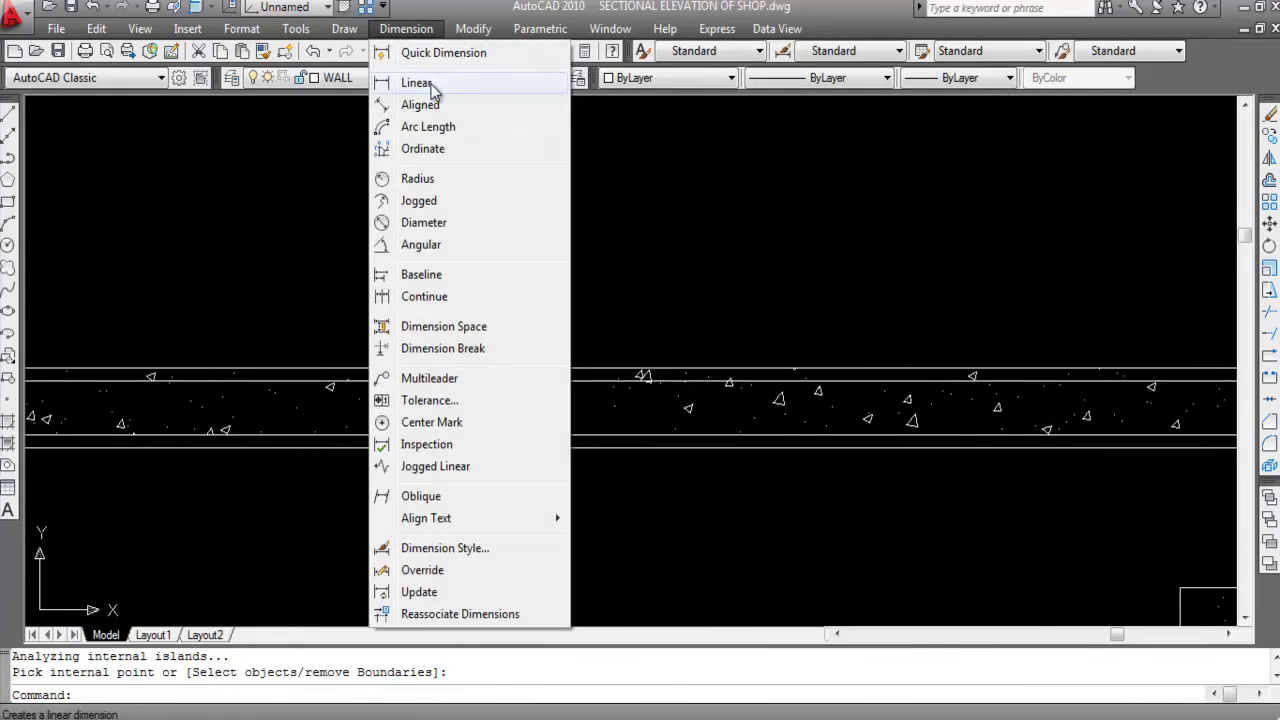
pyautogui.click(418, 82)
pyautogui.click(681, 372)
pyautogui.click(681, 380)
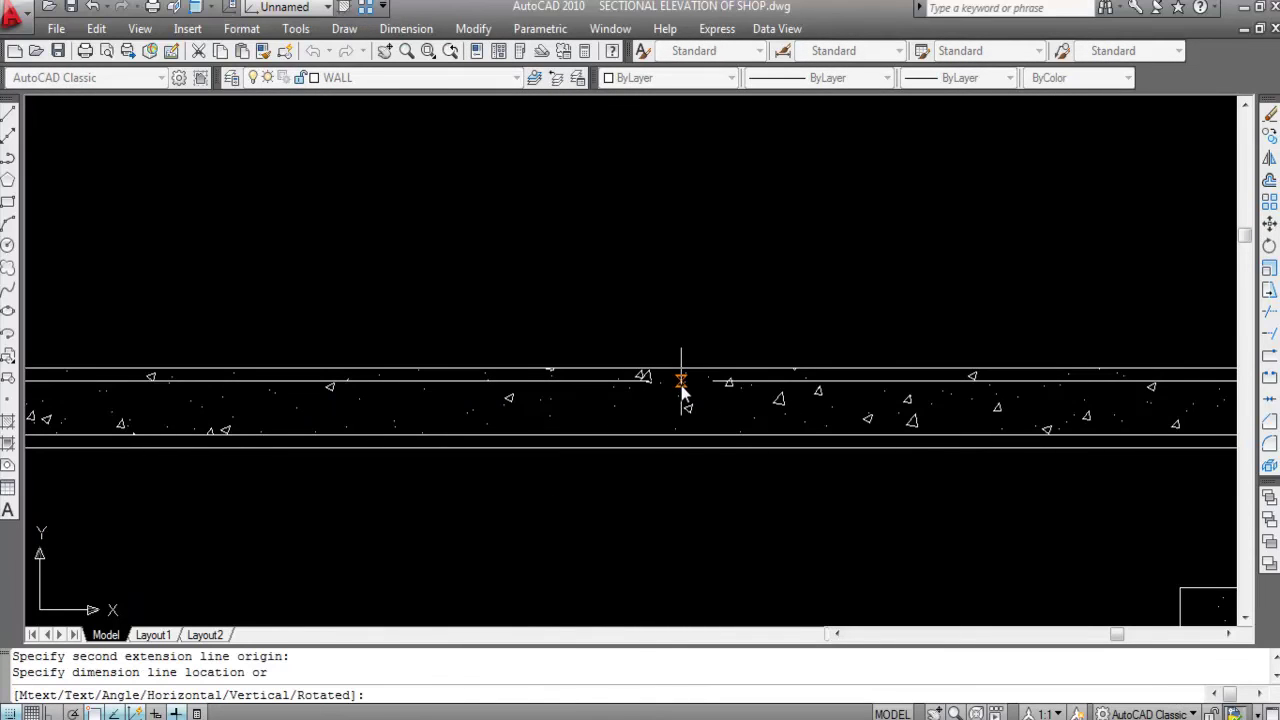
pyautogui.scroll(2, 680, 347)
pyautogui.press('Escape')
pyautogui.press('Return')
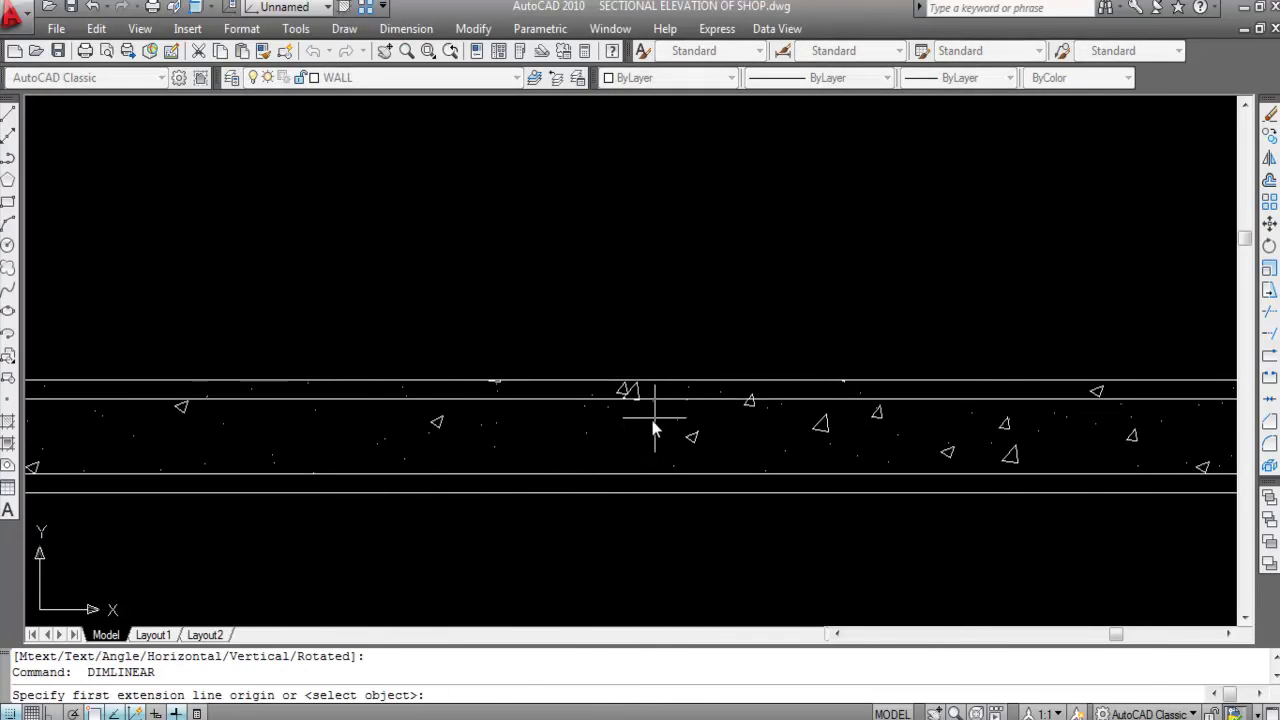
pyautogui.click(655, 400)
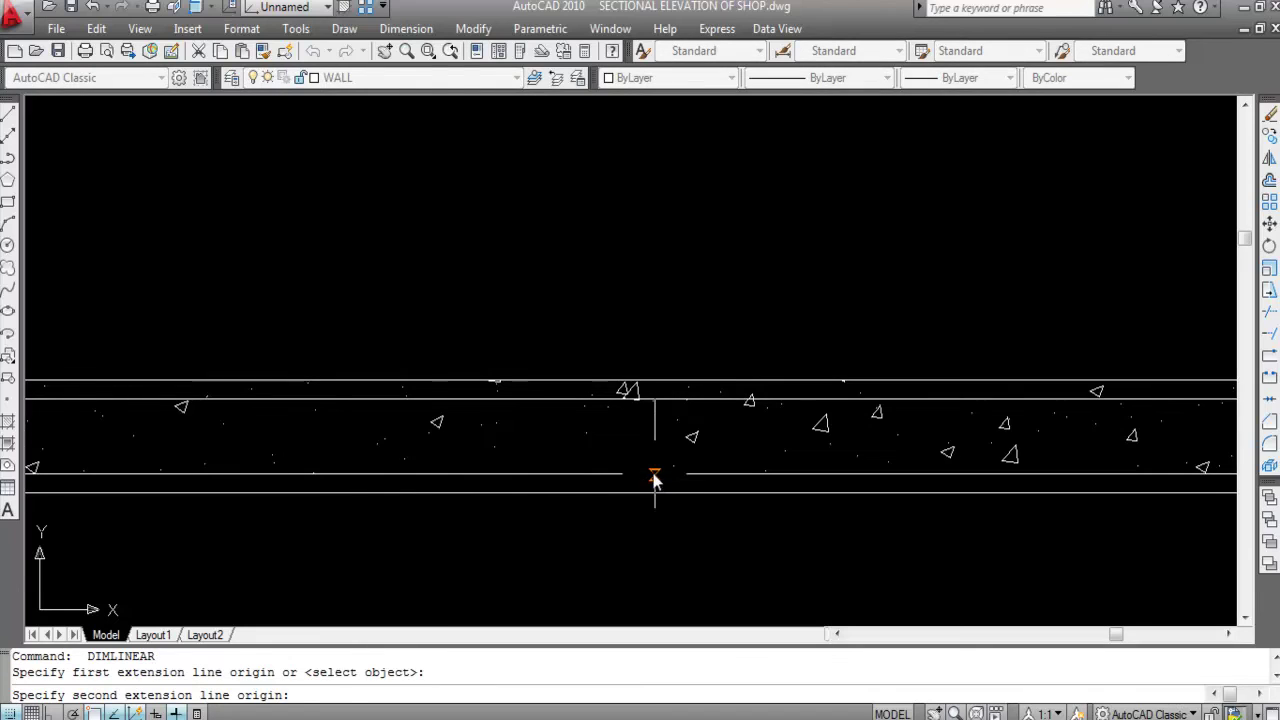
pyautogui.click(655, 473)
pyautogui.scroll(-4, 645, 460)
pyautogui.press('Escape')
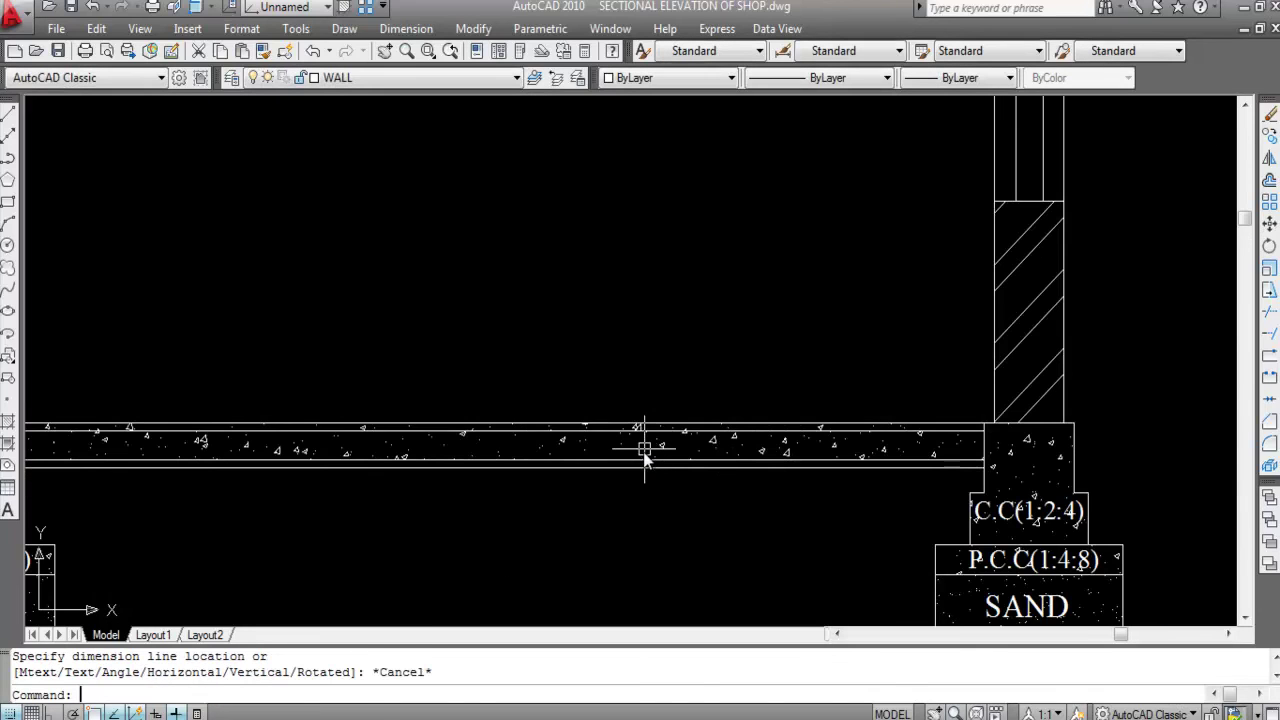
# Step: Copy the note 1" thick Marble flooring over 4" thick P.C.C (1:4:8) from the section on X-Y with a base point
pyautogui.scroll(-1, 826, 448)
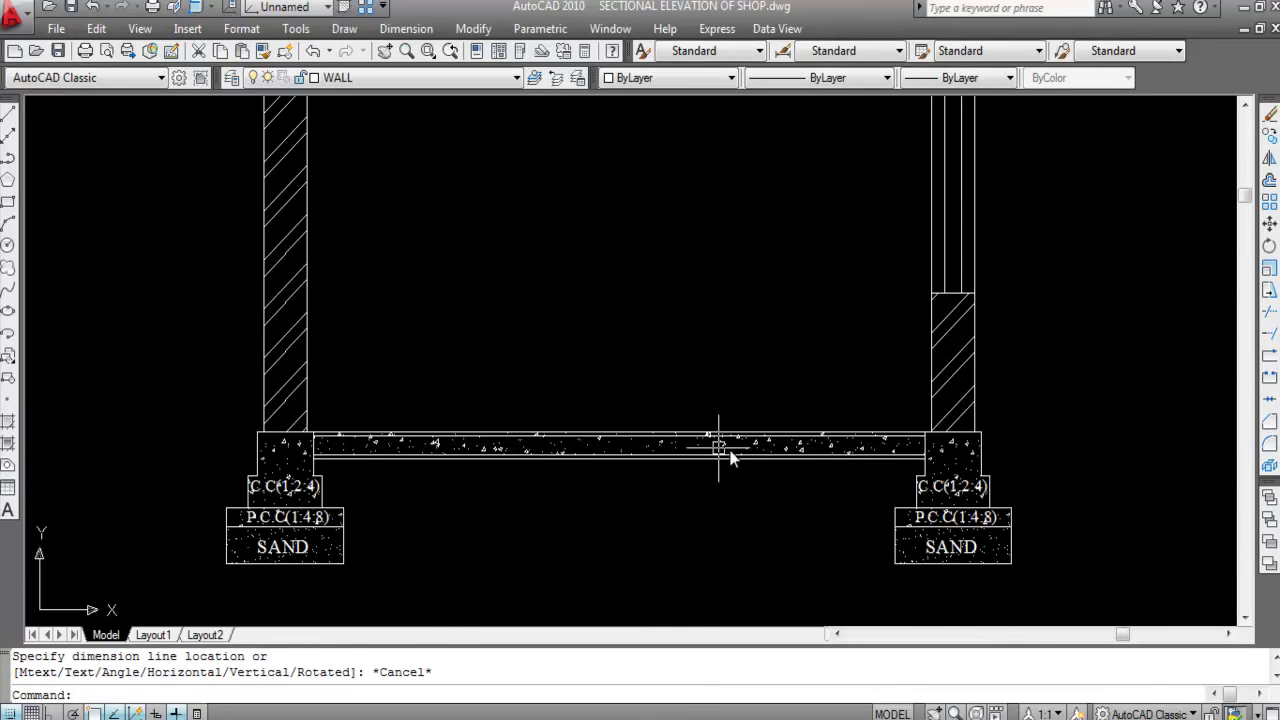
pyautogui.scroll(-3, 778, 453)
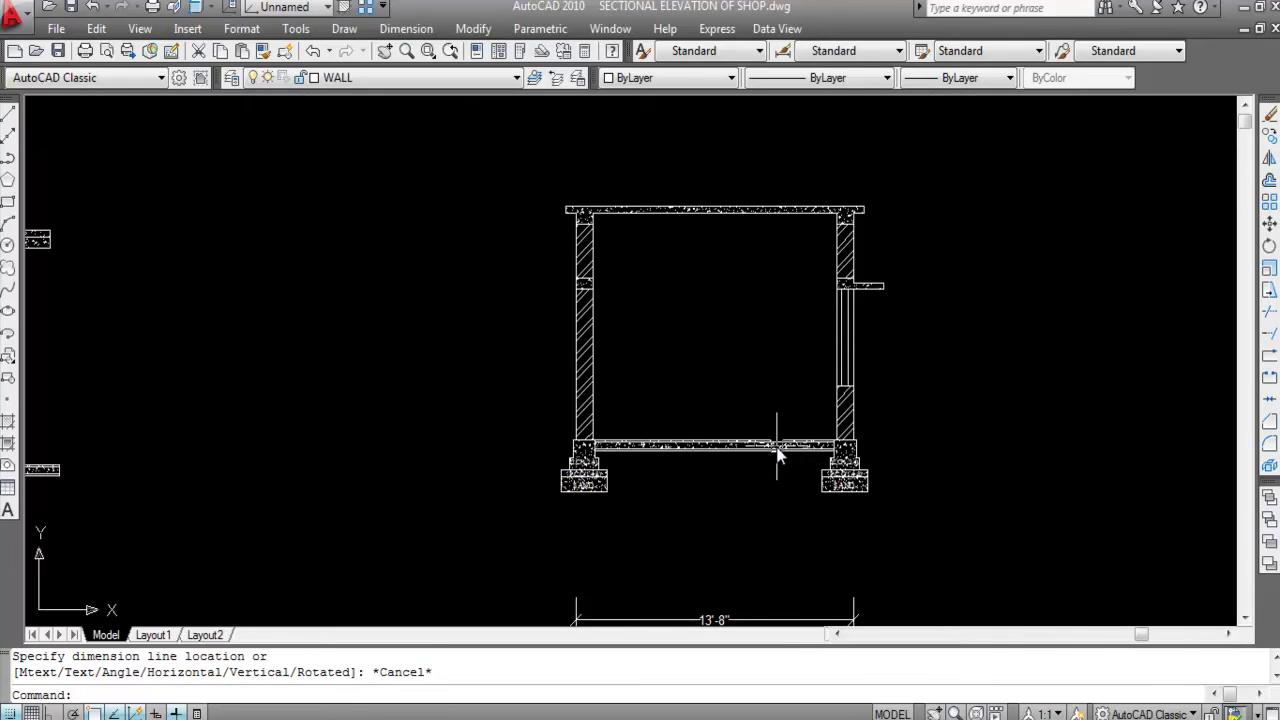
pyautogui.scroll(-2, 778, 453)
pyautogui.scroll(5, 181, 469)
pyautogui.scroll(-4, 181, 469)
pyautogui.scroll(3, 127, 449)
pyautogui.scroll(-3, 513, 424)
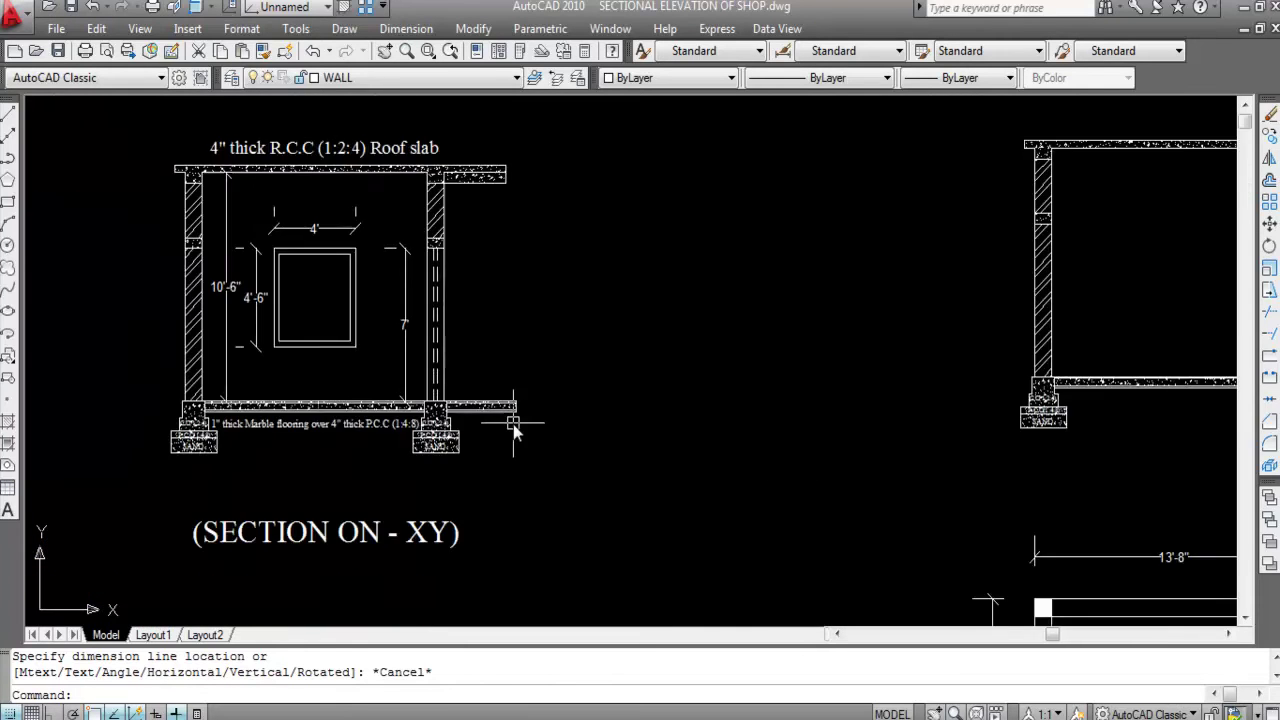
pyautogui.scroll(4, 269, 440)
pyautogui.click(285, 416)
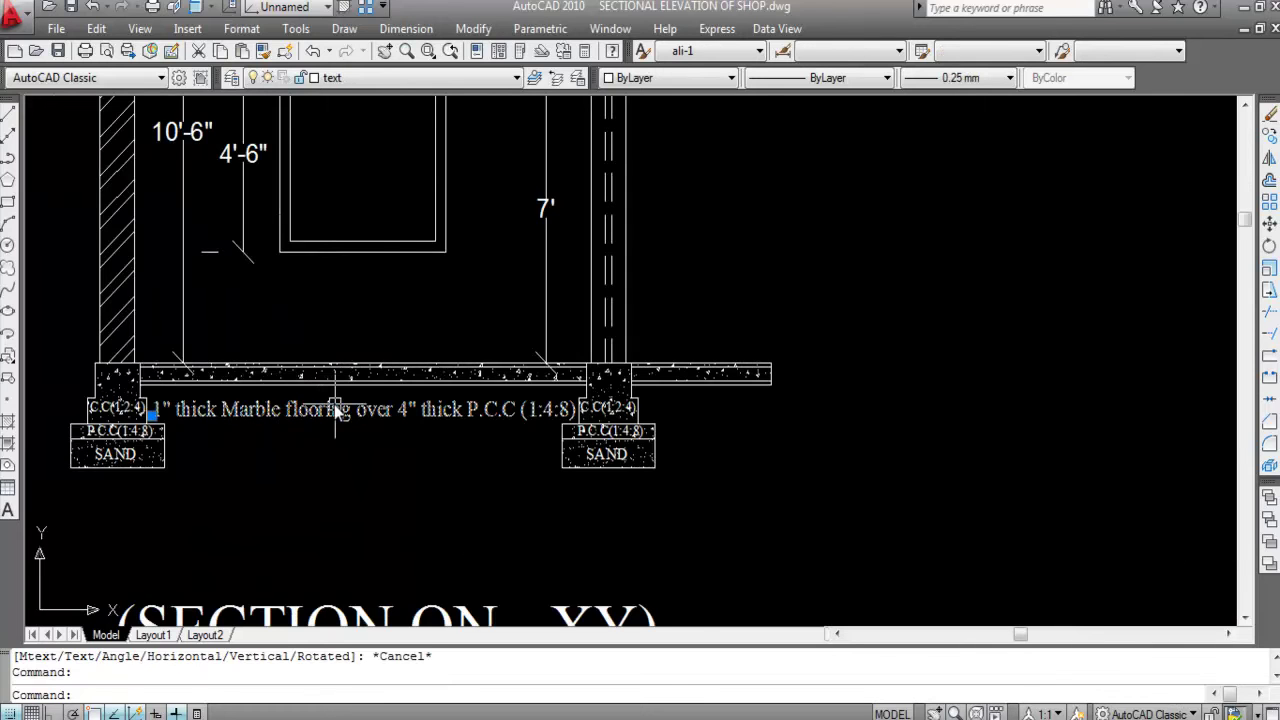
pyautogui.hotkey('ctrl', 'shift', 'c')
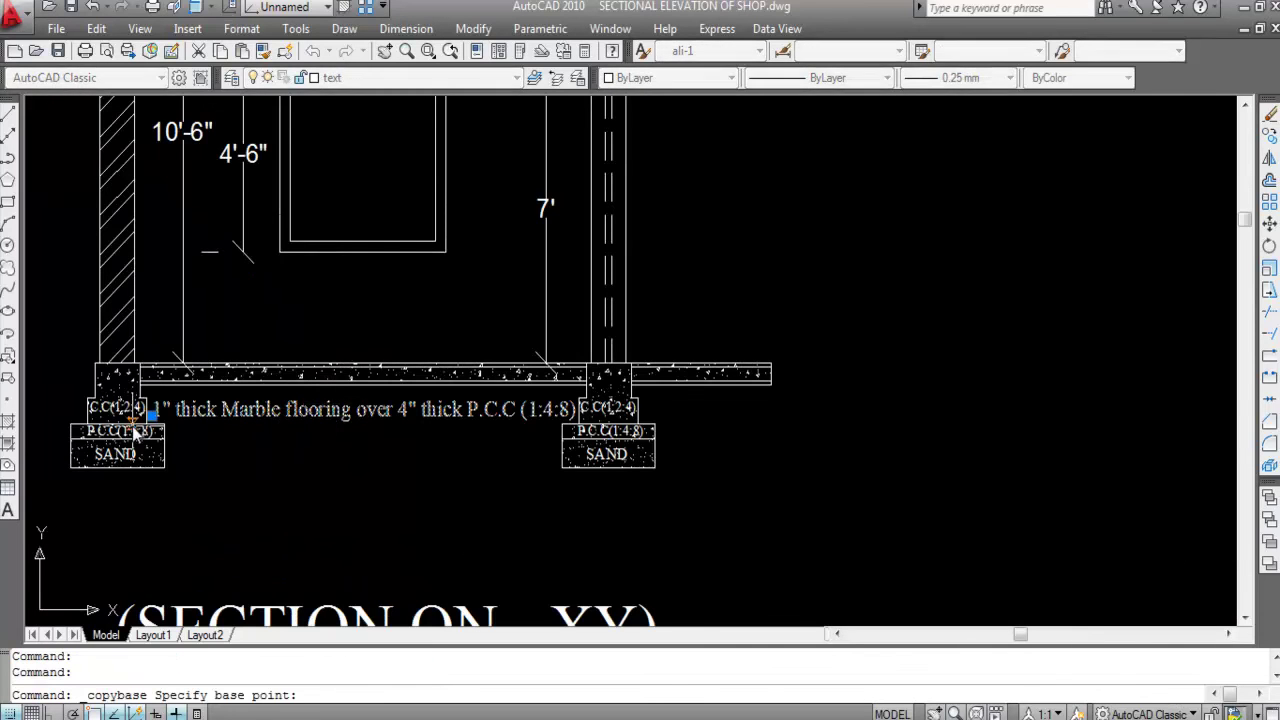
pyautogui.scroll(4, 158, 414)
pyautogui.scroll(-5, 313, 399)
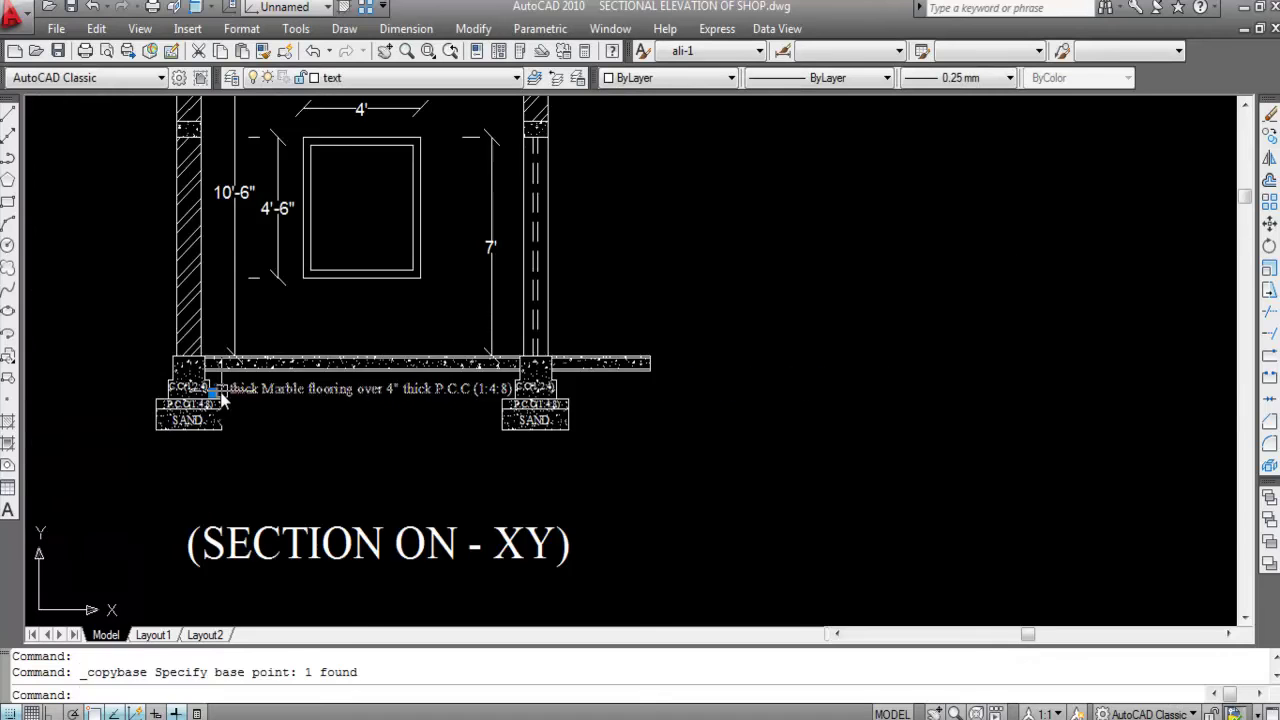
pyautogui.press('Escape')
# Step: Paste the flooring note below the hatched floor of the new section, between the two foundations
pyautogui.scroll(5, 735, 395)
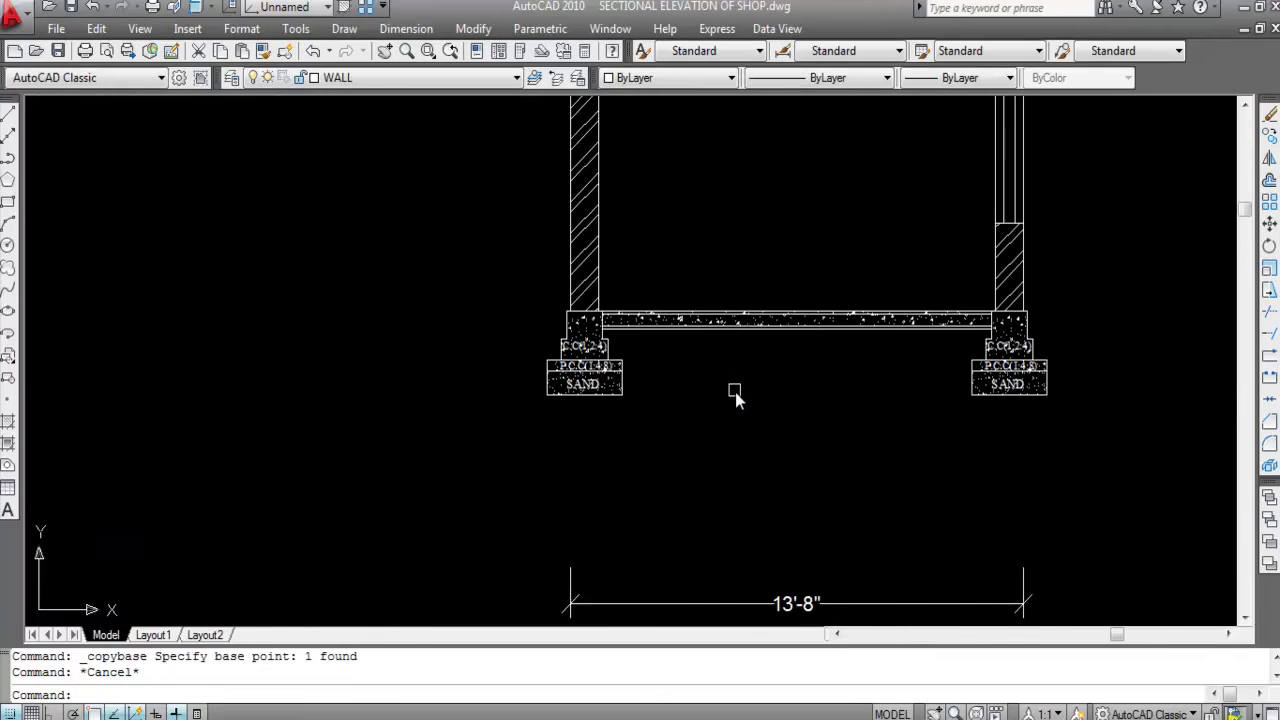
pyautogui.hotkey('ctrl', 'v')
pyautogui.scroll(5, 620, 345)
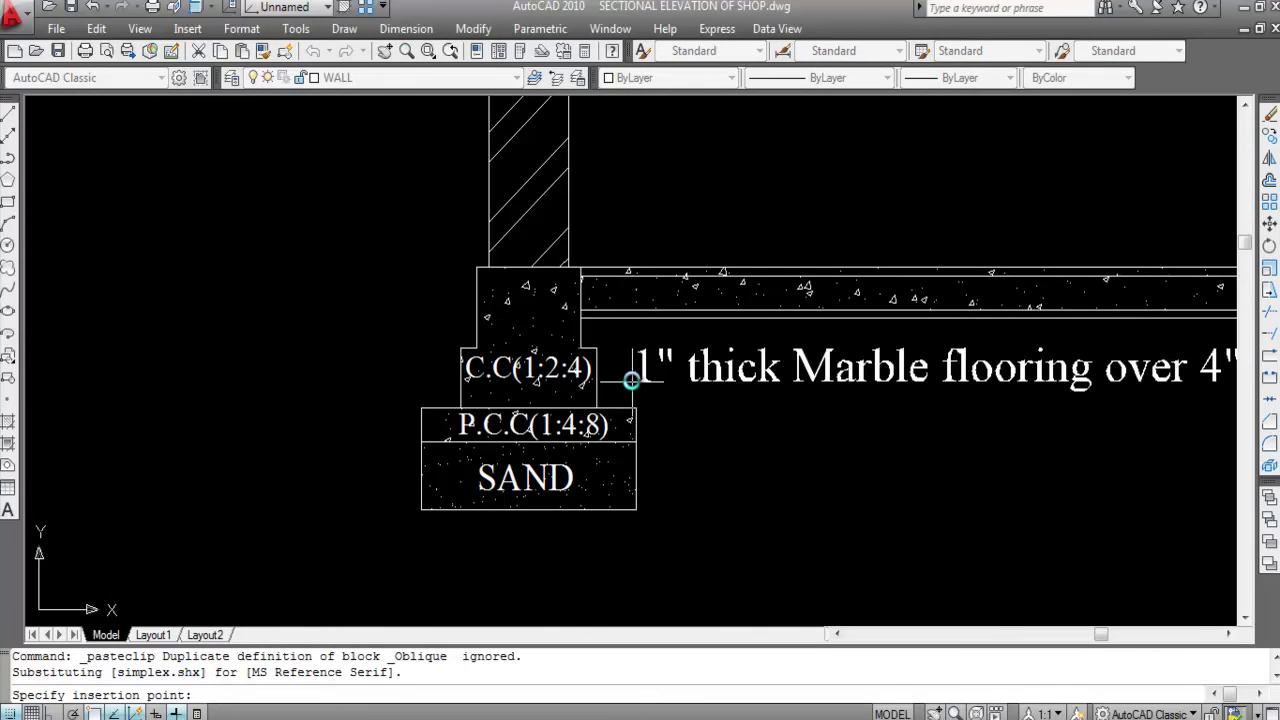
pyautogui.click(631, 380)
pyautogui.scroll(-5, 592, 360)
pyautogui.scroll(4, 669, 343)
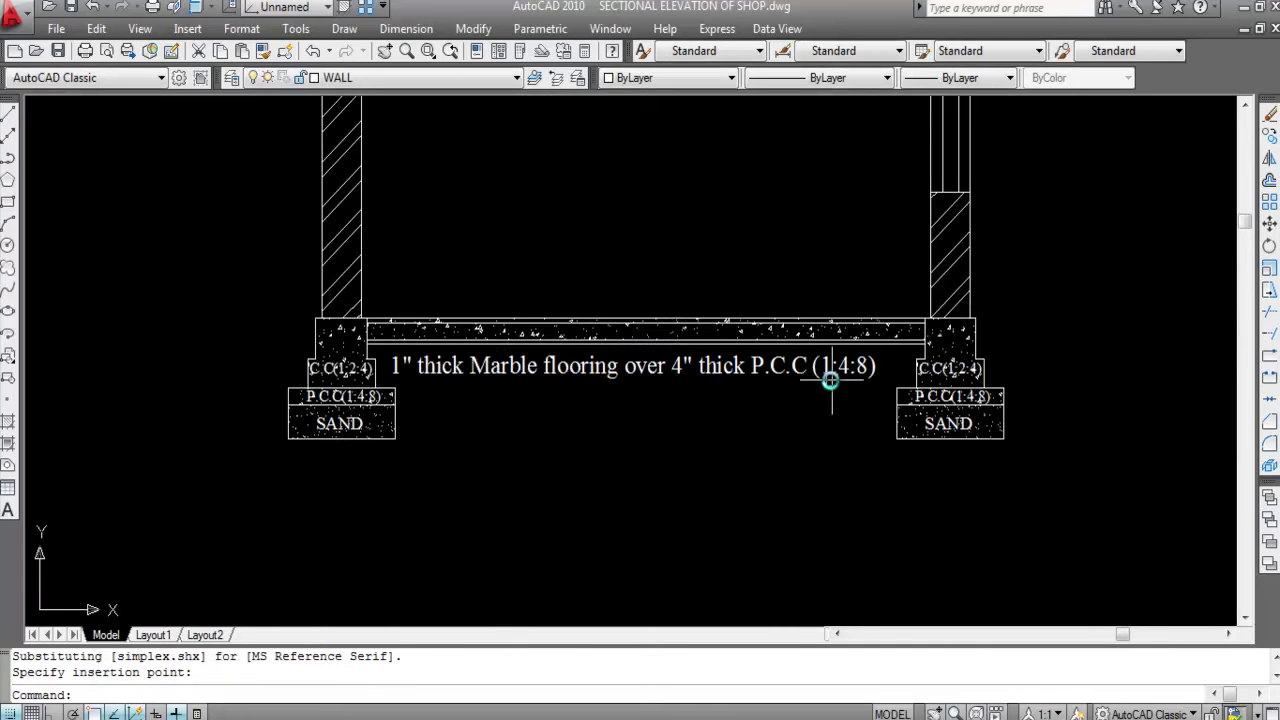
pyautogui.moveTo(925, 383)
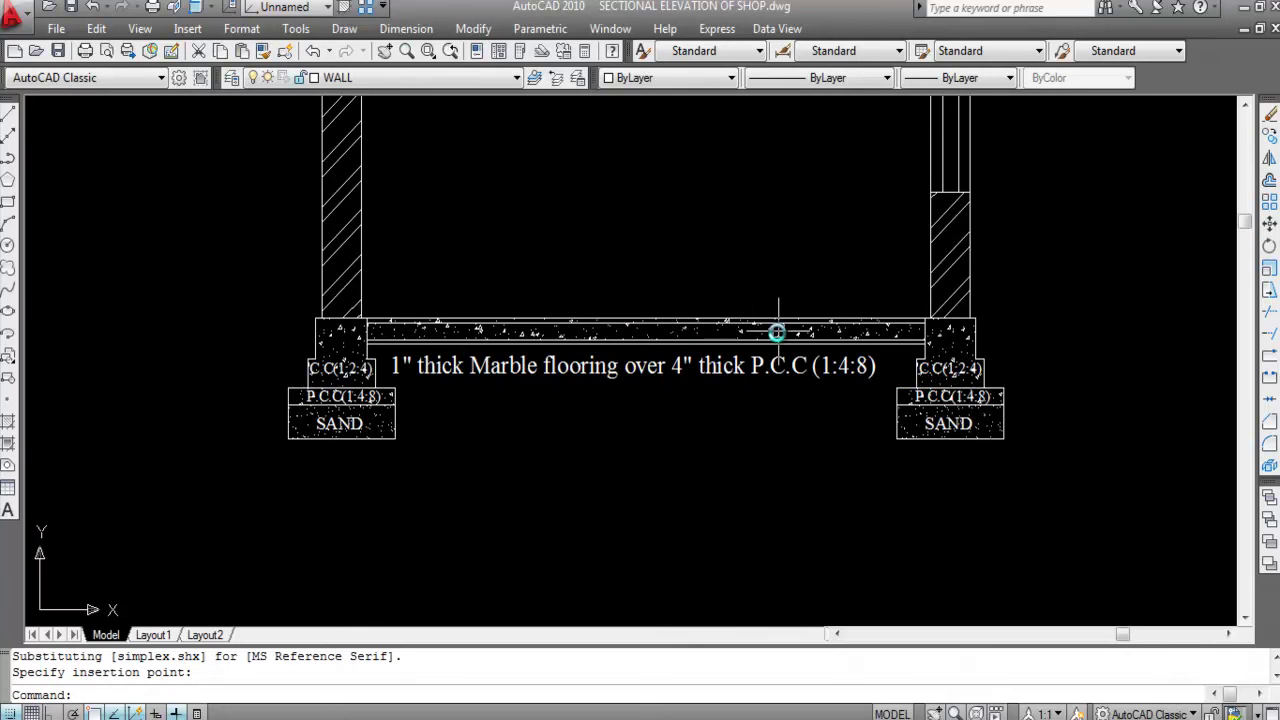
# Step: Measure the thickness of the hatched roof slab in the new section with a linear dimension, without placing it
pyautogui.scroll(-4, 811, 443)
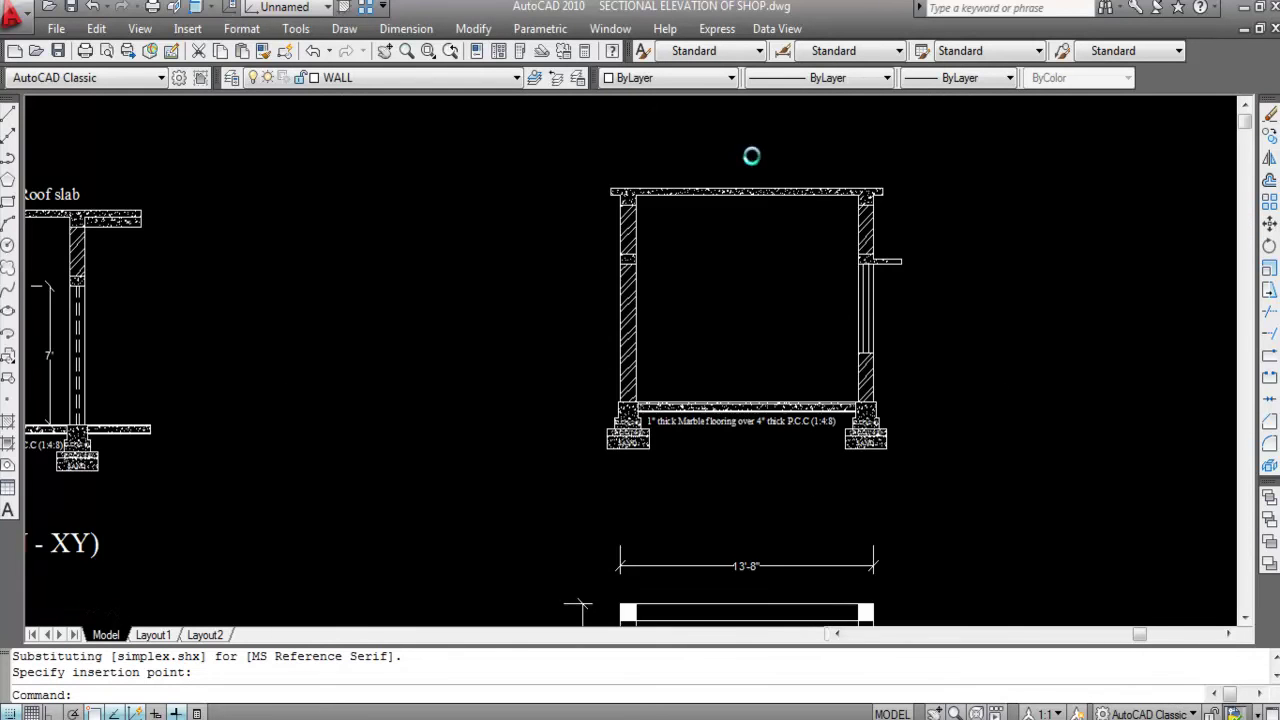
pyautogui.scroll(4, 755, 180)
pyautogui.click(406, 28)
pyautogui.click(428, 84)
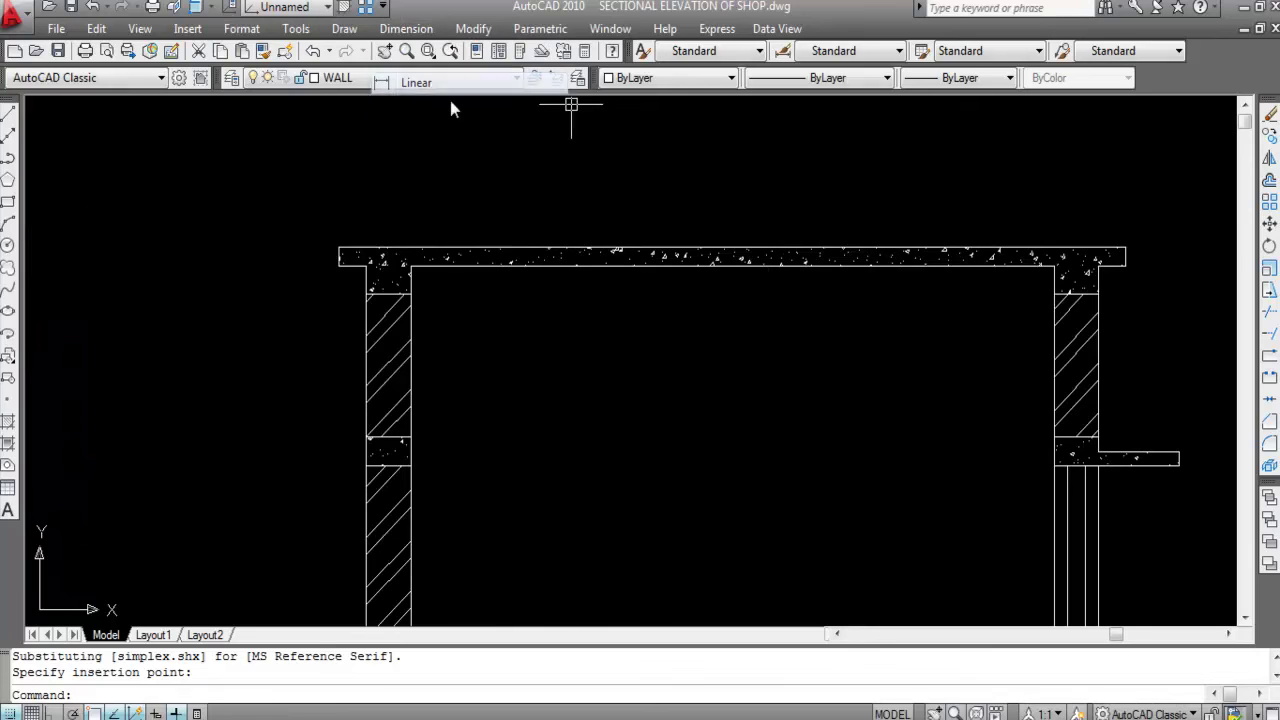
pyautogui.scroll(2, 754, 258)
pyautogui.scroll(2, 753, 255)
pyautogui.click(753, 240)
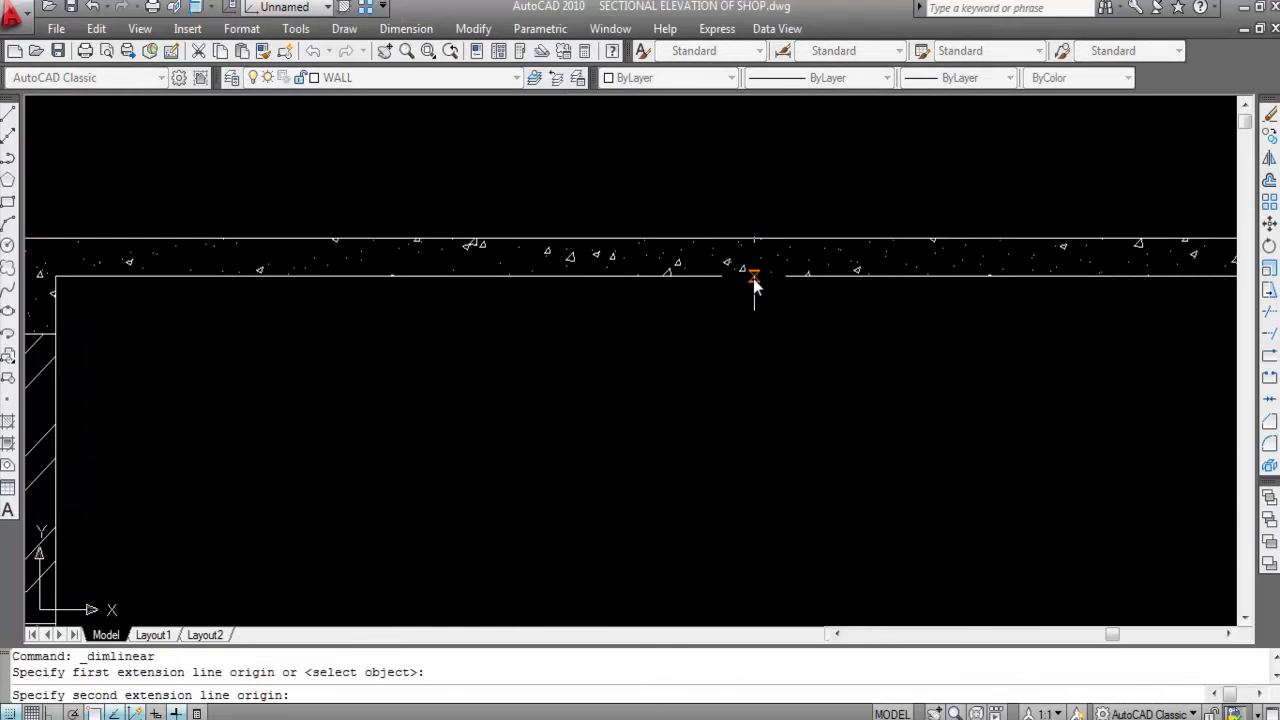
pyautogui.click(753, 277)
pyautogui.press('Escape')
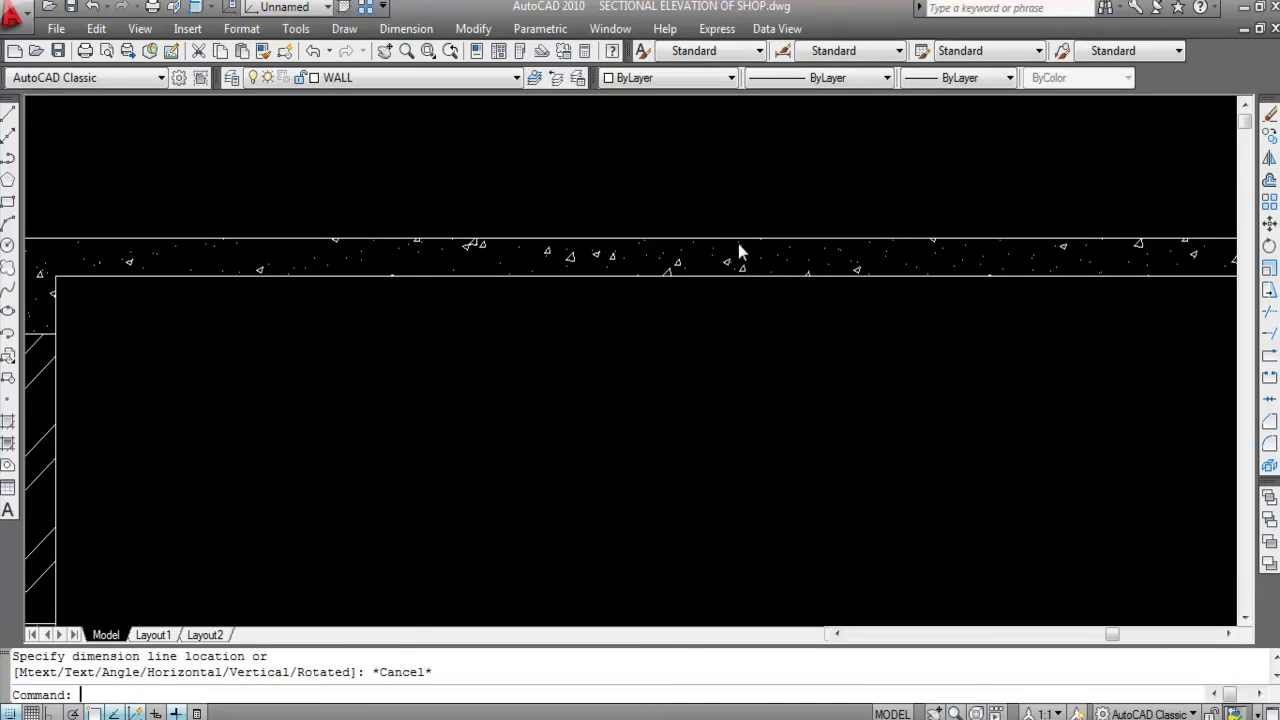
# Step: Copy the note 4" thick R.C.C (1:2:4) Roof slab from the section on X-Y, using its lower-left corner as base point
pyautogui.scroll(-5, 738, 250)
pyautogui.scroll(-4, 738, 243)
pyautogui.scroll(4, 470, 255)
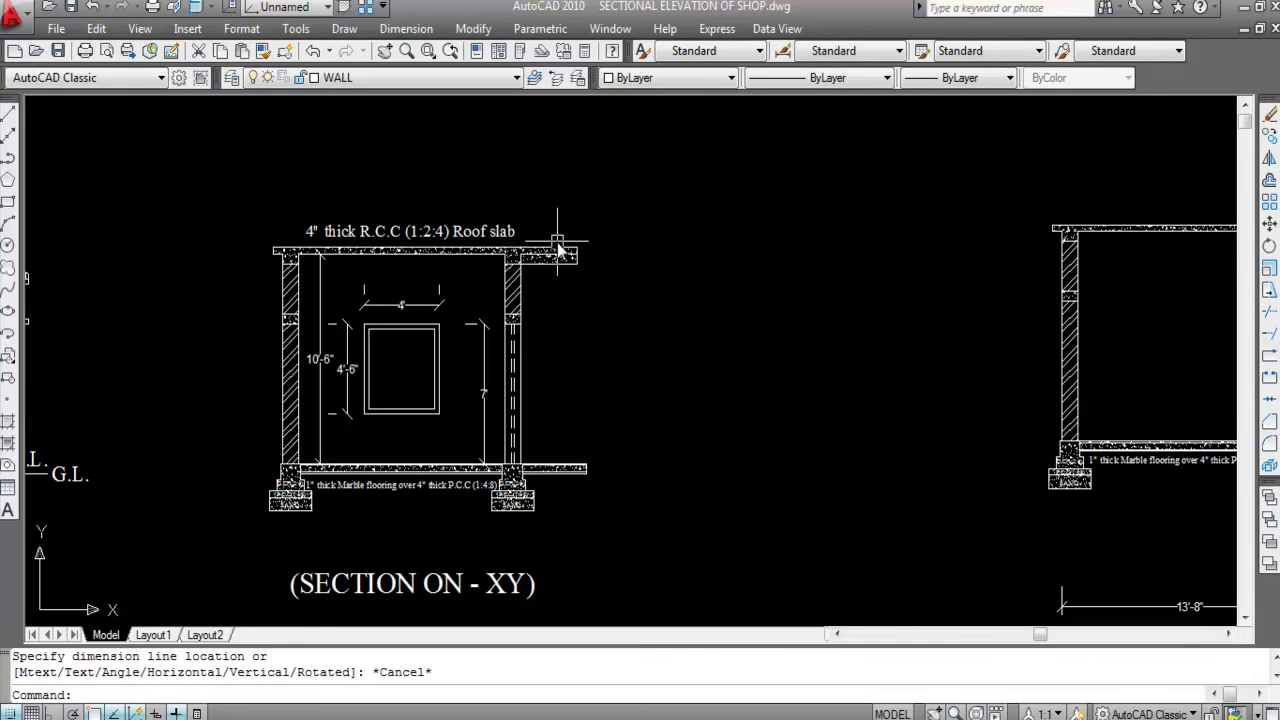
pyautogui.click(497, 240)
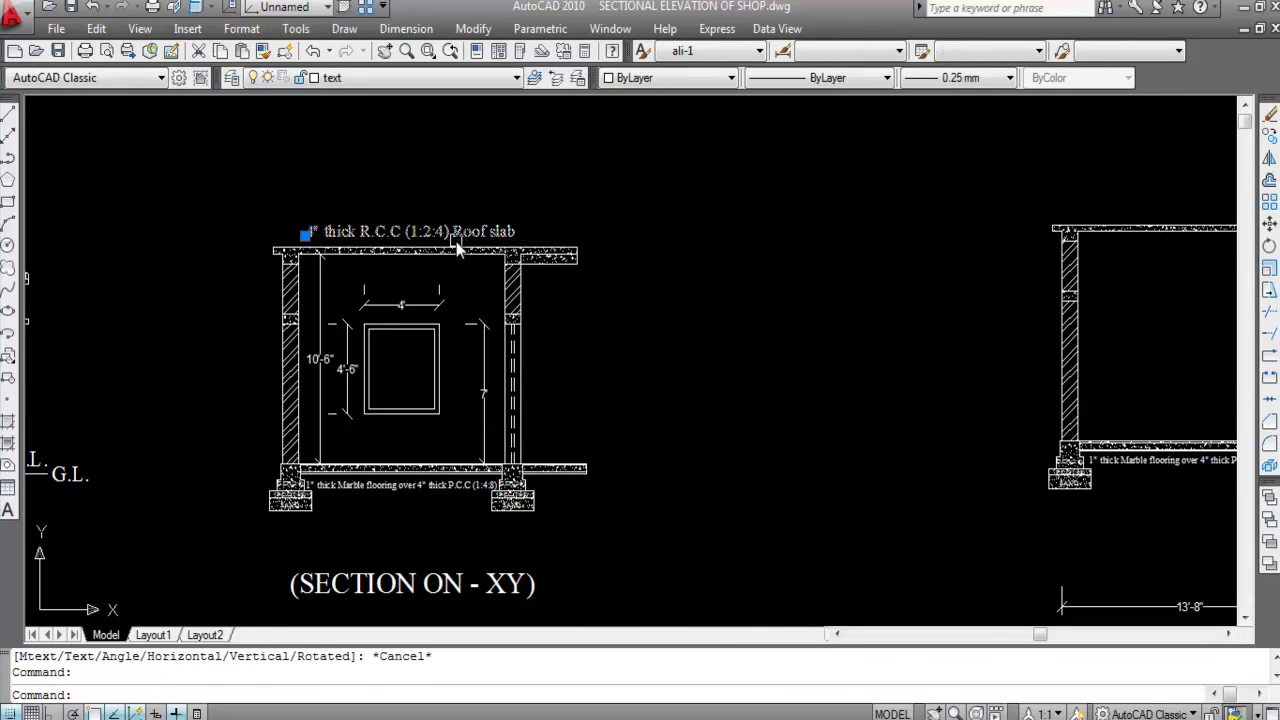
pyautogui.hotkey('ctrl', 'shift', 'c')
pyautogui.scroll(4, 329, 243)
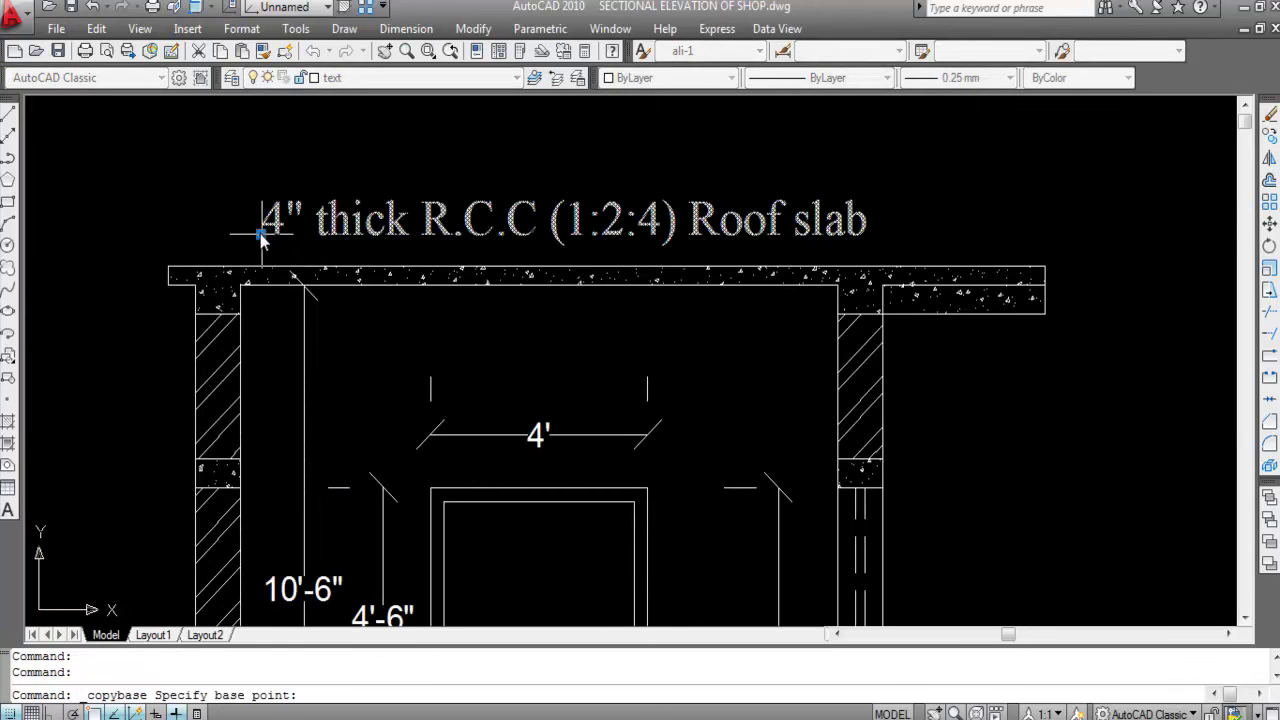
pyautogui.click(262, 236)
# Step: Paste the roof slab note just above the roof slab of the new section
pyautogui.hotkey('ctrl', 'v')
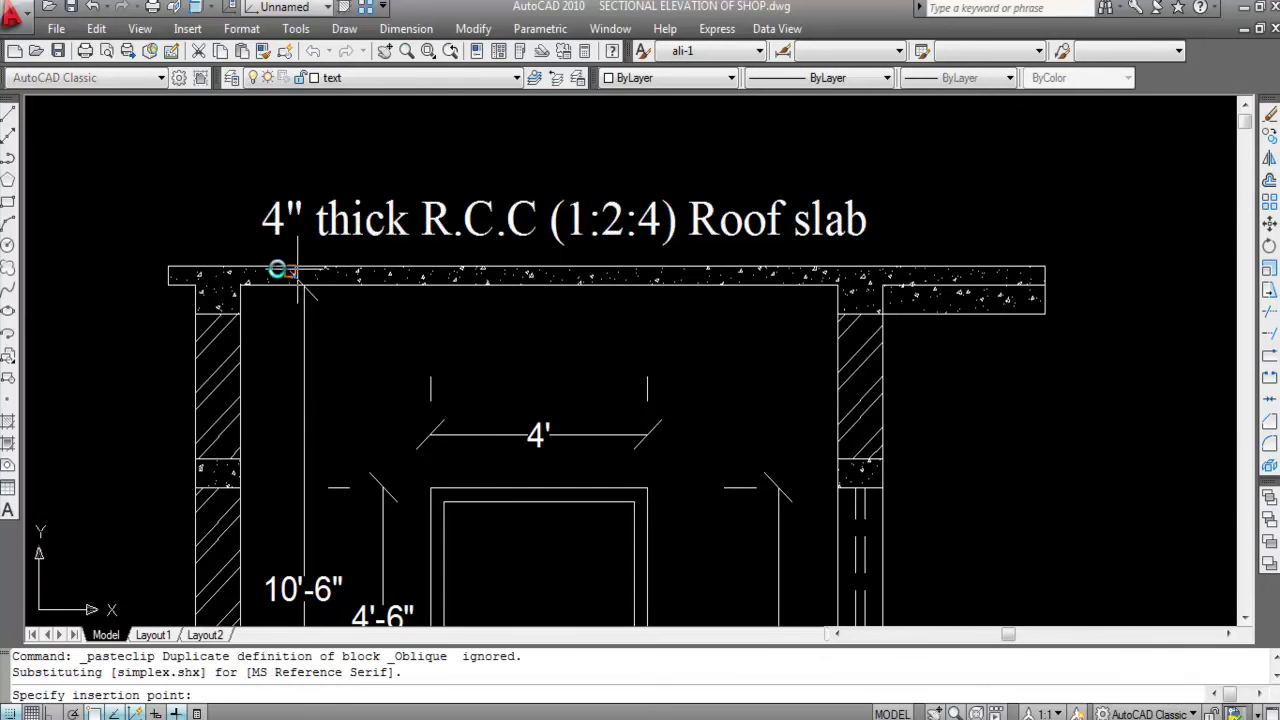
pyautogui.scroll(-4, 477, 266)
pyautogui.scroll(5, 751, 209)
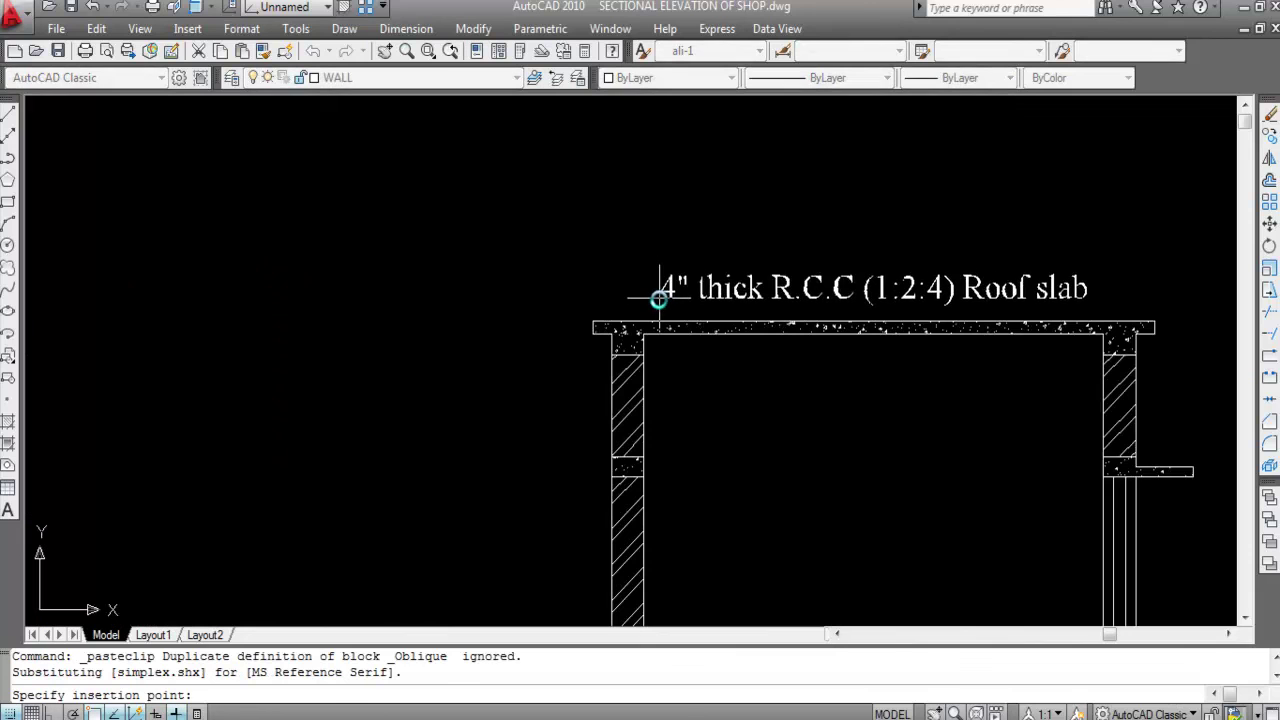
pyautogui.click(656, 290)
pyautogui.scroll(-3, 533, 231)
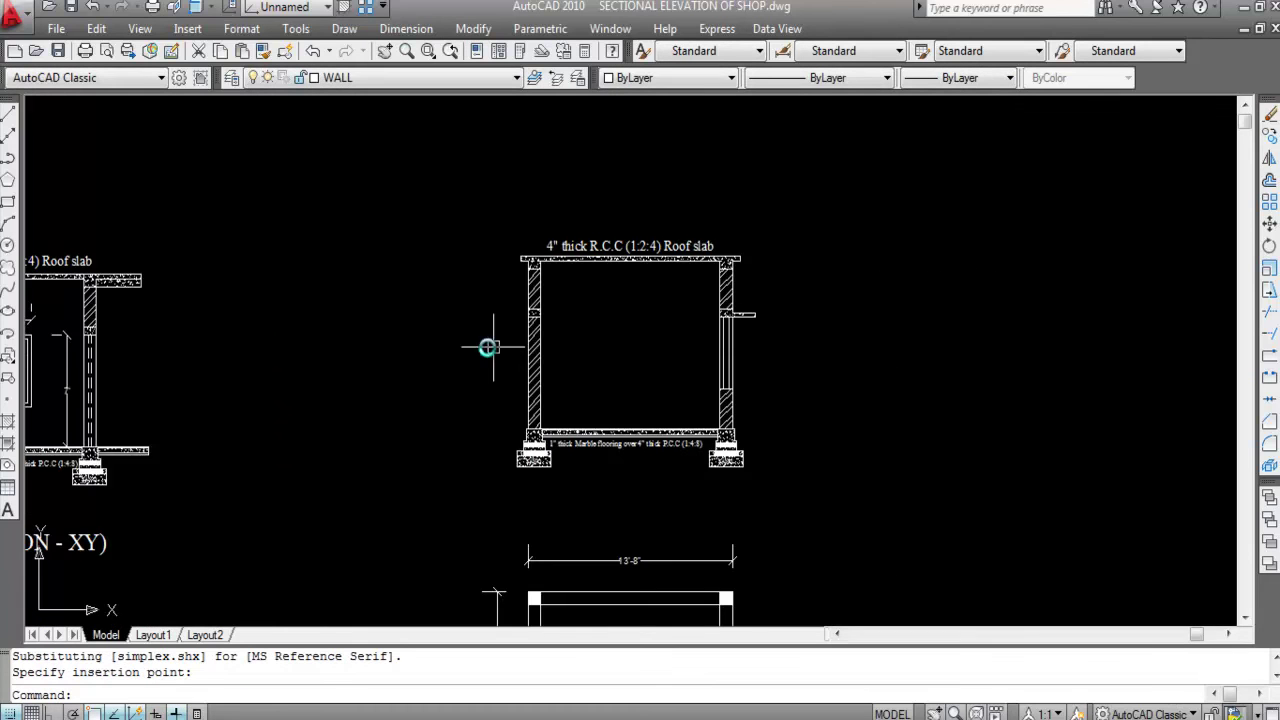
# Step: Examine the new section against the section on X-Y, the front elevation and the floor plans
pyautogui.scroll(1, 491, 346)
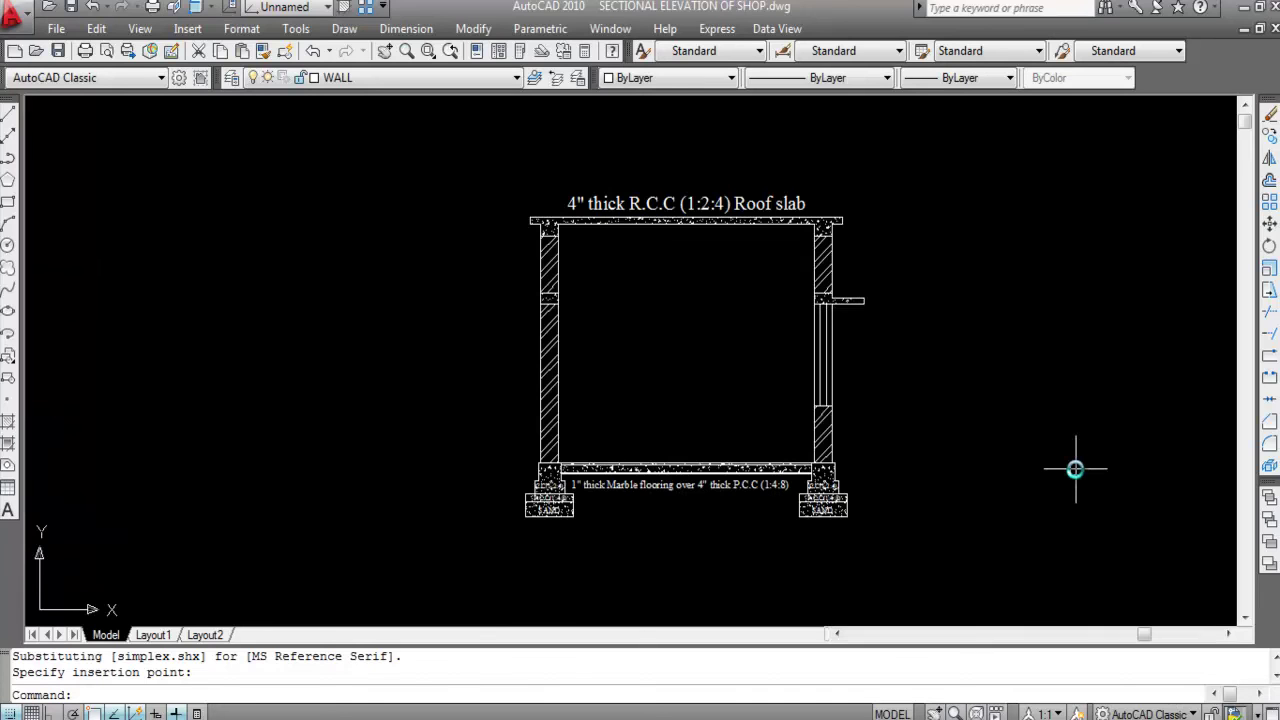
pyautogui.scroll(-4, 880, 480)
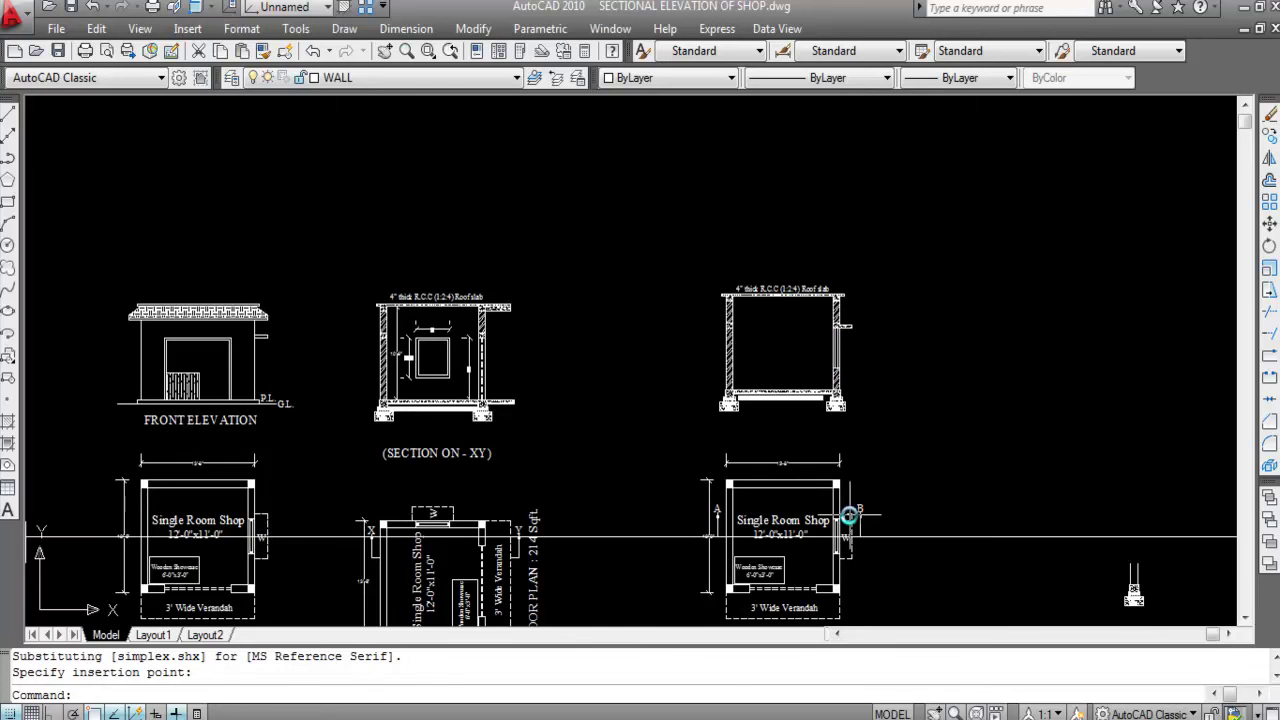
pyautogui.scroll(2, 768, 409)
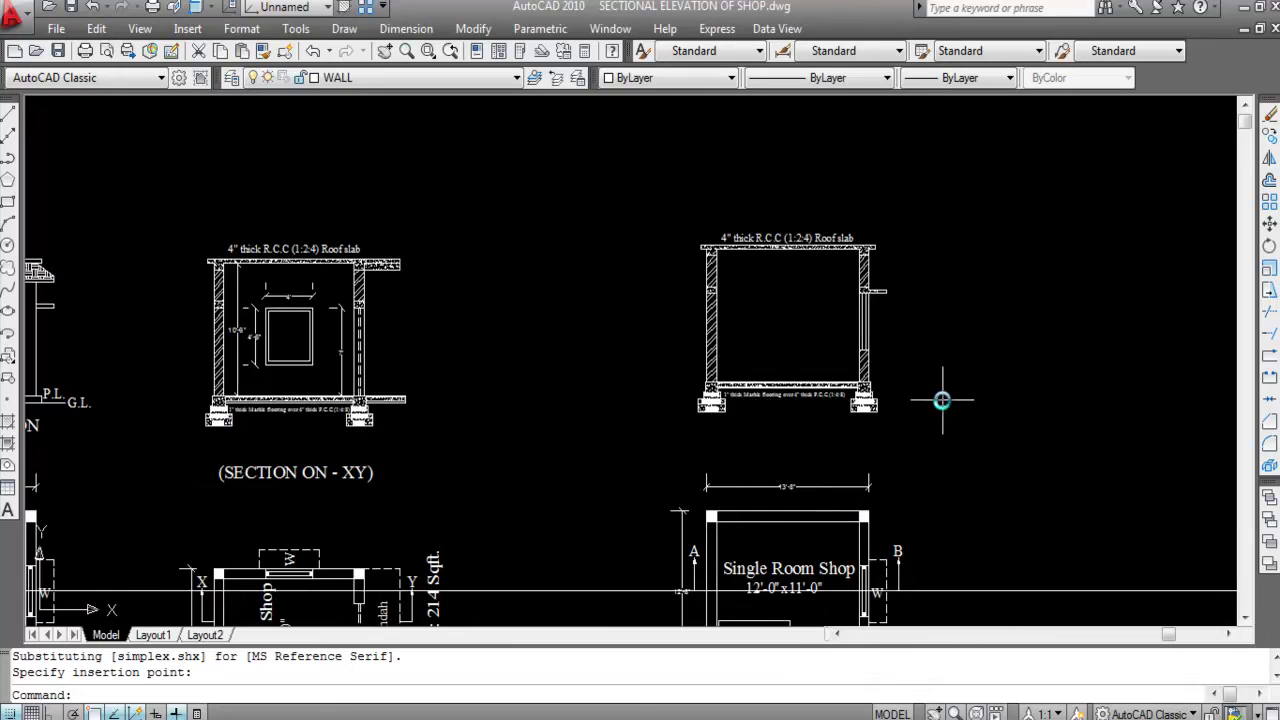
pyautogui.scroll(-4, 886, 206)
pyautogui.scroll(4, 729, 337)
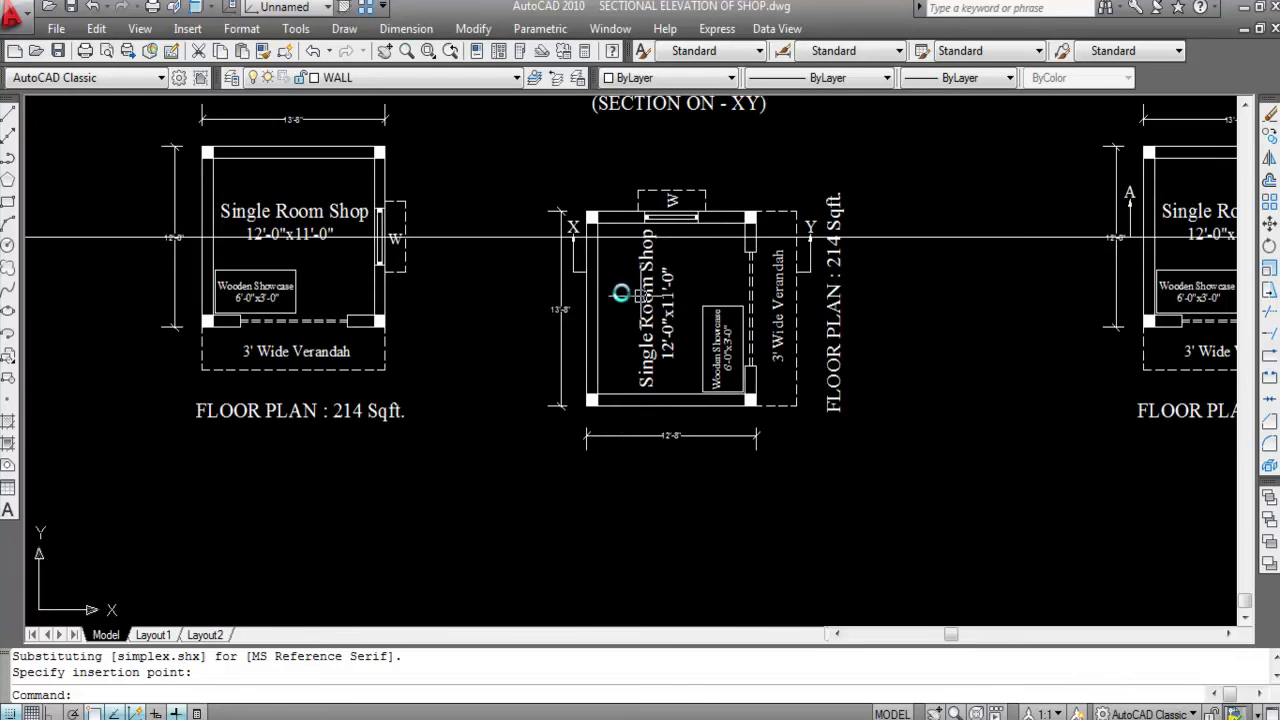
pyautogui.scroll(-4, 749, 460)
pyautogui.scroll(3, 762, 295)
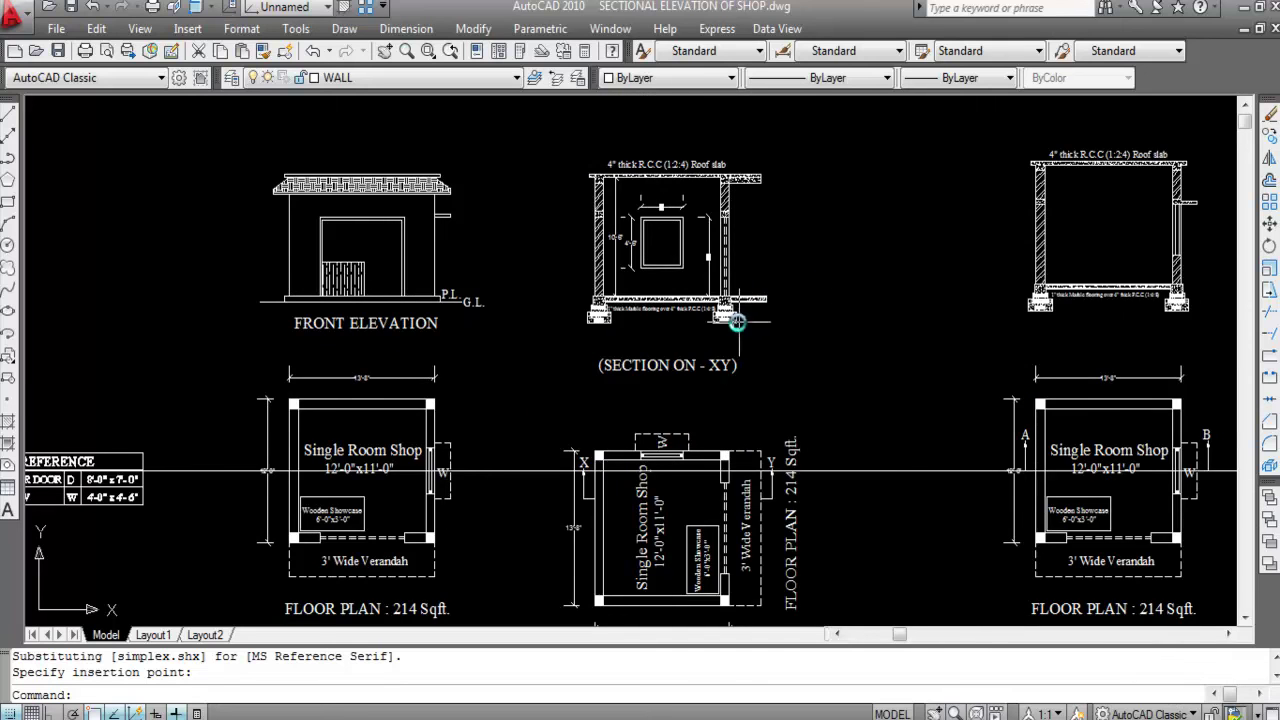
pyautogui.scroll(-3, 736, 322)
pyautogui.scroll(4, 1040, 432)
pyautogui.scroll(-3, 1030, 415)
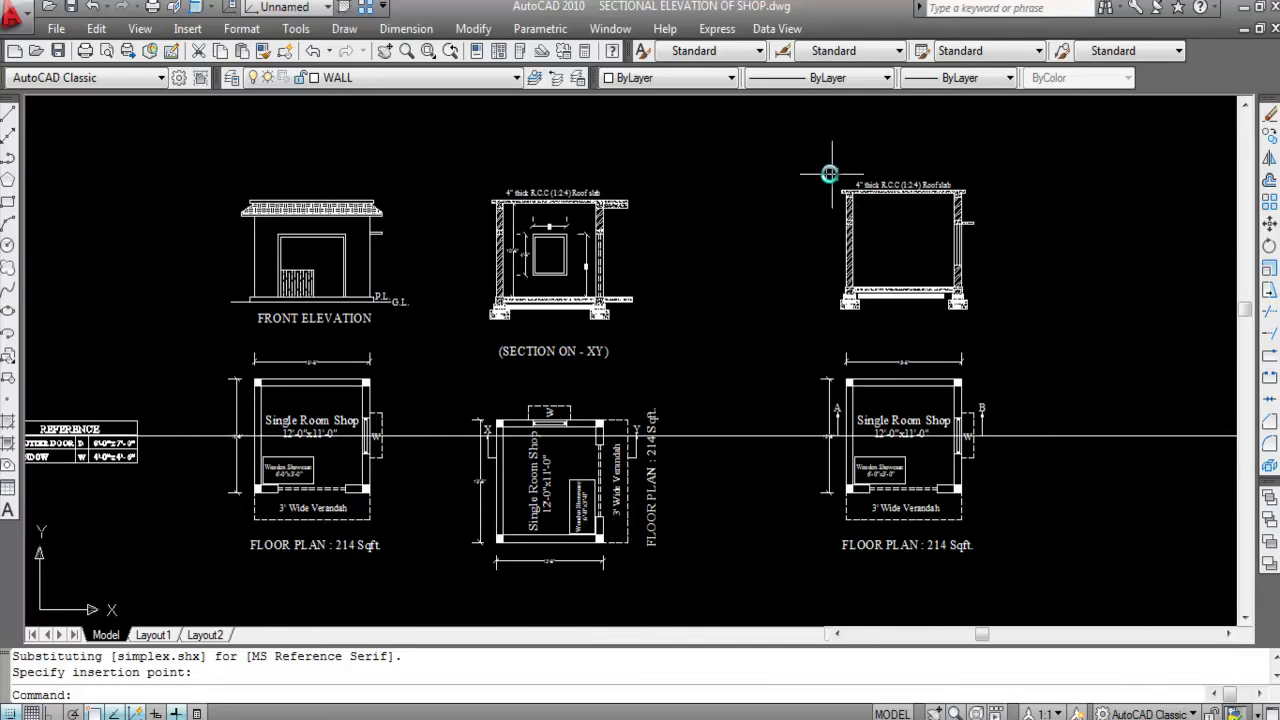
pyautogui.scroll(2, 1168, 338)
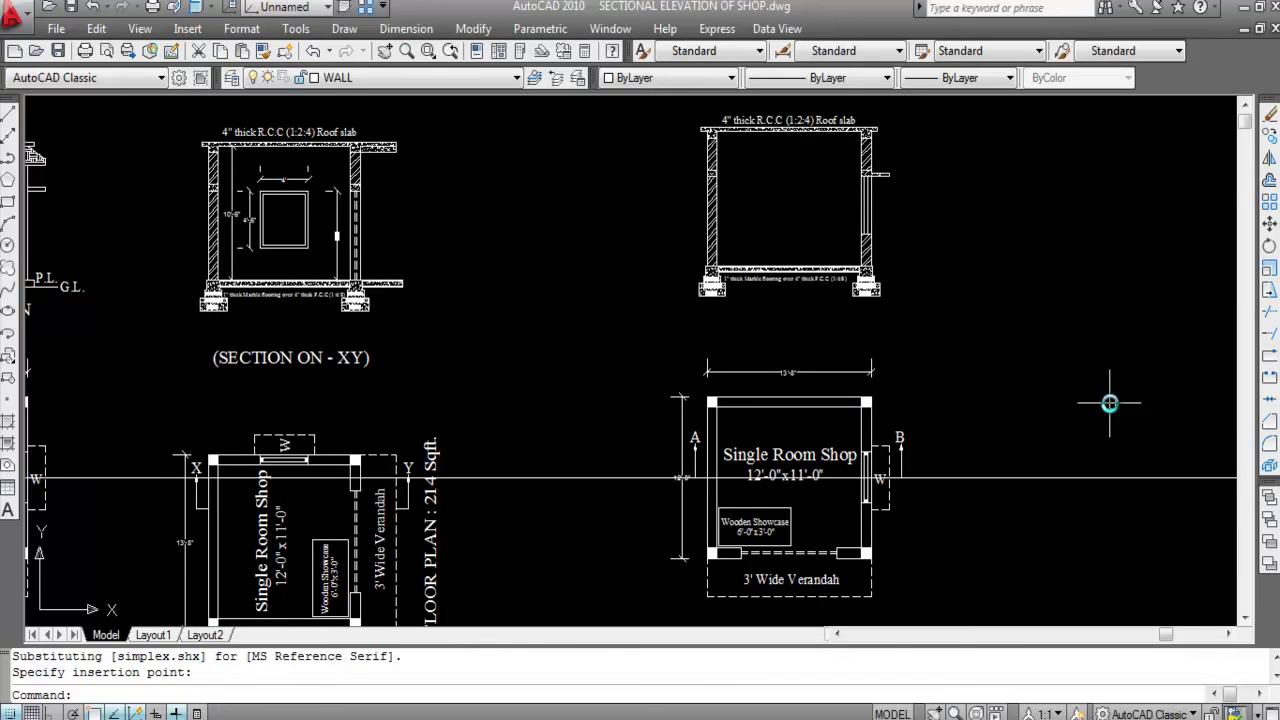
pyautogui.scroll(3, 807, 217)
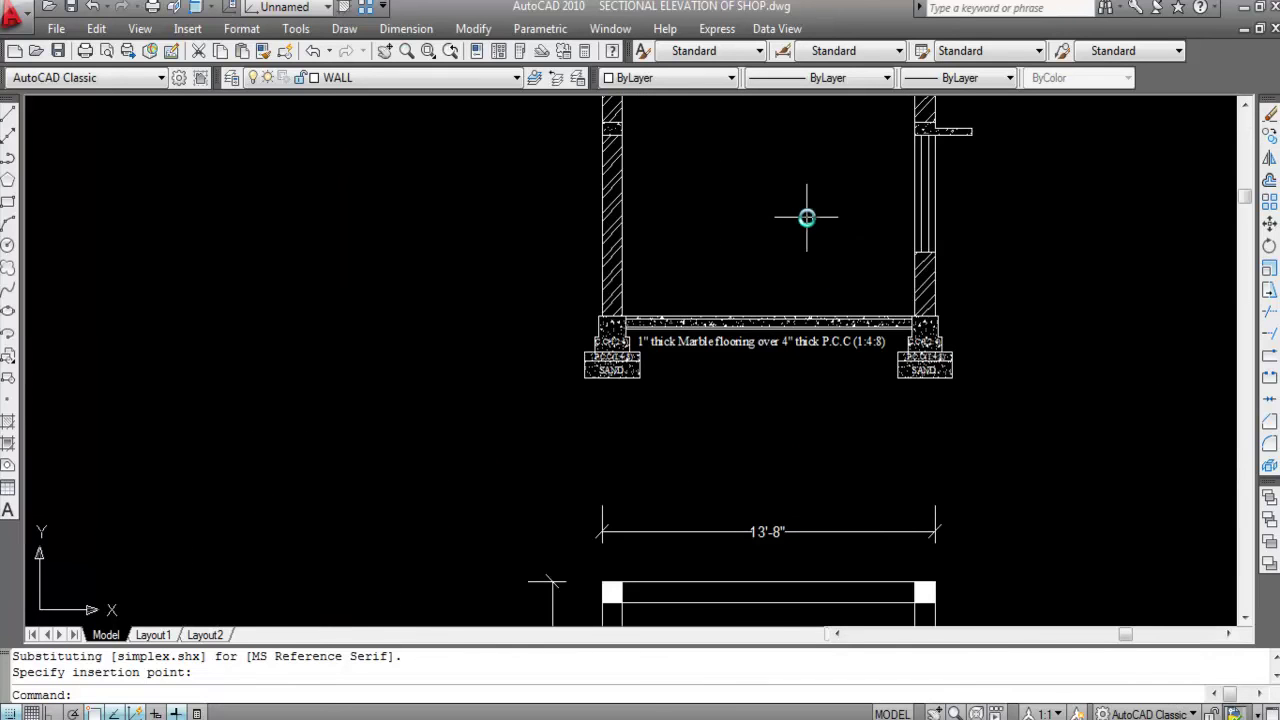
pyautogui.scroll(-2, 697, 308)
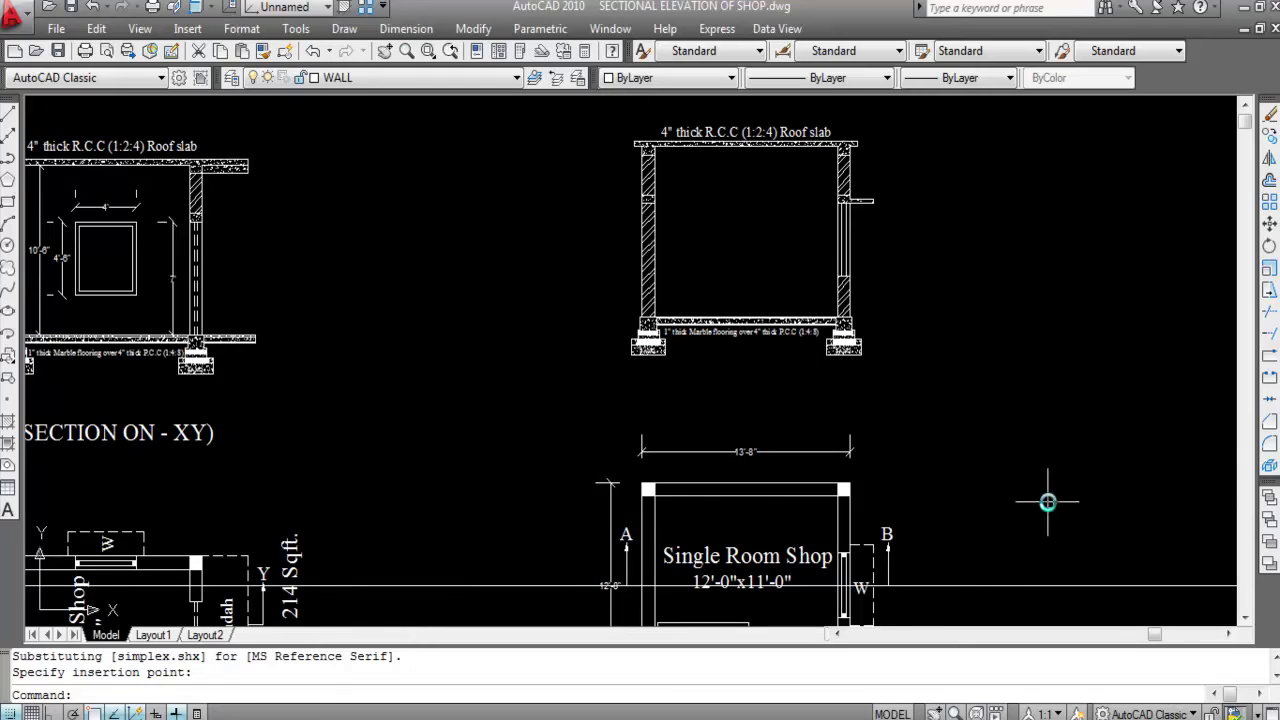
# Step: Erase the long horizontal construction line running through the floor plans
pyautogui.scroll(-2, 853, 352)
pyautogui.click(1057, 480)
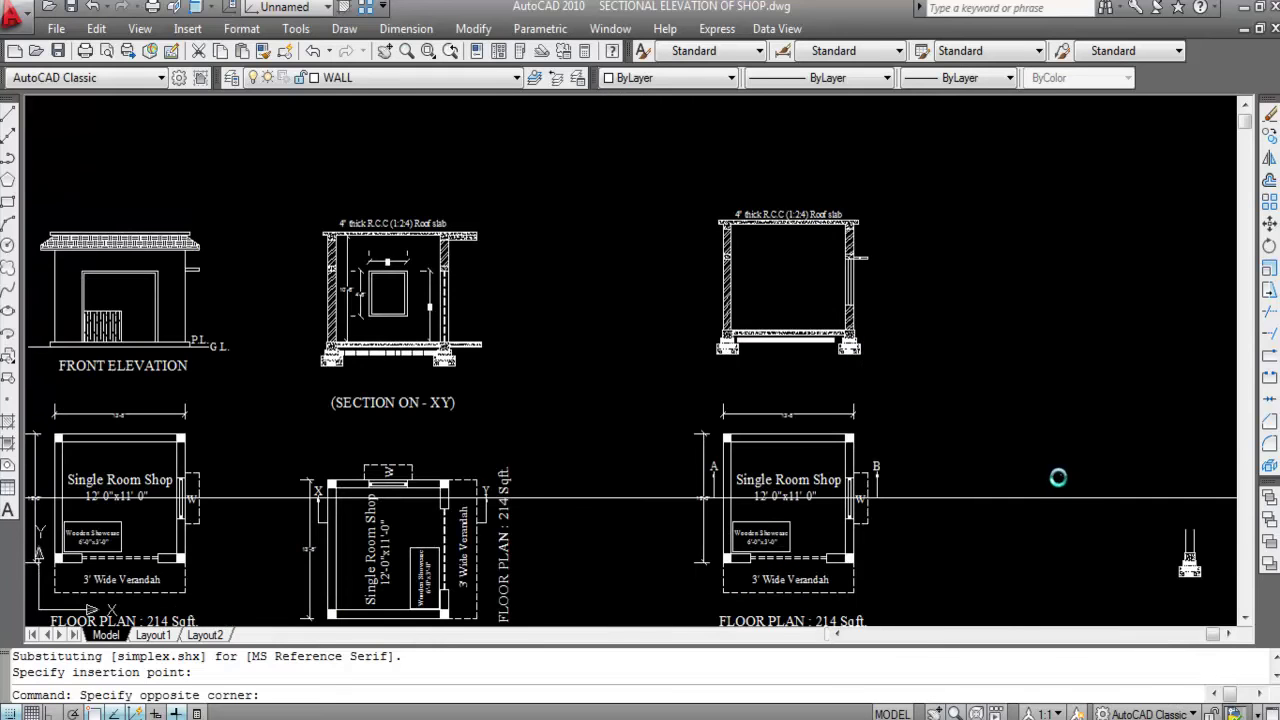
pyautogui.click(1015, 606)
pyautogui.press('Delete')
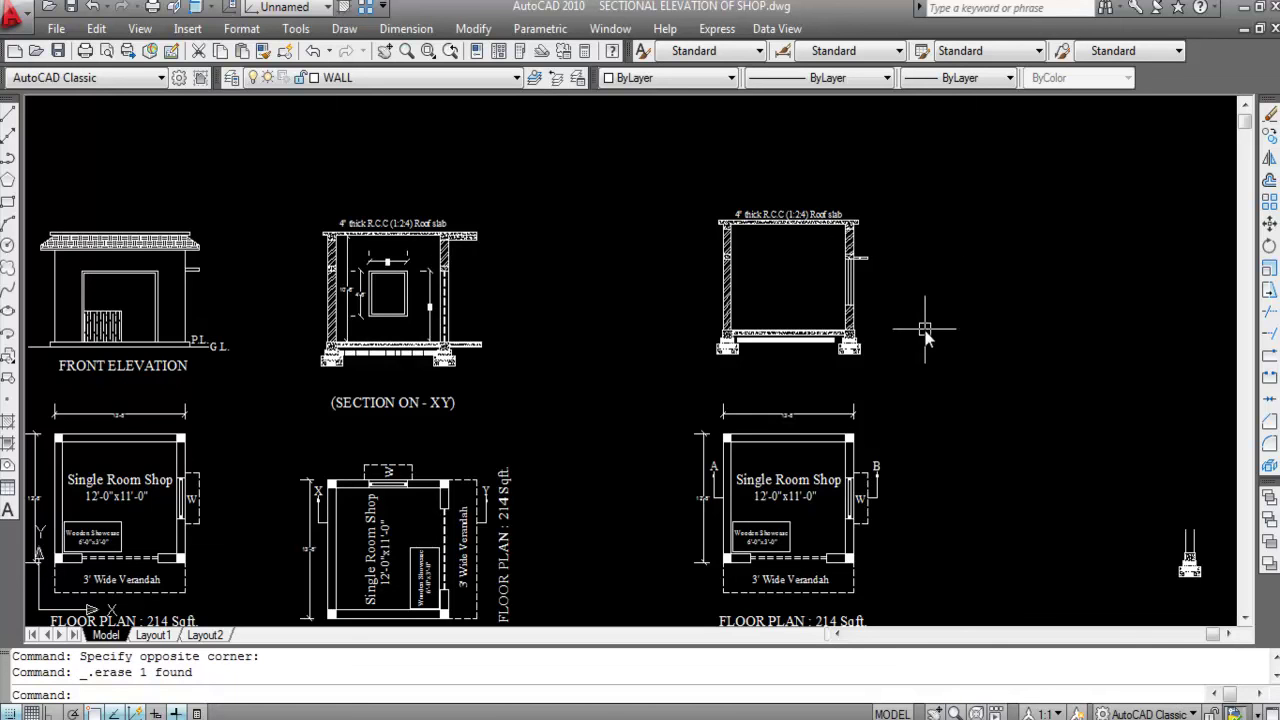
# Step: Dimension the clear room height in the new section, from the underside of the roof slab to the floor surface, with Ortho on
pyautogui.scroll(4, 851, 287)
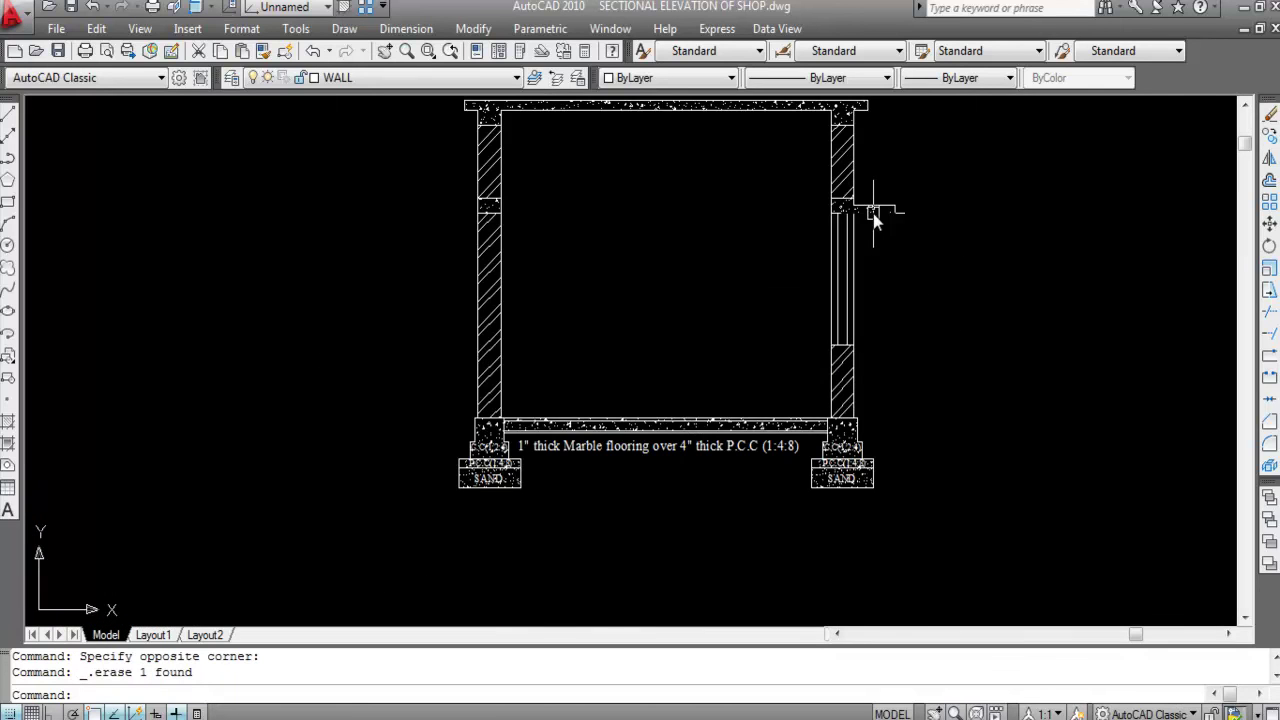
pyautogui.scroll(-5, 884, 280)
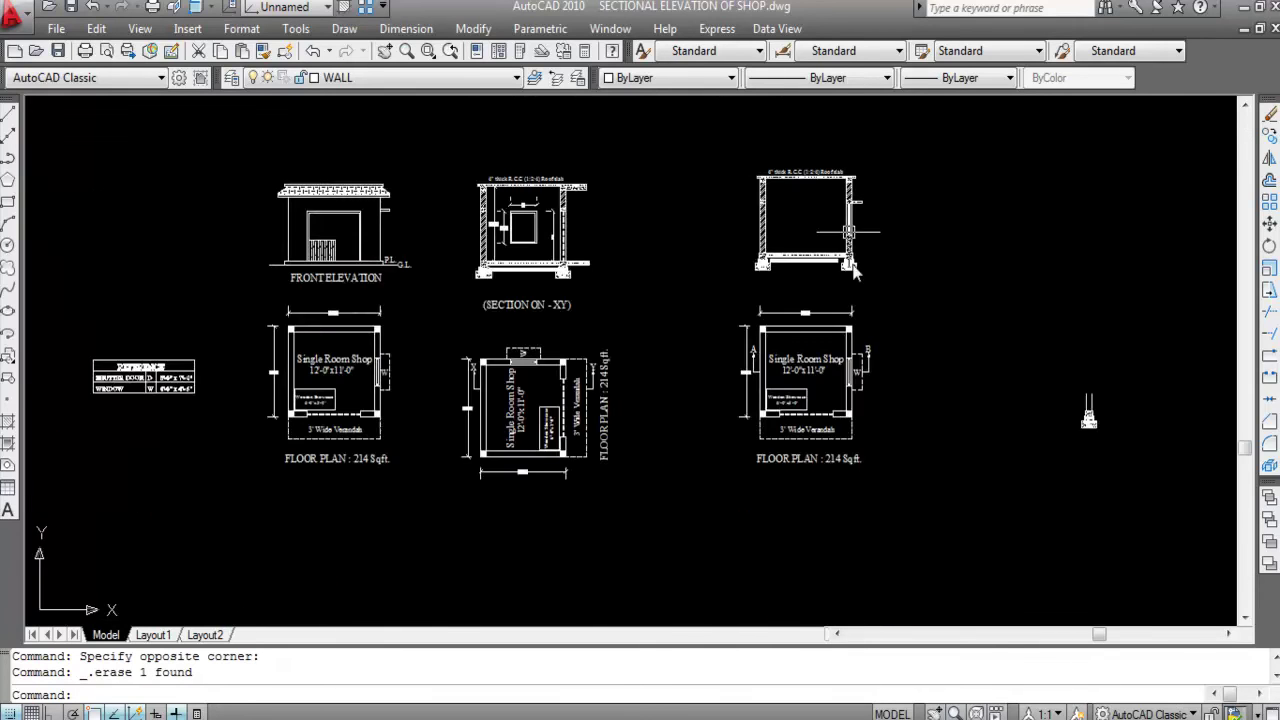
pyautogui.scroll(2, 740, 148)
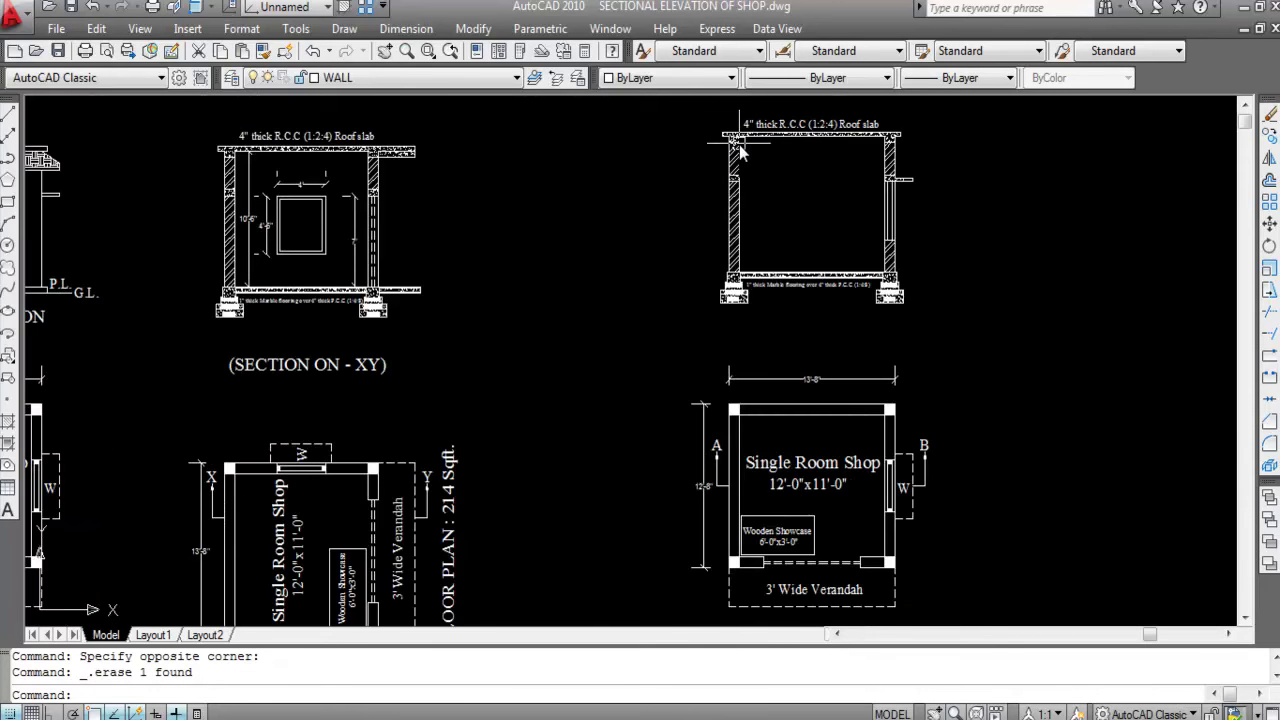
pyautogui.click(406, 28)
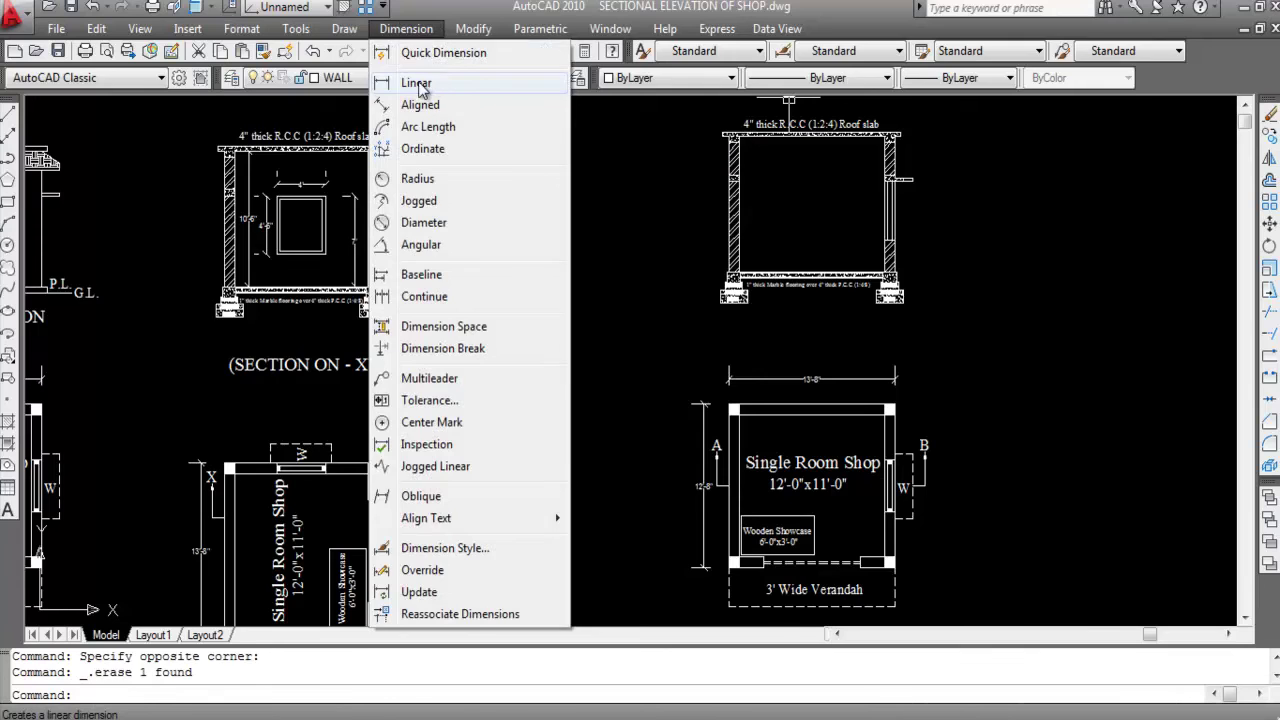
pyautogui.click(418, 88)
pyautogui.scroll(3, 812, 145)
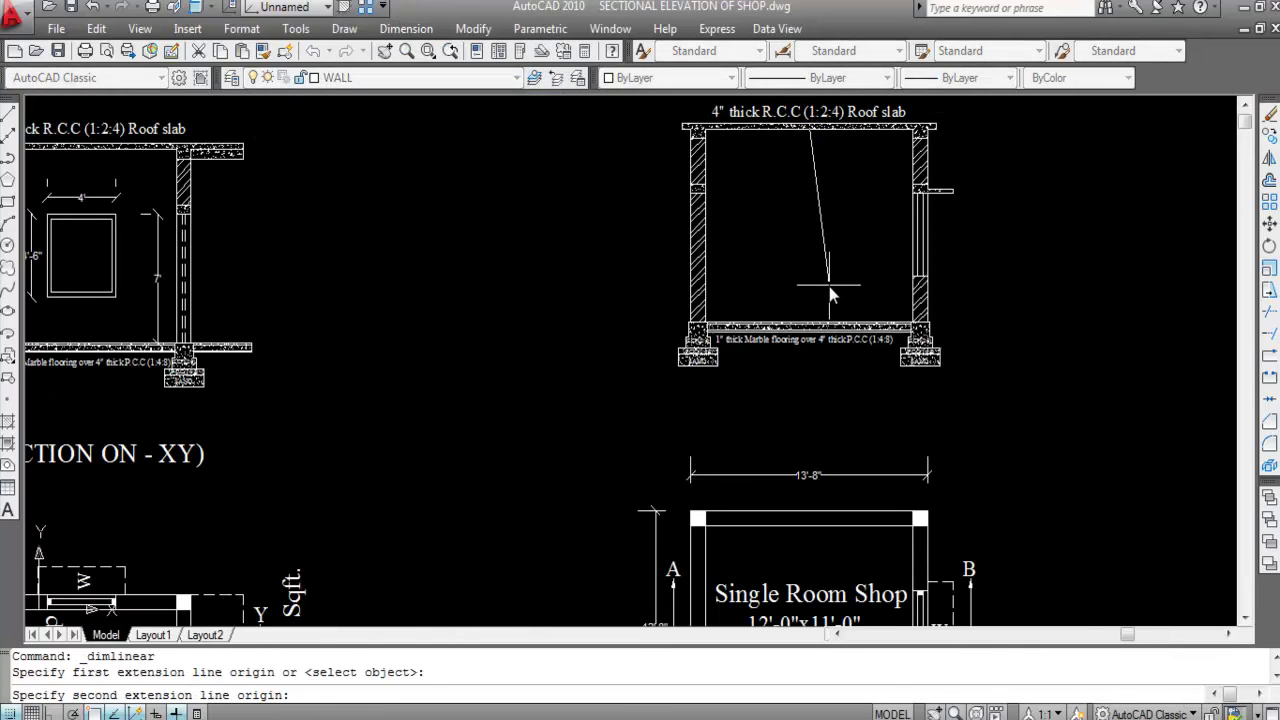
pyautogui.press('F8')
pyautogui.scroll(5, 820, 320)
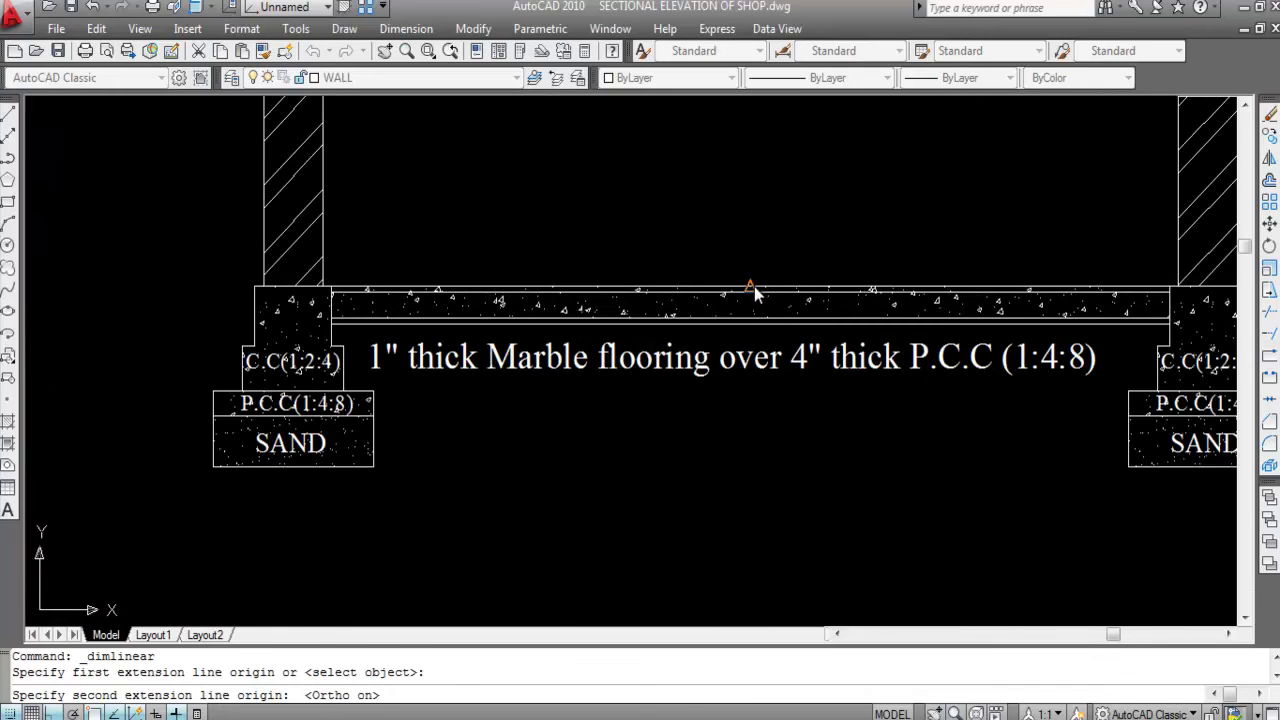
pyautogui.click(754, 286)
pyautogui.scroll(-5, 733, 170)
pyautogui.scroll(-5, 727, 131)
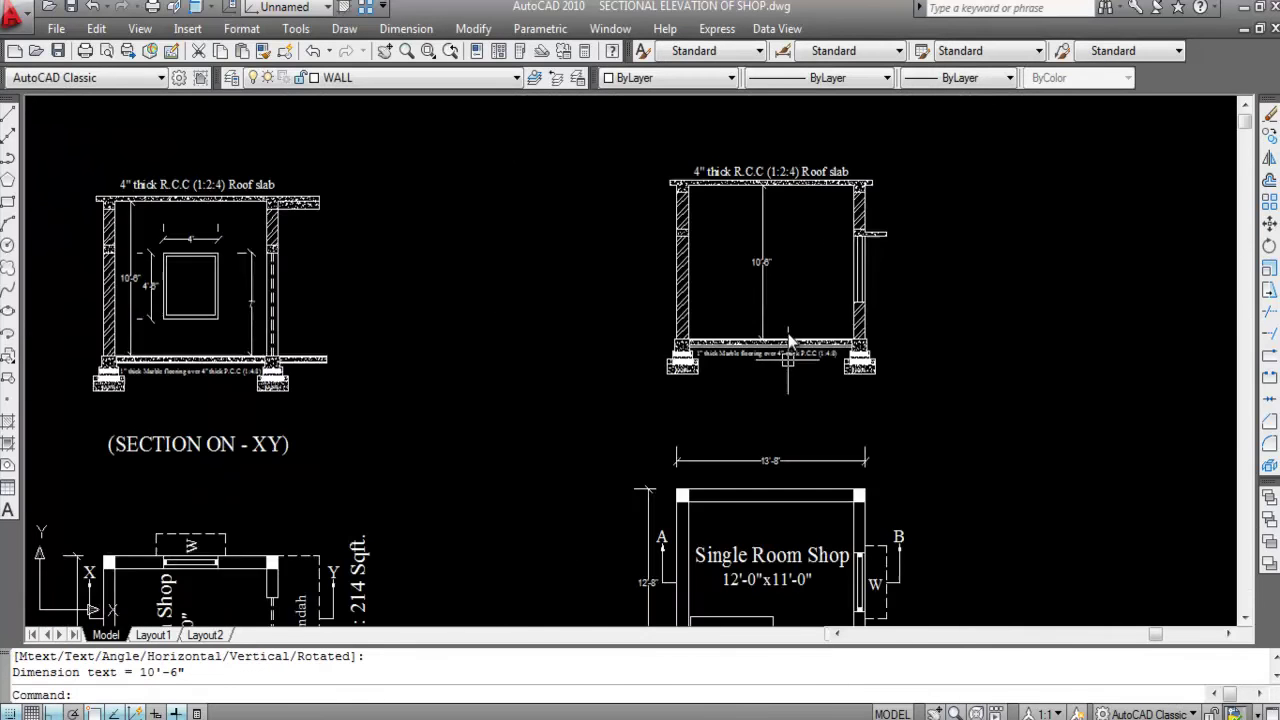
# Step: Dimension the height from floor level to the underside of the window lintel, placing the dimension inside the room beside the window wall
pyautogui.scroll(6, 771, 249)
pyautogui.scroll(-3, 771, 249)
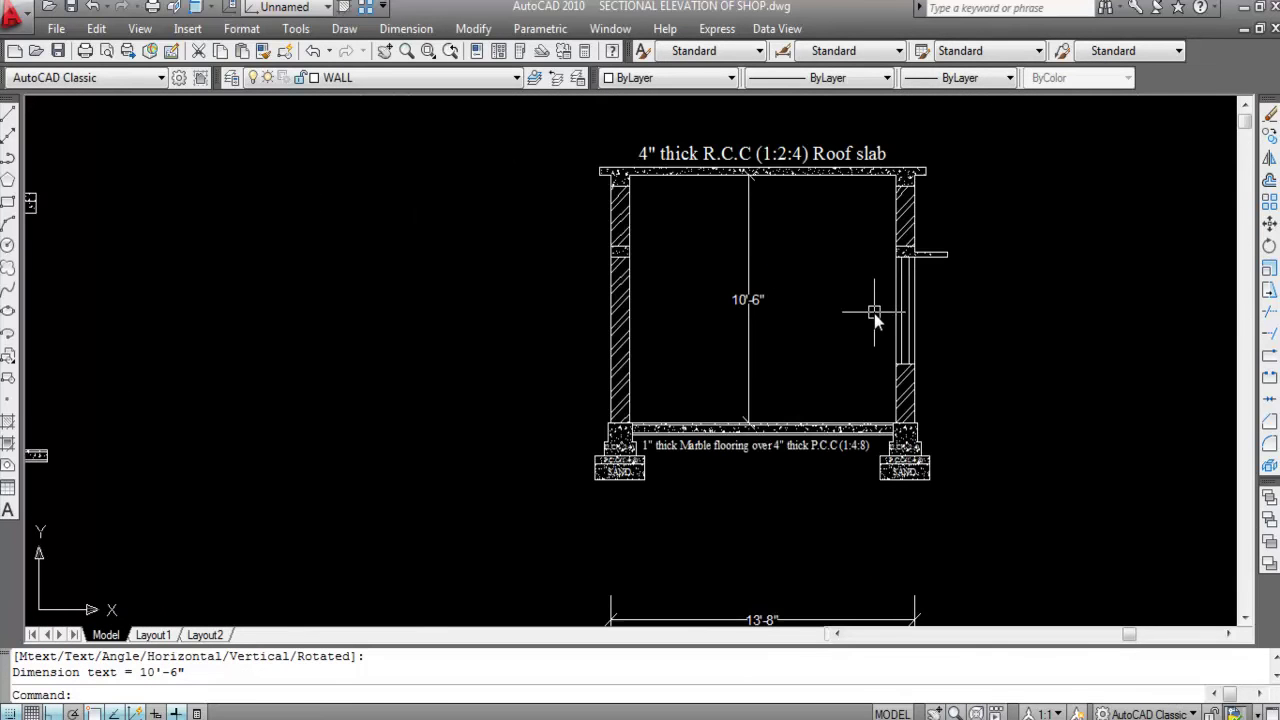
pyautogui.press('Return')
pyautogui.scroll(3, 889, 254)
pyautogui.click(901, 262)
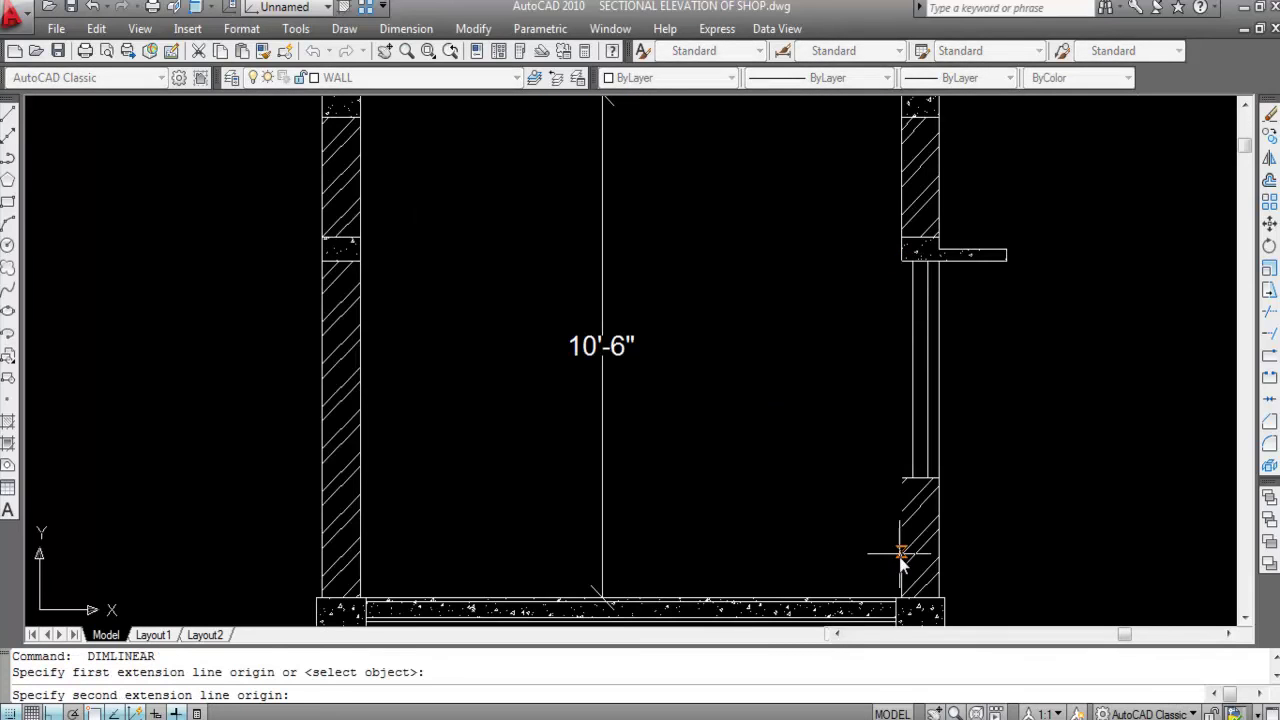
pyautogui.click(901, 603)
pyautogui.scroll(2, 858, 418)
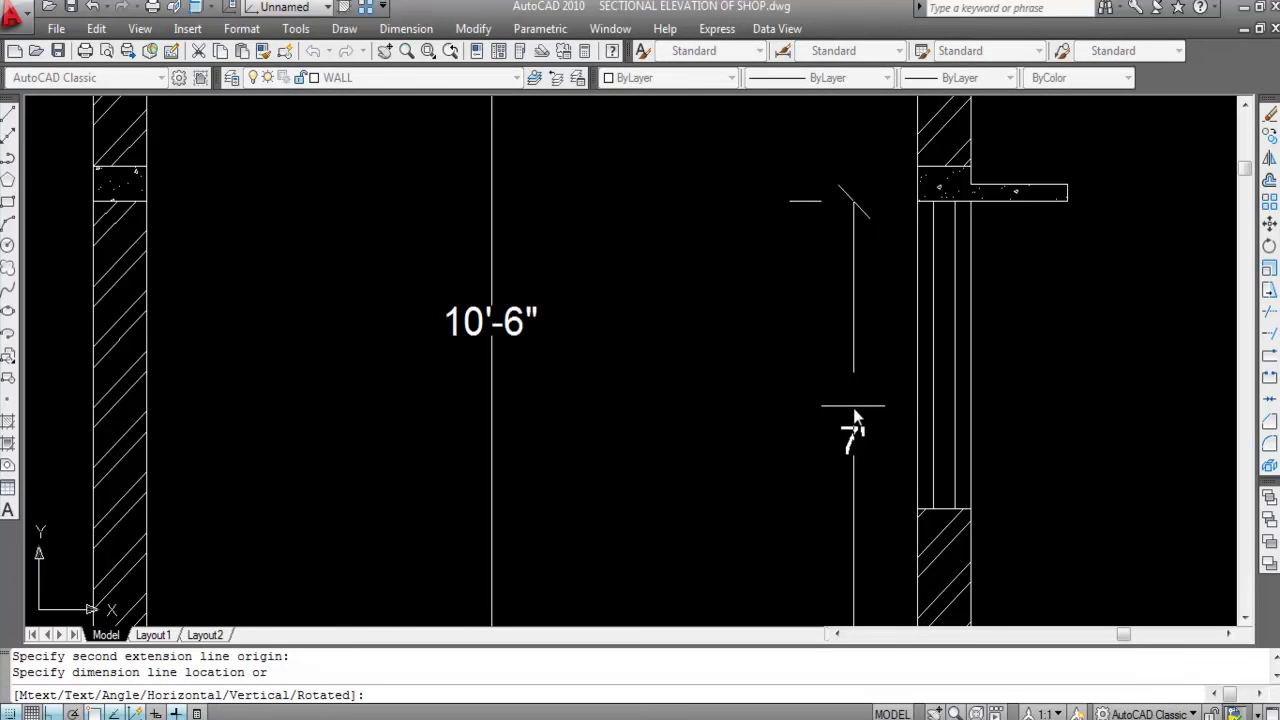
pyautogui.click(849, 330)
pyautogui.scroll(-2, 849, 315)
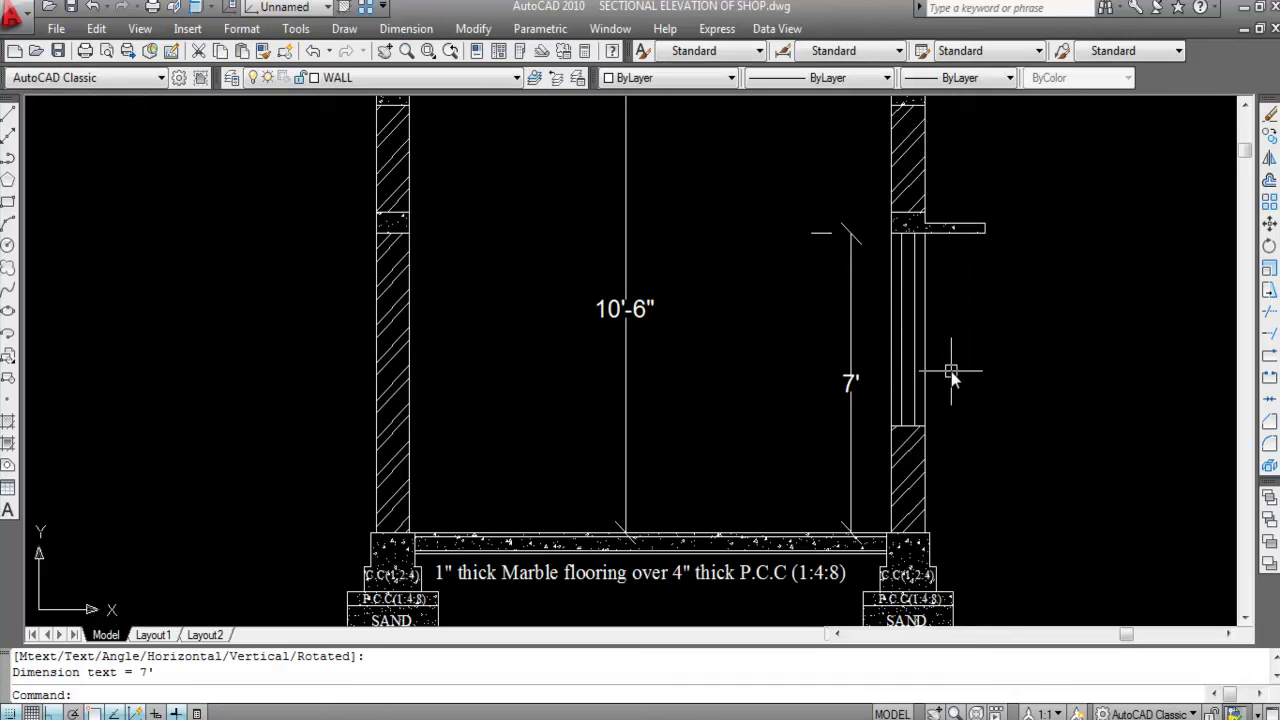
pyautogui.scroll(-2, 951, 371)
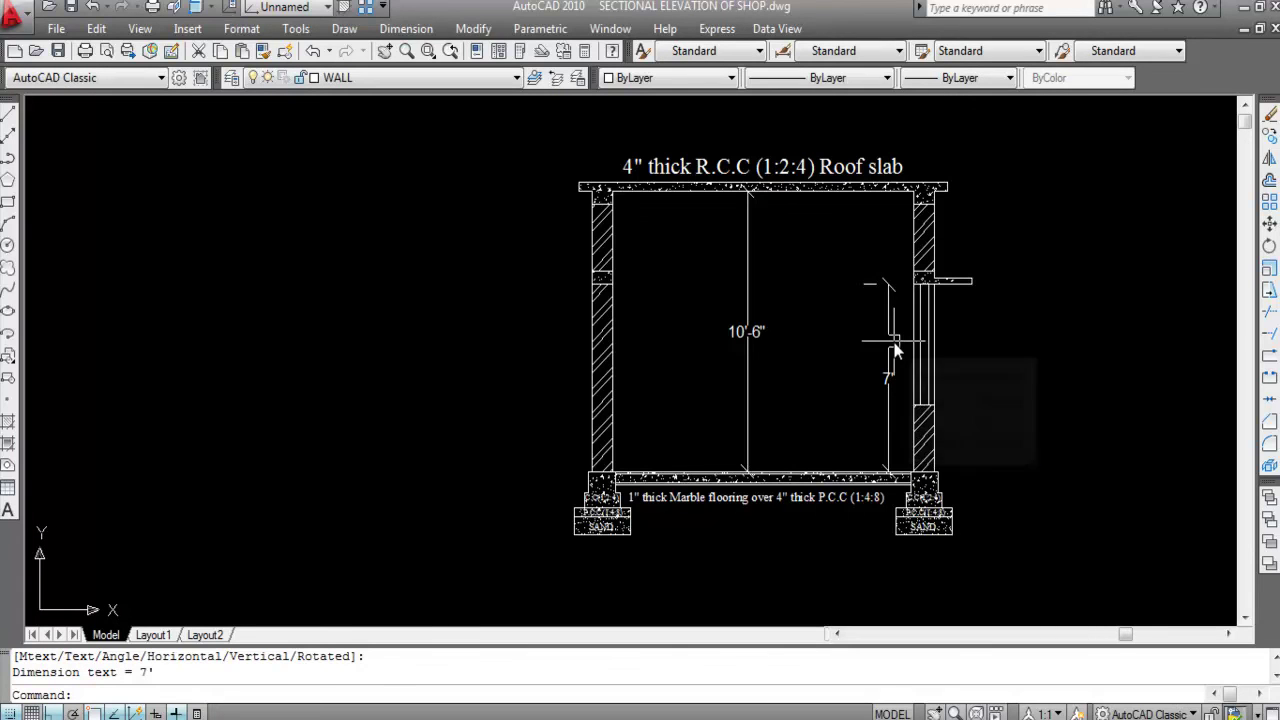
pyautogui.scroll(-1, 846, 300)
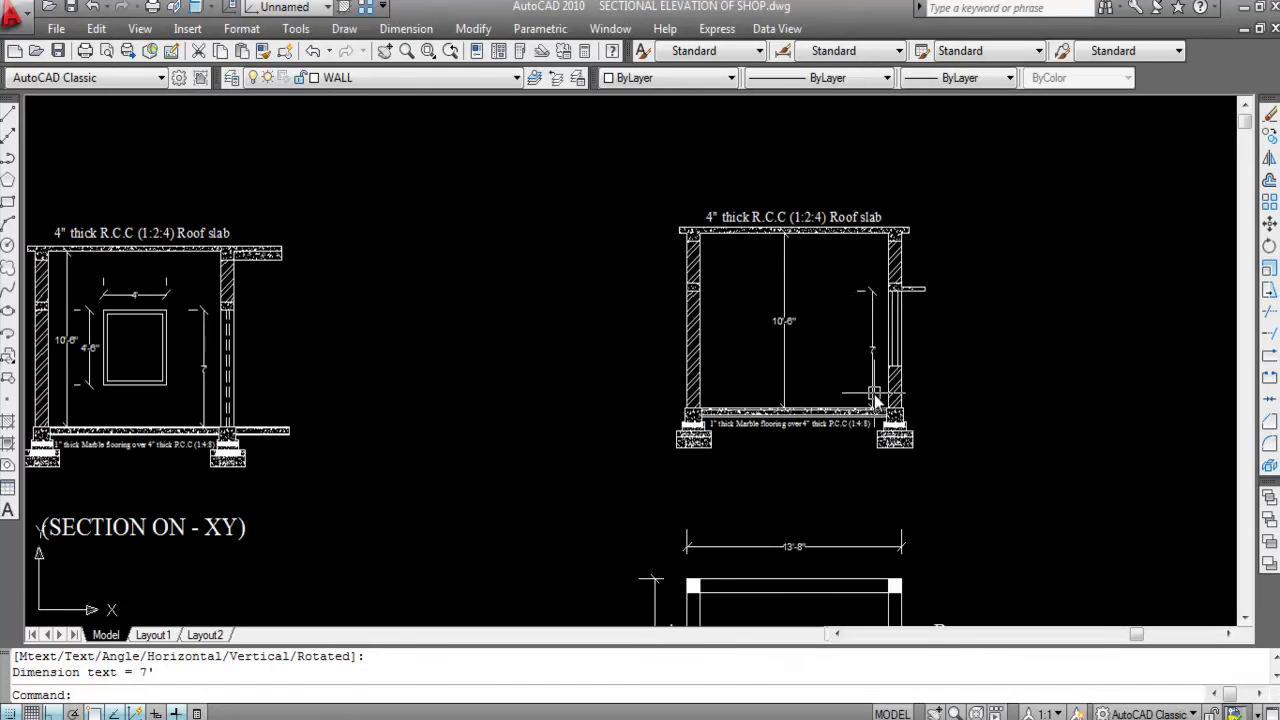
pyautogui.scroll(-1, 755, 275)
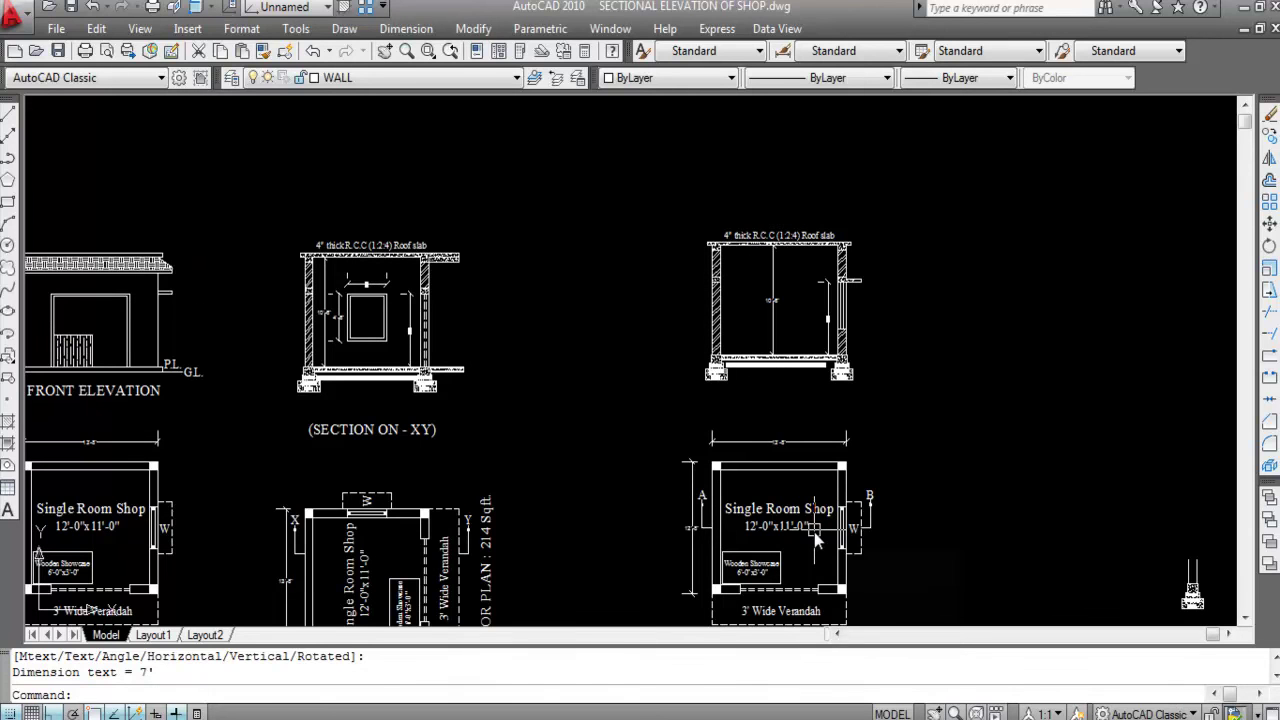
# Step: Copy the section title below the section on X-Y, using its lower-left corner as base point, and paste it beneath the new section
pyautogui.scroll(1, 805, 410)
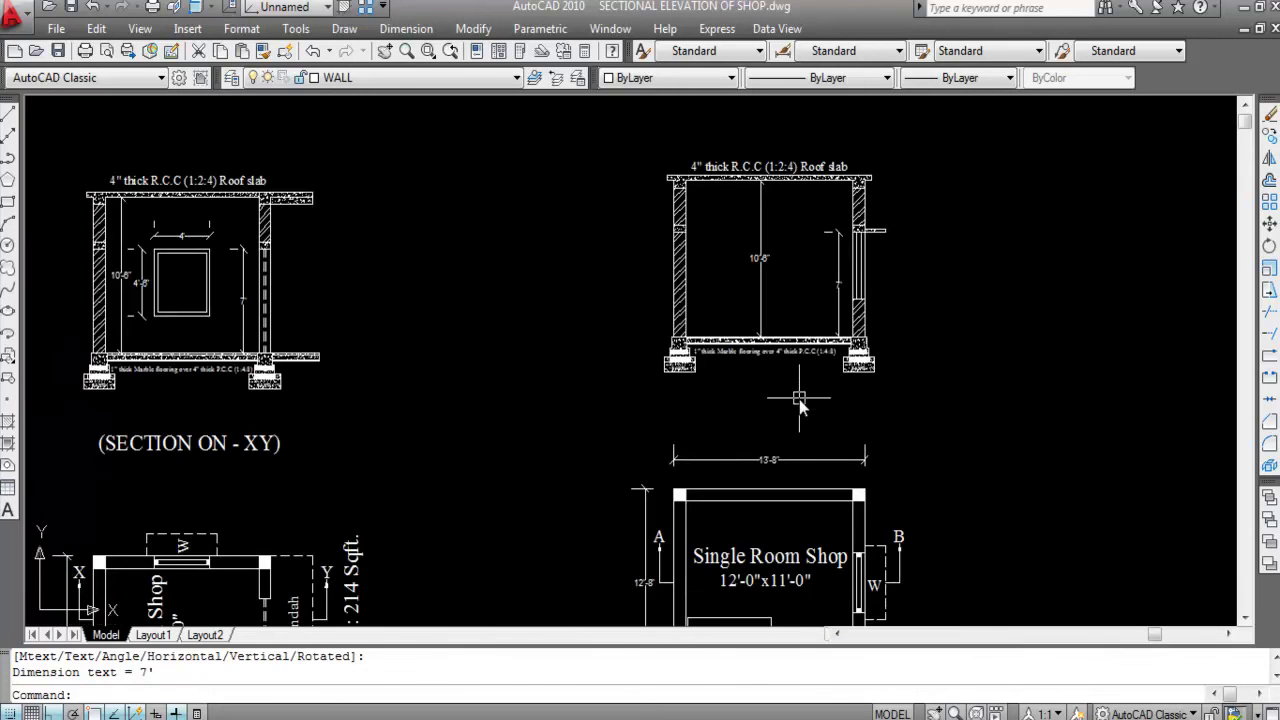
pyautogui.click(222, 450)
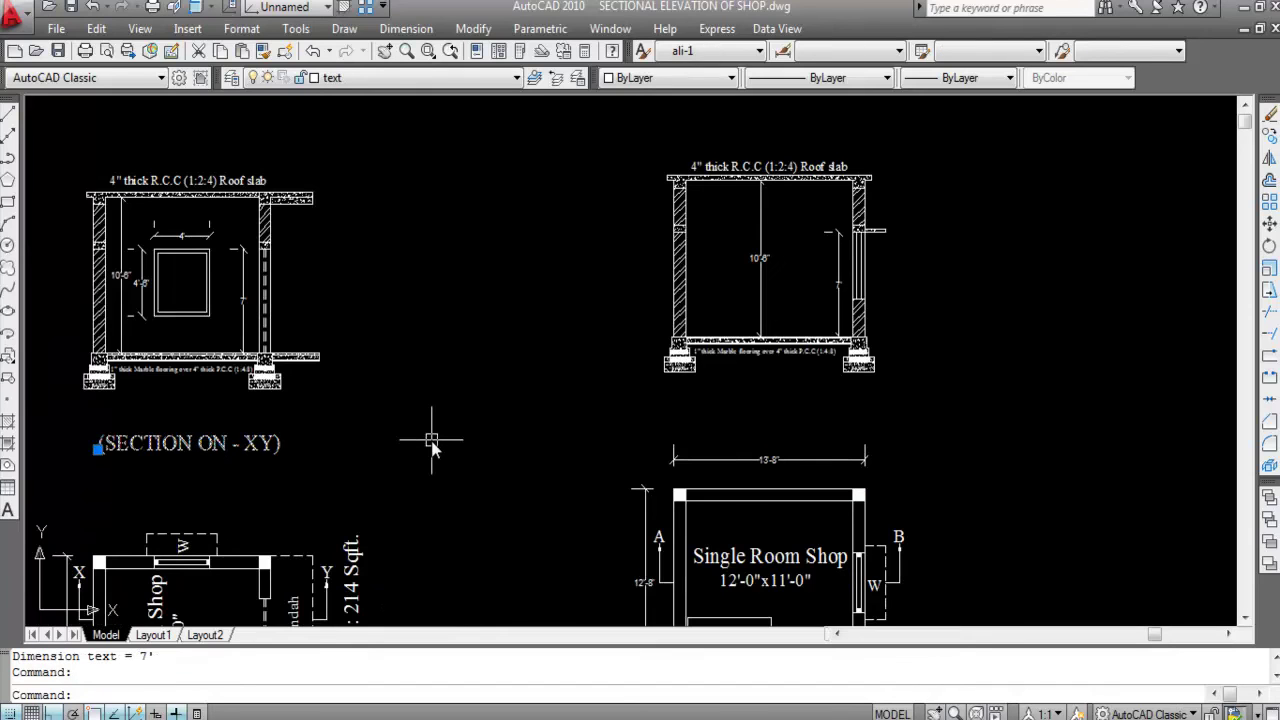
pyautogui.hotkey('ctrl', 'shift', 'c')
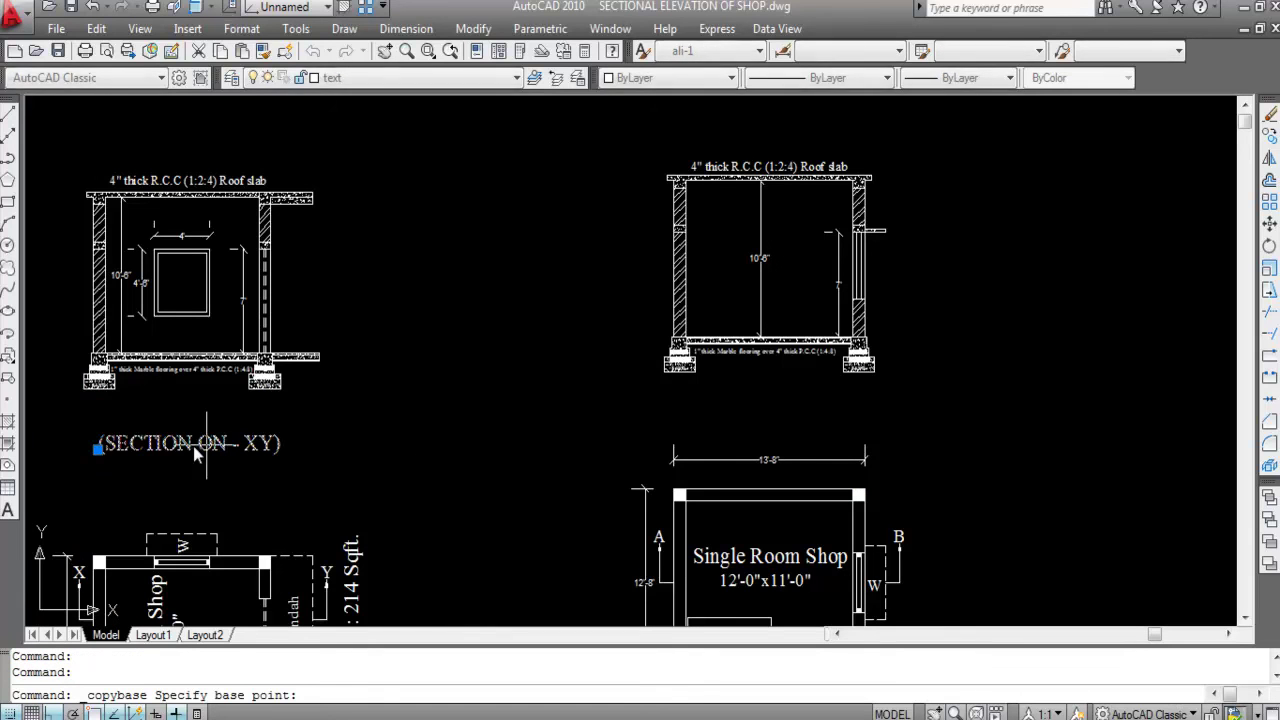
pyautogui.click(105, 452)
pyautogui.hotkey('ctrl', 'v')
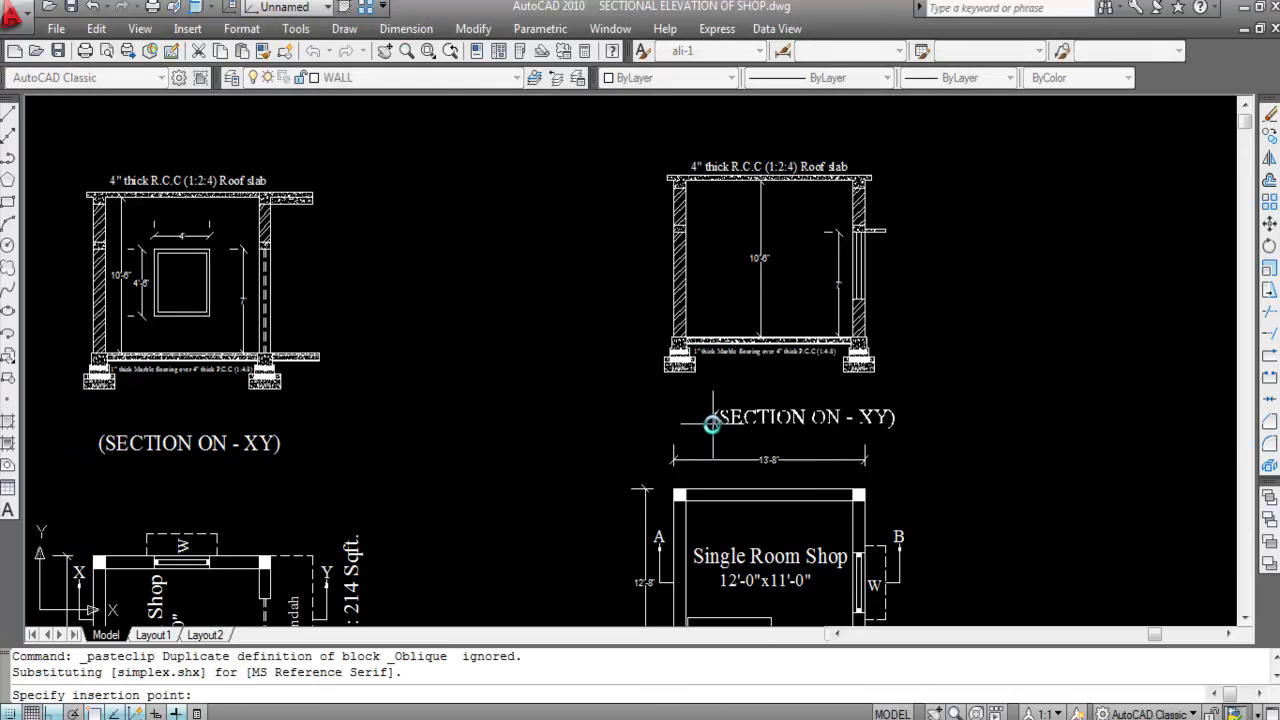
pyautogui.click(676, 419)
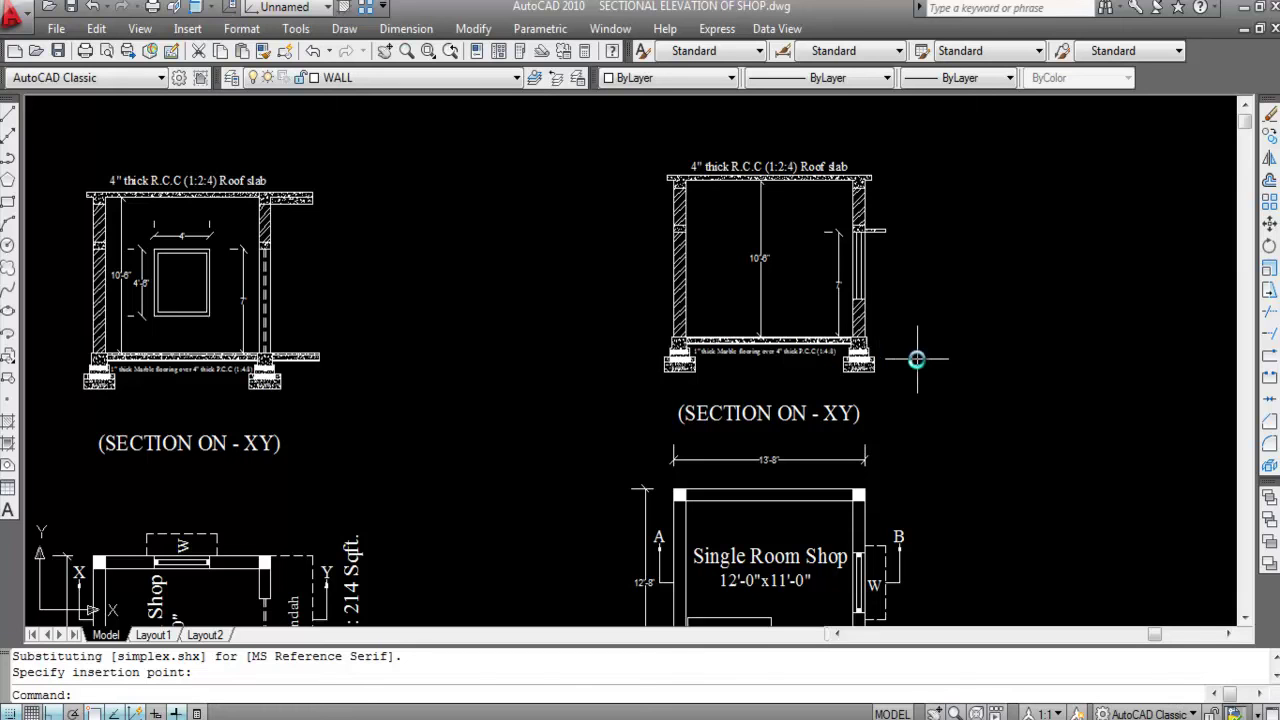
# Step: Examine the new section's roof slab, walls and window lintel against the floor plan below and the section on X-Y
pyautogui.scroll(-2, 884, 280)
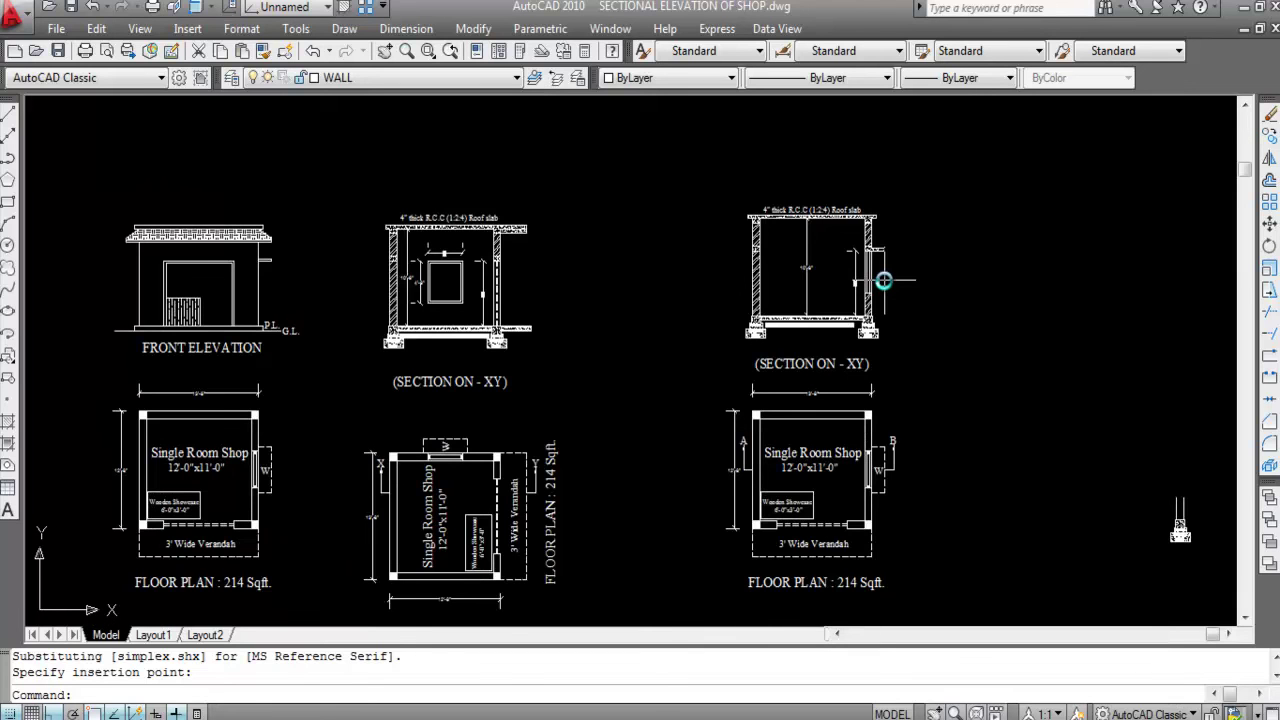
pyautogui.scroll(2, 794, 296)
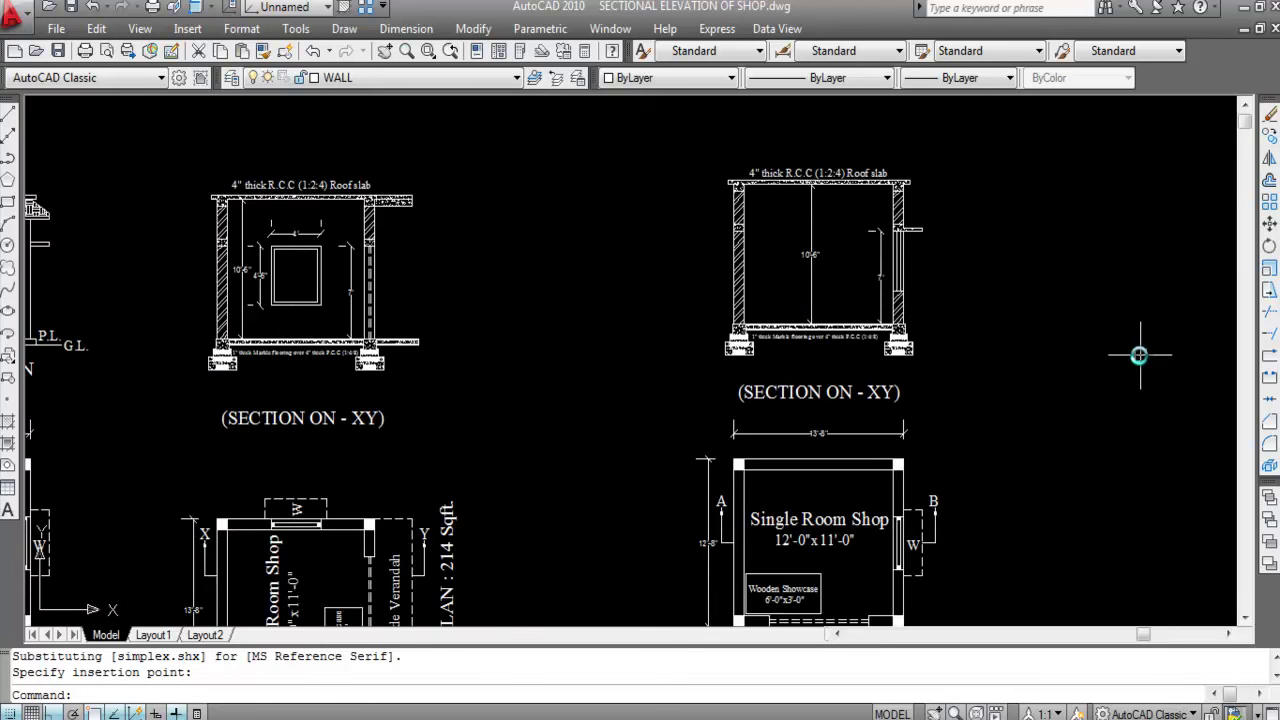
pyautogui.scroll(-2, 810, 360)
pyautogui.scroll(2, 803, 465)
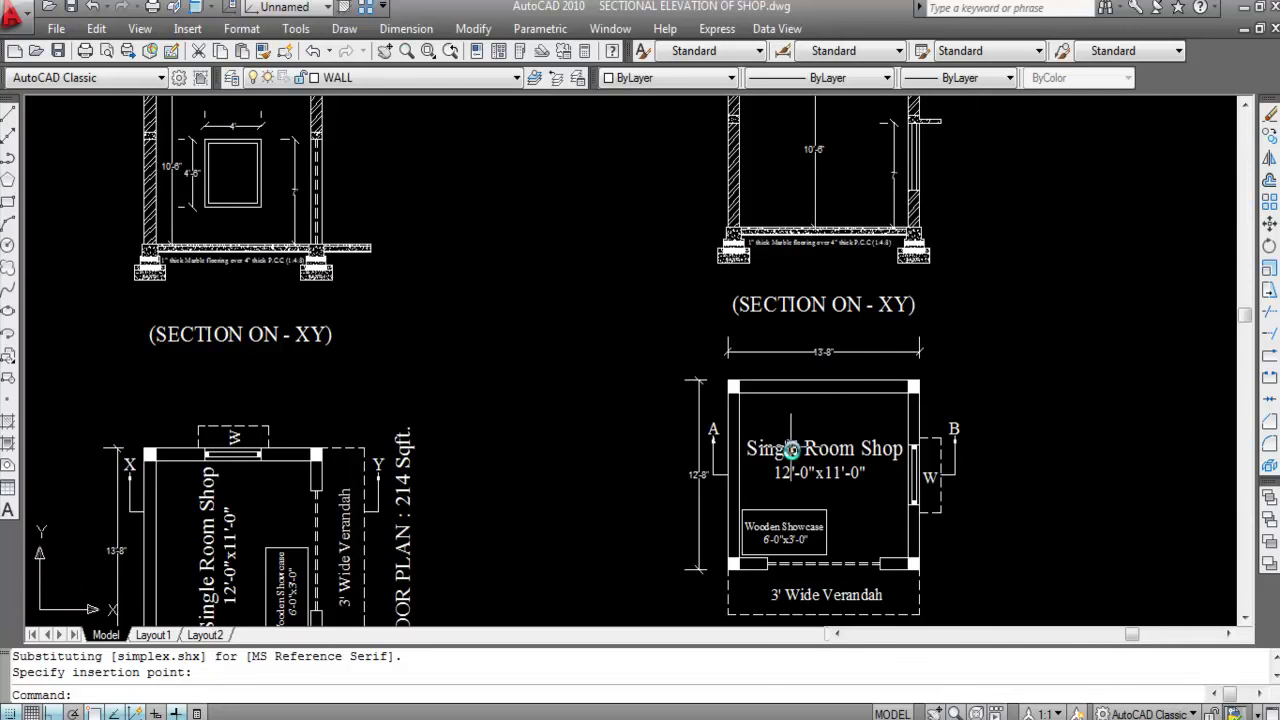
pyautogui.scroll(-2, 846, 523)
pyautogui.scroll(3, 829, 236)
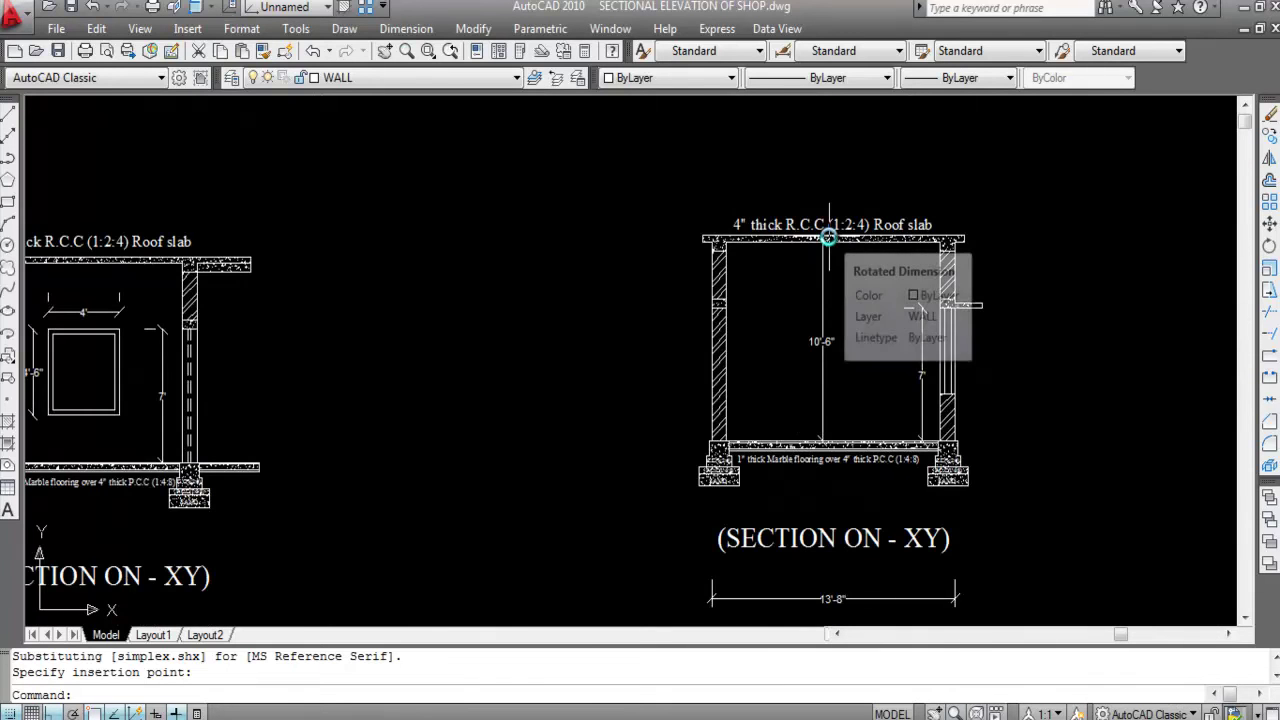
pyautogui.scroll(-4, 828, 236)
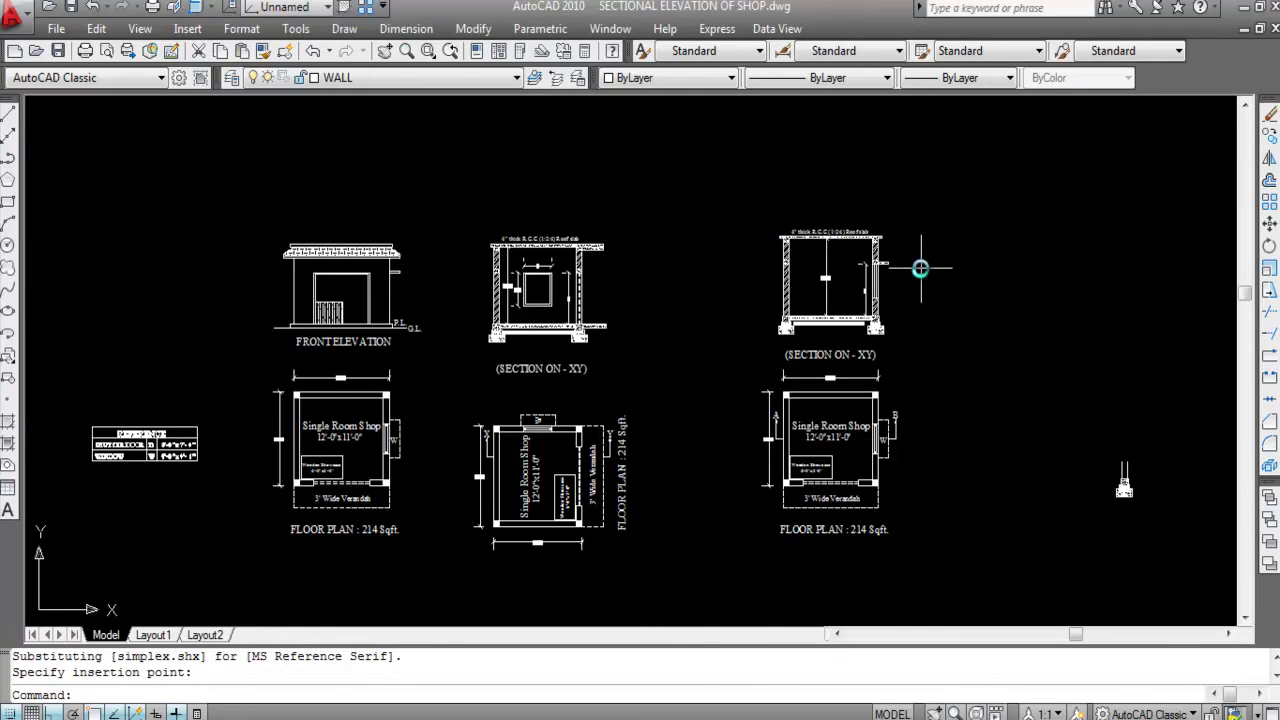
pyautogui.scroll(3, 843, 206)
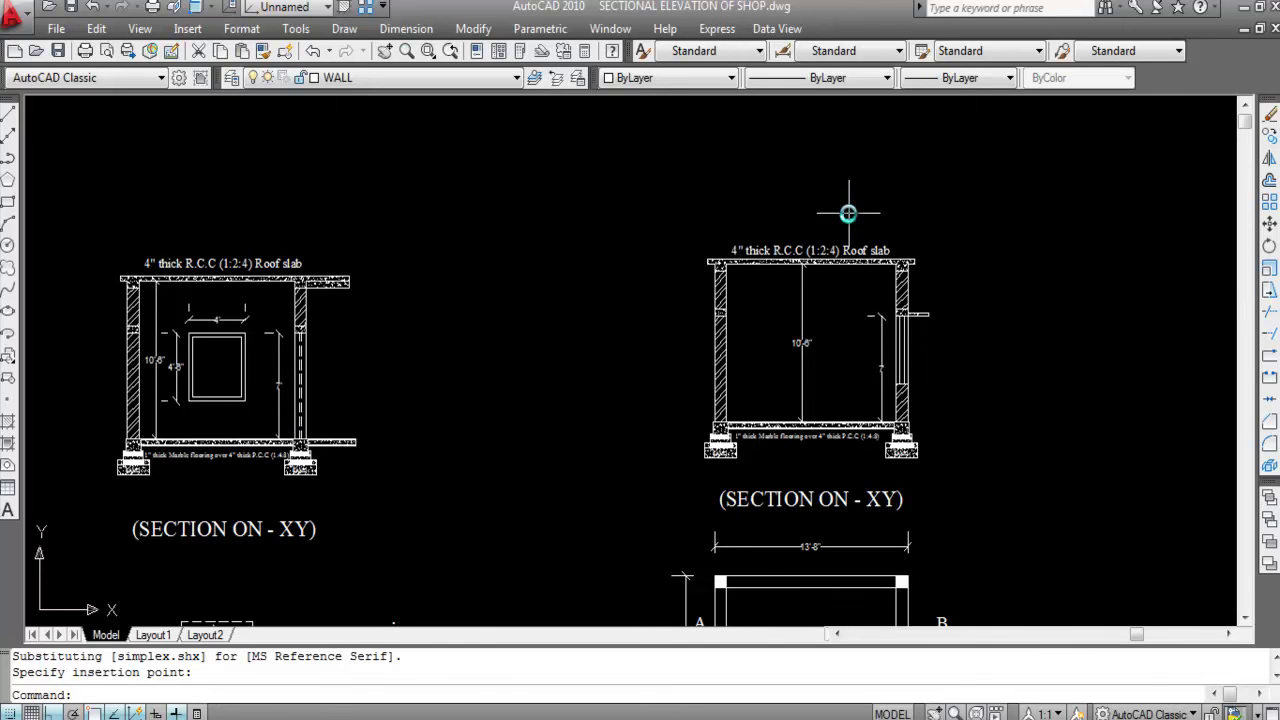
pyautogui.scroll(3, 966, 357)
pyautogui.scroll(-2, 805, 270)
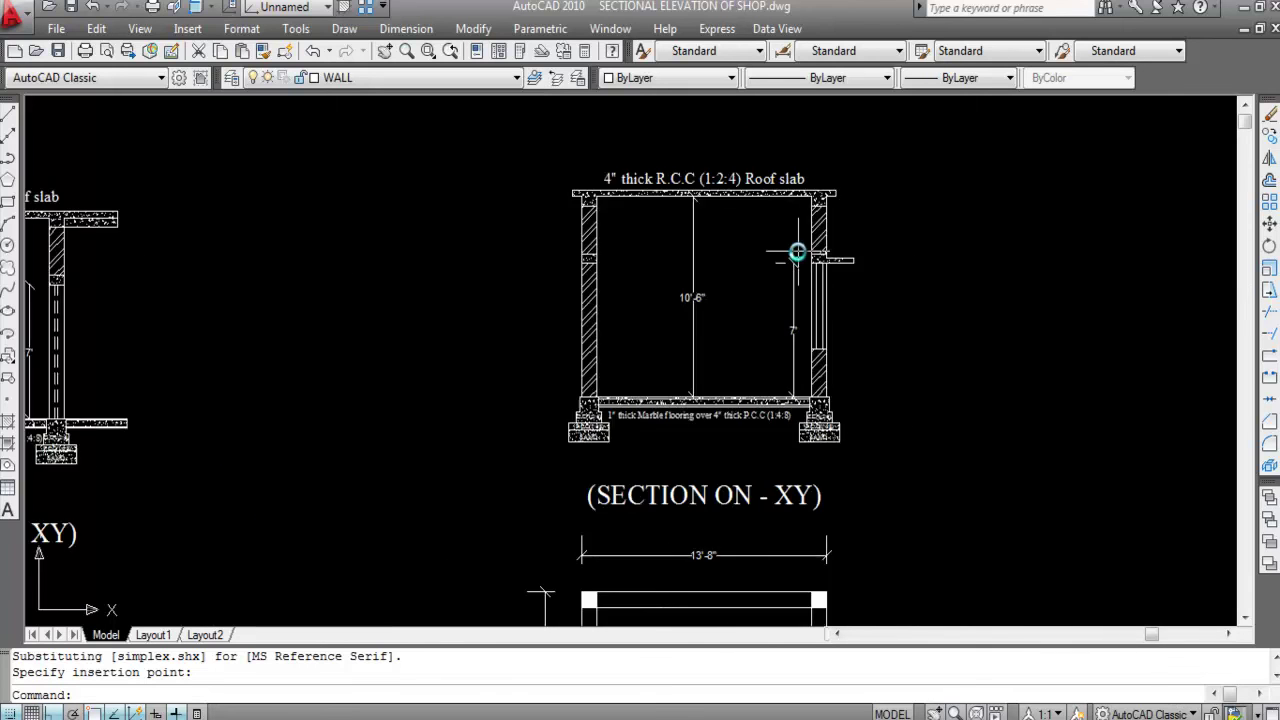
pyautogui.scroll(3, 698, 175)
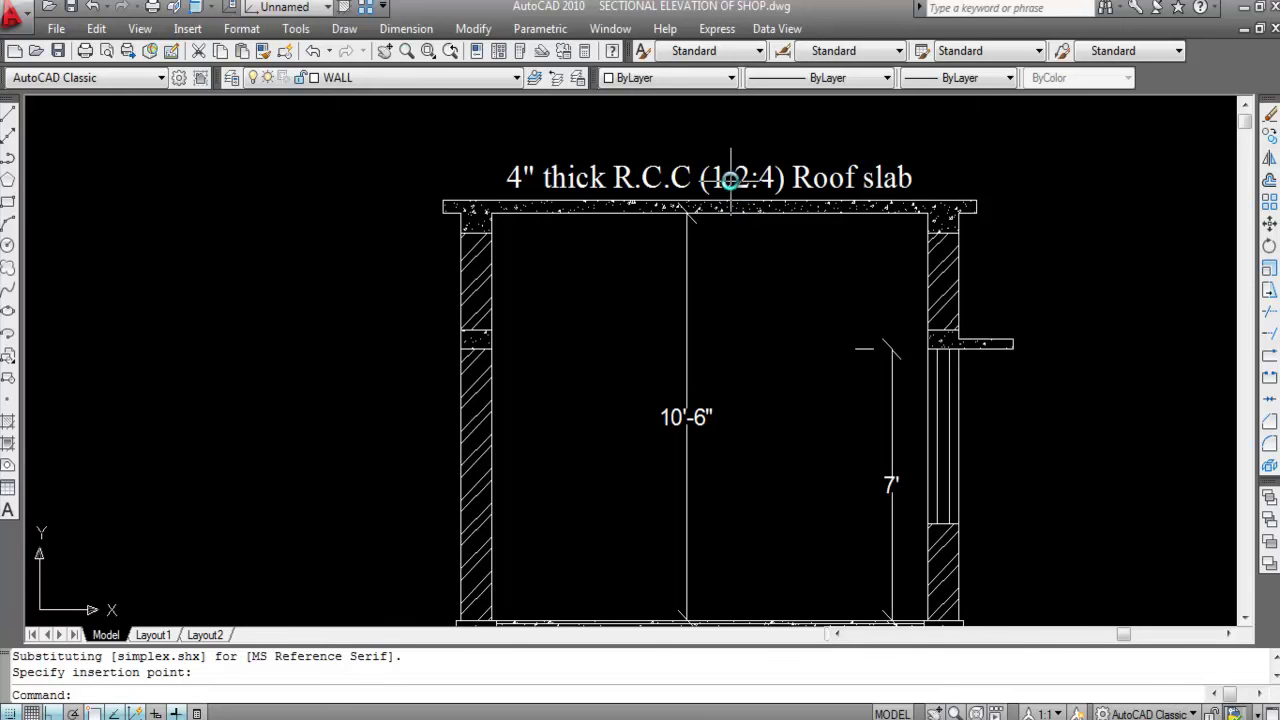
pyautogui.scroll(-3, 730, 178)
# Step: Add a linear dimension for the roof slab's thickness near mid-span in the new section
pyautogui.click(406, 28)
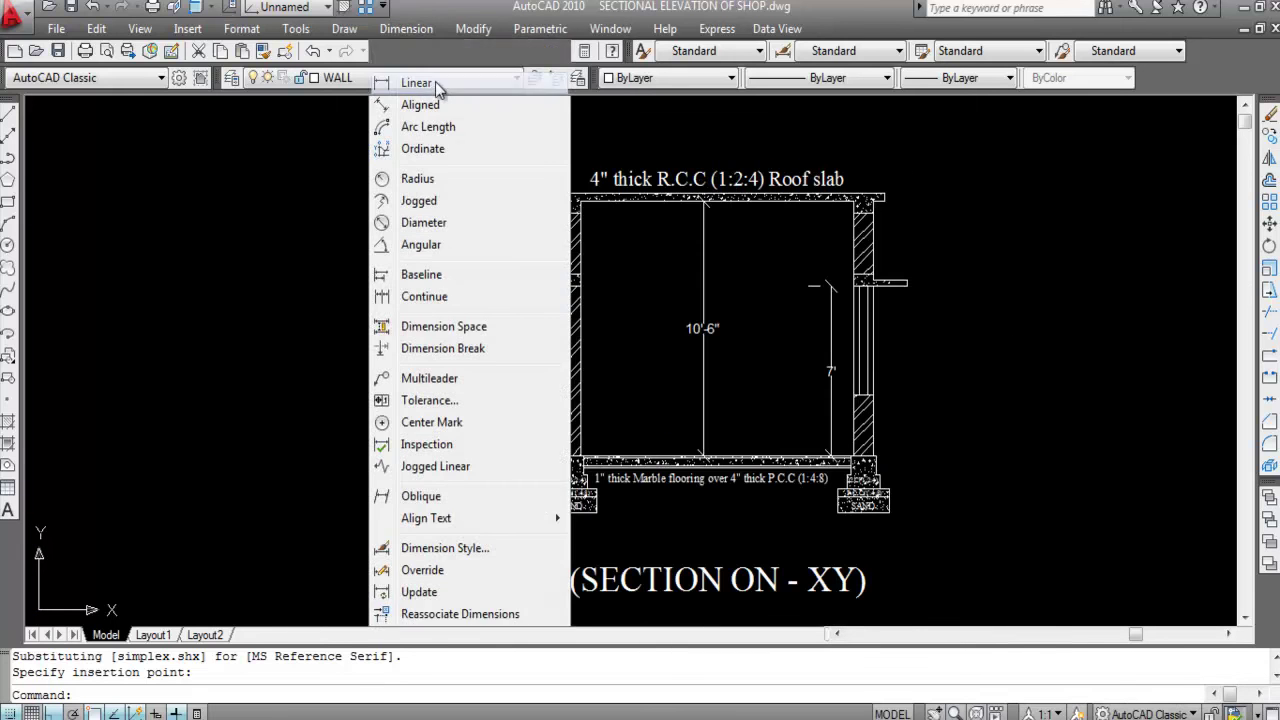
pyautogui.click(418, 84)
pyautogui.scroll(3, 750, 185)
pyautogui.click(734, 222)
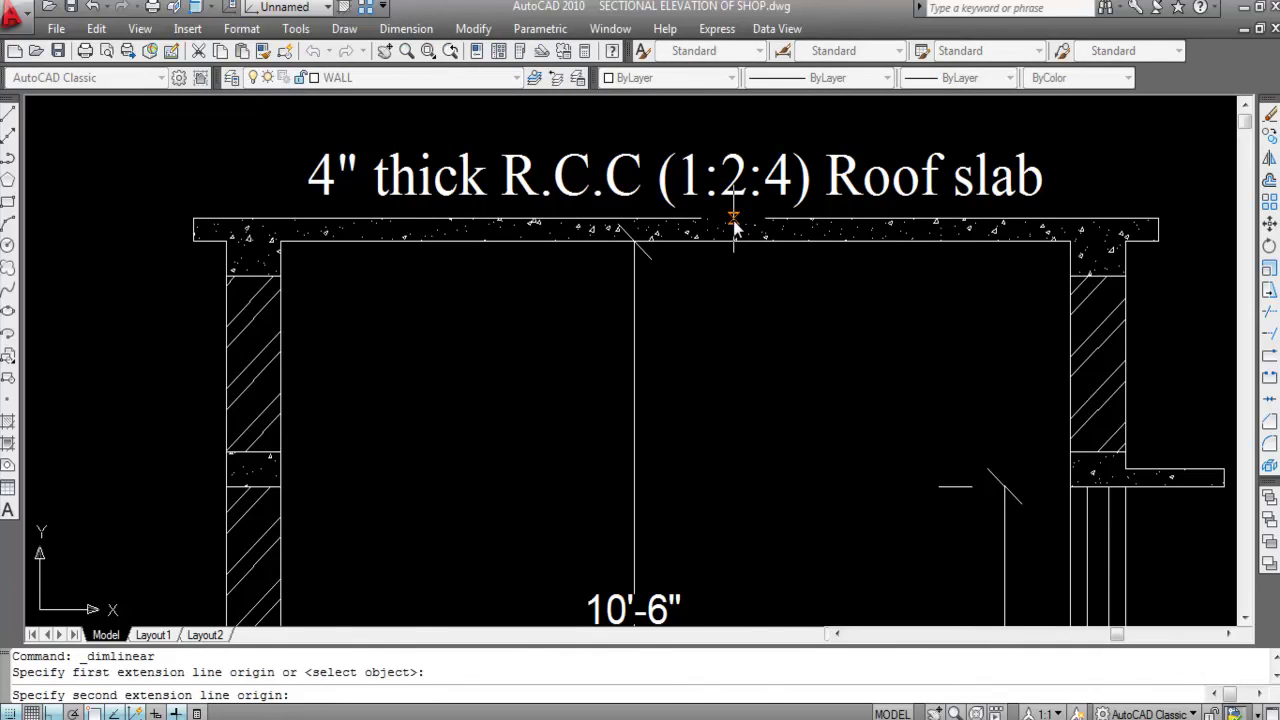
pyautogui.click(735, 241)
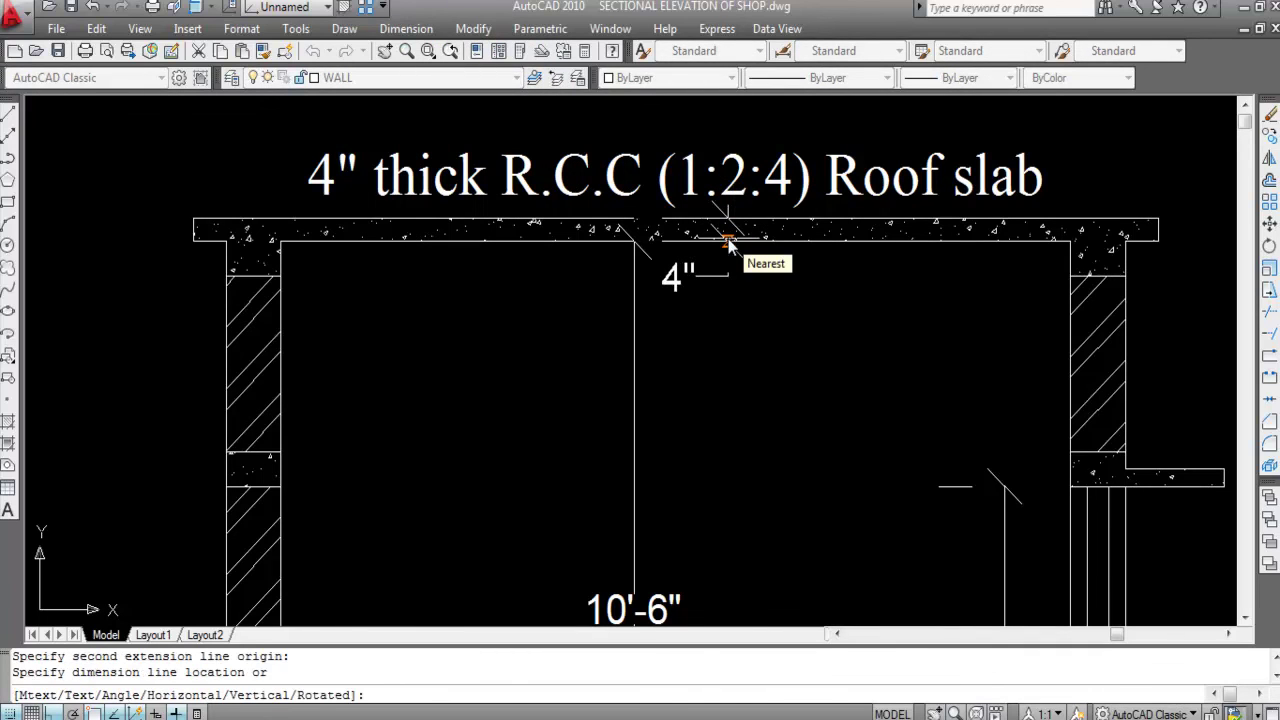
pyautogui.click(728, 245)
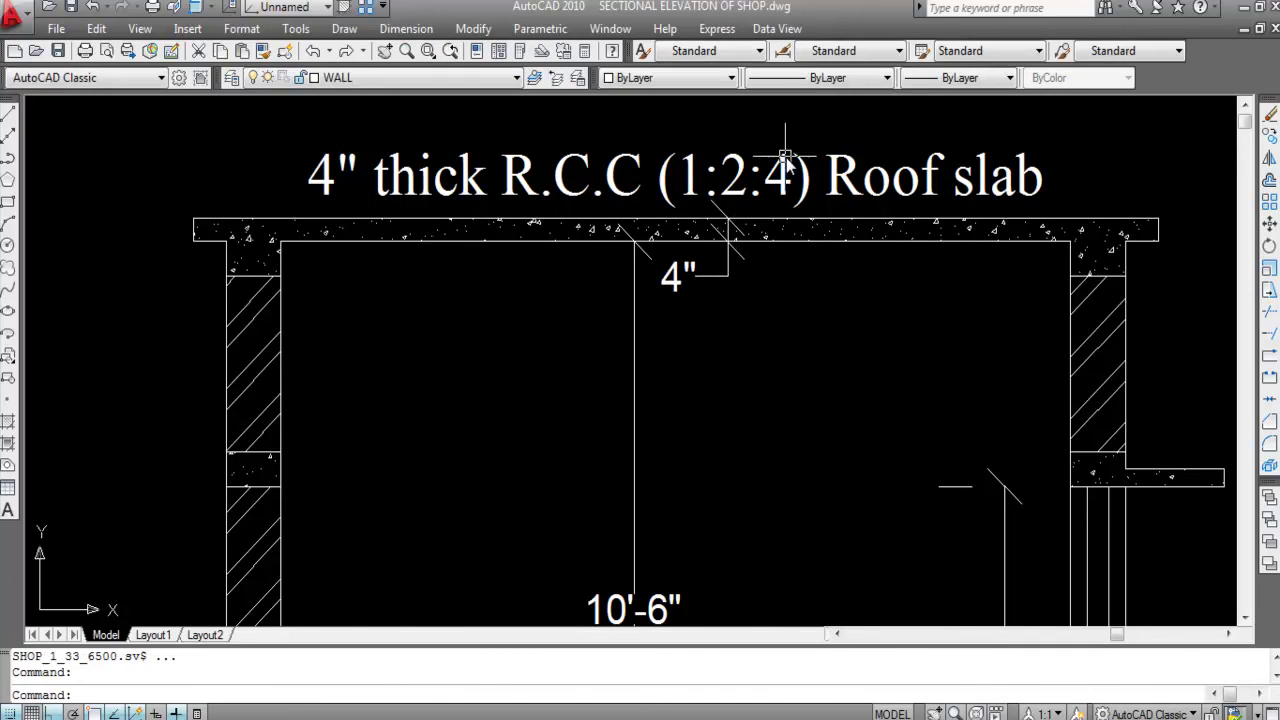
pyautogui.press('Return')
pyautogui.scroll(-4, 842, 197)
pyautogui.scroll(4, 971, 330)
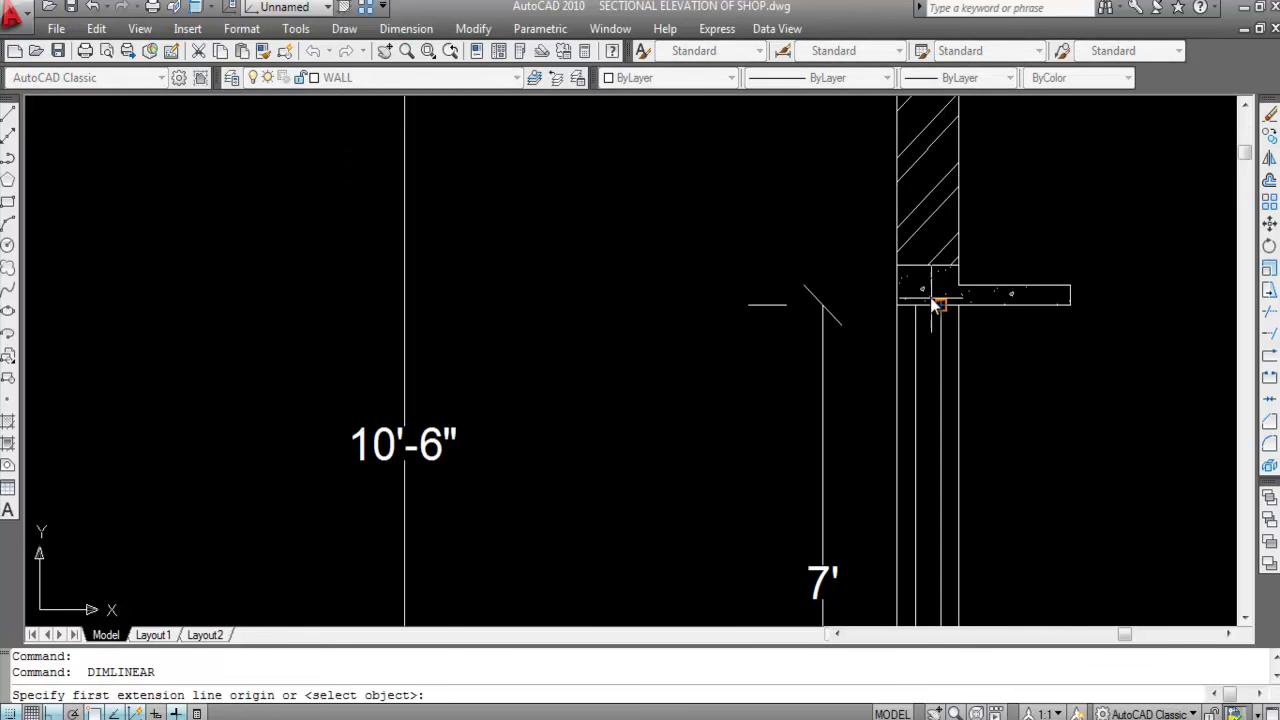
pyautogui.click(900, 266)
pyautogui.click(897, 306)
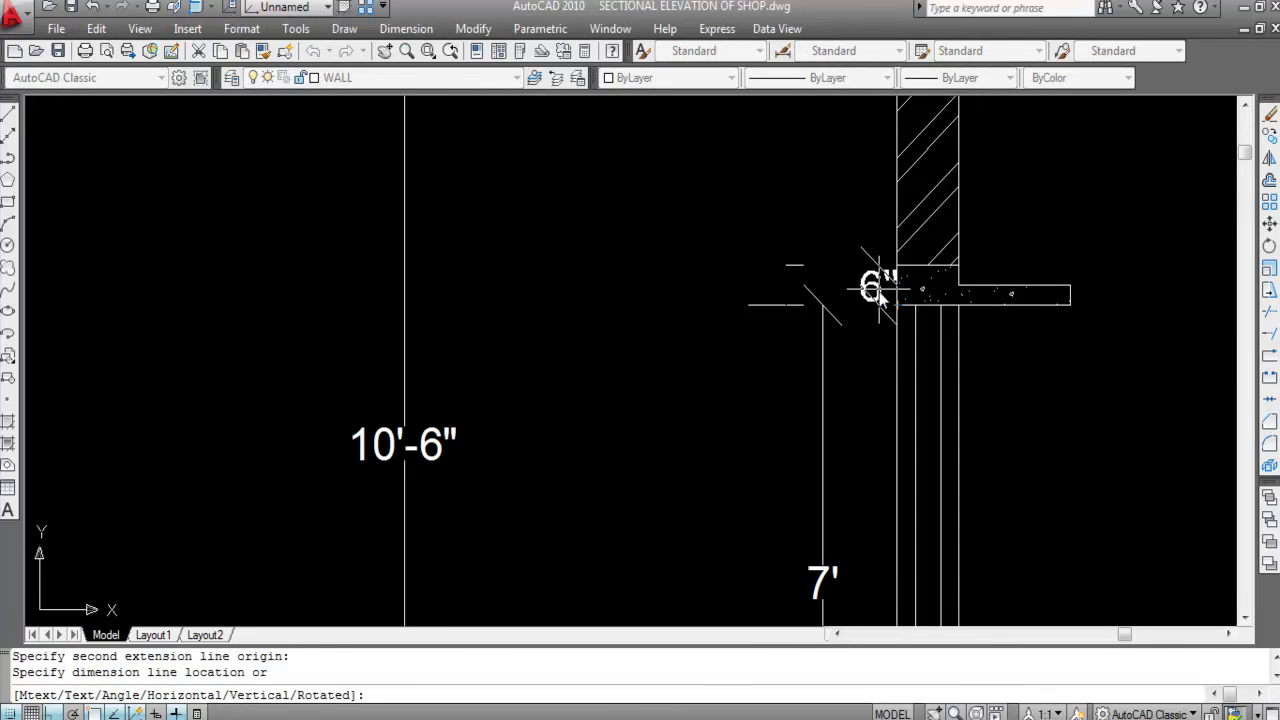
pyautogui.click(843, 229)
pyautogui.scroll(-4, 843, 229)
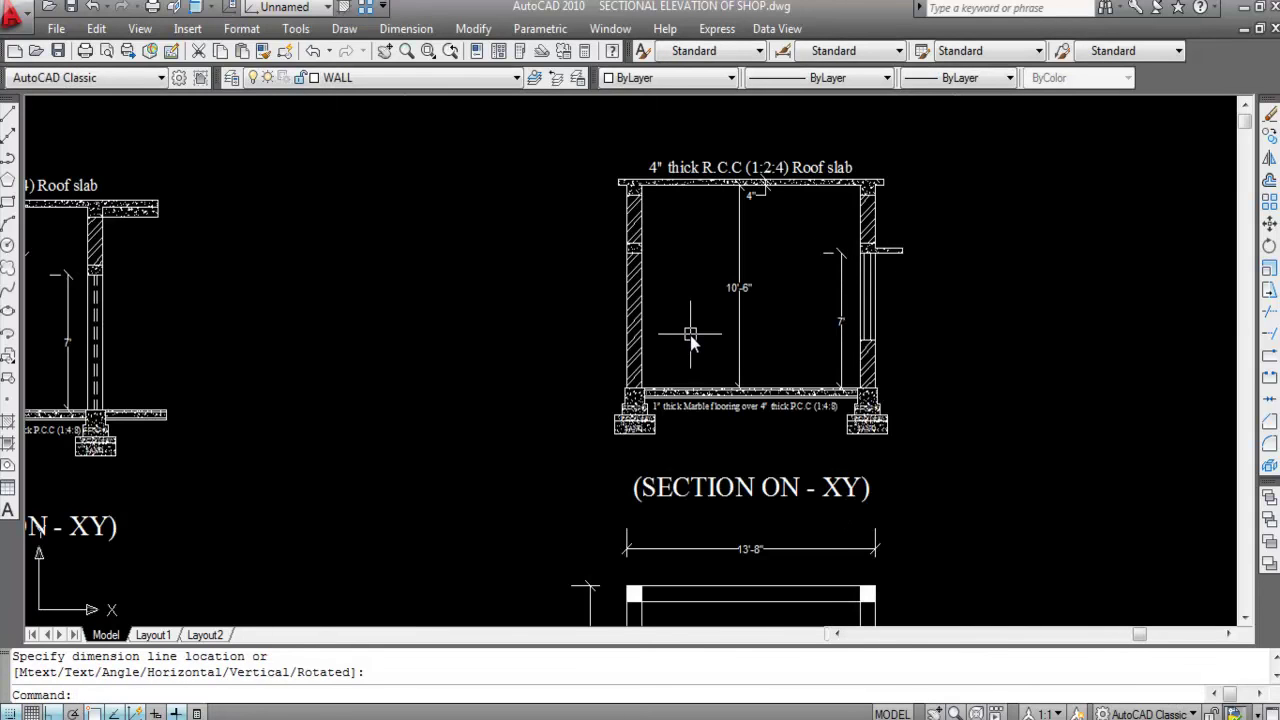
# Step: Examine the new section's flooring, foundation and roof slab notes, and the A-B cutting line on the floor plan below
pyautogui.scroll(2, 846, 323)
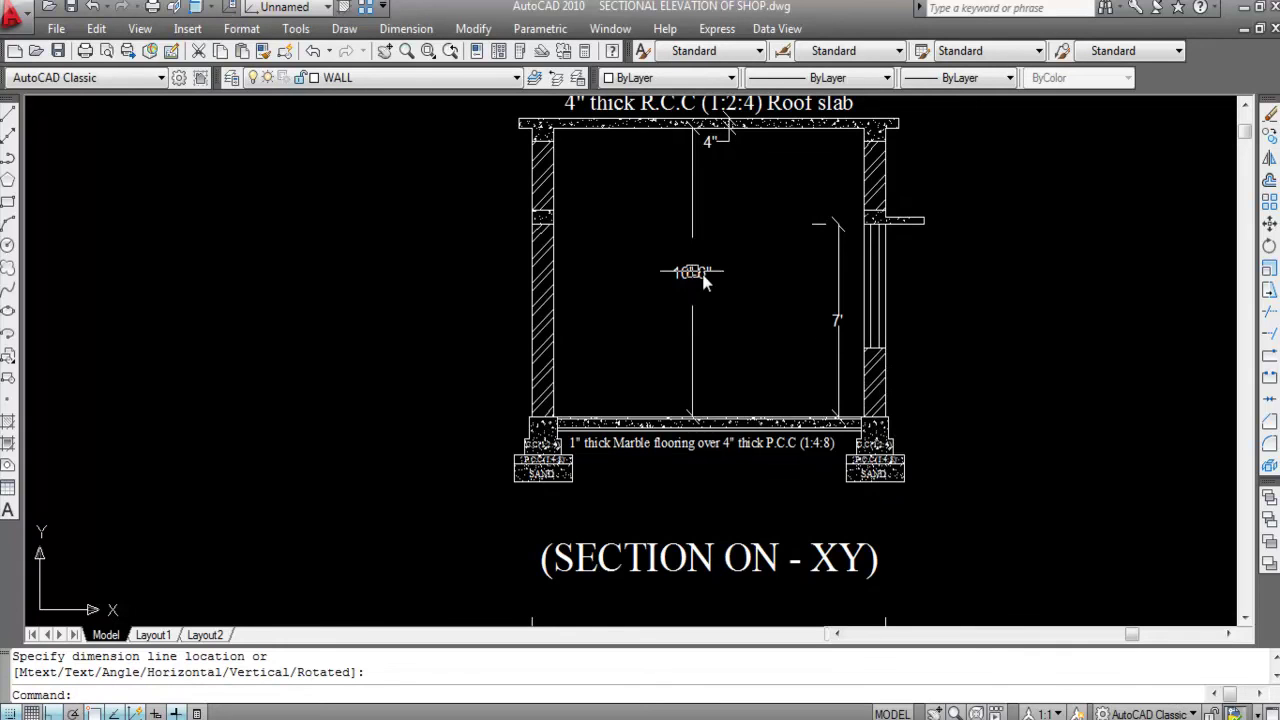
pyautogui.scroll(5, 588, 451)
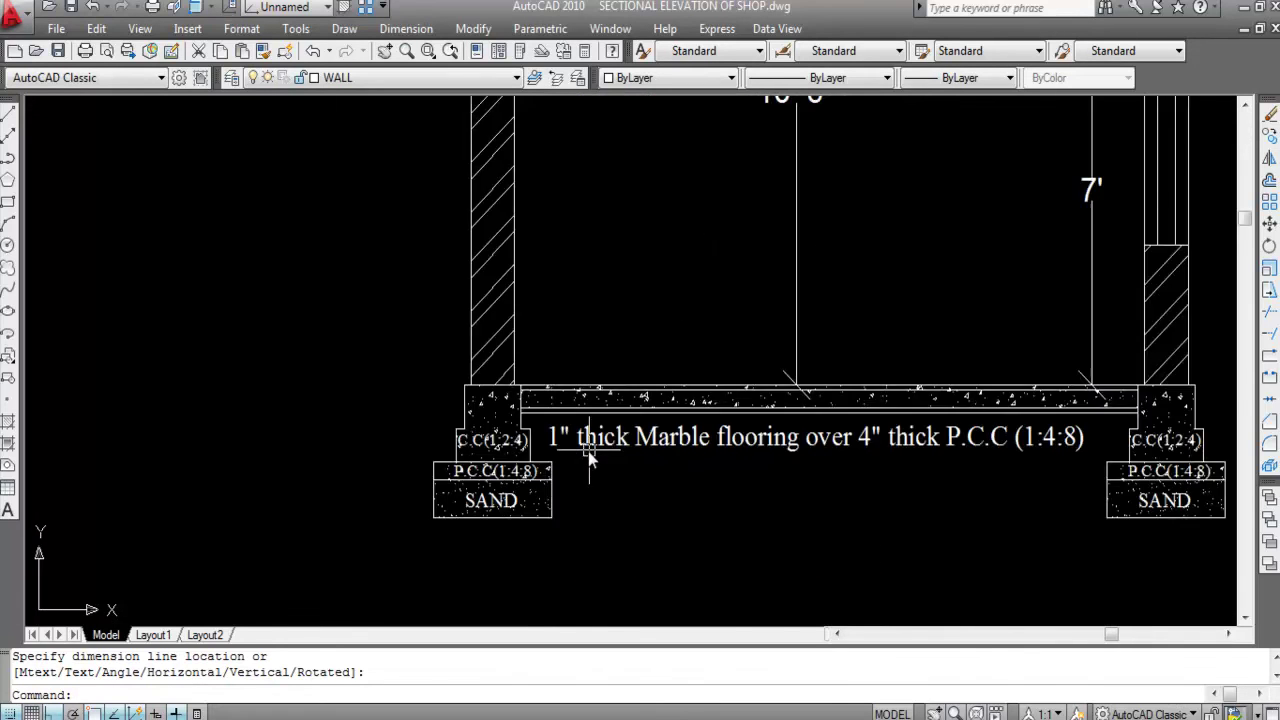
pyautogui.scroll(-2, 607, 447)
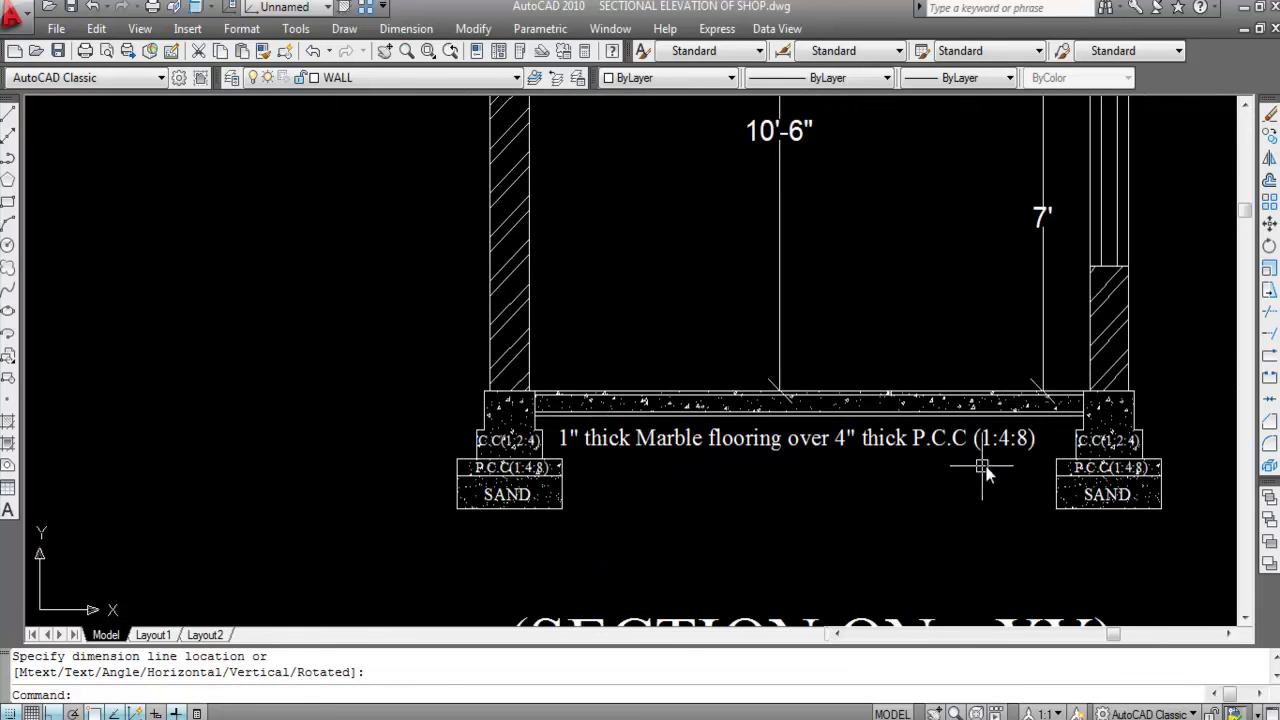
pyautogui.scroll(-3, 920, 506)
pyautogui.scroll(4, 775, 280)
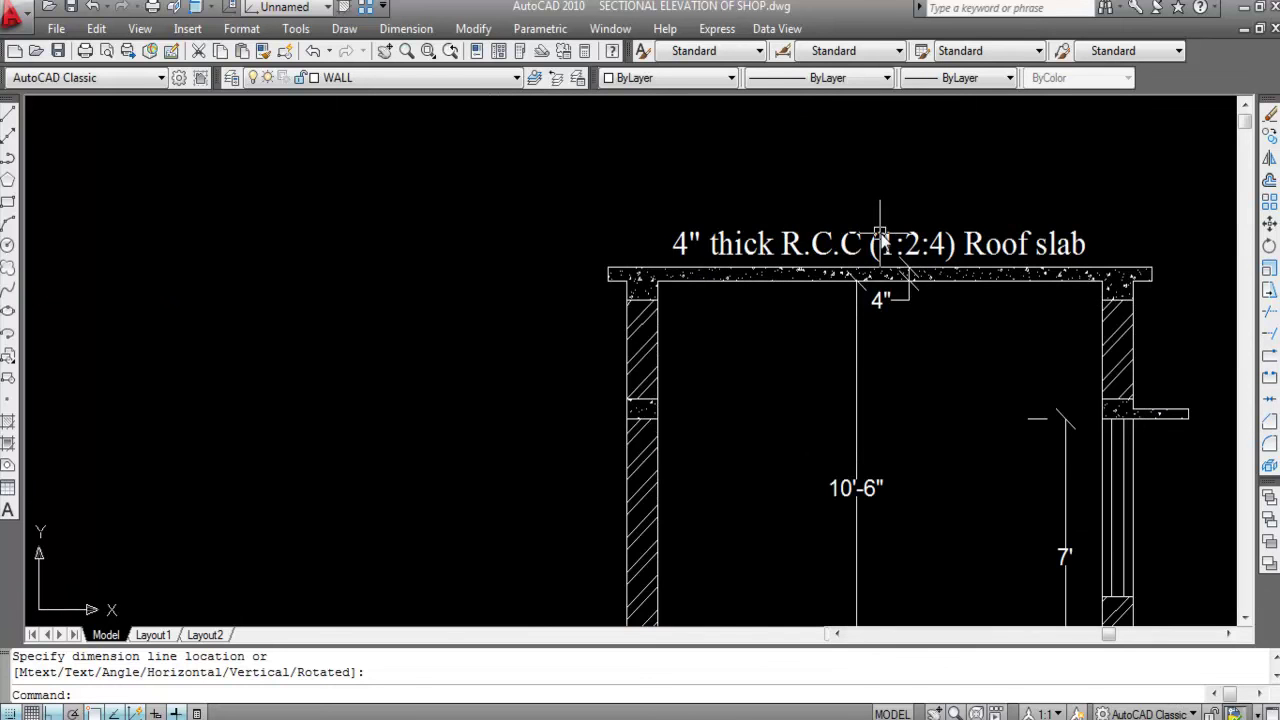
pyautogui.scroll(-3, 880, 238)
pyautogui.scroll(-2, 888, 250)
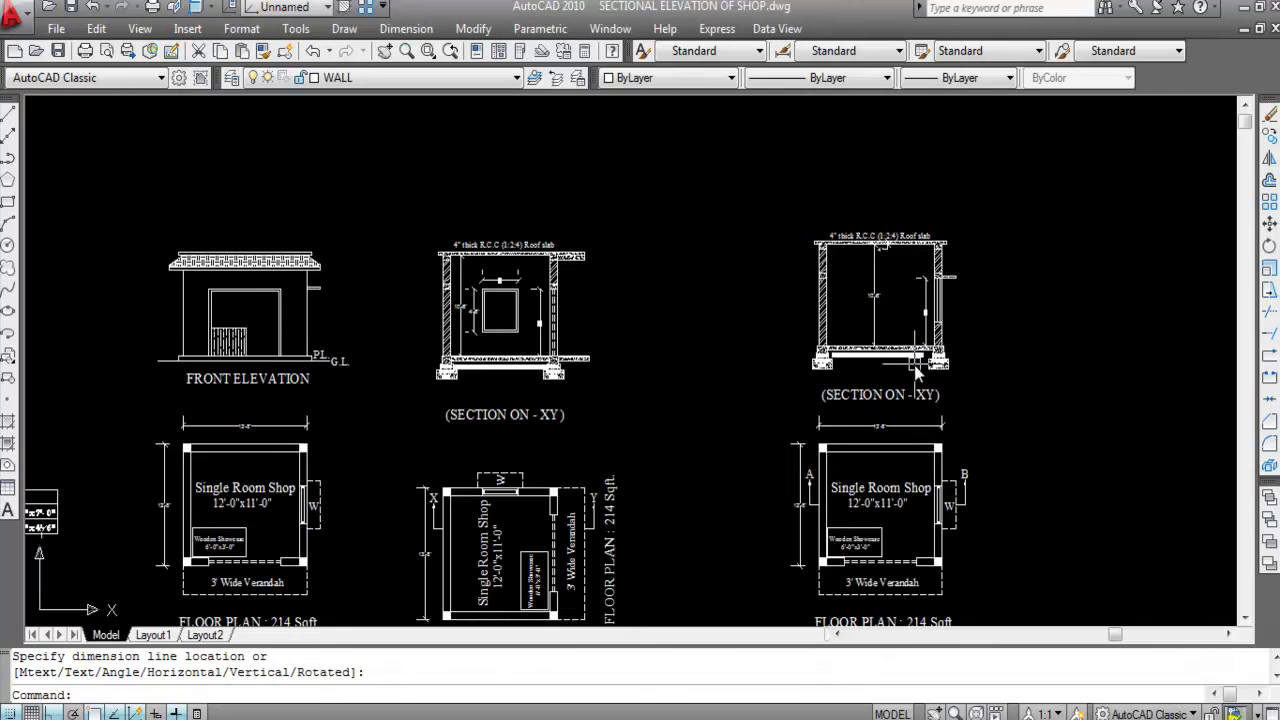
pyautogui.scroll(-2, 829, 194)
pyautogui.scroll(3, 912, 400)
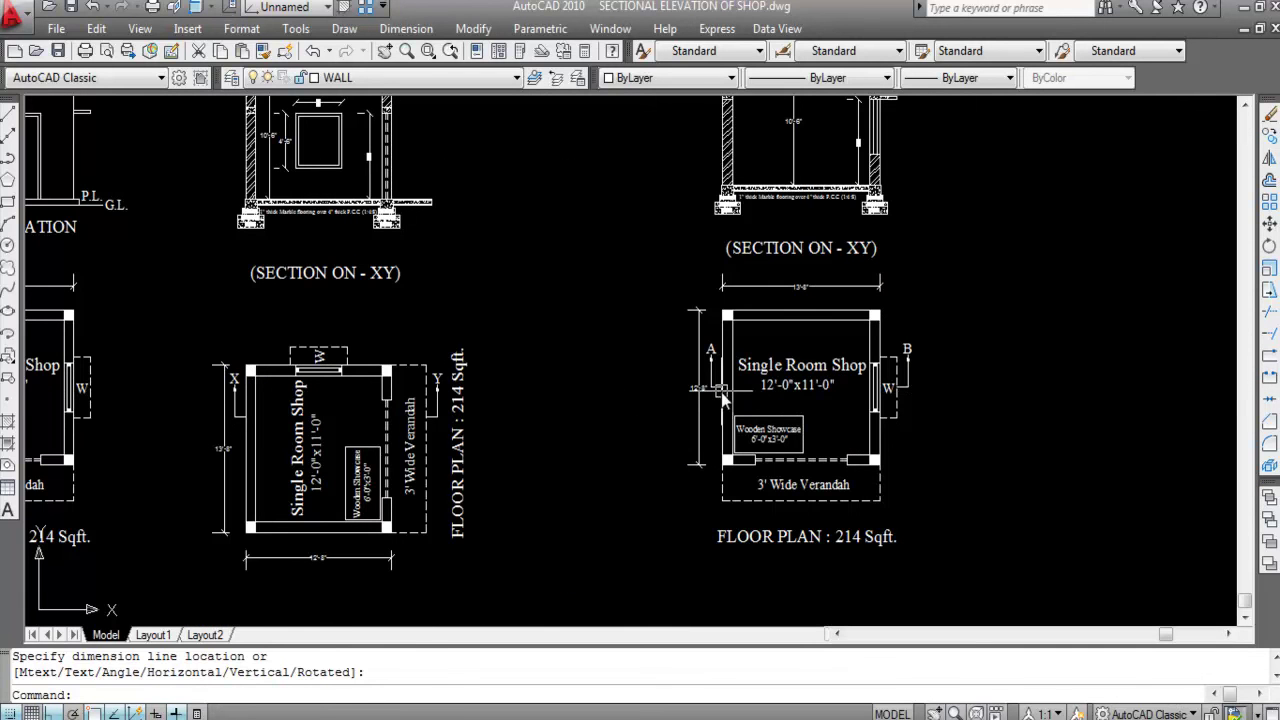
pyautogui.scroll(-3, 893, 398)
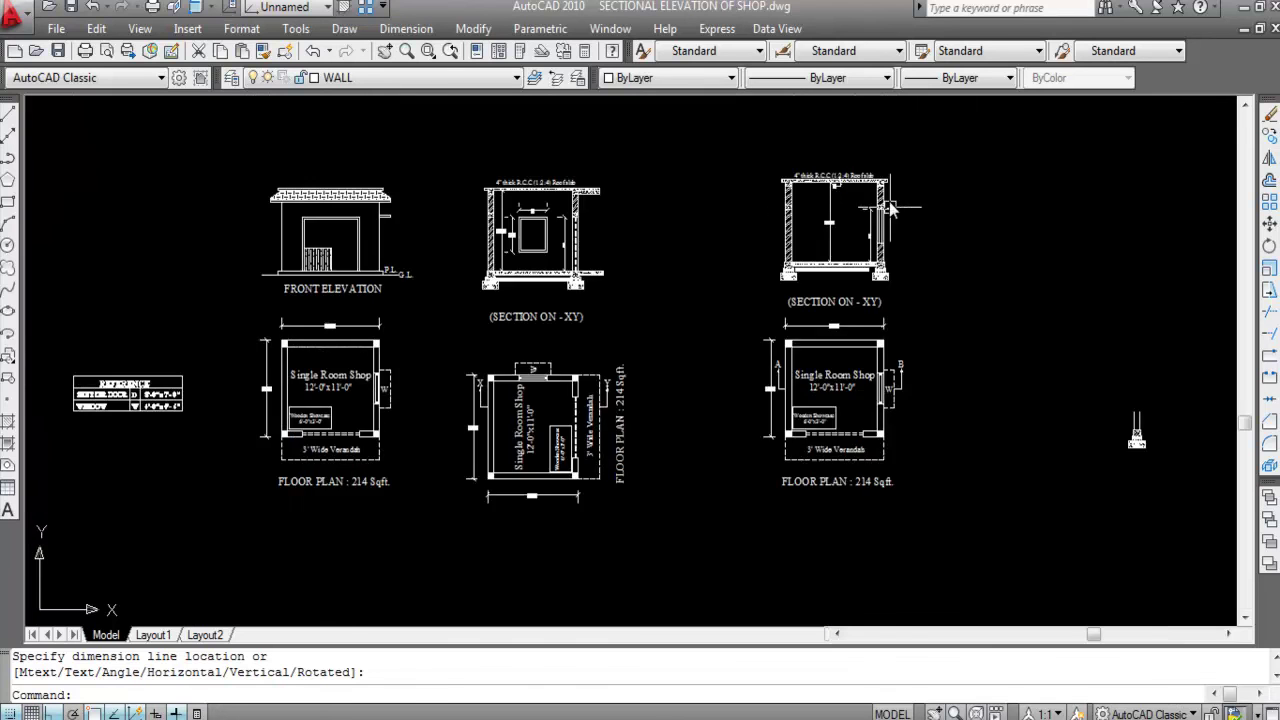
pyautogui.scroll(4, 835, 352)
pyautogui.scroll(-3, 835, 352)
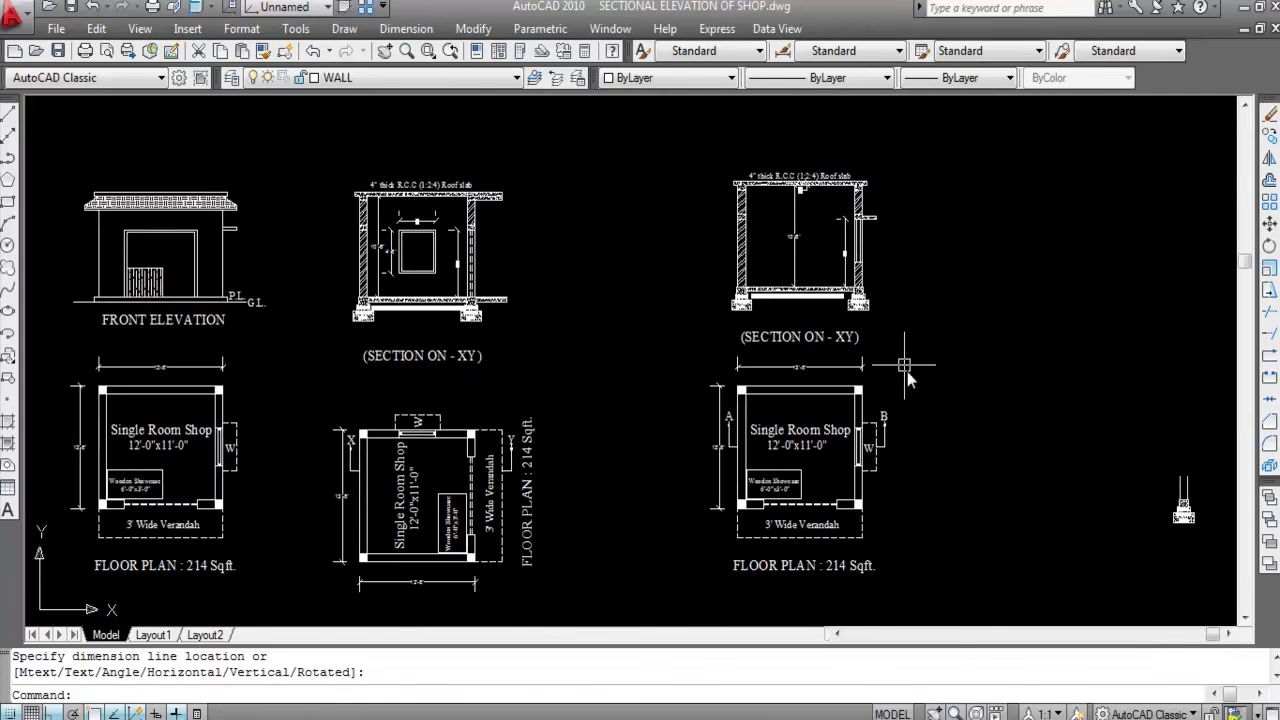
# Step: Change the title beneath the new section to (SECTION ON - AB)
pyautogui.scroll(4, 903, 357)
pyautogui.press('Escape')
pyautogui.doubleClick(845, 315)
pyautogui.moveTo(860, 291); pyautogui.dragTo(808, 290)
pyautogui.write('A')
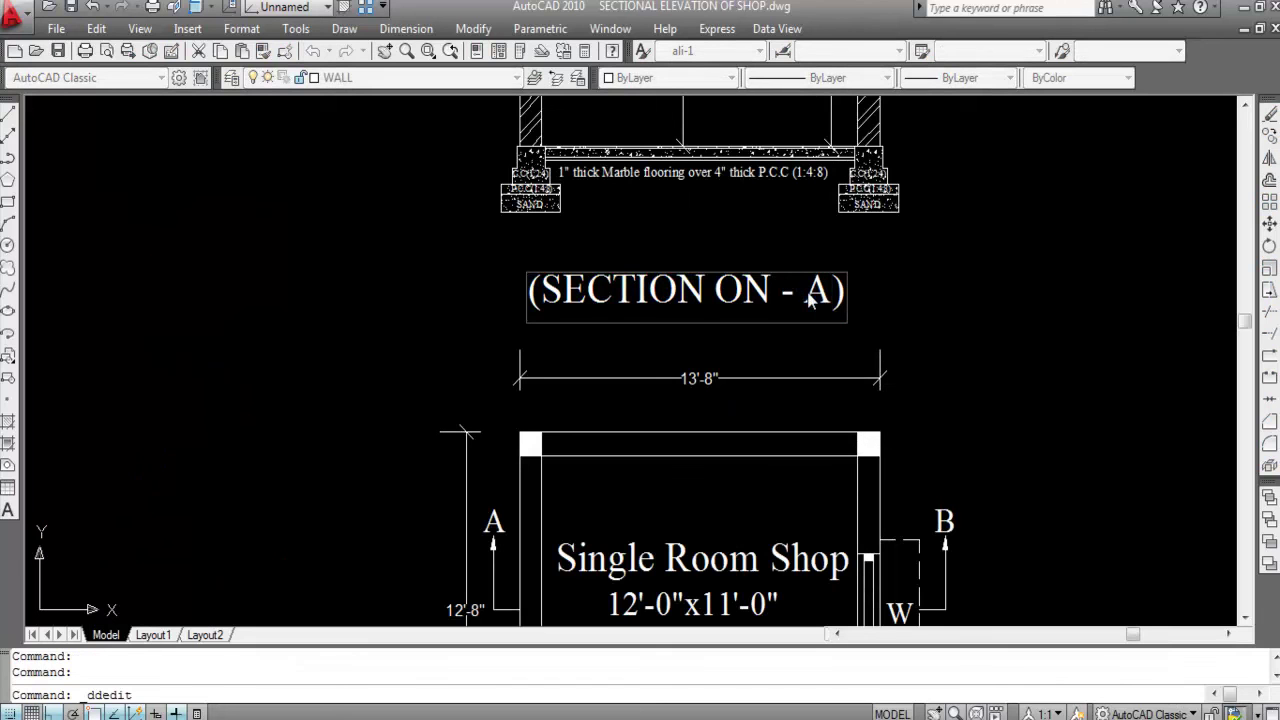
pyautogui.write('B')
pyautogui.press('Return')
pyautogui.scroll(-2, 943, 355)
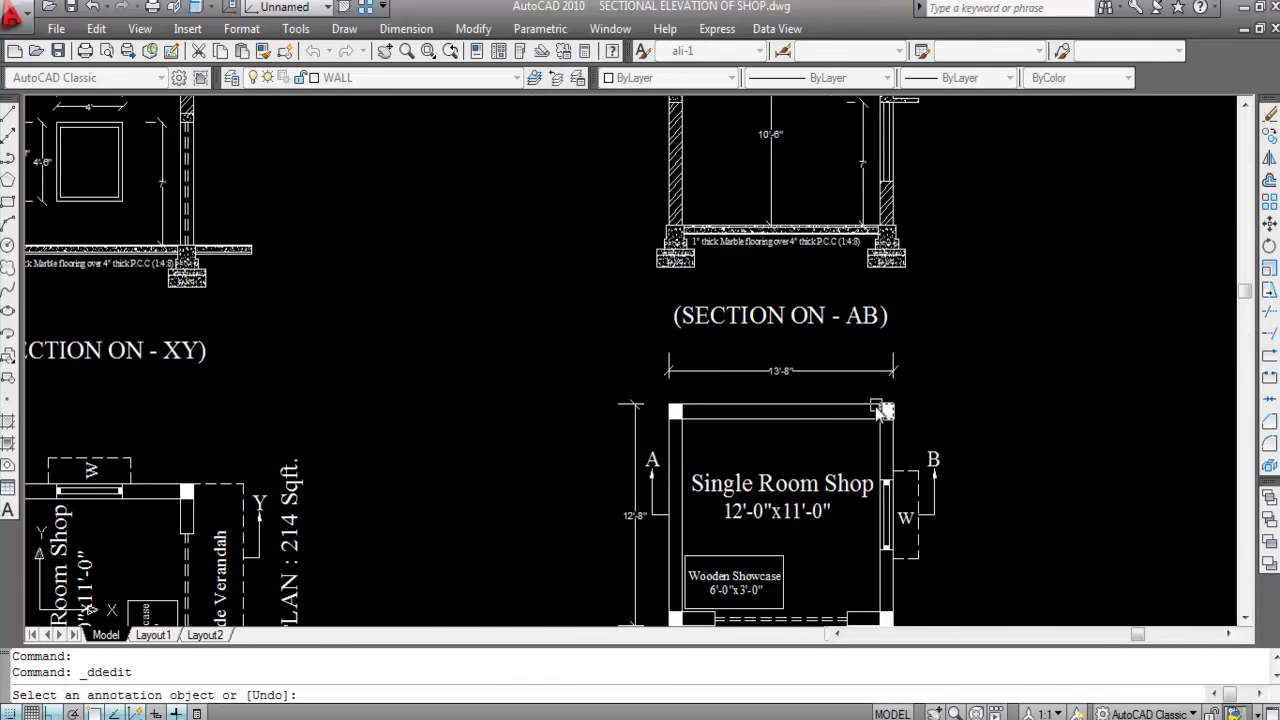
pyautogui.scroll(-2, 878, 410)
pyautogui.press('Escape')
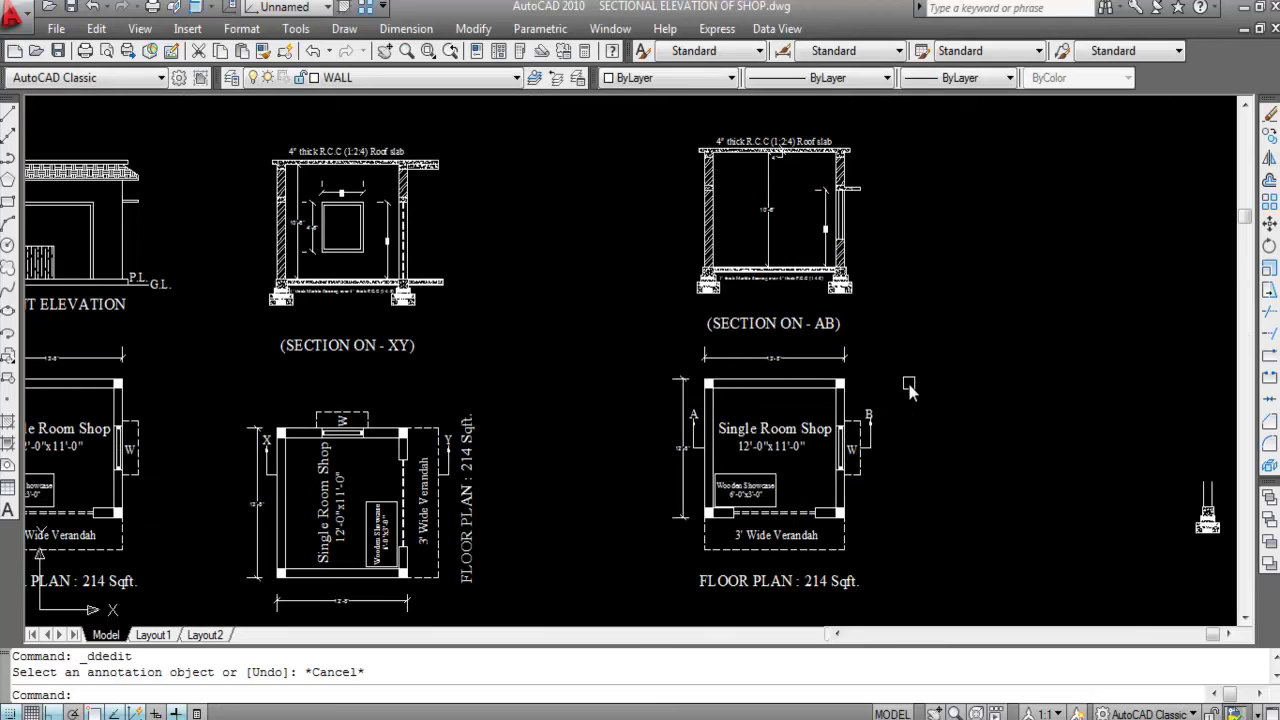
# Step: Save the drawing and check the finished section on A-B
pyautogui.hotkey('ctrl', 's')
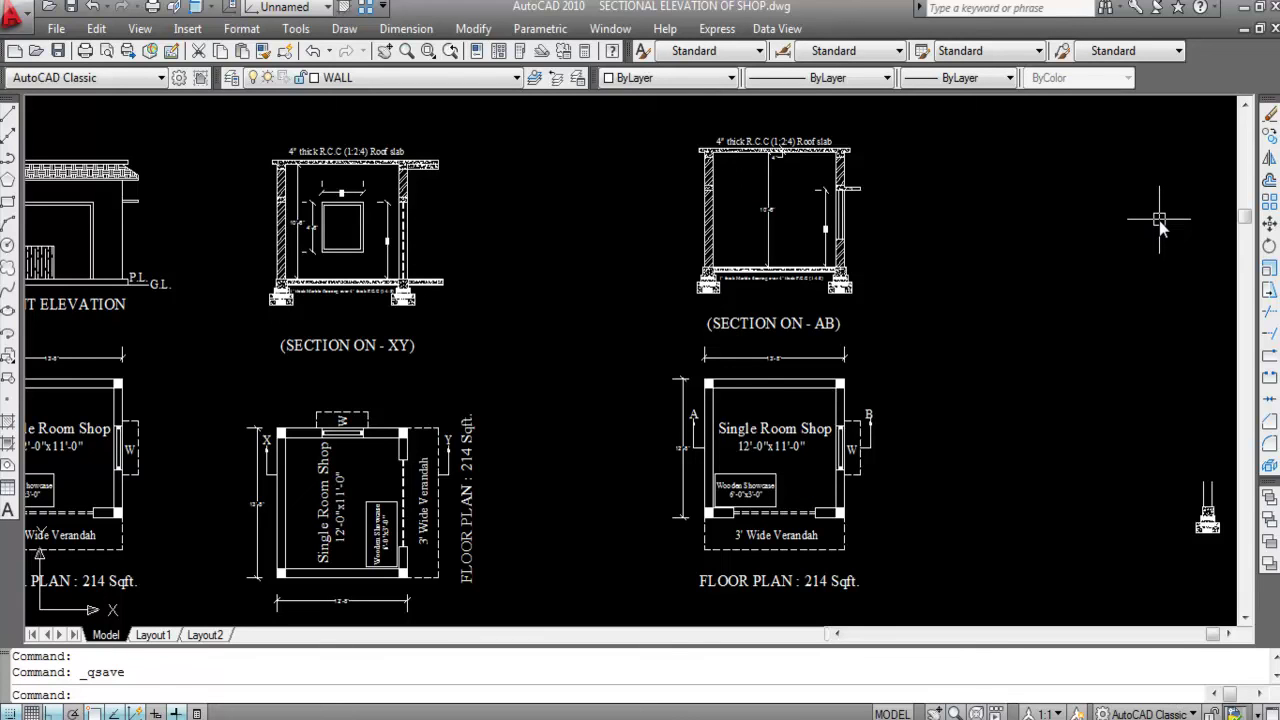
pyautogui.scroll(4, 880, 150)
pyautogui.scroll(-3, 897, 232)
pyautogui.scroll(3, 896, 150)
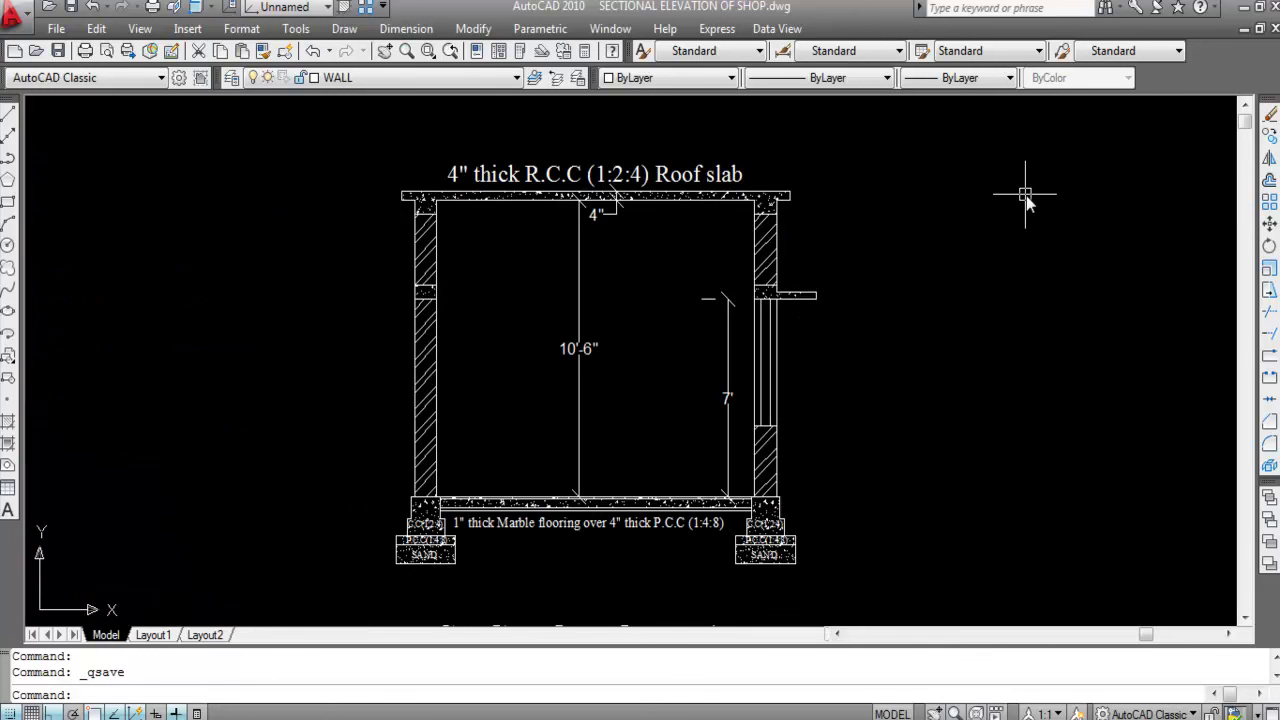